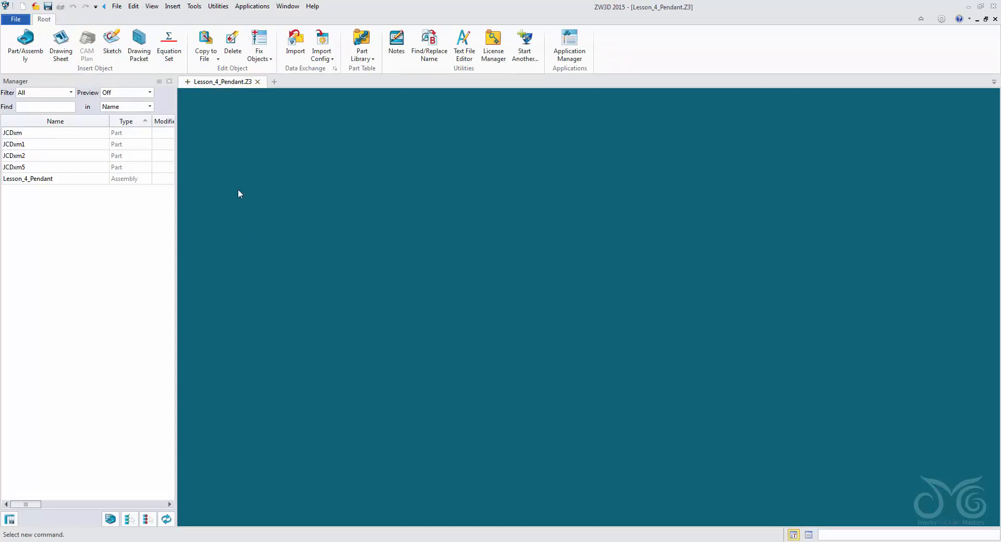
Set the object list's preview to Graphic and preview the parts JCDxm, JCDxm1 and JCDxm5.
click(94, 134)
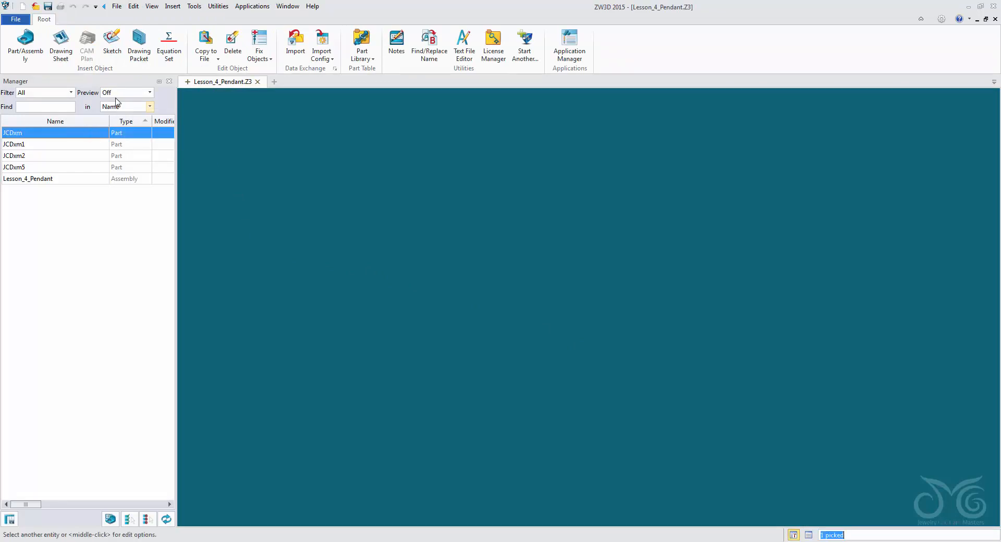
click(118, 93)
click(118, 107)
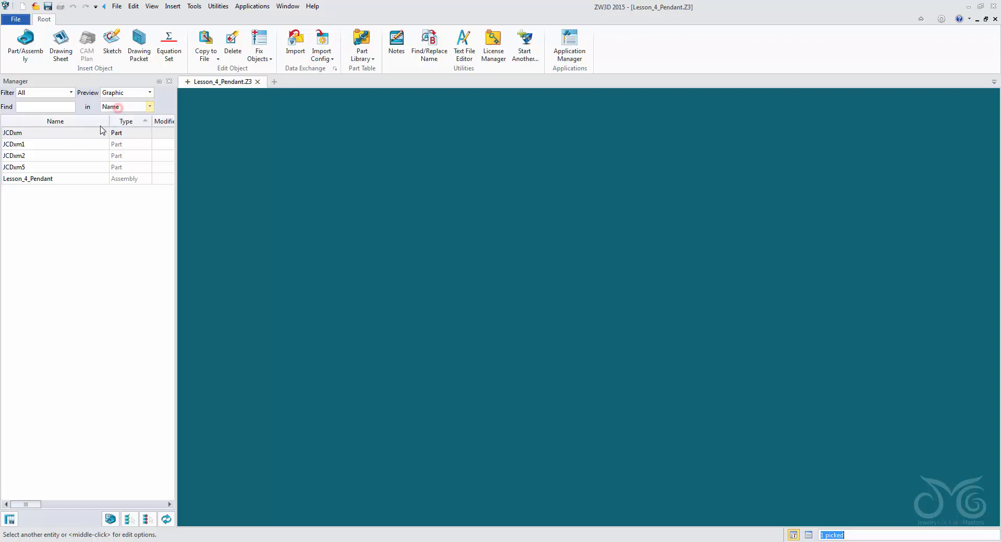
click(93, 134)
click(90, 146)
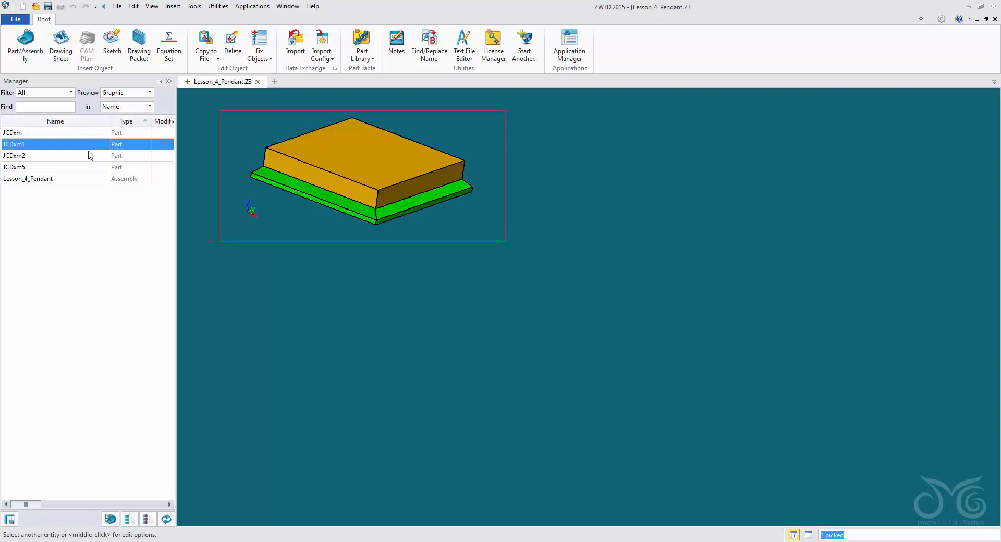
click(85, 166)
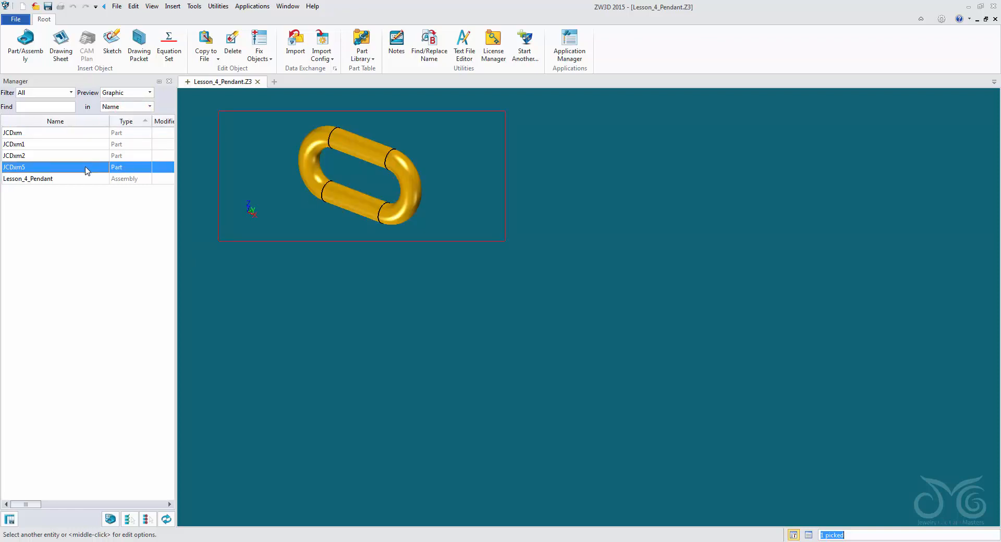
Open the Lesson_4_Pendant assembly to view the model, and return to the file's root object list.
double_click(92, 179)
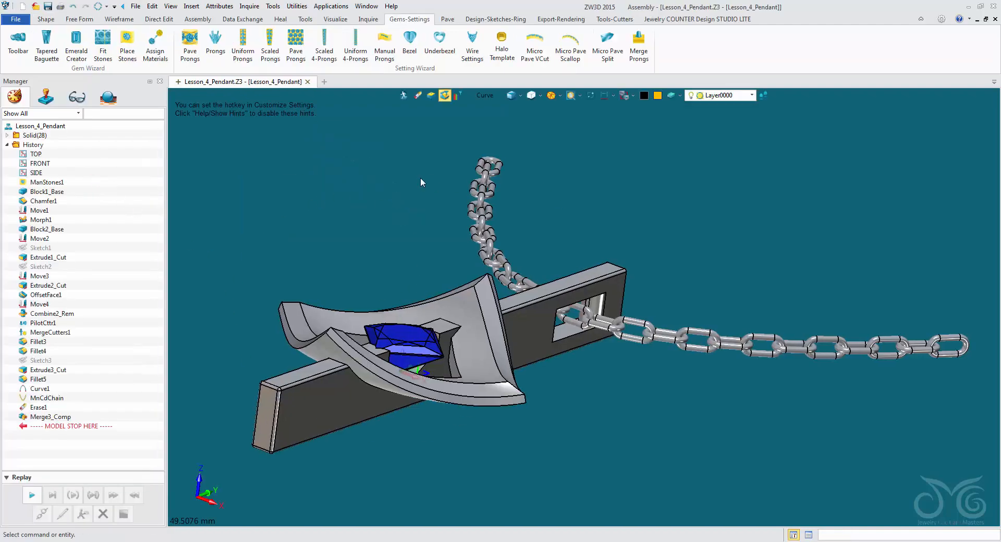
click(402, 99)
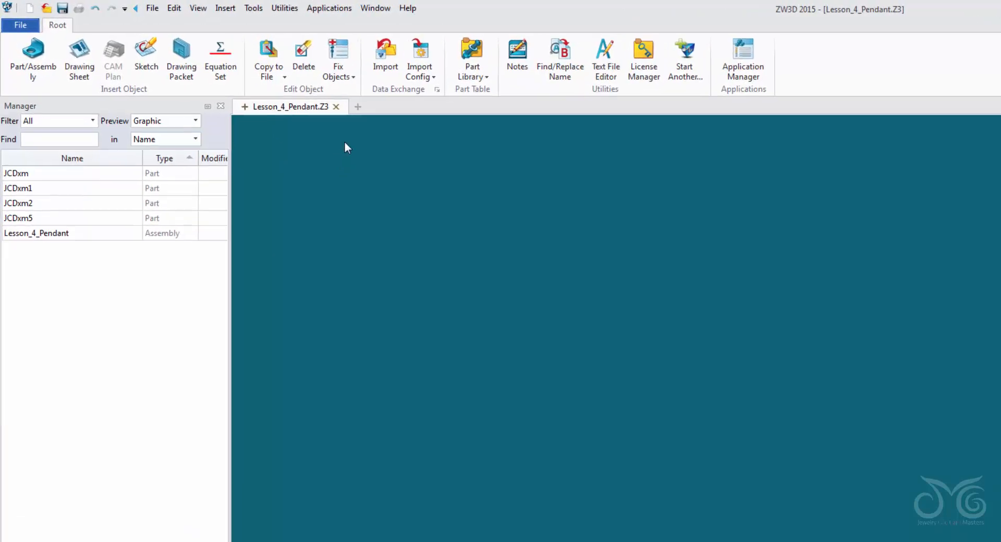
Run Clean File on the pendant file to delete un-referenced objects, and dismiss the output messages.
click(353, 78)
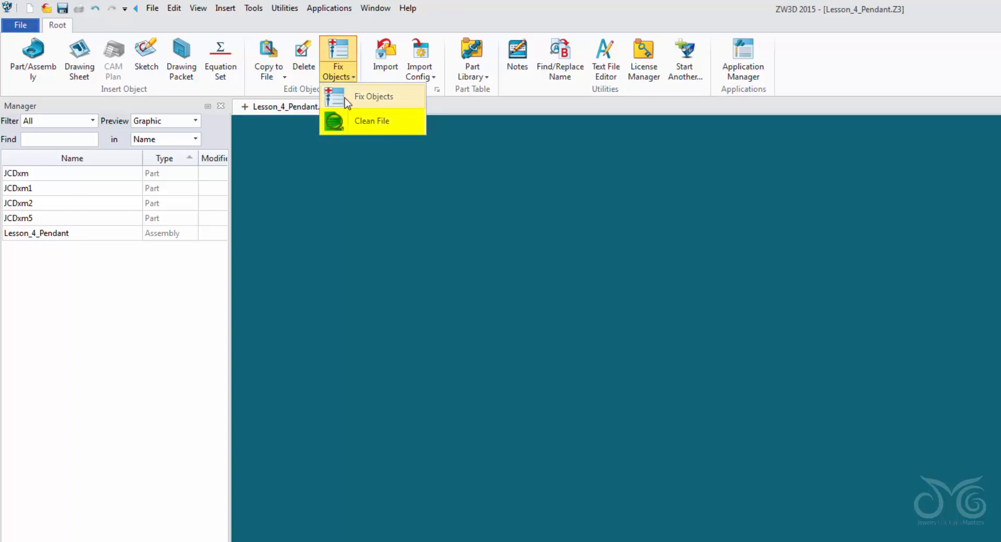
click(403, 124)
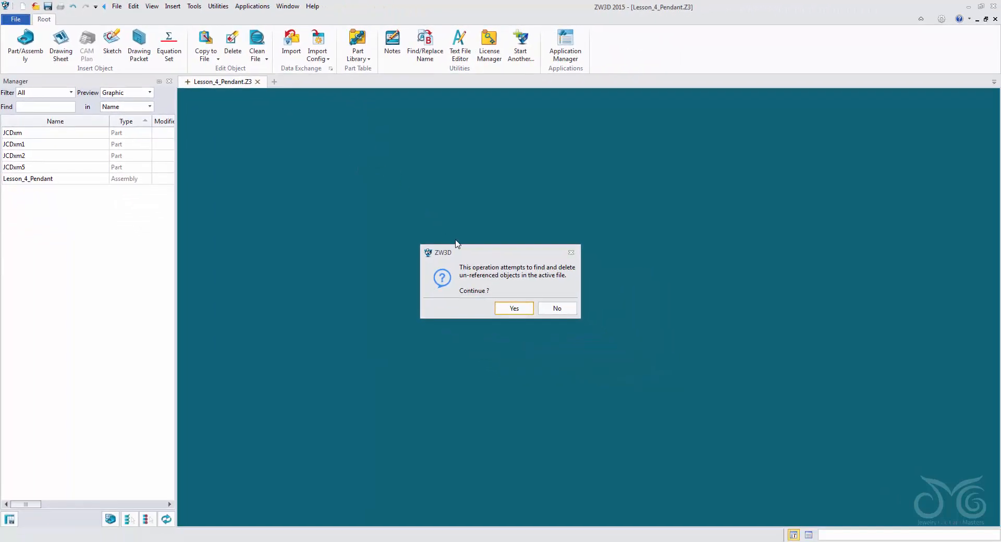
click(507, 310)
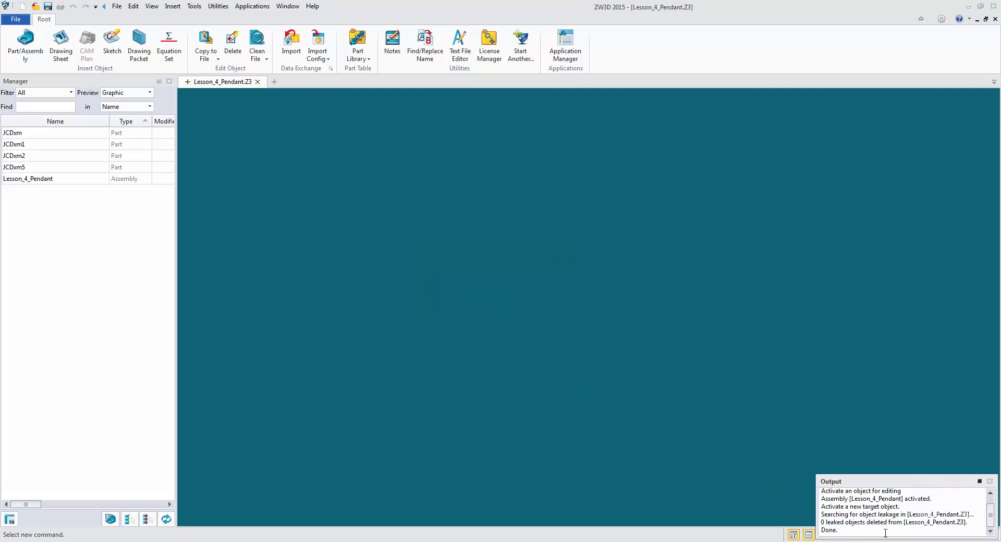
click(989, 481)
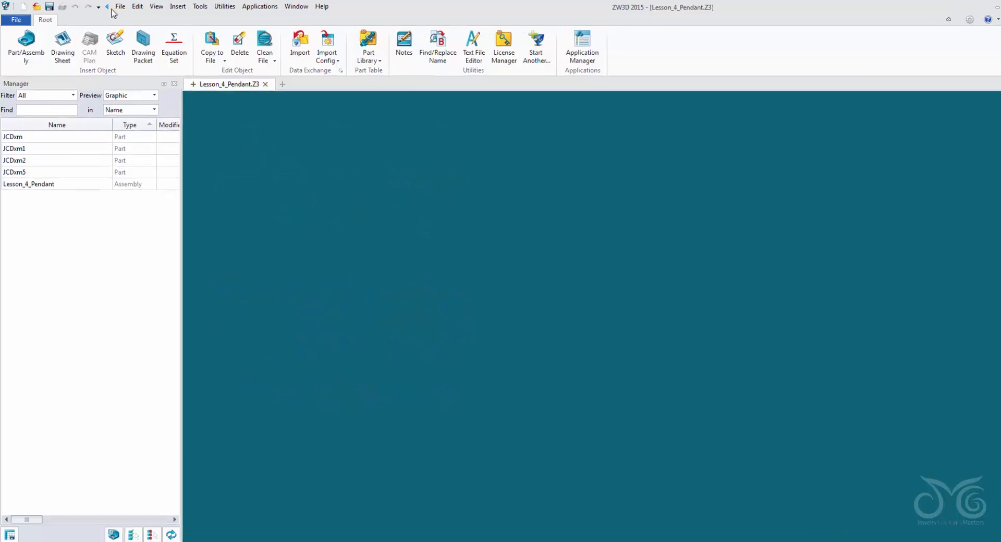
Clear the active session, including its backup and edits.
click(108, 8)
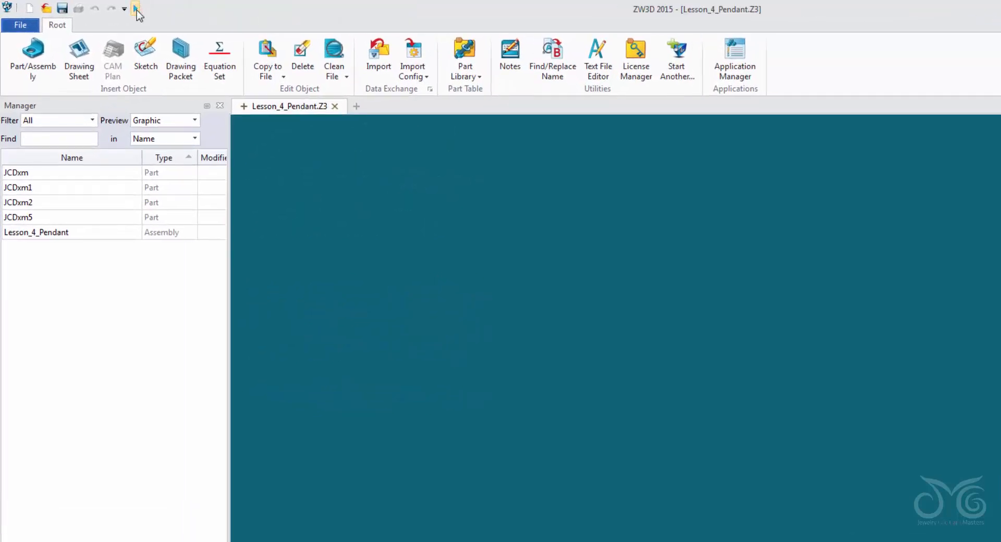
click(136, 9)
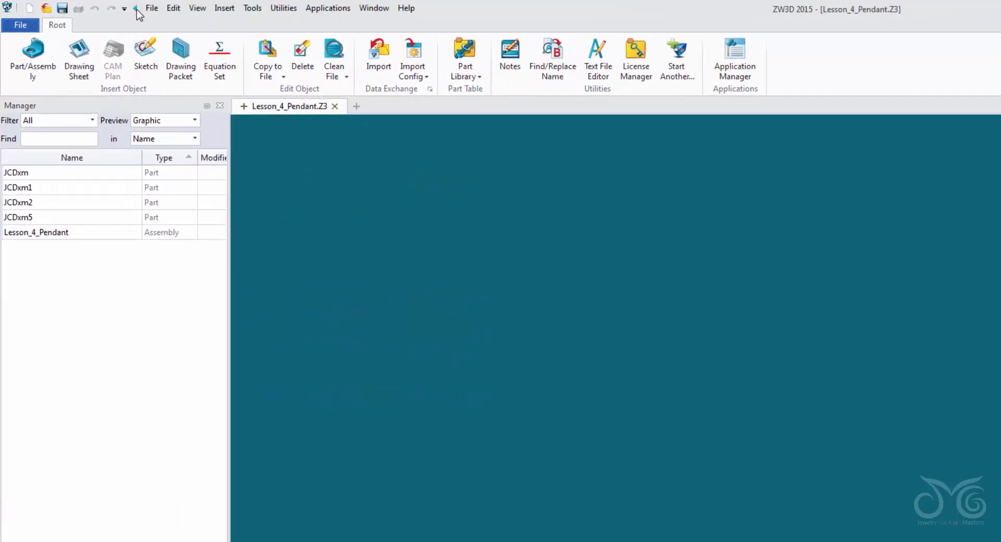
click(151, 8)
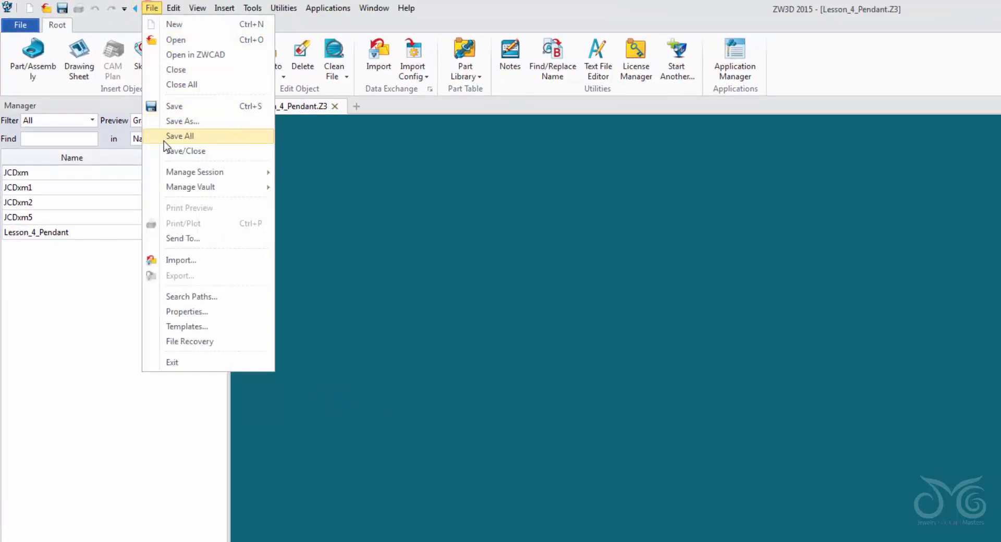
mouse_move(171, 171)
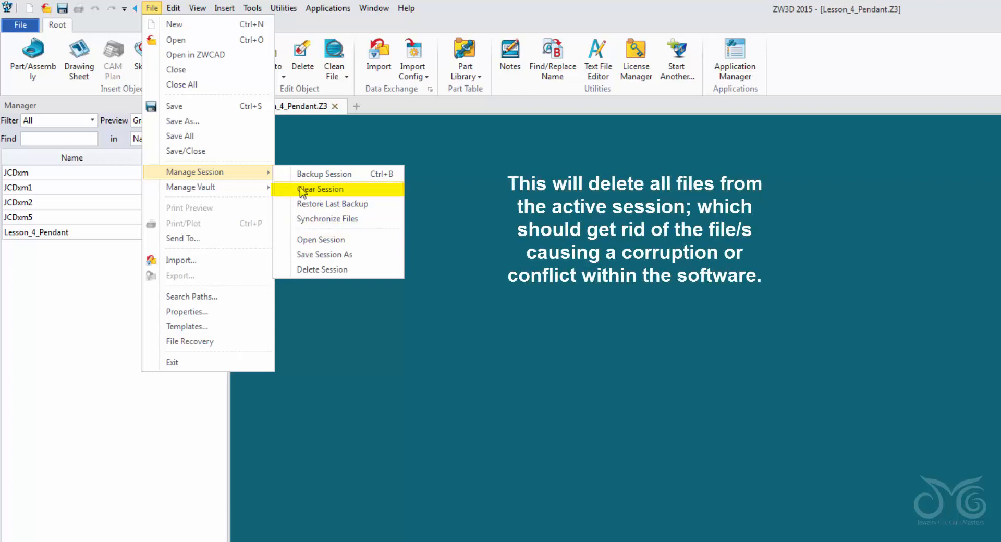
click(343, 190)
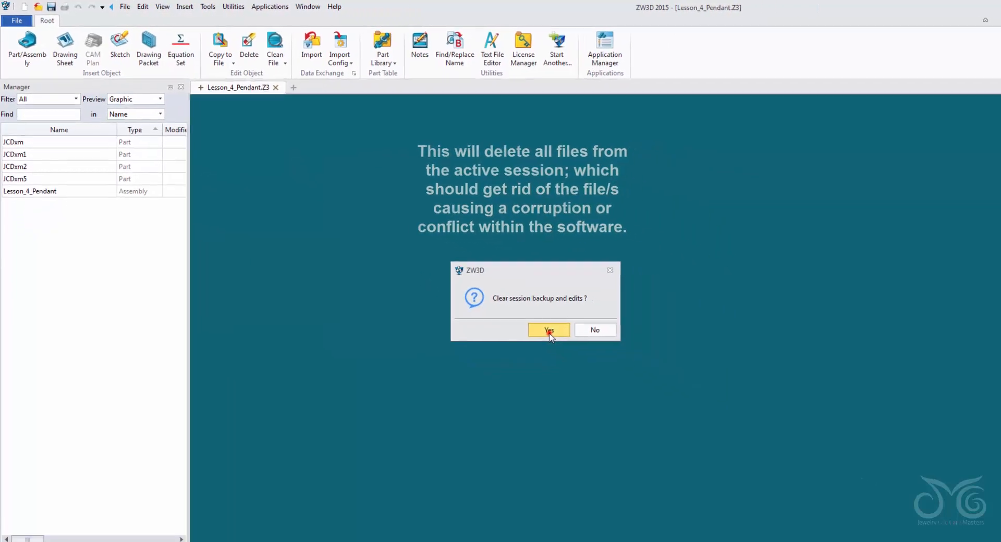
click(667, 401)
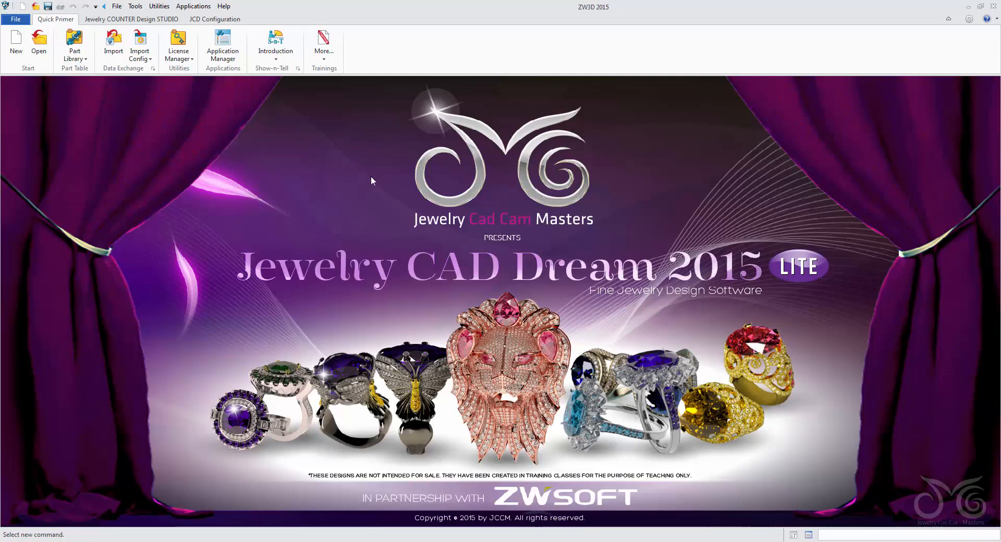
Exit ZW3D and go to the %appdata% location in Windows Explorer.
click(993, 5)
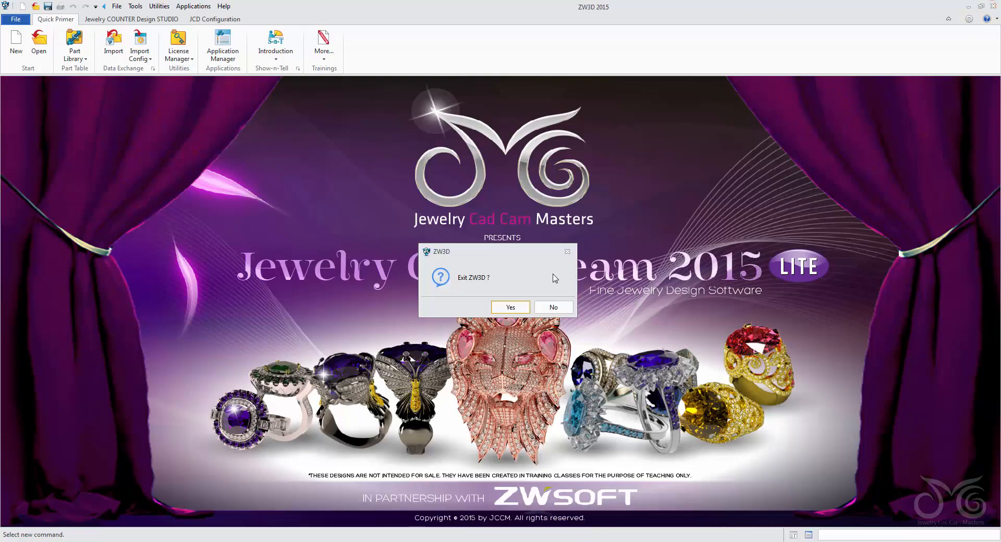
click(515, 310)
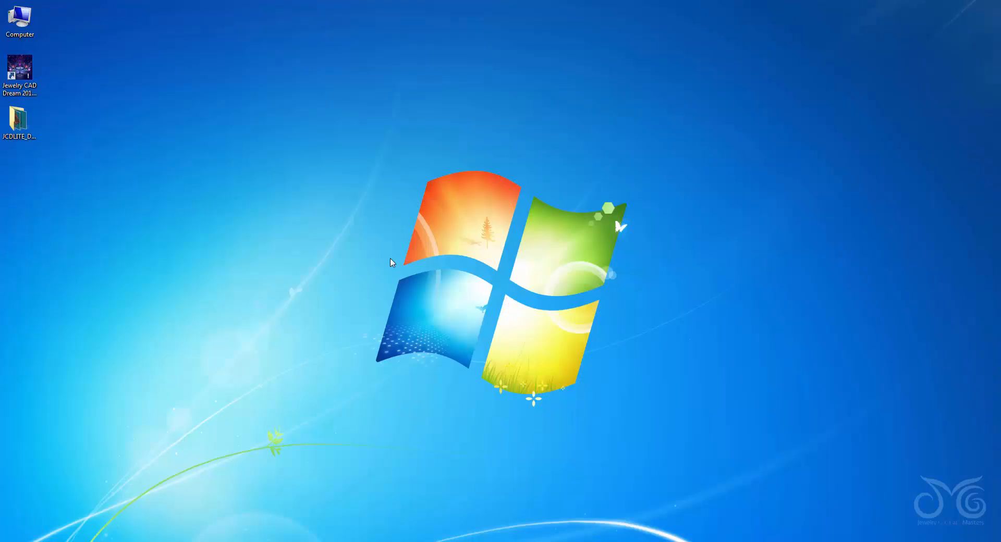
double_click(20, 20)
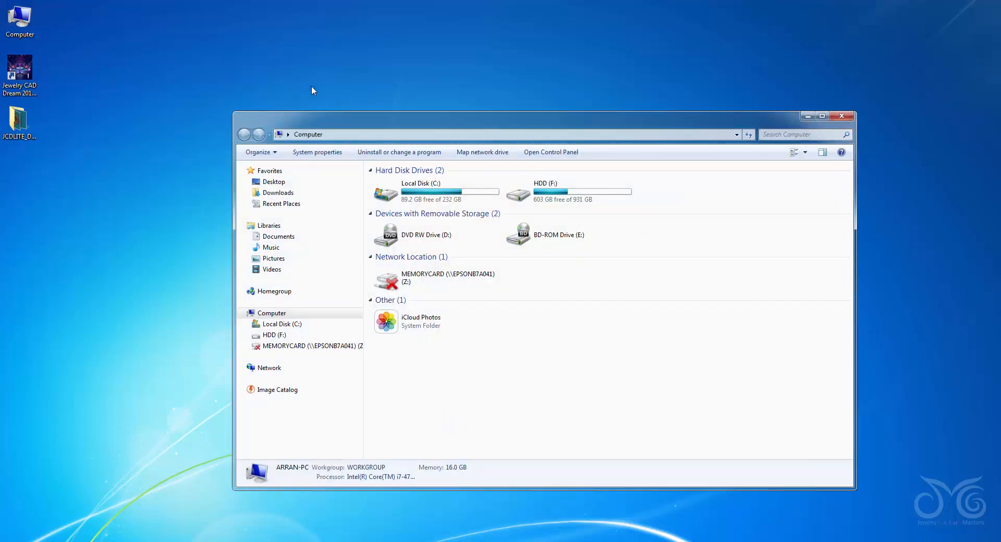
click(340, 134)
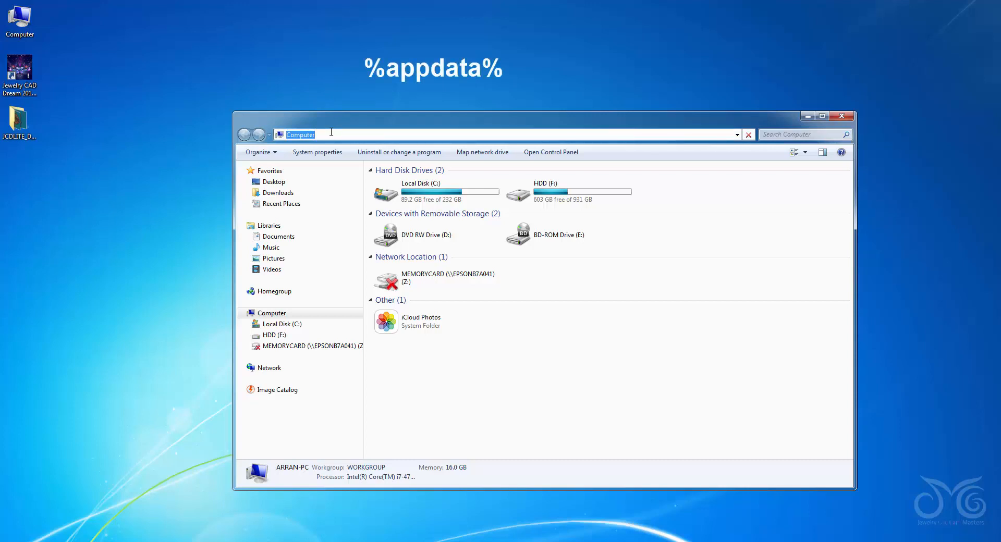
text(%app)
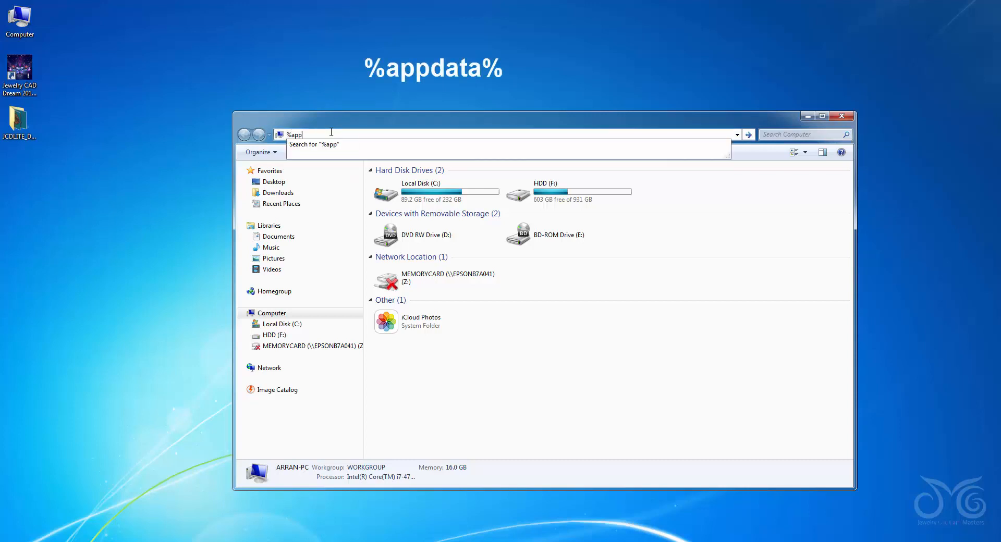
text(data%)
key(Return)
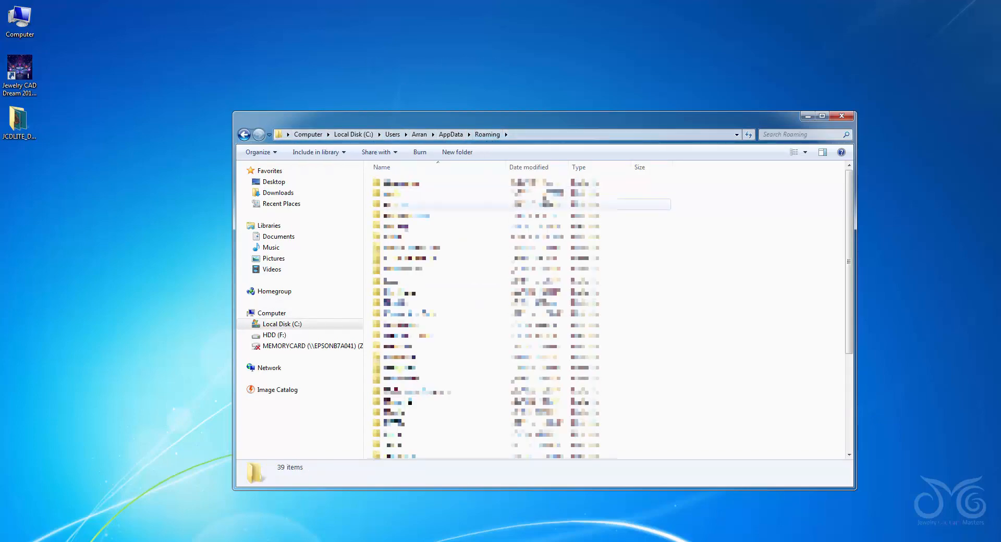
Open the ZW3D 2015 Eng (x64) folder inside the Roaming folder.
drag(850, 200, 772, 325)
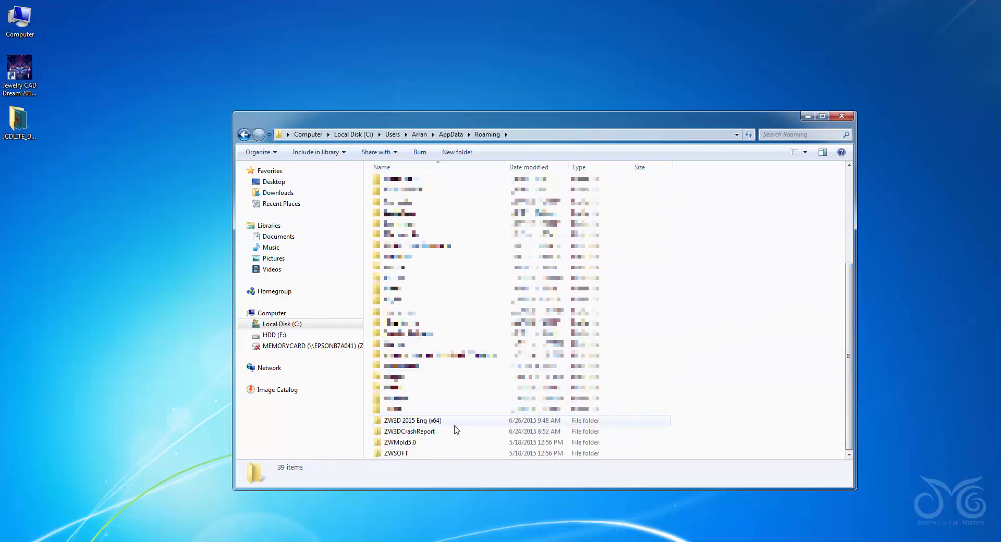
mouse_move(448, 422)
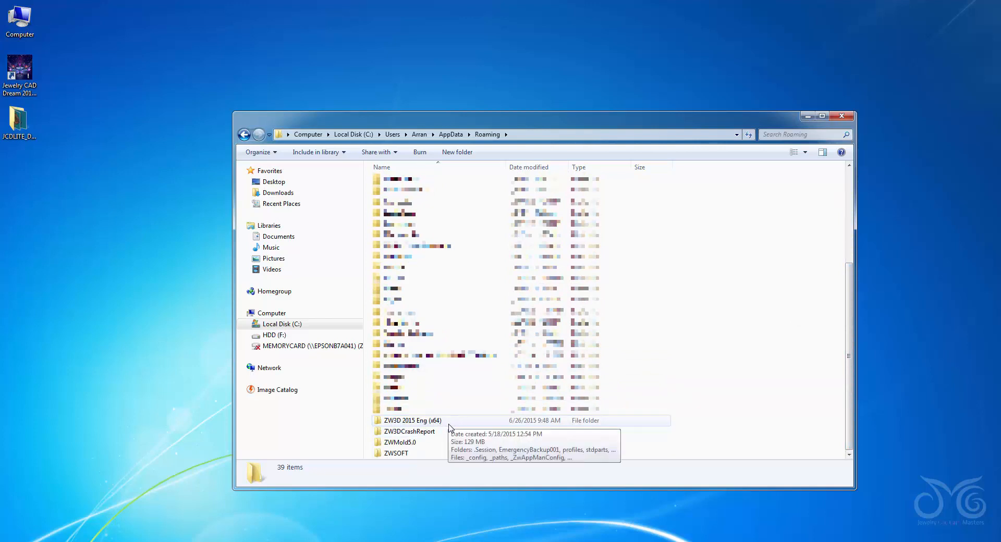
double_click(450, 424)
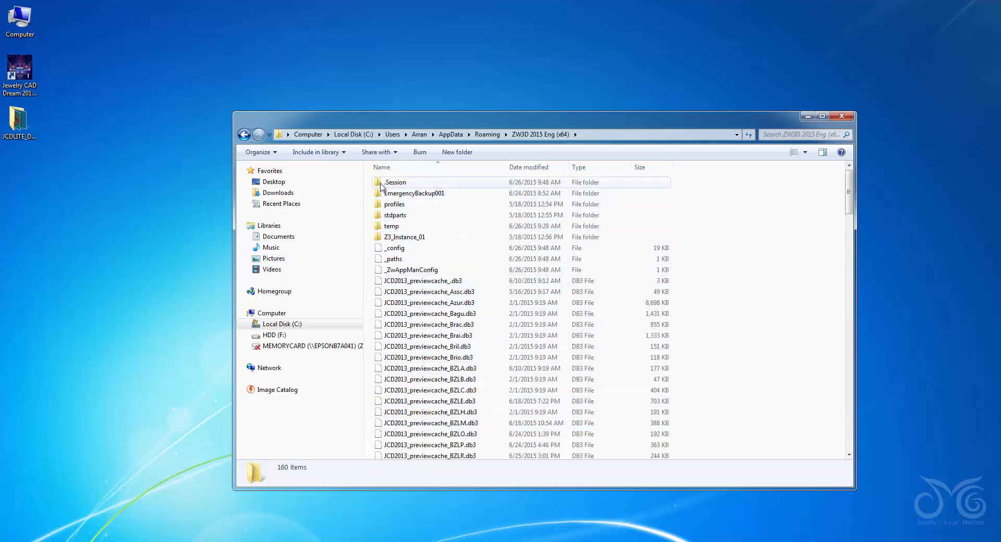
Delete the .Session folder, moving it to the Recycle Bin.
click(429, 186)
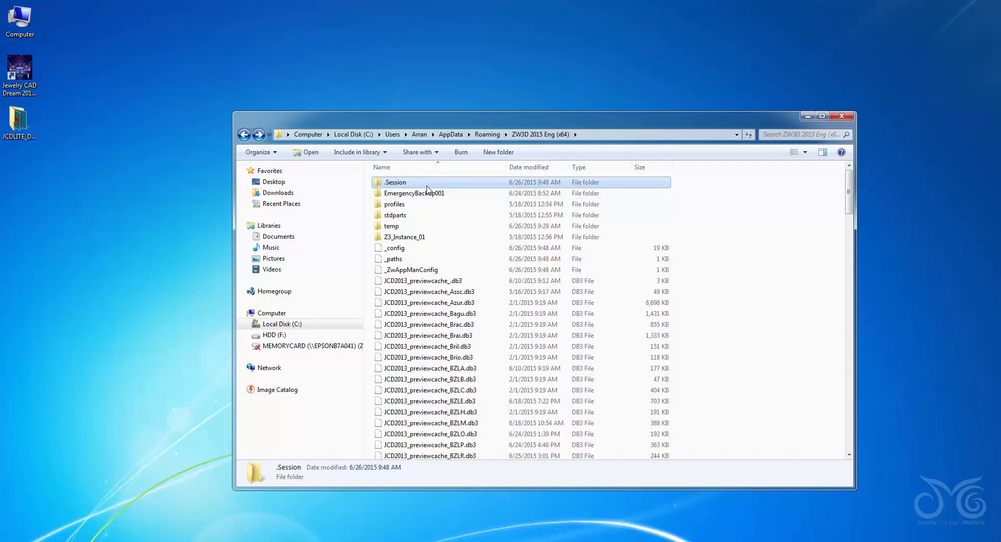
double_click(420, 182)
right_click(420, 182)
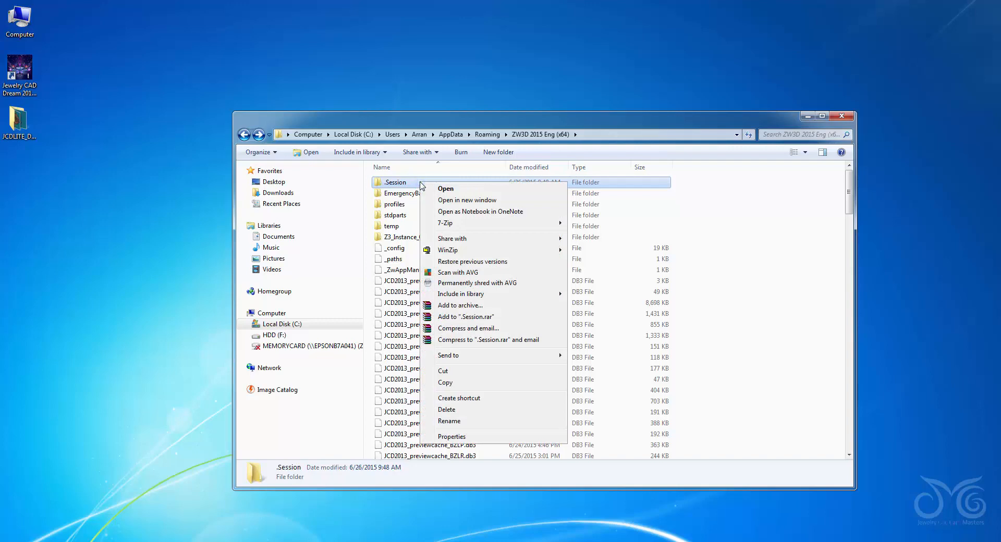
click(454, 410)
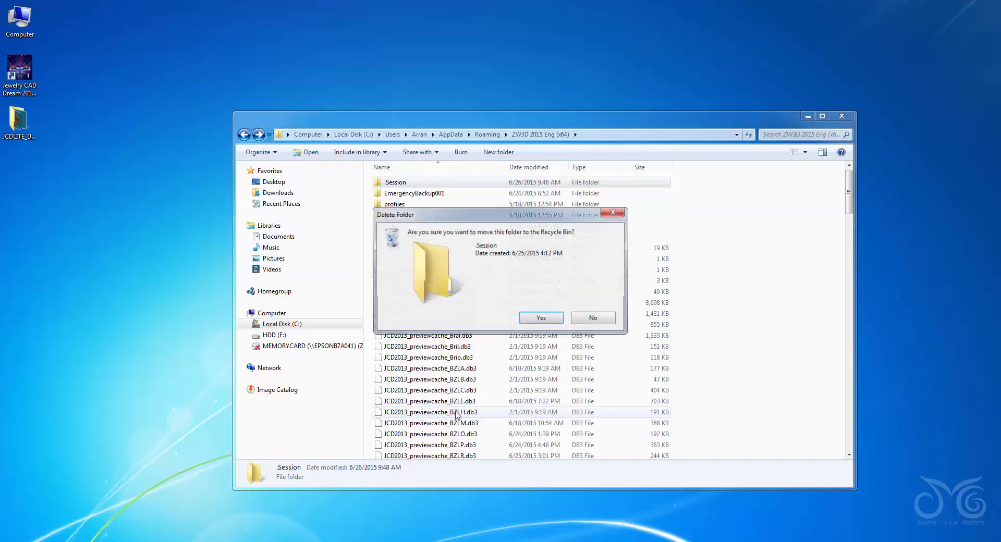
click(529, 318)
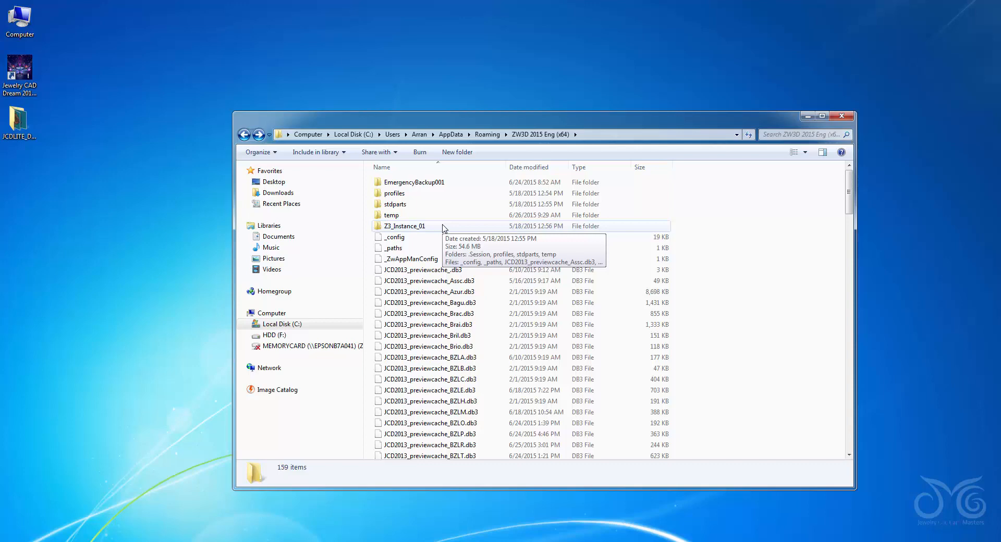
Close the Explorer window and relaunch Jewelry CAD Dream 2015 from the desktop.
click(849, 121)
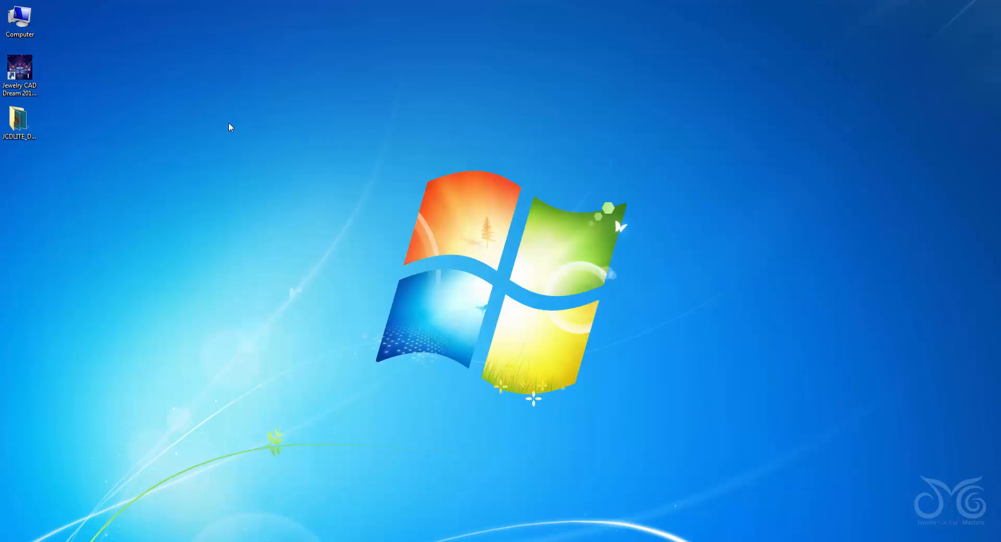
double_click(20, 71)
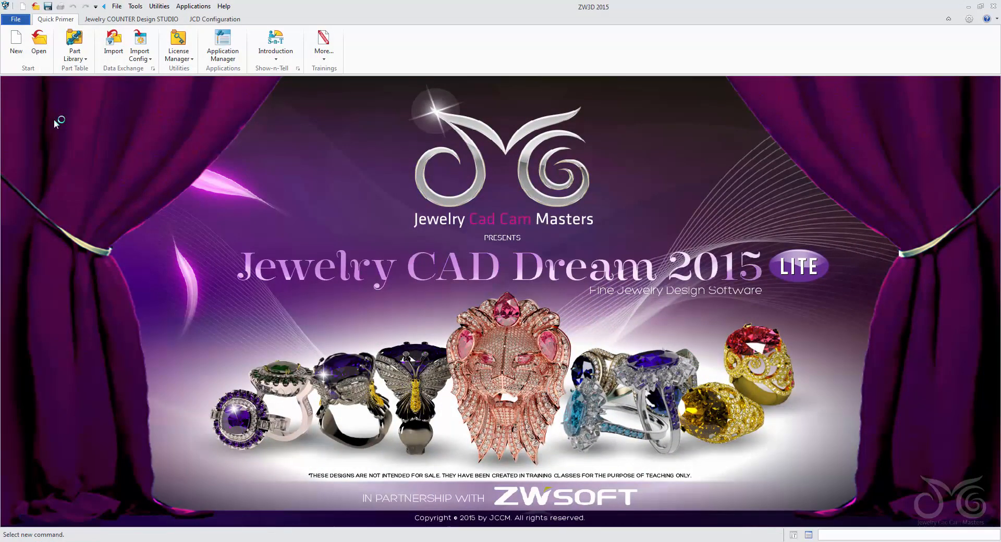
Start a new Part/Assembly file based on the Generic template.
click(14, 47)
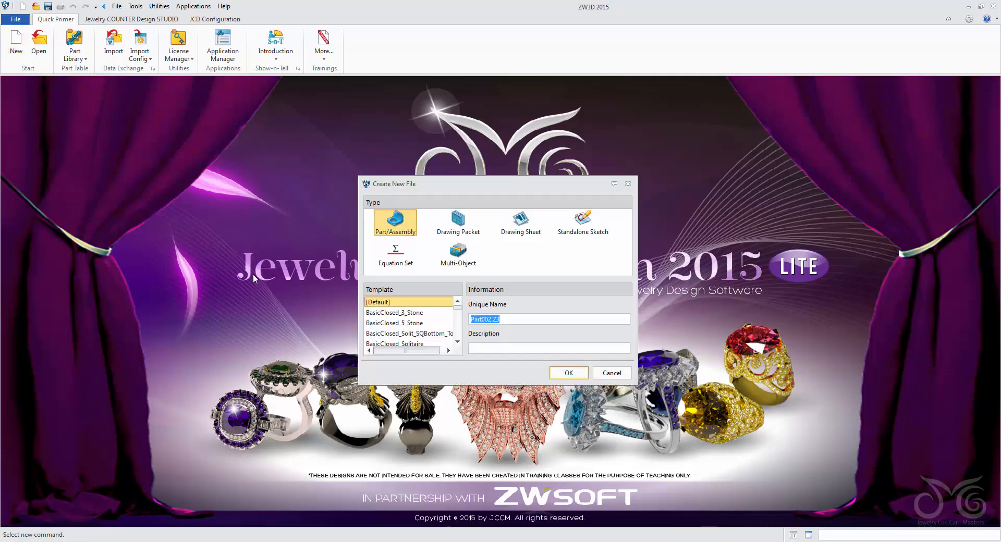
click(458, 342)
click(458, 342)
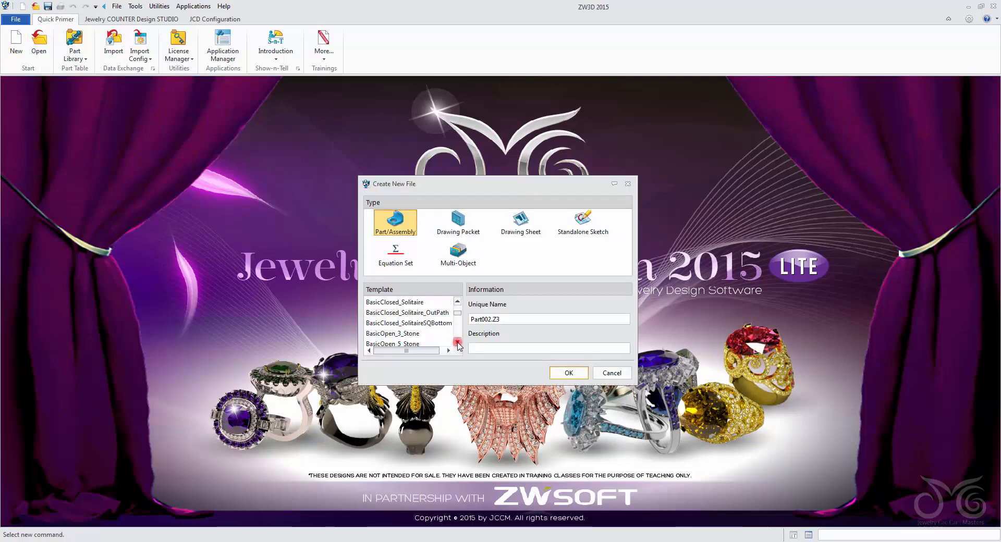
click(458, 342)
click(458, 342)
click(457, 342)
click(457, 301)
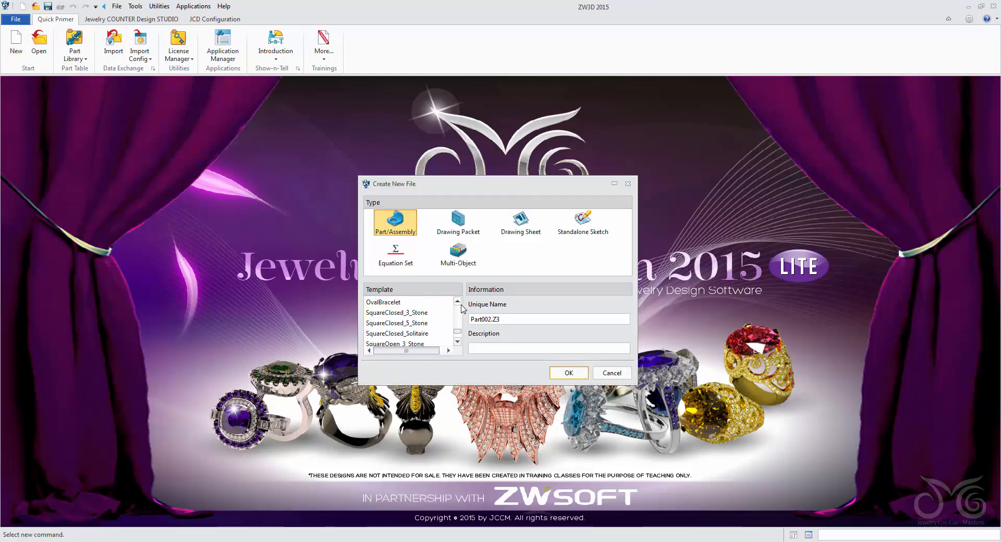
click(458, 302)
click(457, 302)
click(429, 324)
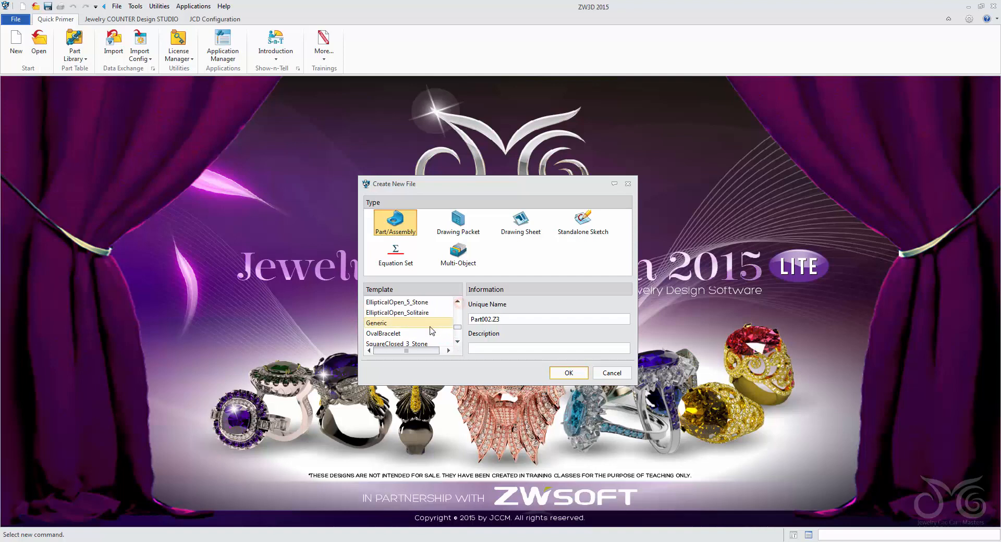
Name the new file Lesson_5_Wireframe and create it.
double_click(505, 319)
text(L)
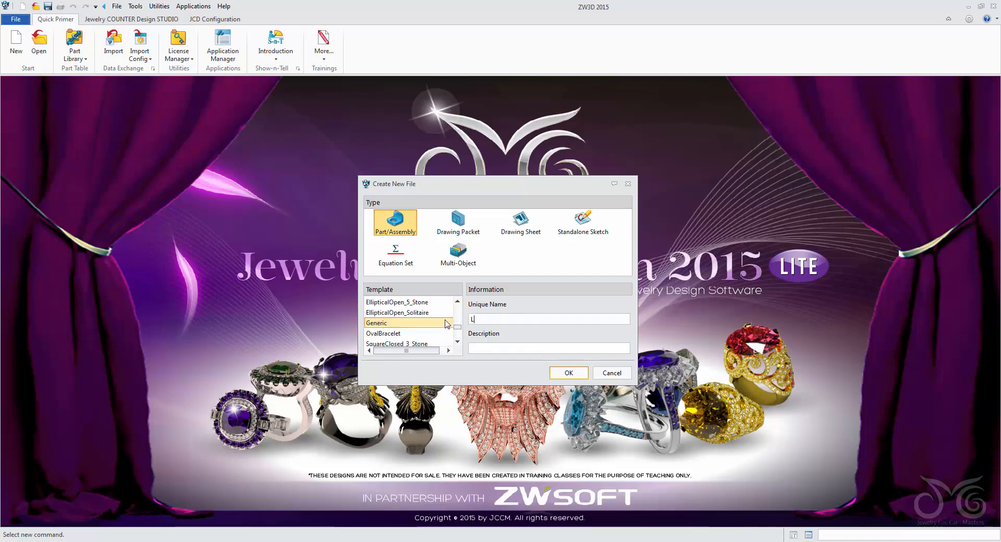
text(esson_)
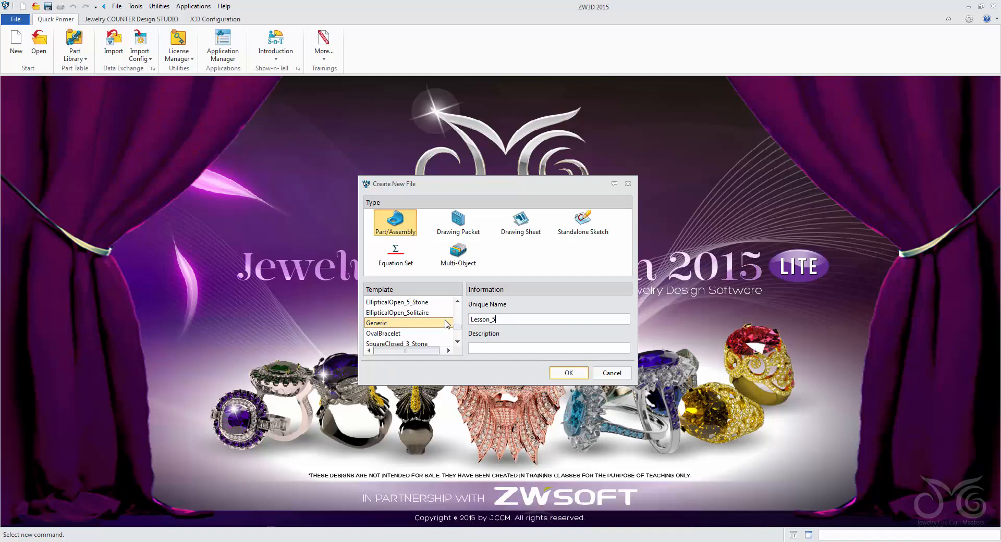
text(5_Wireframe)
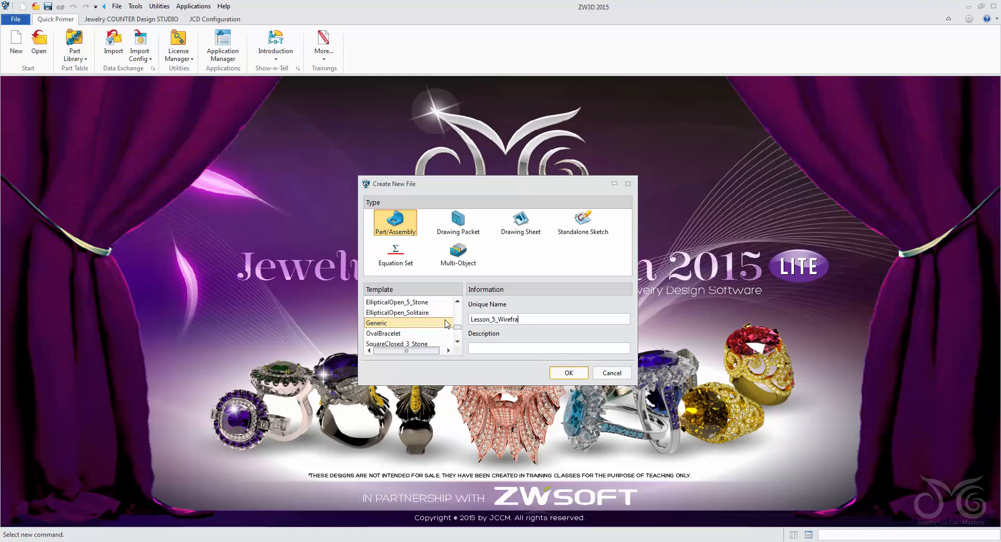
click(556, 371)
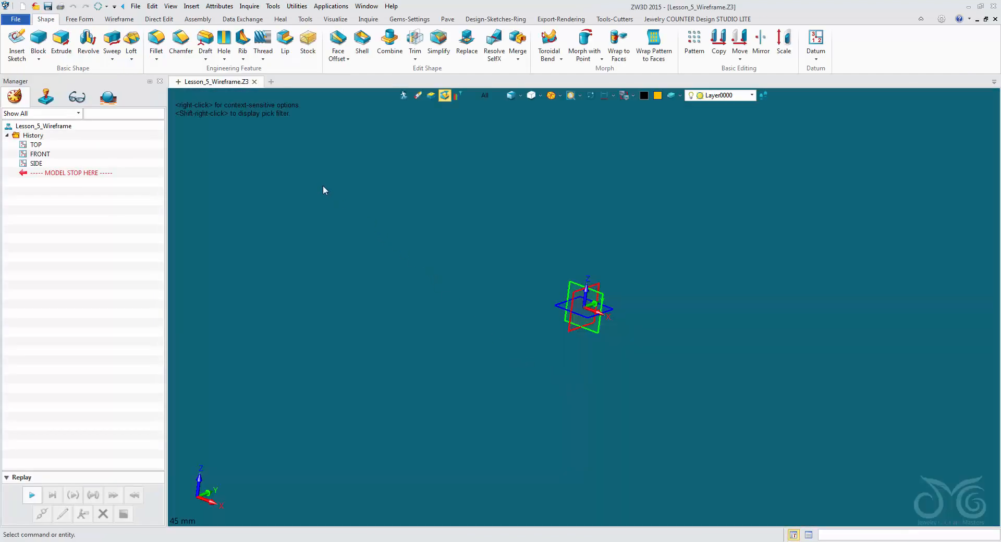
Show the wireframe tools and review the available variants of the Point and Line commands.
click(123, 20)
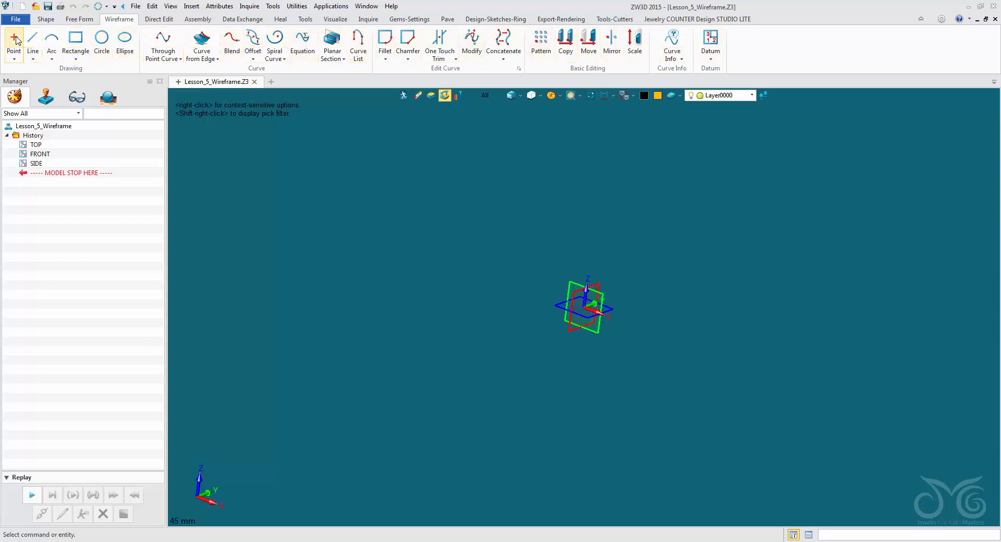
click(16, 55)
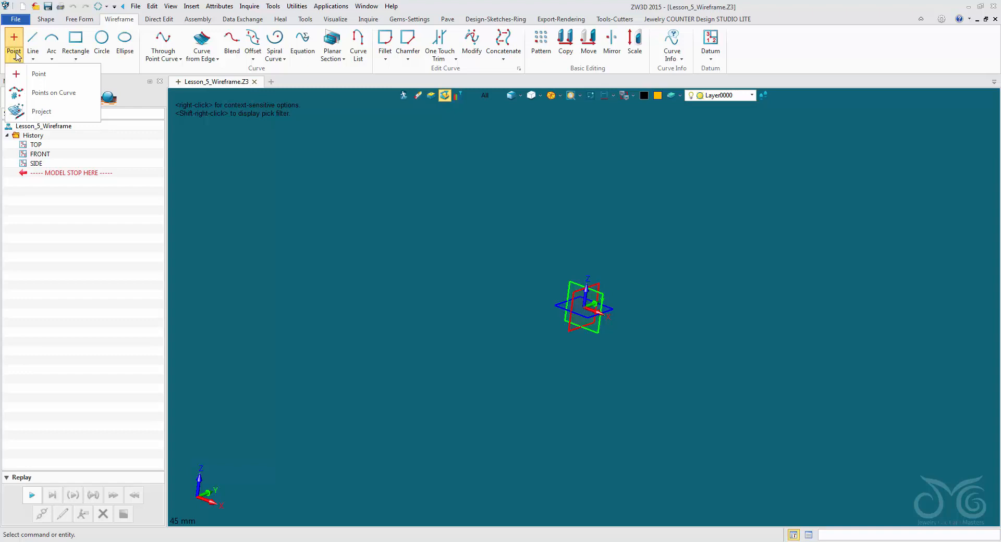
click(16, 55)
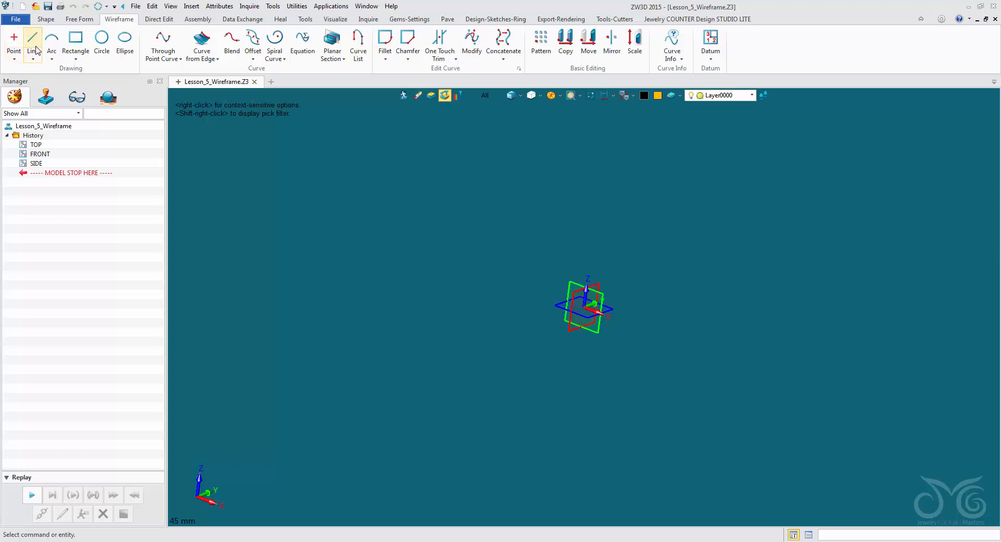
click(34, 57)
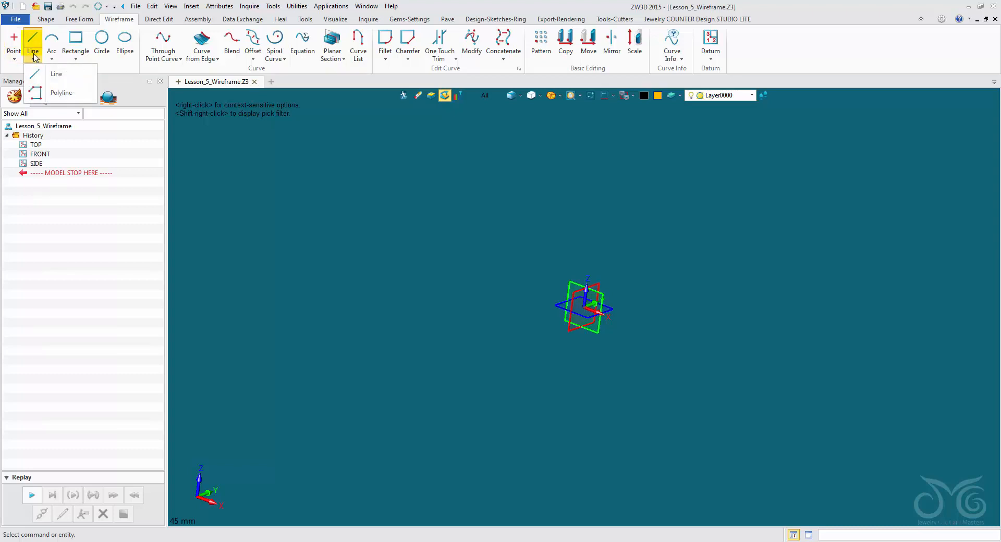
click(34, 55)
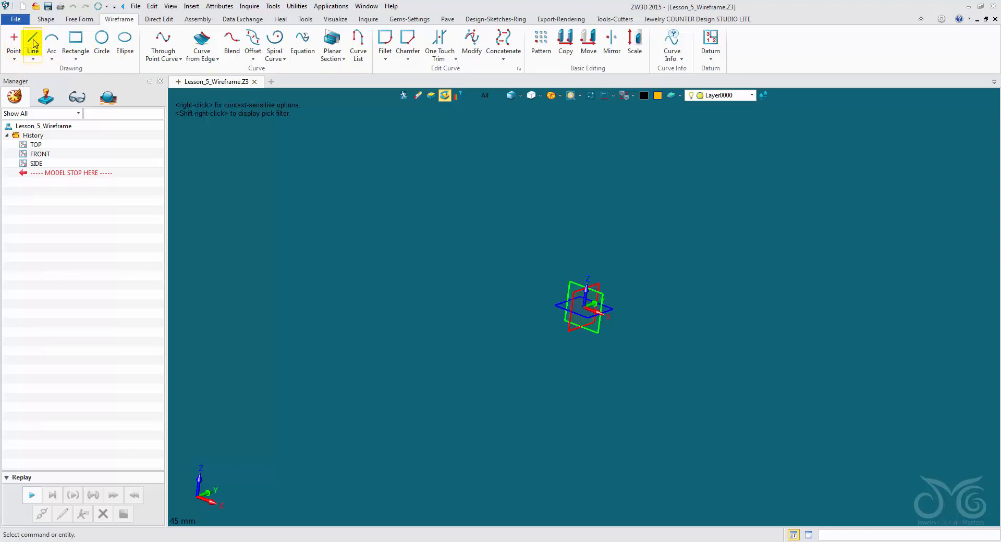
Draw a two-point line freehand above the datum planes, from about -12.1,-5.3,7 to 22.1,15.7,0.4.
click(33, 42)
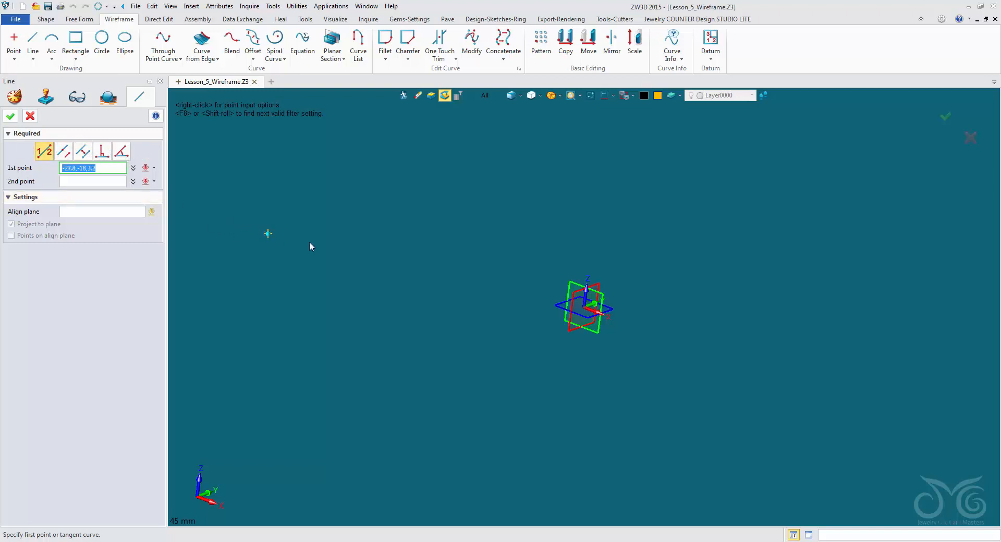
click(466, 220)
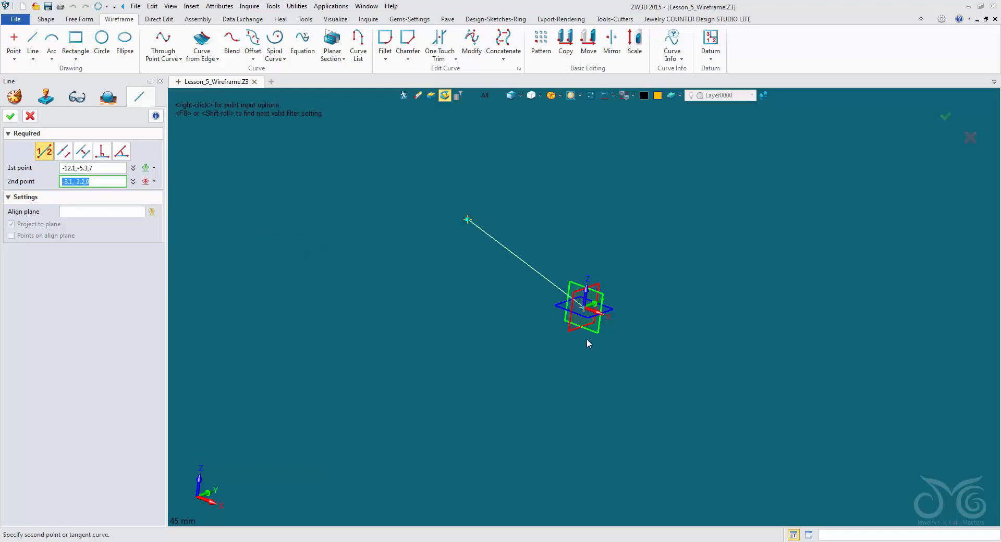
click(846, 336)
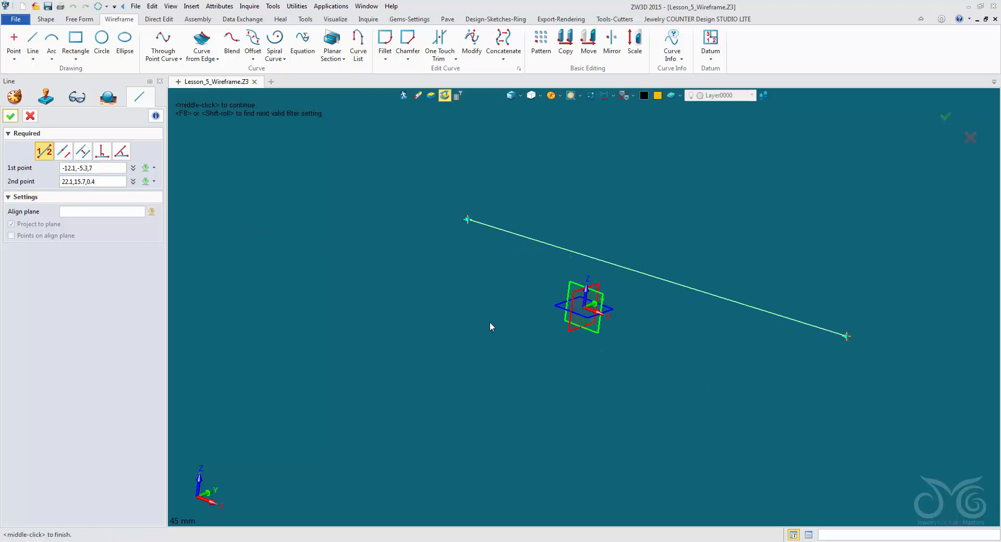
mouse_move(458, 298)
right_down()
mouse_move(463, 368)
mouse_move(471, 298)
mouse_move(447, 302)
right_up()
middle_click(447, 302)
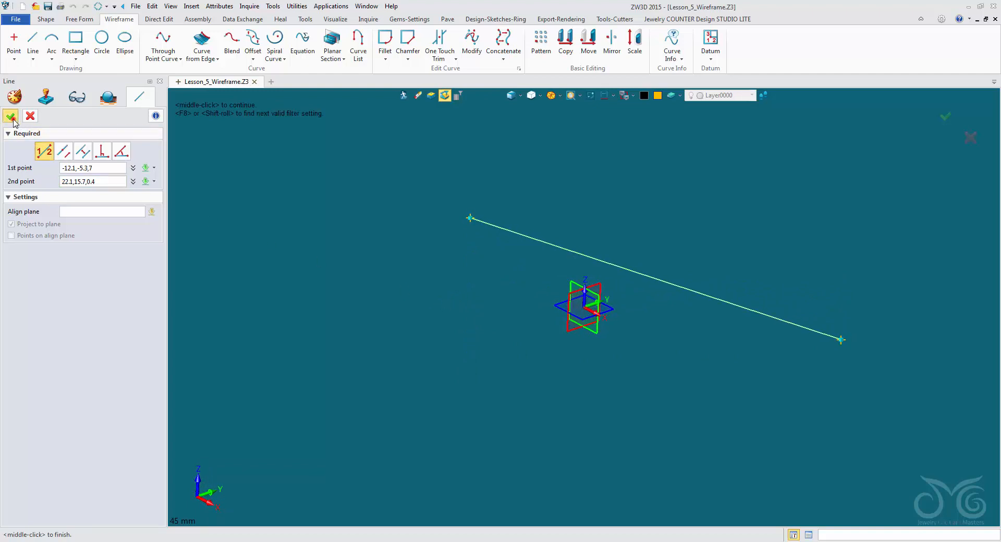
Draw a second two-point line aligned to the TOP plane, picking points at about -12.4,-15.7,-3.4 and 18,17.5,-2.8.
middle_click(408, 159)
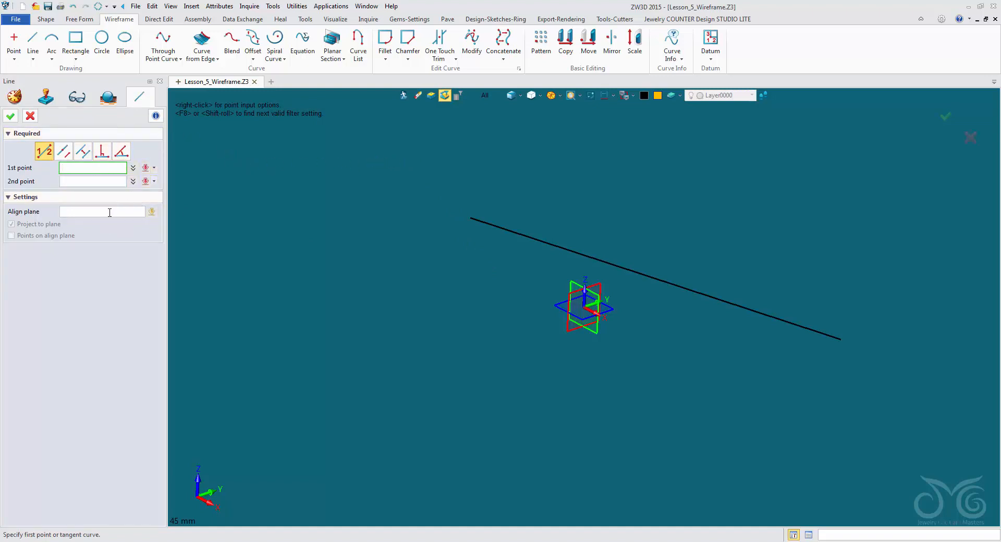
click(71, 211)
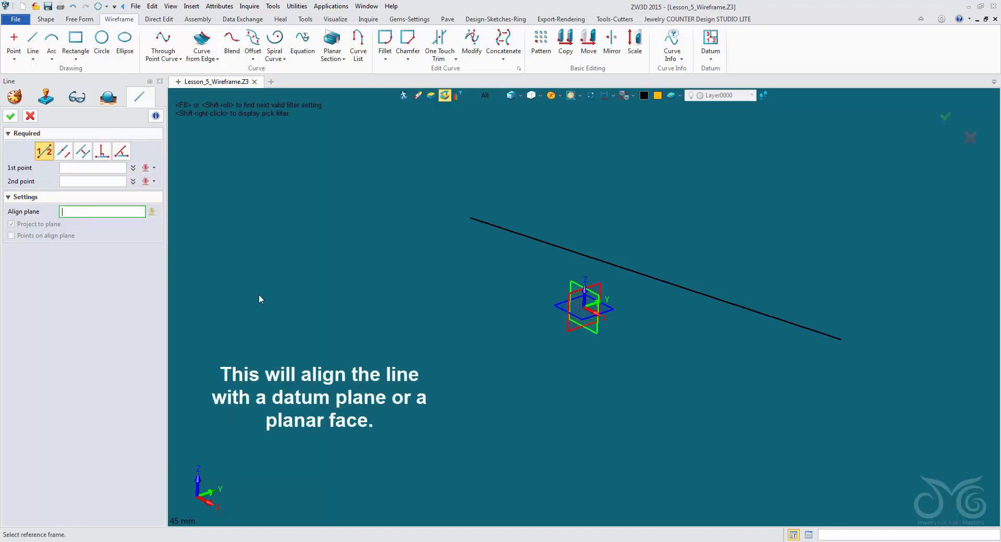
click(563, 309)
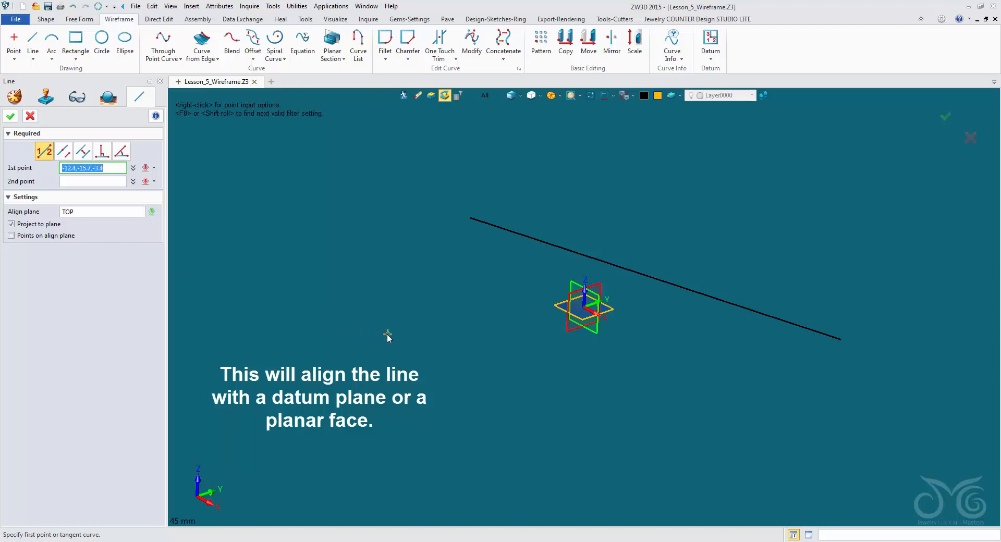
click(387, 335)
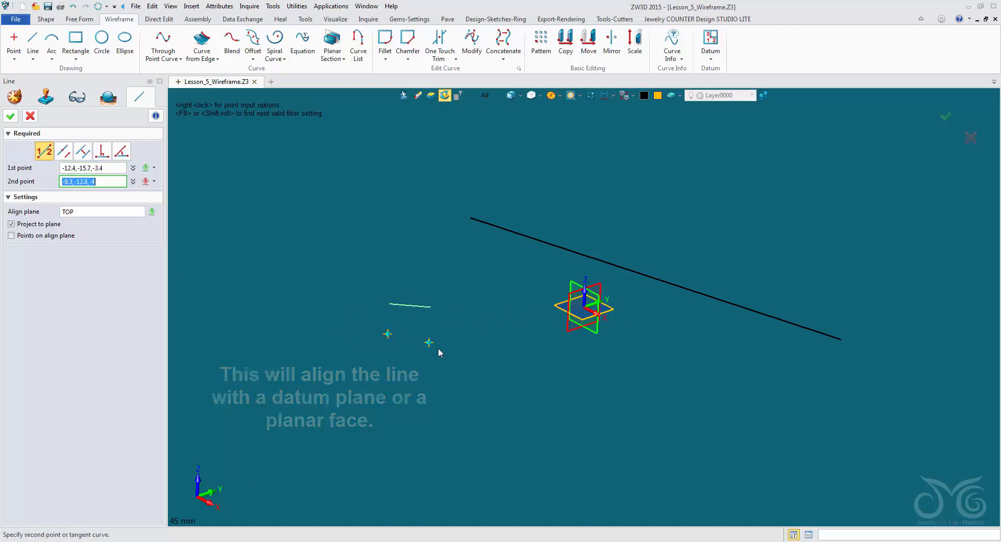
click(826, 342)
mouse_move(659, 369)
right_down()
mouse_move(660, 410)
mouse_move(648, 346)
mouse_move(652, 361)
right_up()
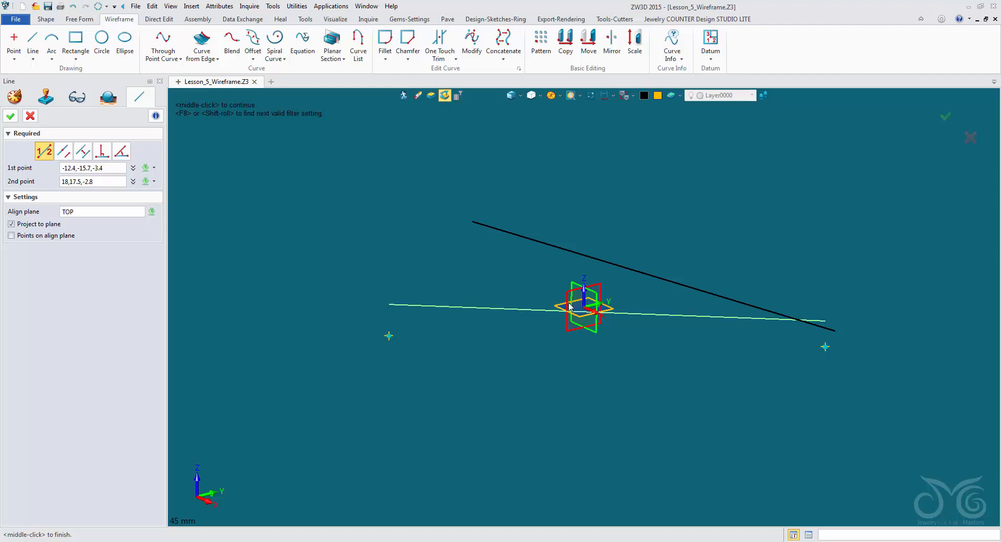
click(10, 116)
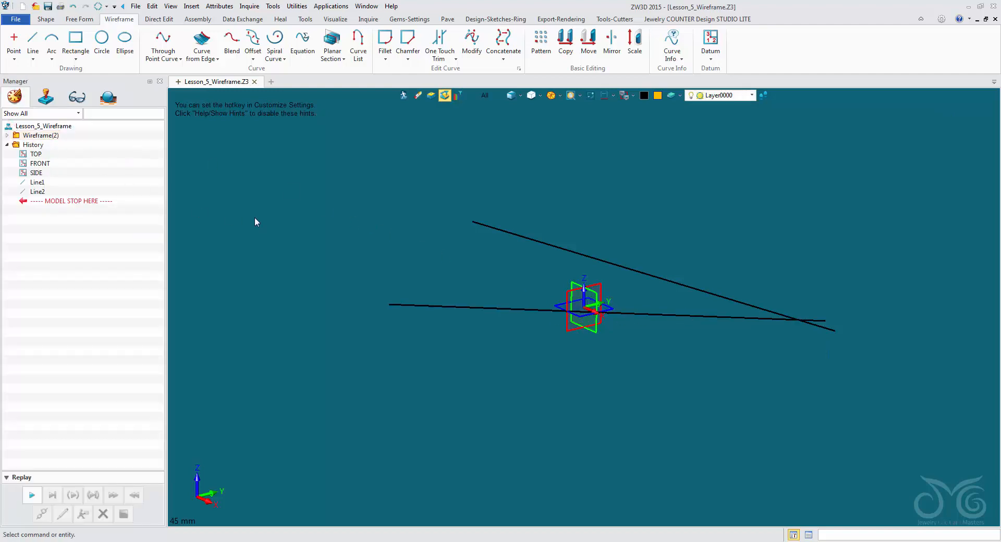
Place a third line below the others, aligned to TOP with Project to plane off, from about -10.3,-12.9,-15.4 to 12.7,15,-7.7.
middle_click(319, 184)
right_drag(334, 212, 376, 290)
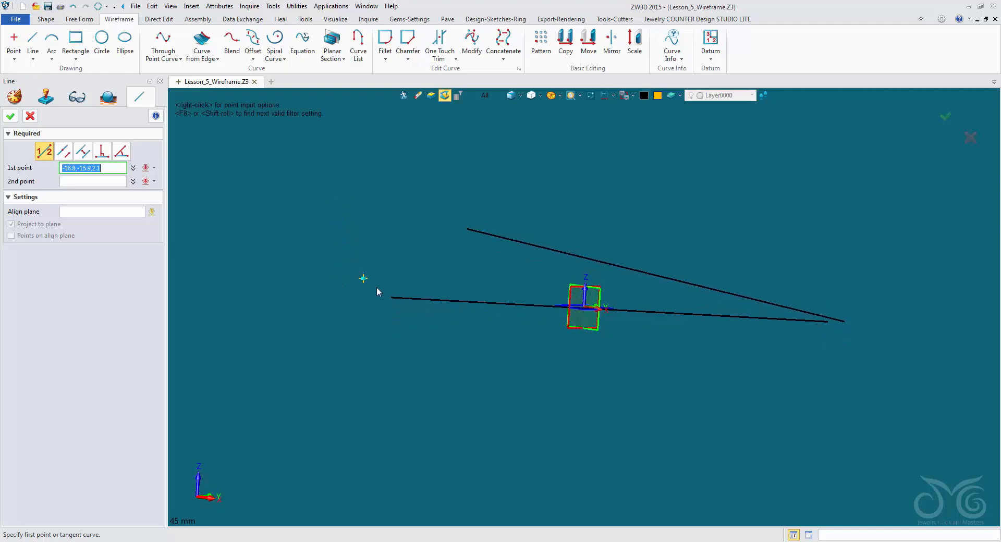
right_drag(564, 335, 480, 358)
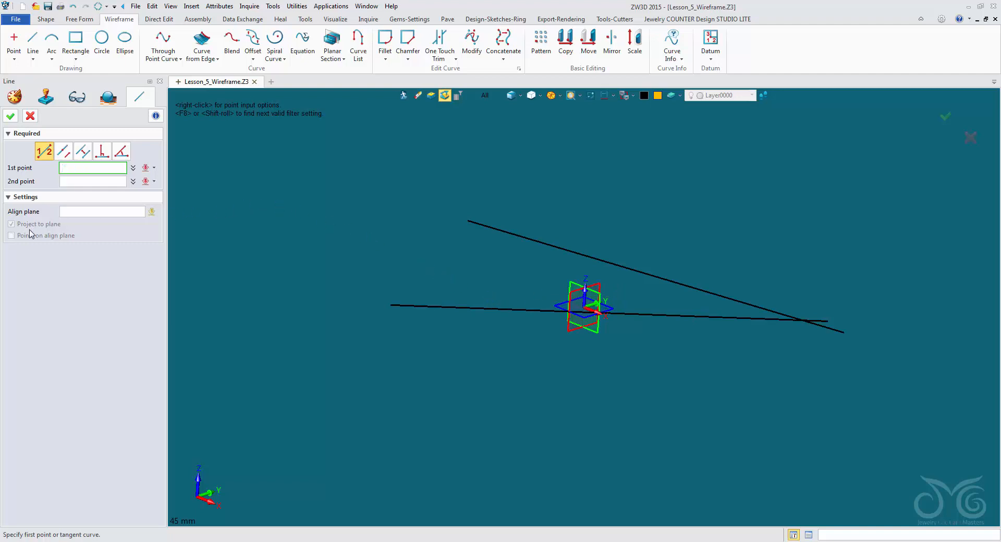
click(78, 211)
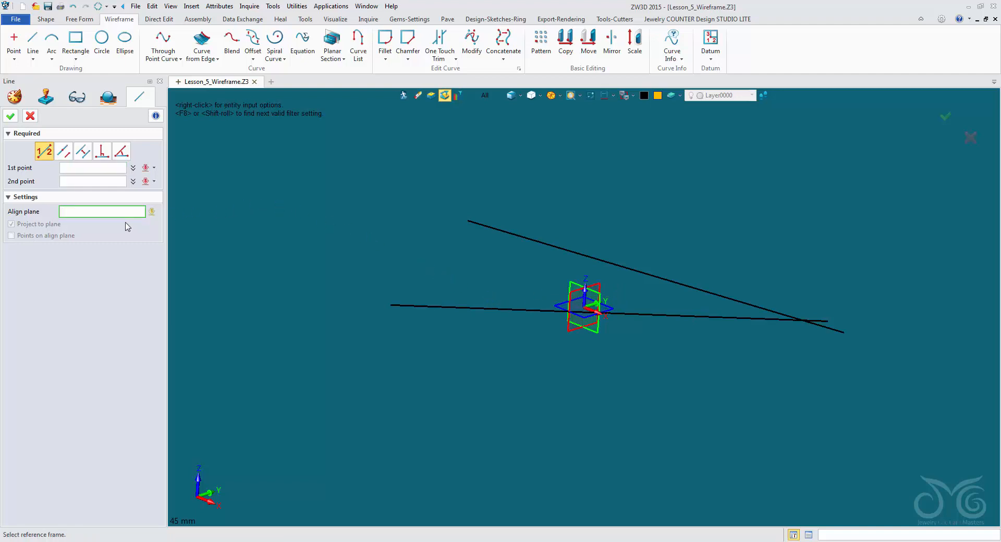
click(553, 302)
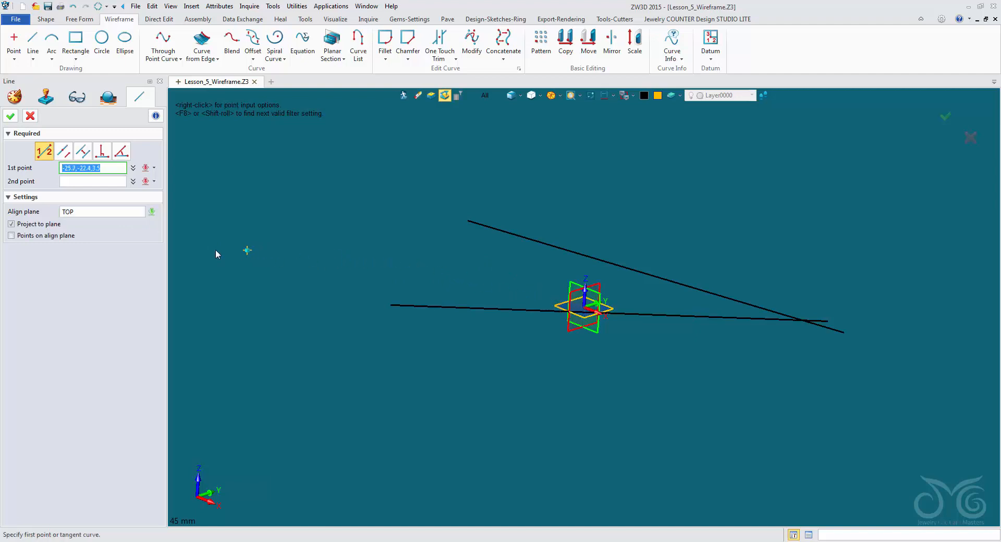
click(11, 225)
click(415, 447)
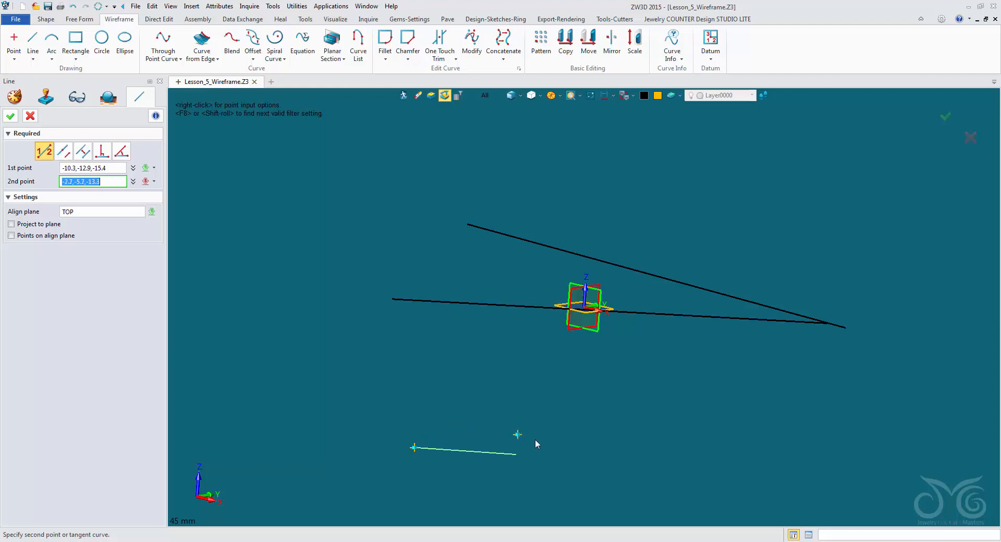
right_drag(777, 419, 784, 423)
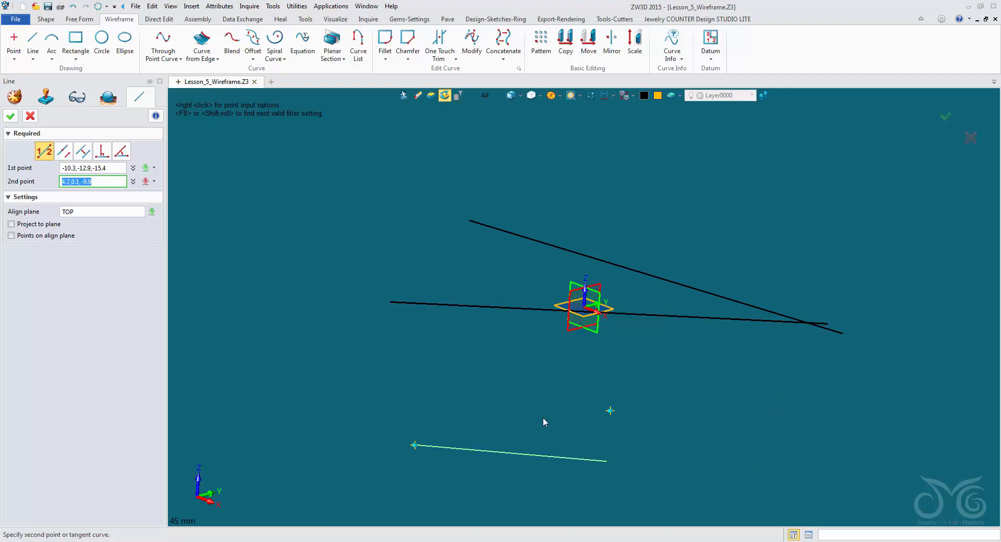
right_drag(478, 421, 474, 389)
click(769, 390)
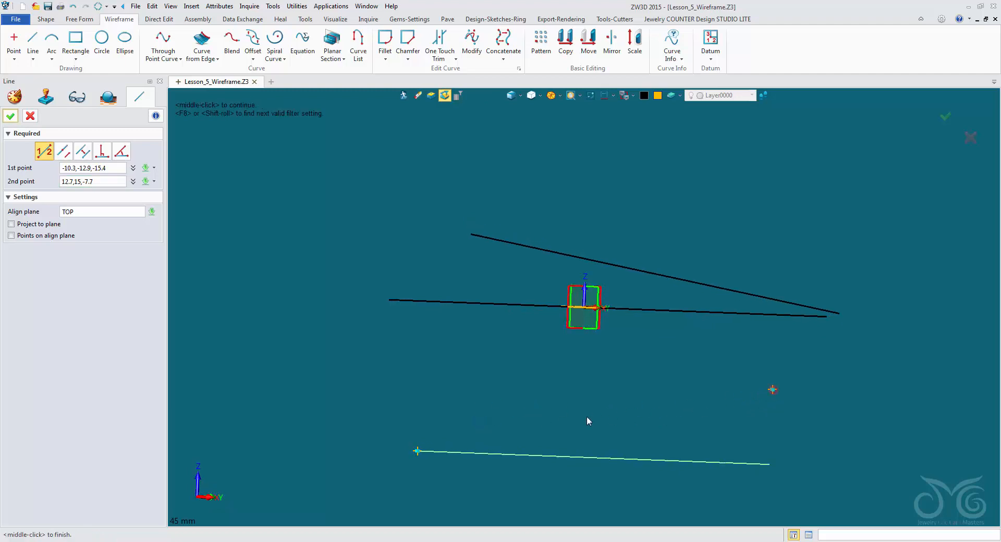
Turn on Project to plane for the third line so that it is projected onto the TOP plane.
right_drag(565, 420, 552, 397)
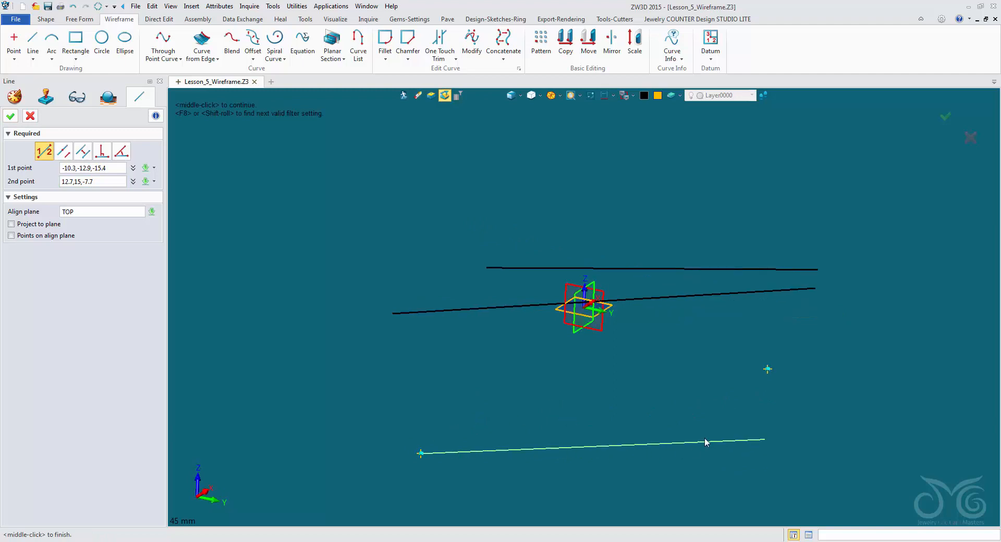
right_drag(706, 448, 708, 426)
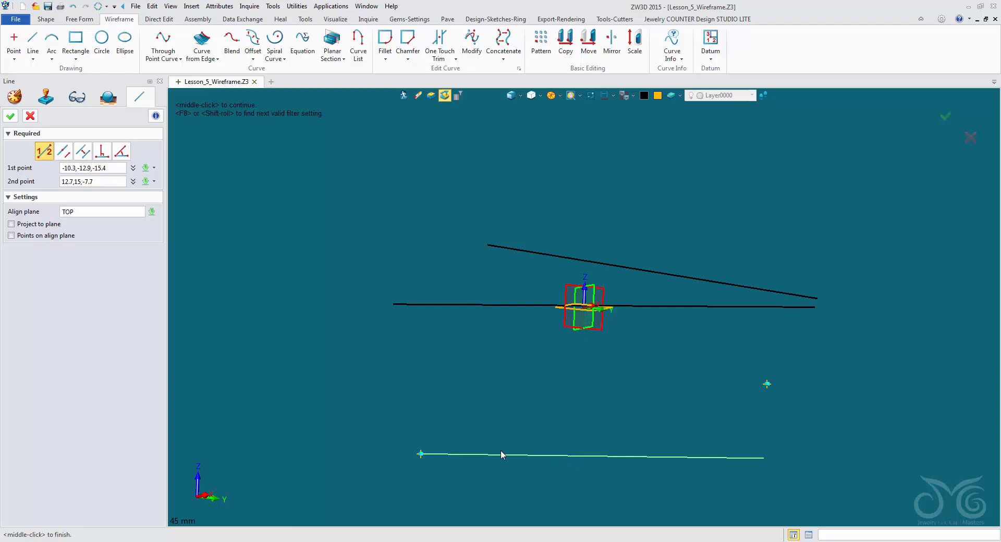
right_drag(420, 459, 421, 457)
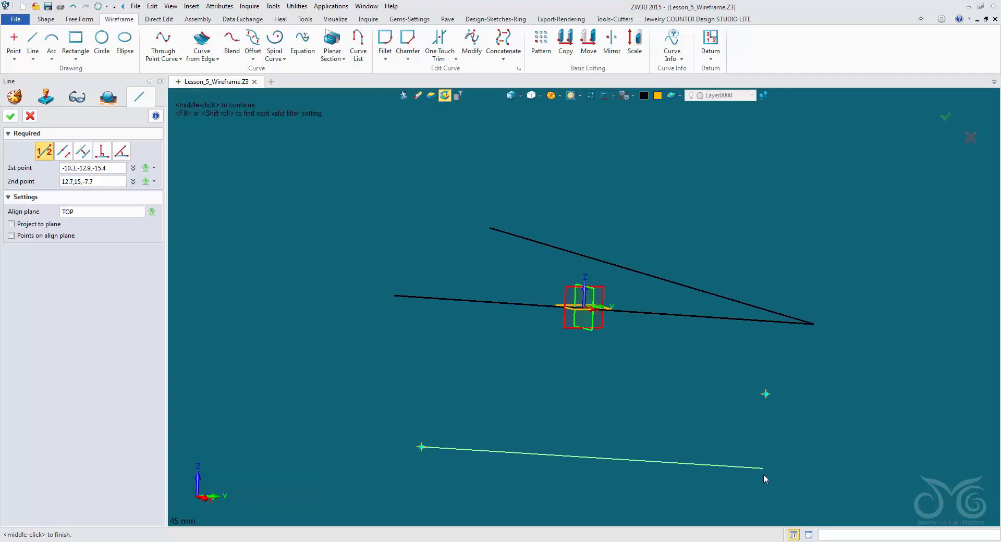
click(10, 224)
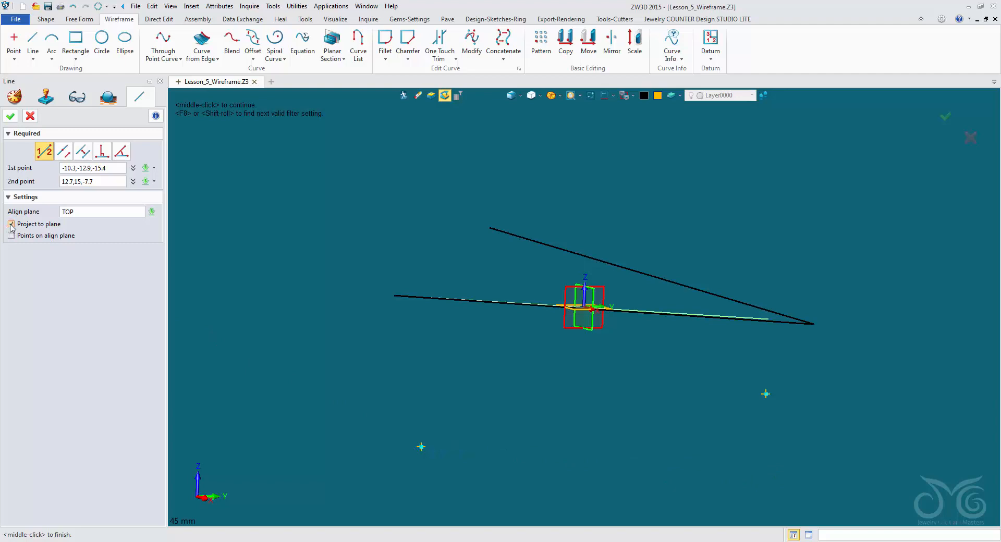
right_drag(408, 394, 420, 430)
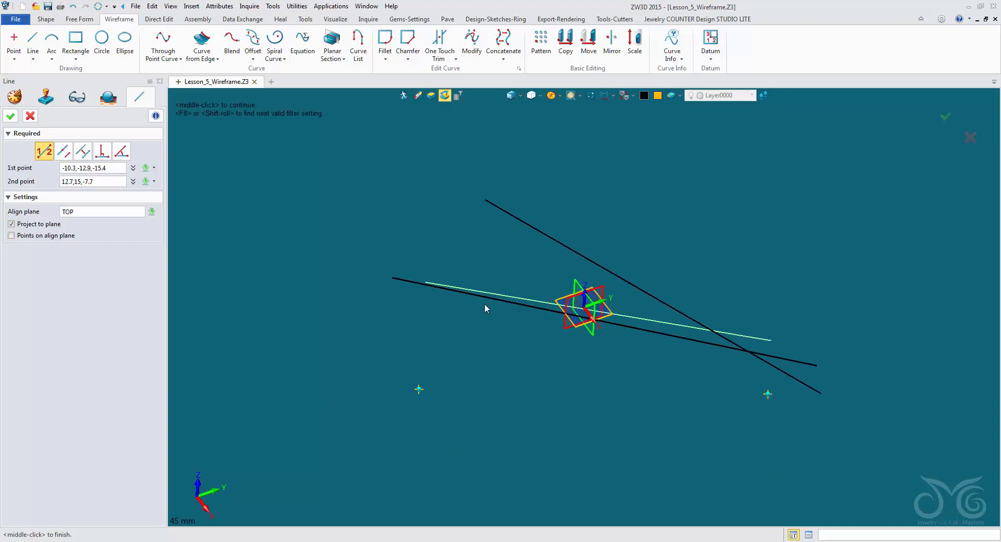
Check the projected third line from the side and accept it.
right_drag(339, 337, 373, 313)
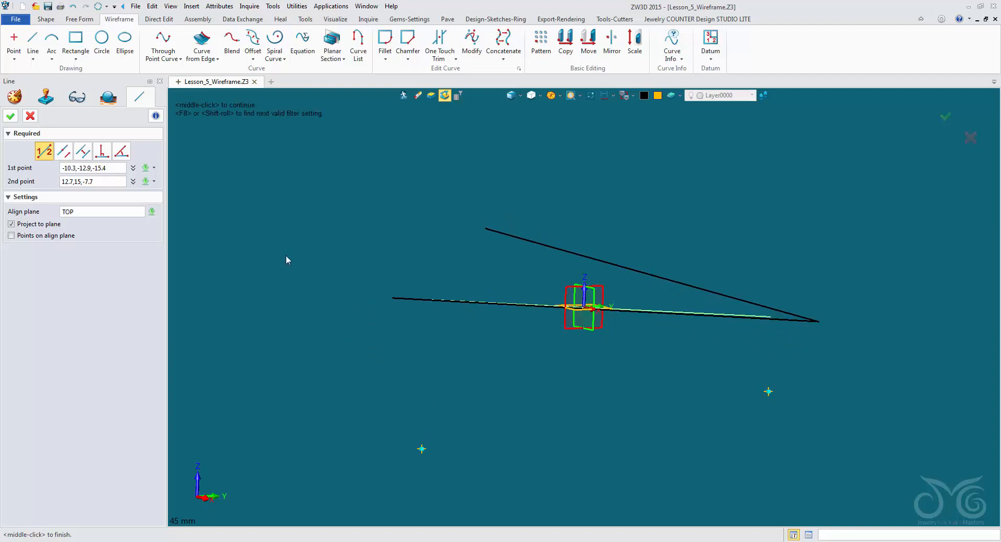
click(11, 116)
Define a fourth two-point line aligned to TOP with Points on align plane on, from about 25,-25.2,0 to -20.3,21.7,0.
middle_click(293, 174)
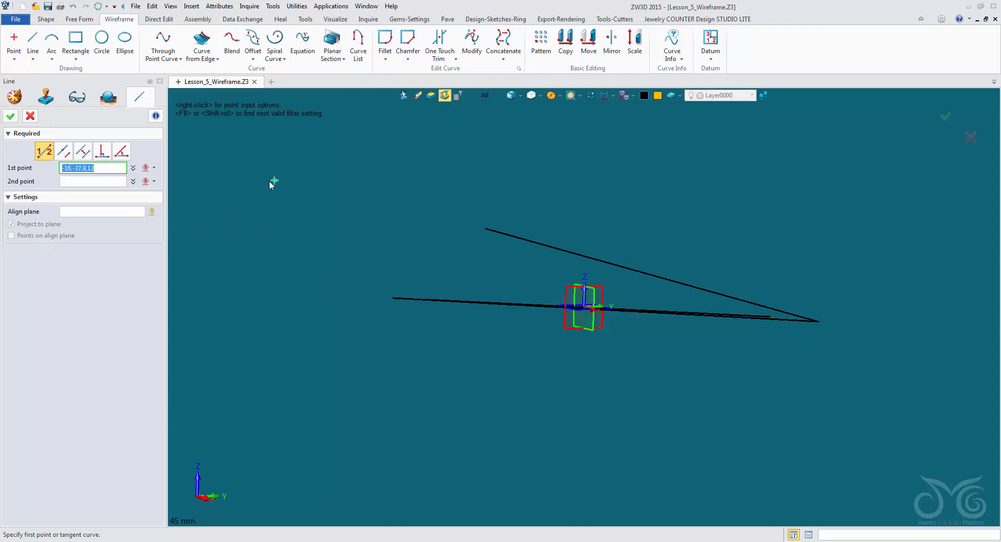
click(117, 213)
right_drag(519, 404, 524, 402)
click(577, 313)
middle_click(578, 315)
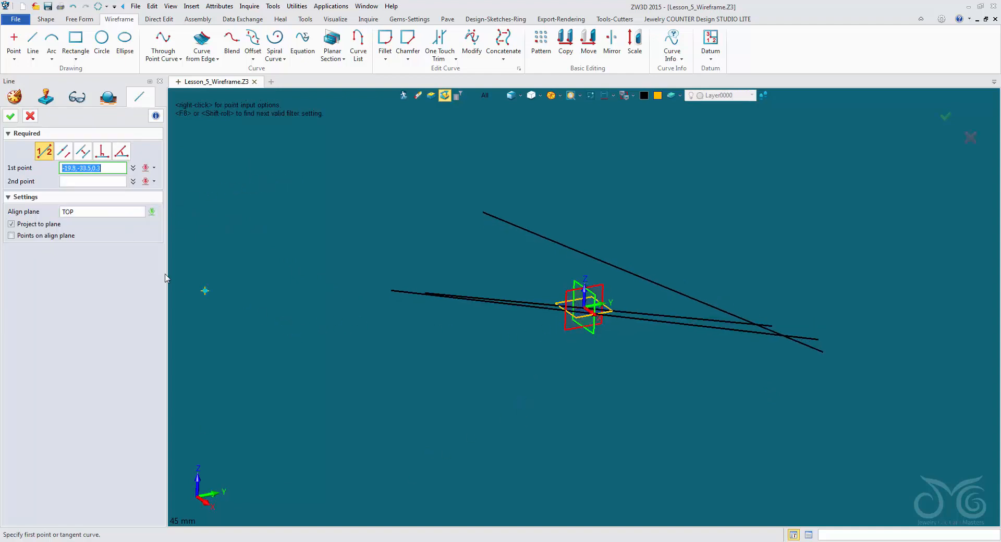
click(55, 236)
click(491, 428)
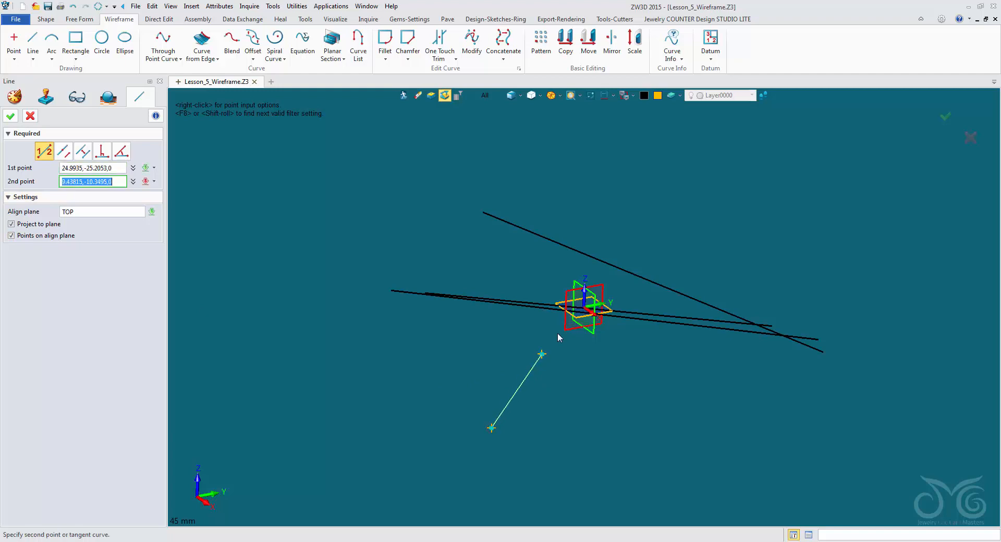
click(670, 207)
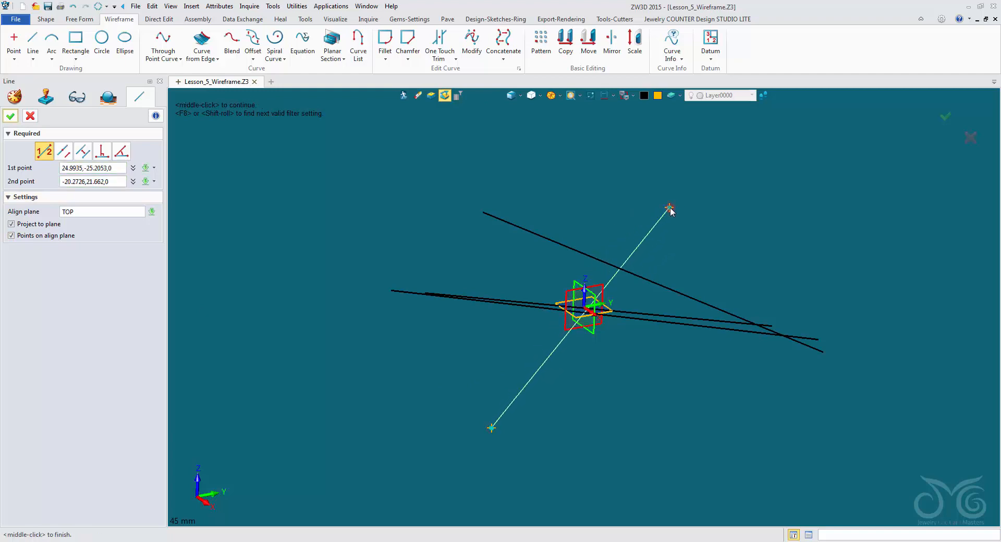
middle_drag(626, 394, 621, 357)
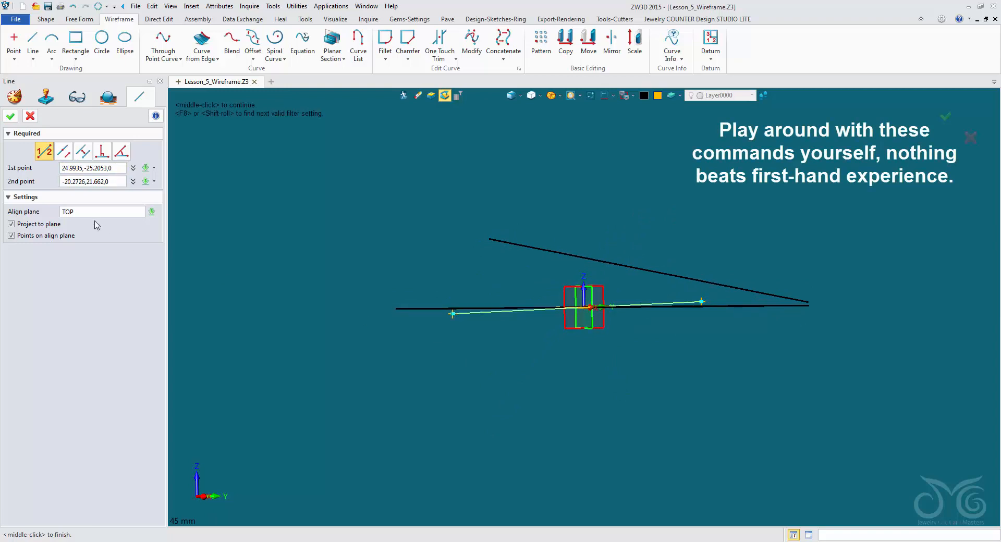
Try re-picking the fourth line's first point in the near-edge-on view, at about 940.6,-402.7,0 on the TOP plane.
middle_click(382, 322)
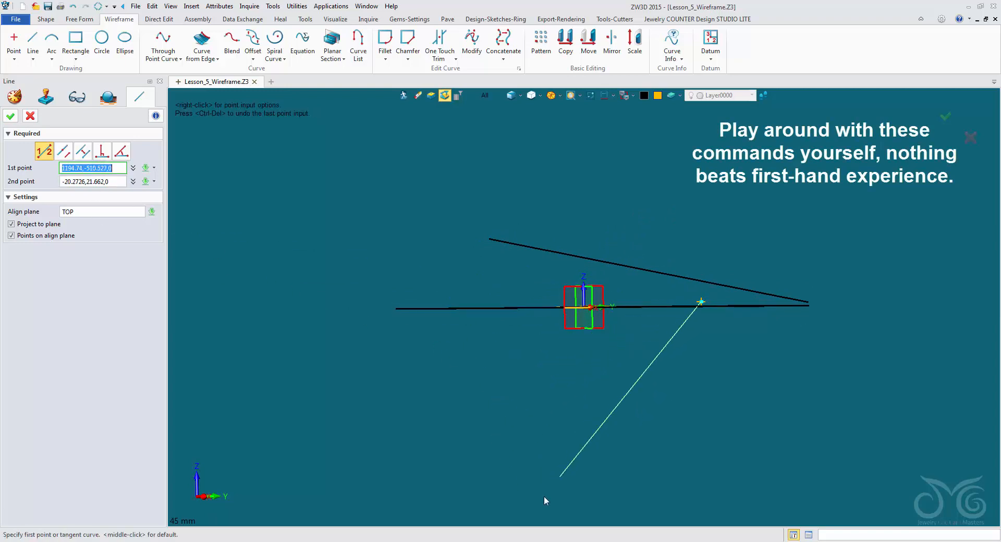
click(546, 456)
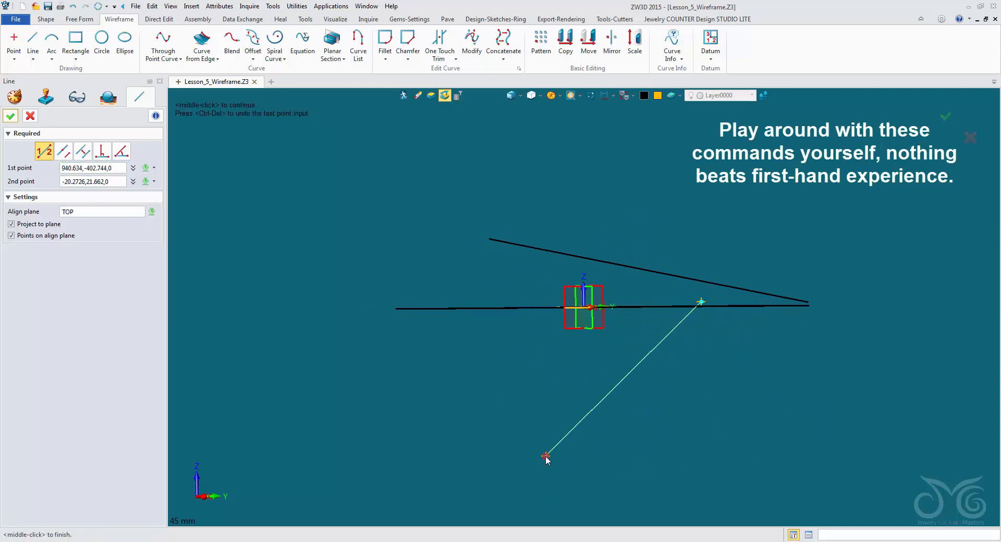
right_drag(422, 411, 392, 416)
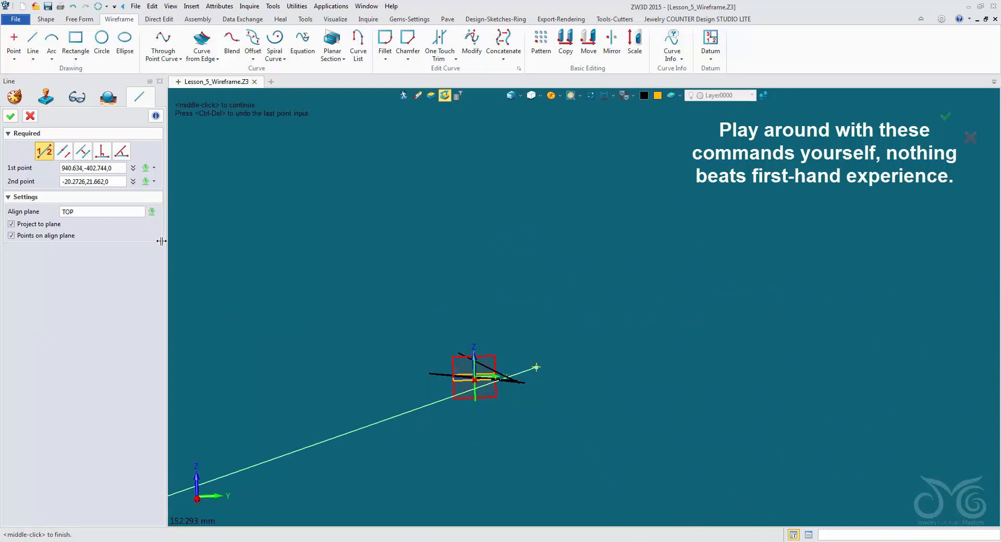
Re-pick the fourth line's first point closer to the datum planes, at about 42.7,-23,0, and accept the line.
click(99, 168)
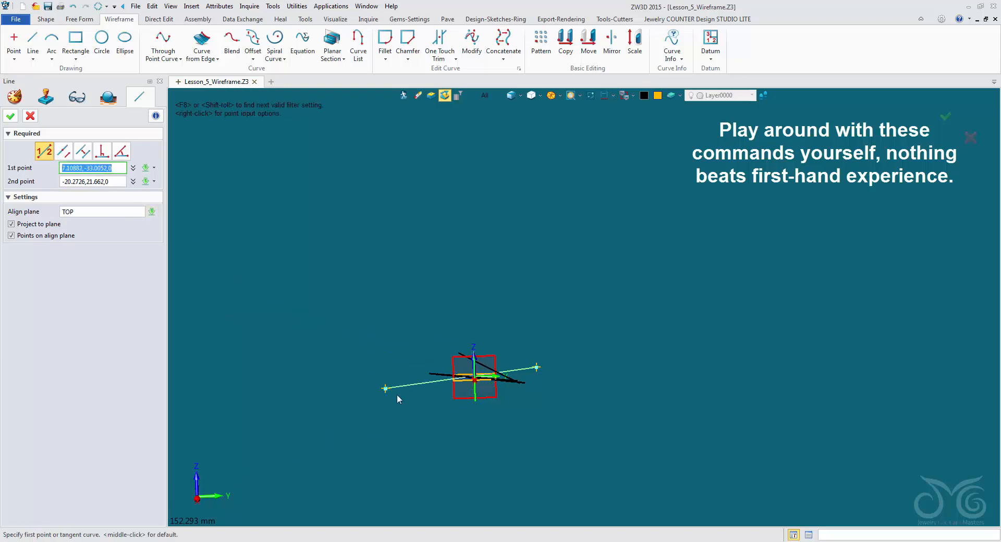
click(405, 419)
right_drag(406, 432, 418, 456)
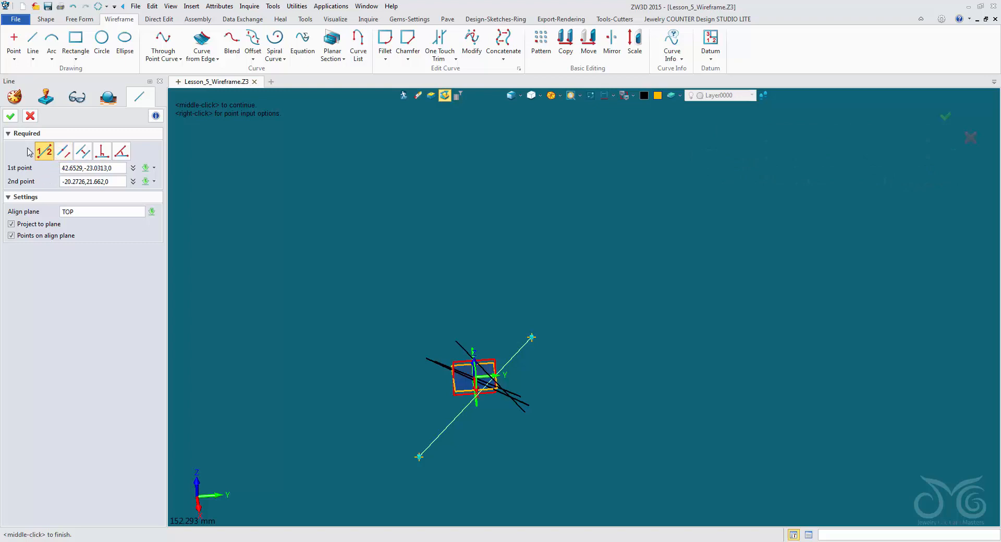
click(11, 117)
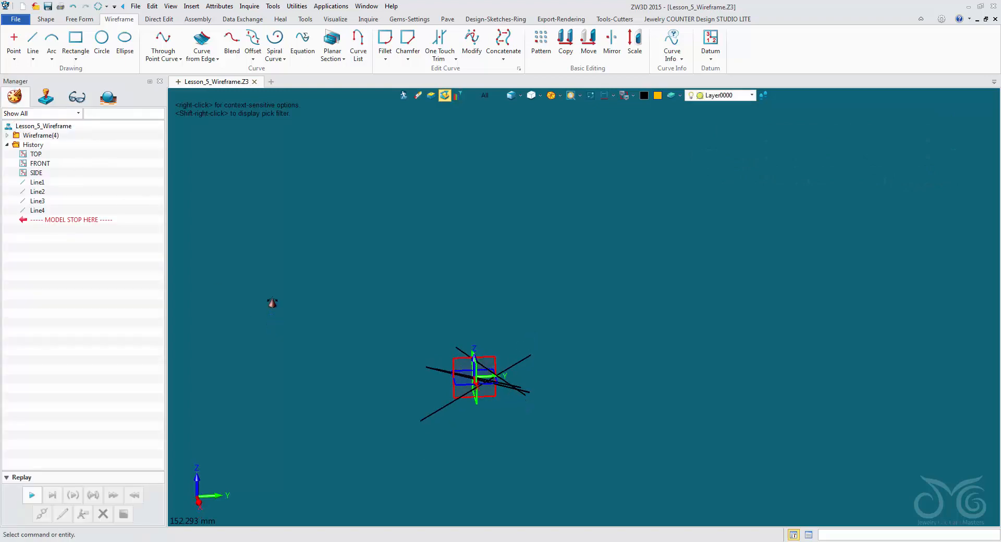
Create a line along the direction of the first freehand line, starting at about -3.1,1.7,18.2 and extending about 52.7 mm.
middle_click(425, 262)
right_drag(435, 375, 436, 388)
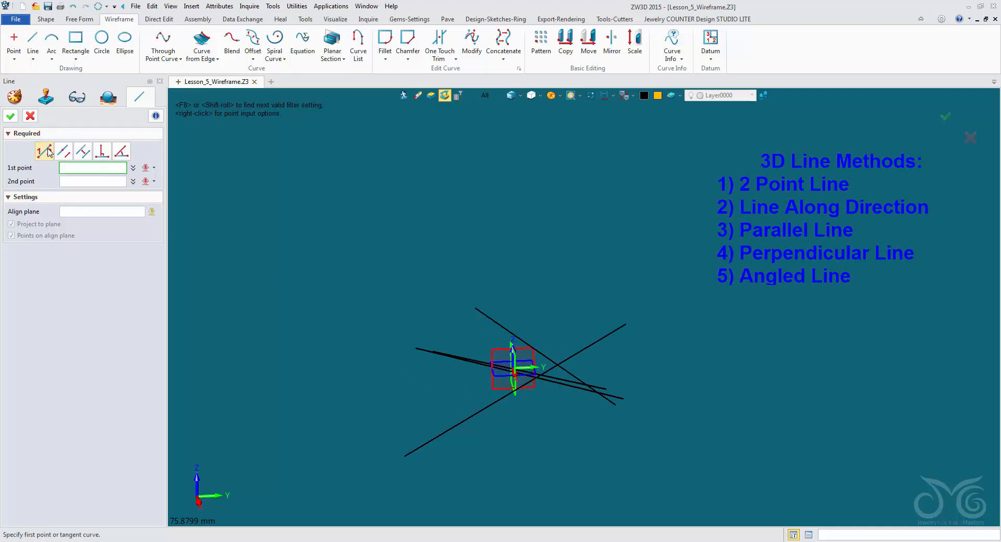
click(64, 151)
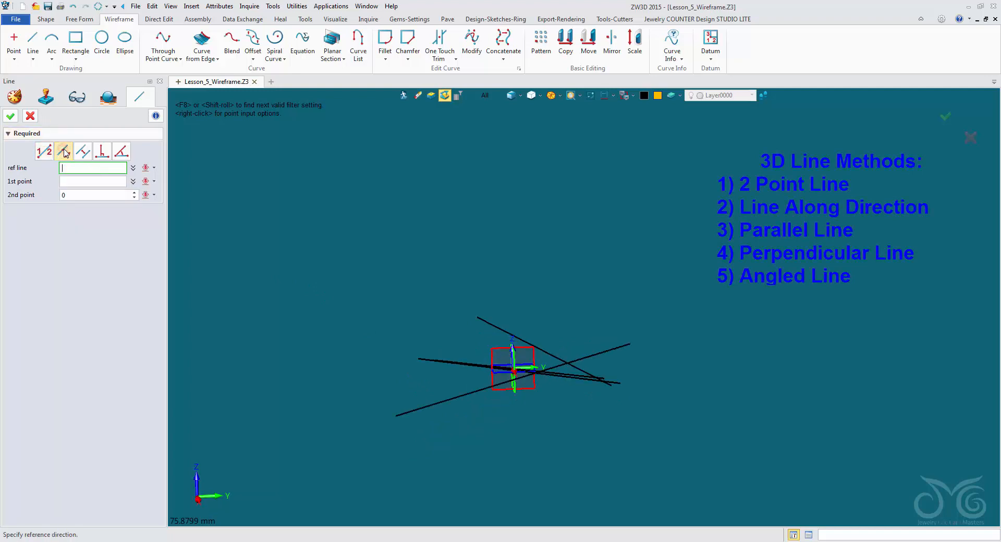
click(504, 331)
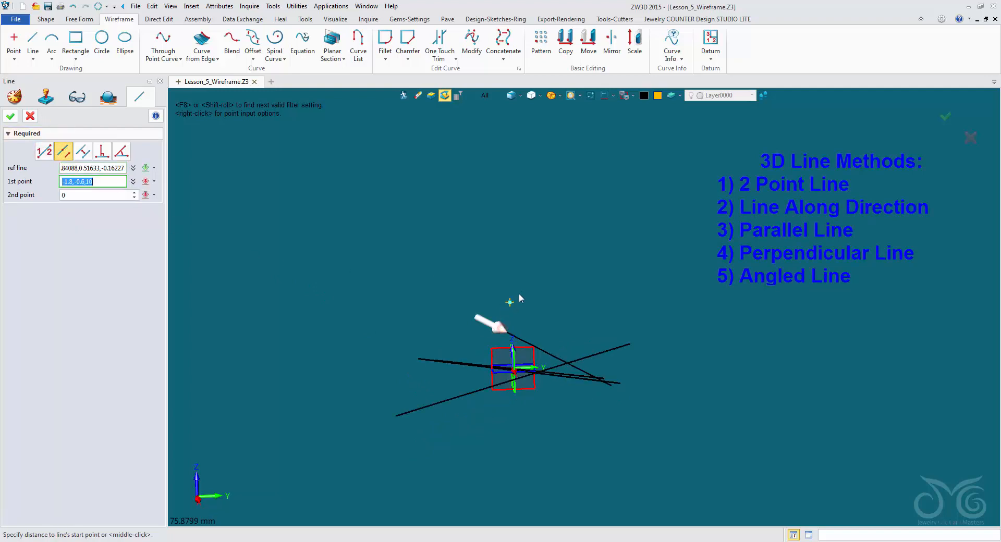
click(520, 262)
click(702, 336)
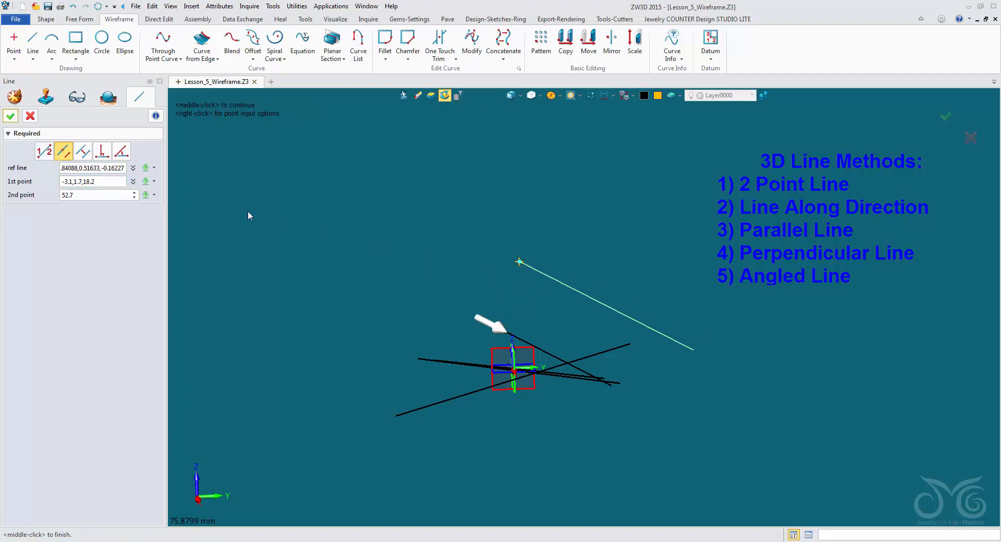
middle_click(444, 247)
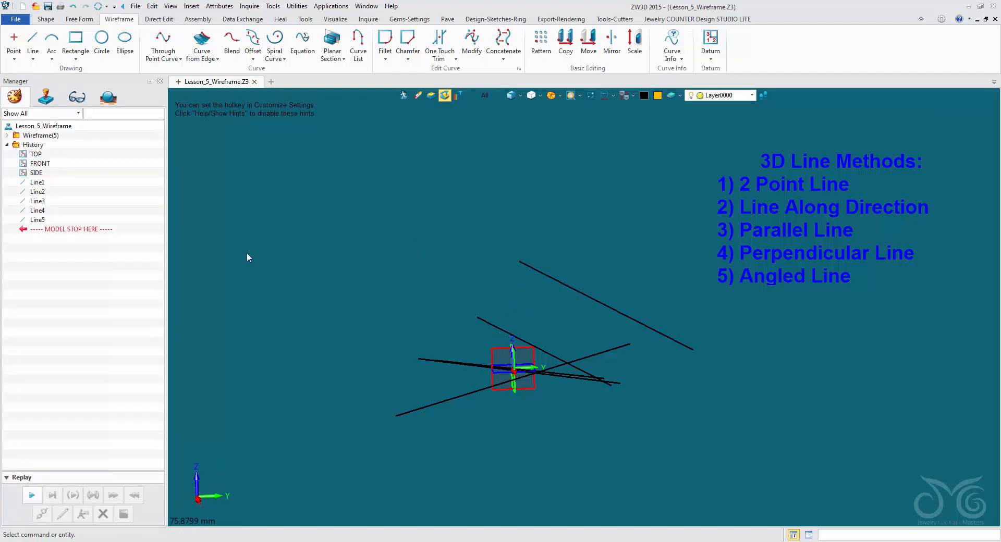
Create a line perpendicular to the uppermost line, picking points at about -2.6,19.2,20.9 and -1.6,0.6,9.3.
middle_click(301, 170)
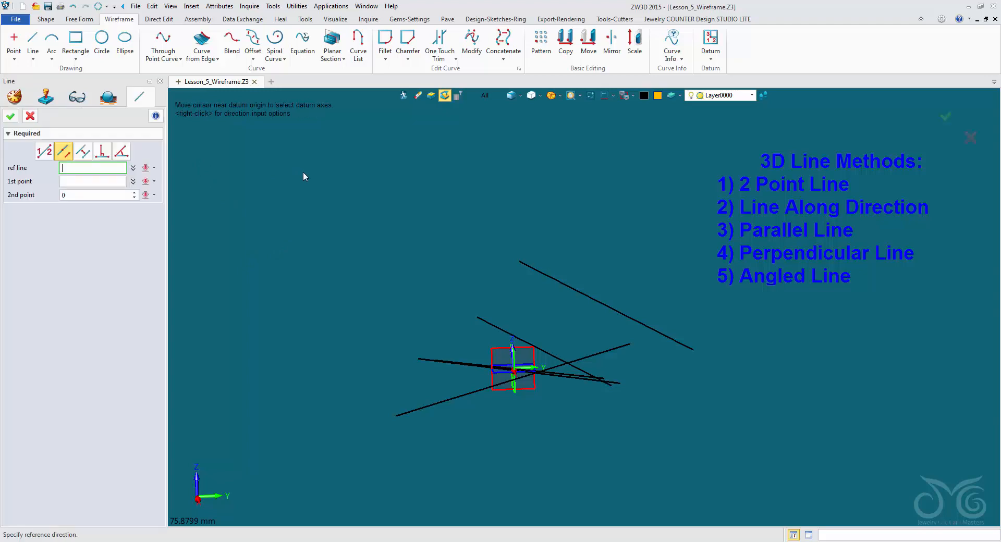
click(102, 153)
click(556, 278)
click(619, 244)
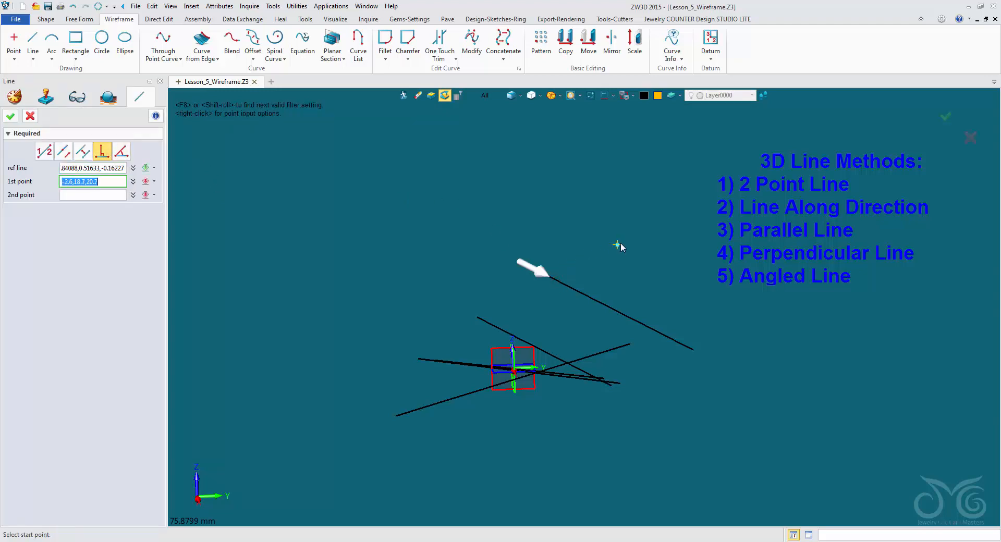
click(515, 315)
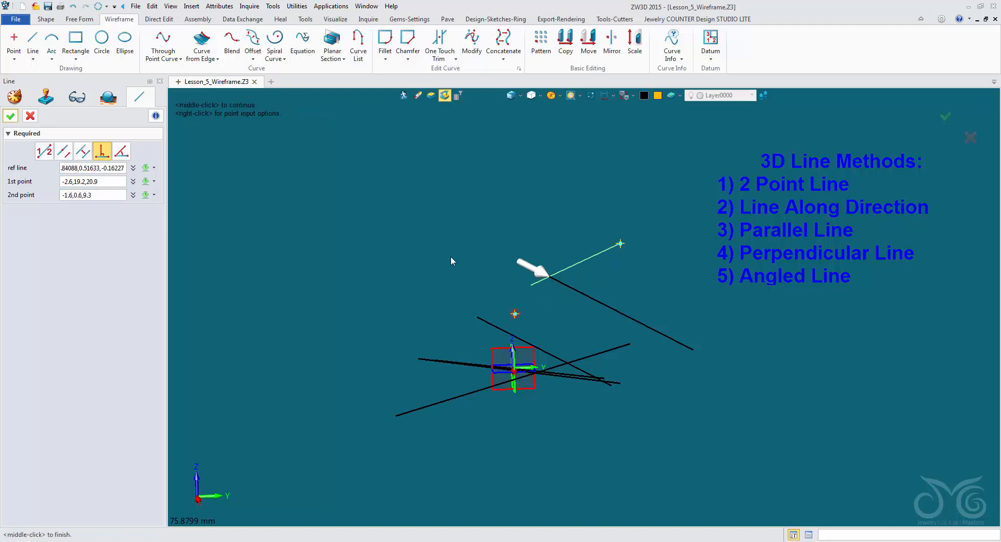
middle_click(440, 248)
mouse_move(437, 251)
right_down()
mouse_move(436, 276)
mouse_move(430, 254)
right_up()
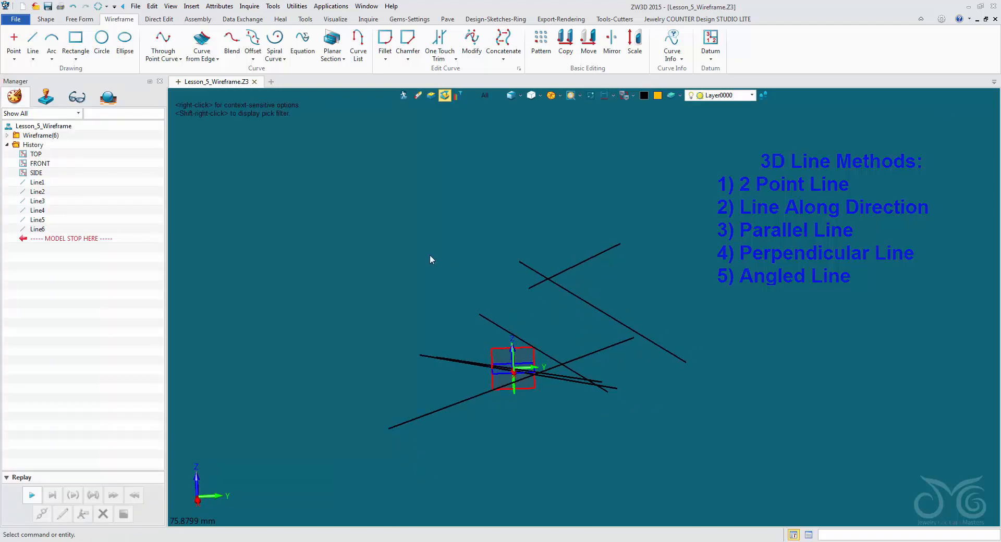
Draw an open 13-point zigzag polyline beside the lines, without an align plane, starting at about -4.4,-29.2,15.6.
click(36, 60)
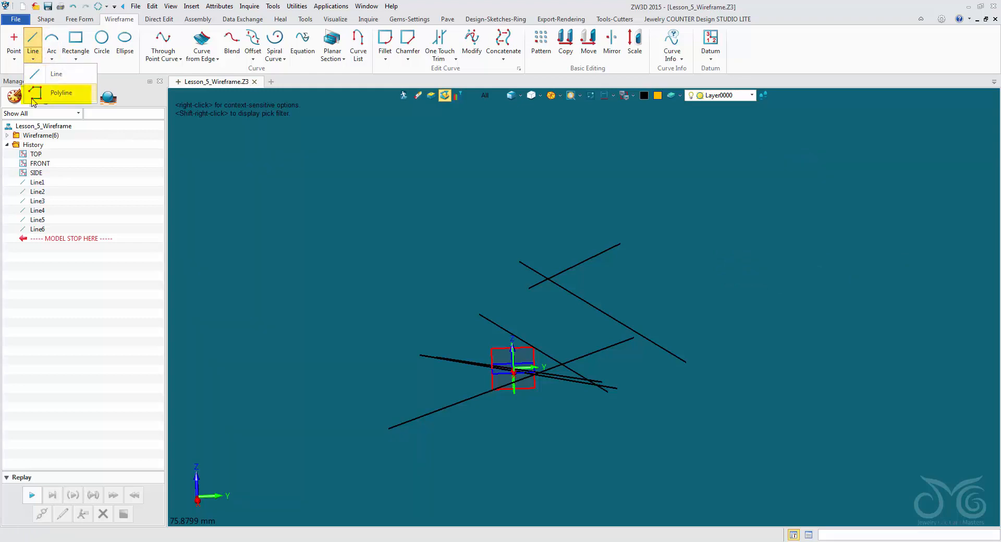
click(61, 94)
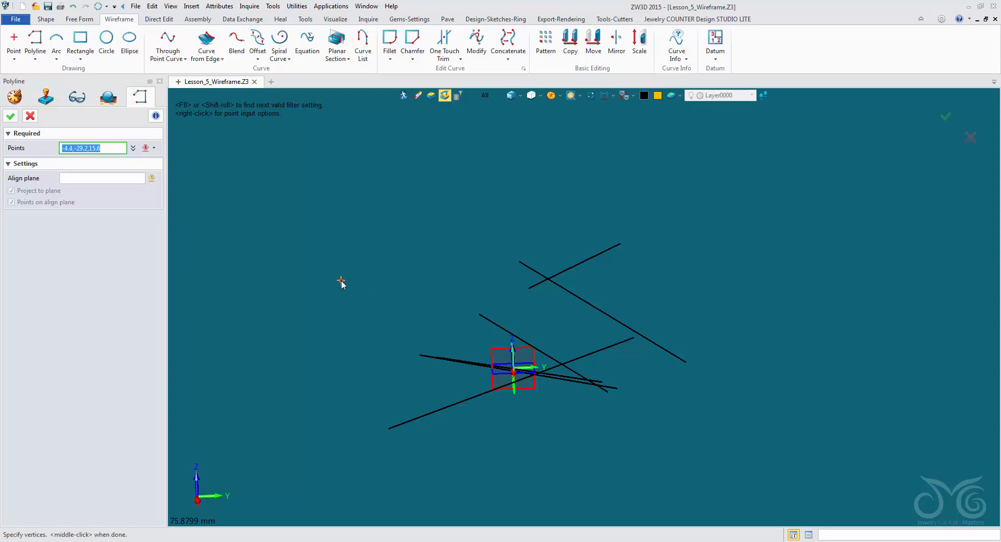
click(356, 204)
click(396, 268)
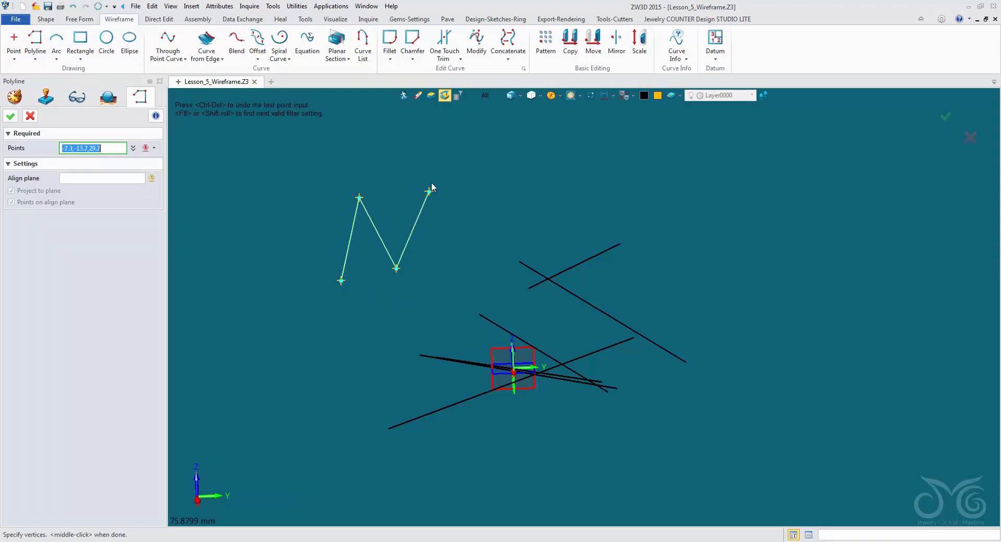
click(432, 177)
click(464, 208)
click(519, 169)
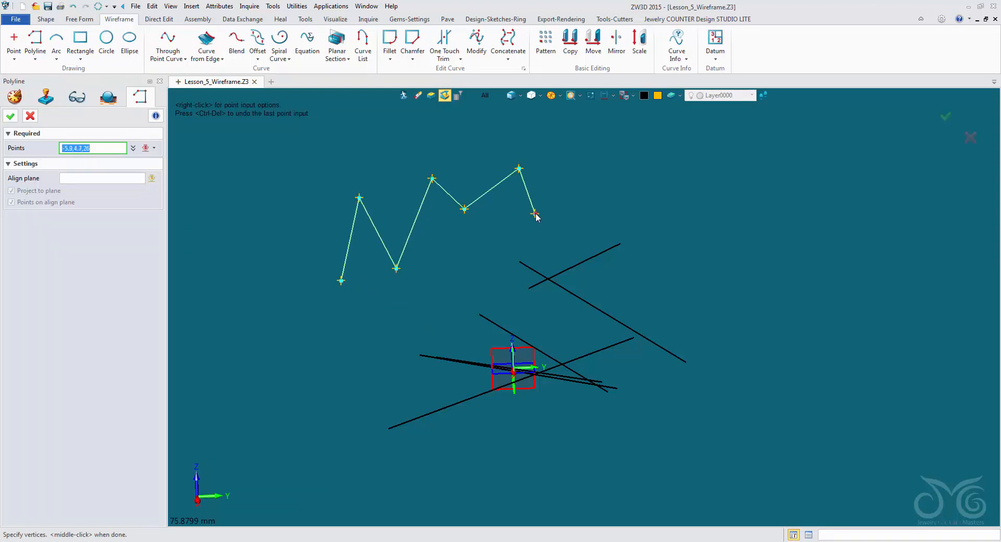
click(535, 214)
click(478, 259)
click(434, 317)
click(416, 334)
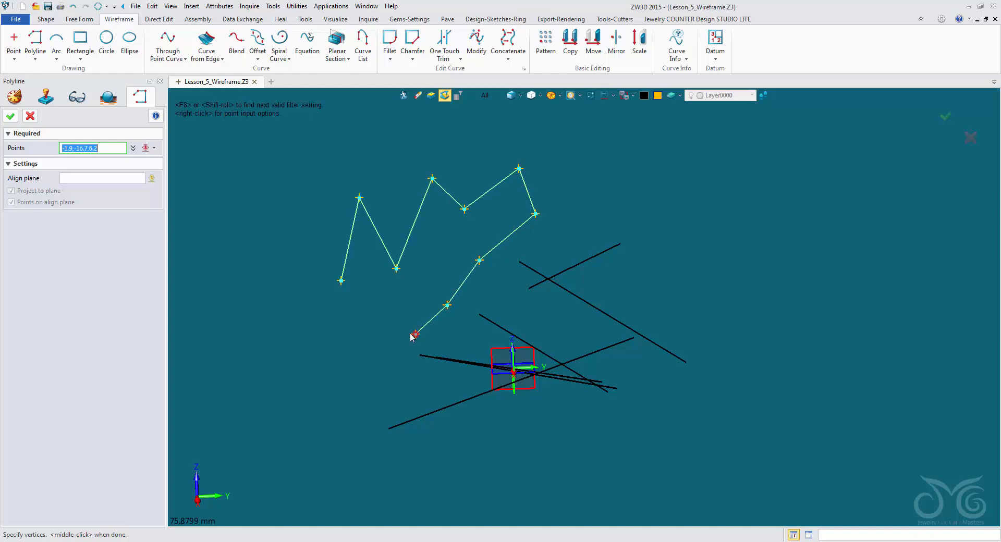
click(361, 335)
click(327, 401)
click(309, 352)
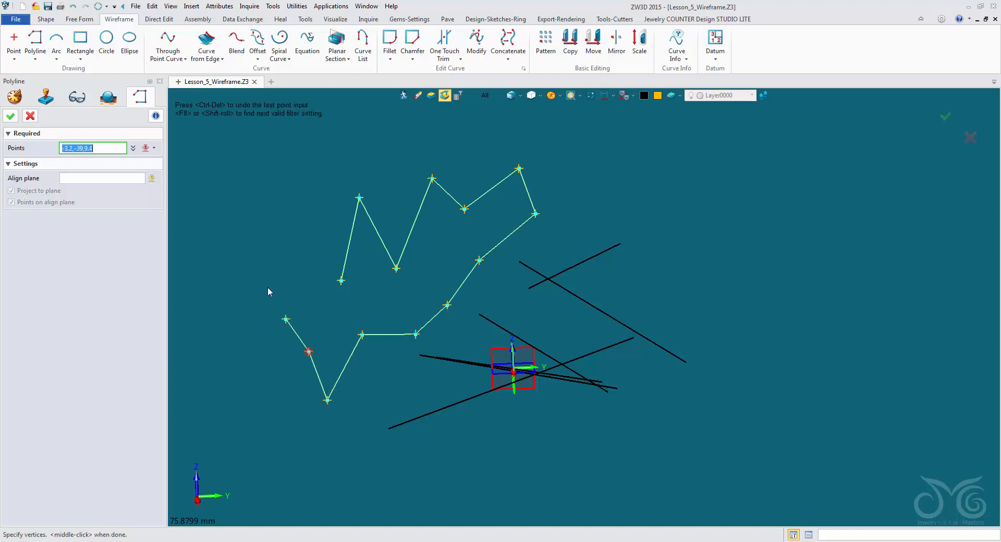
middle_click(263, 272)
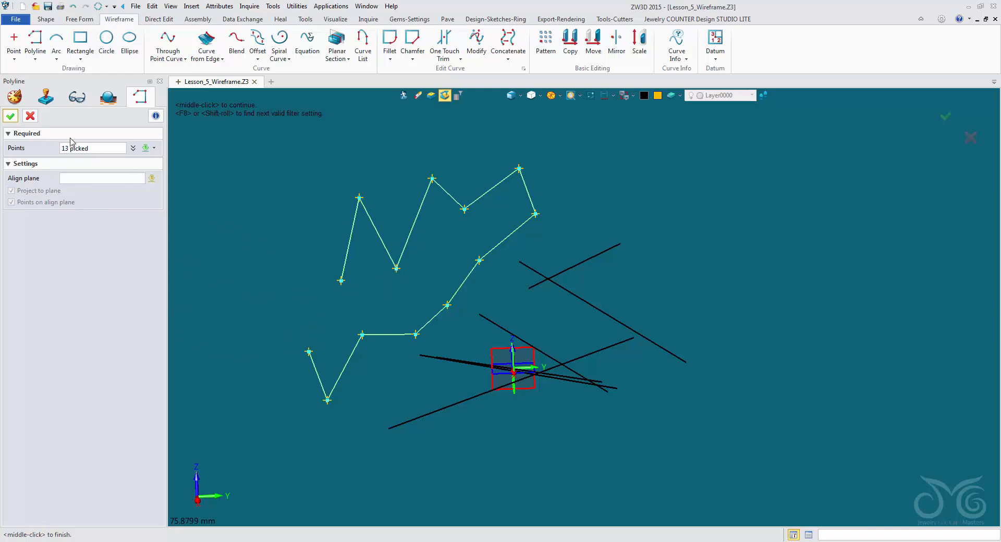
click(10, 116)
middle_drag(284, 261, 363, 209)
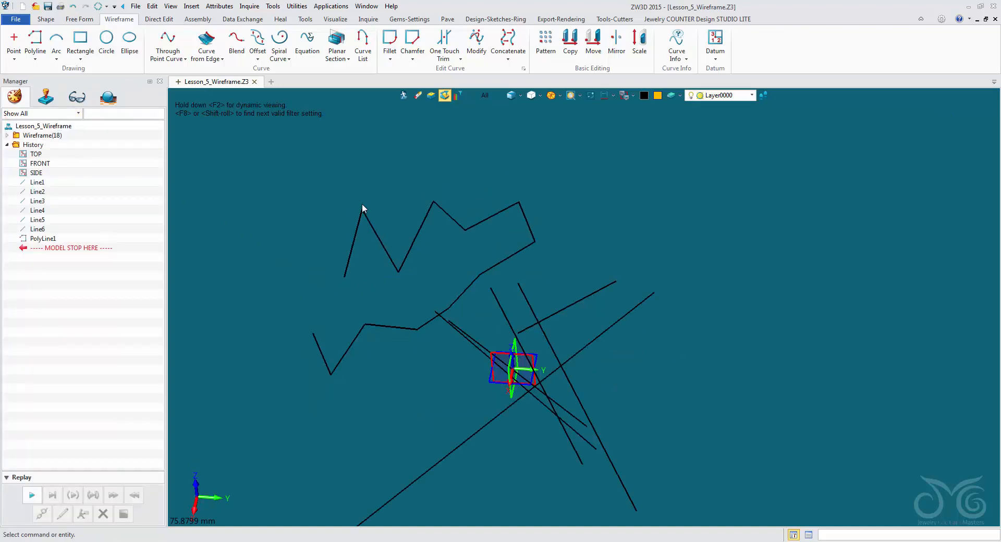
Define a three-point arc away from the lines, from about -22.5,25.8,15.5 to -20.9,53.1,8.1, through -27.5,41,16.9.
click(57, 44)
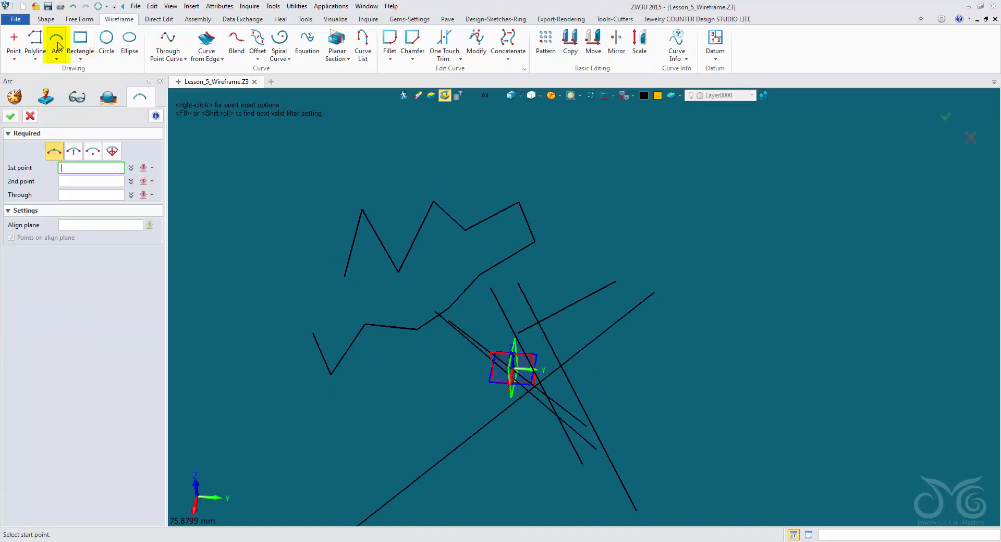
click(672, 222)
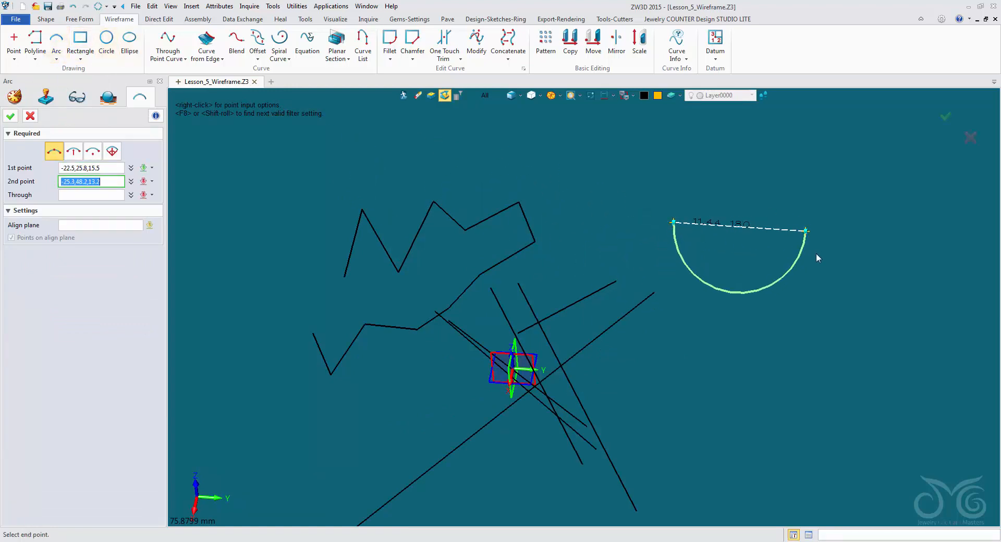
click(831, 269)
click(764, 203)
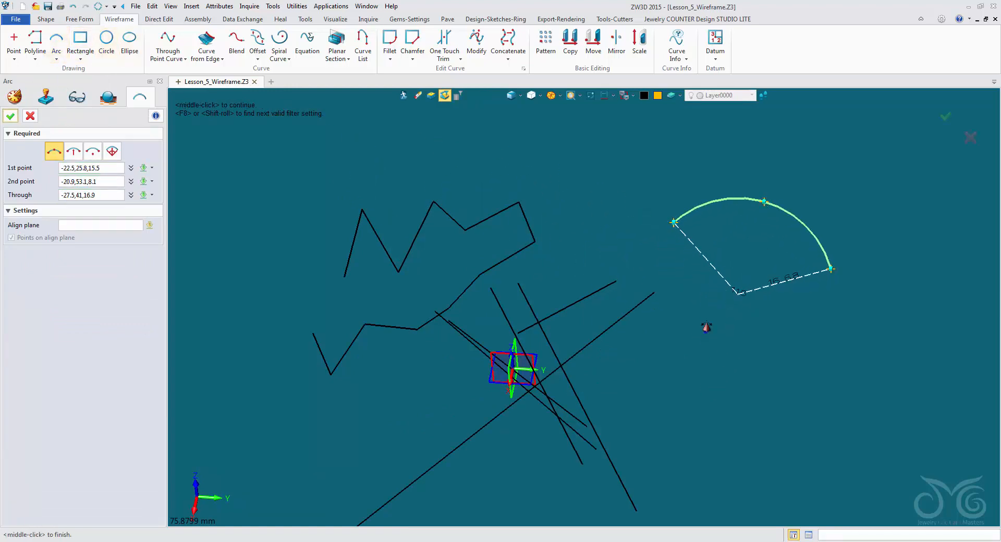
middle_drag(707, 327, 623, 393)
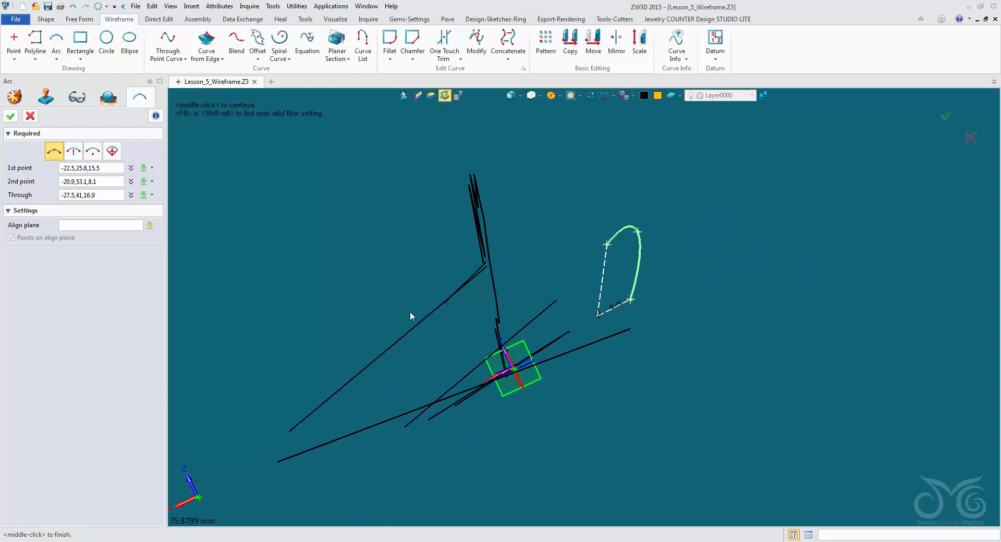
middle_drag(521, 333, 744, 440)
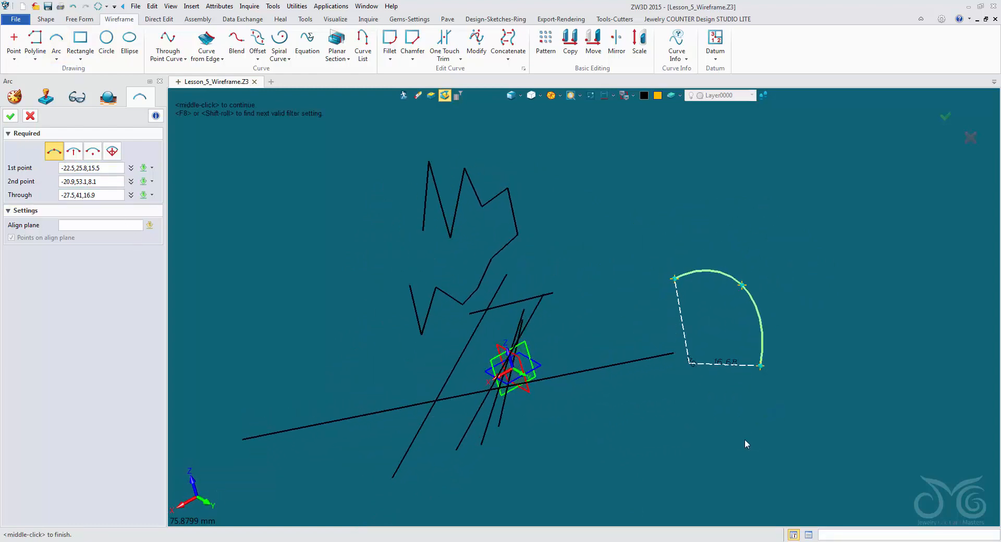
Preview the Radius, Angle and Center arc methods and return to the Through method.
click(73, 152)
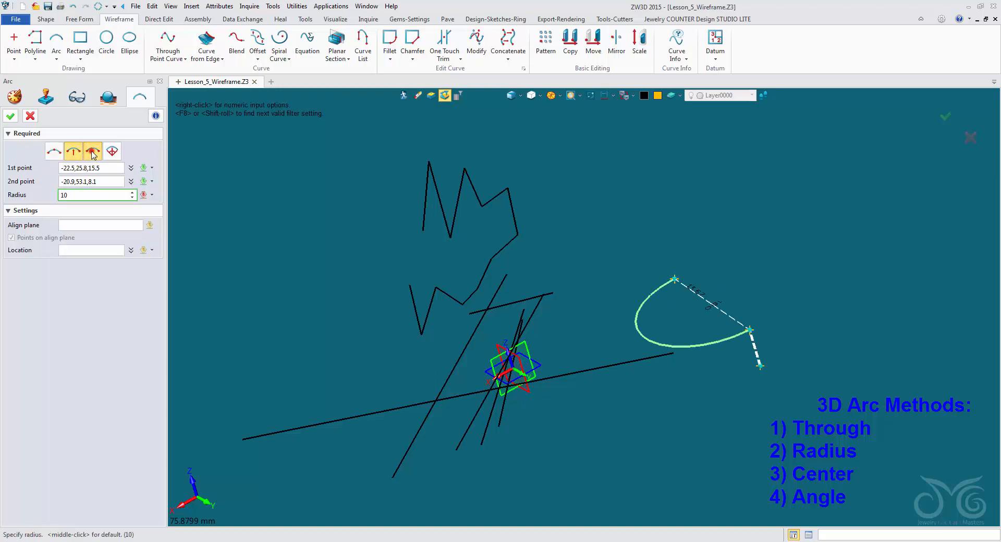
click(93, 153)
click(112, 152)
click(88, 156)
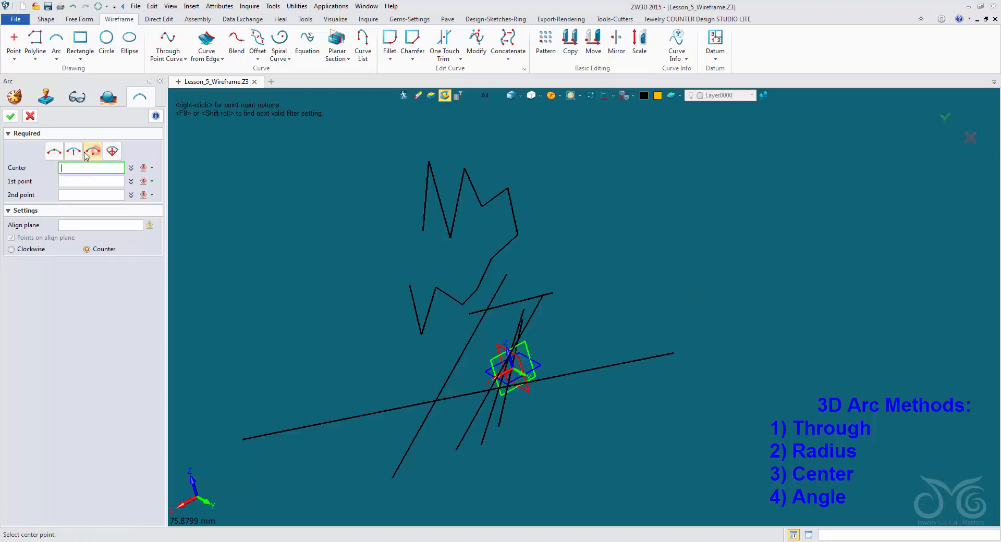
click(53, 152)
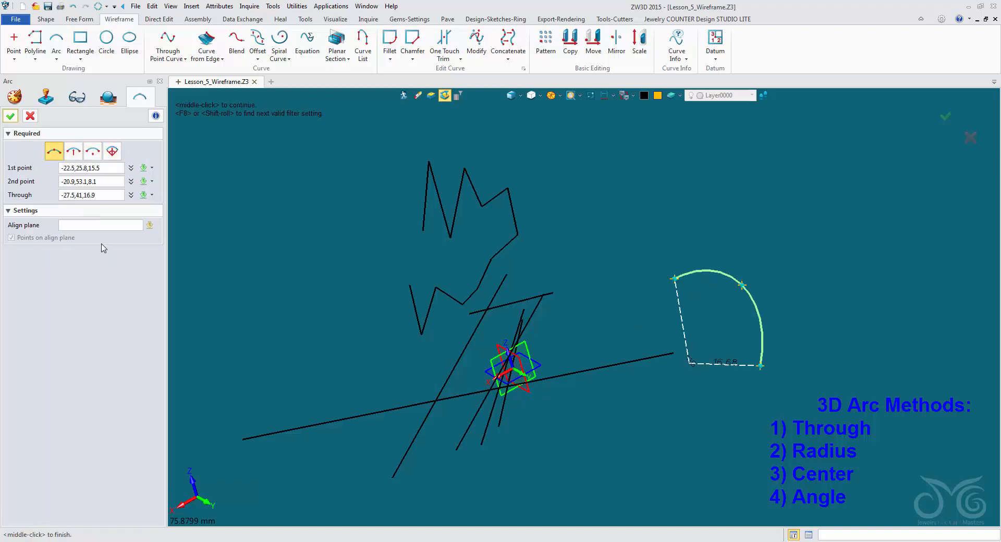
Align the three-point arc to the TOP plane and create it.
click(102, 225)
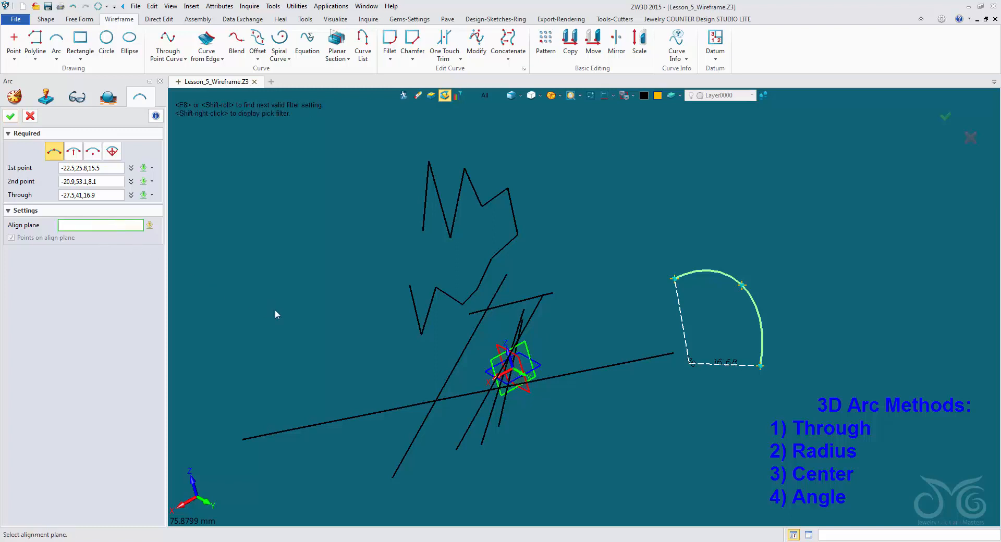
click(544, 363)
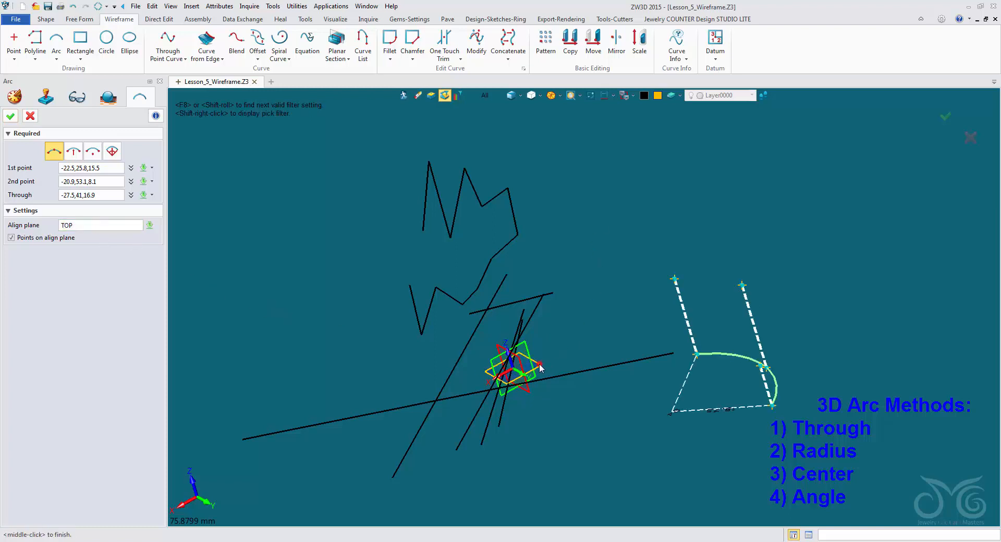
middle_click(184, 227)
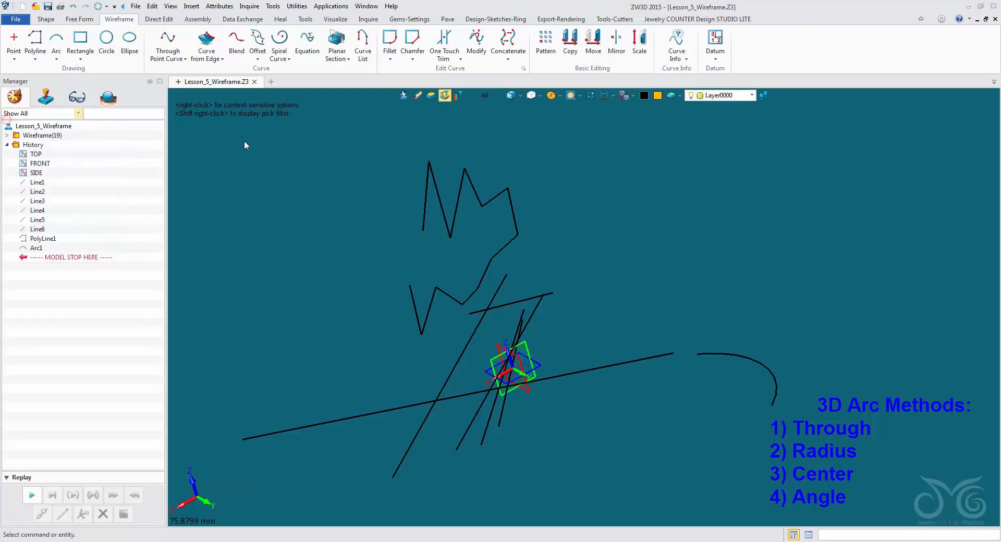
Create a radius-method arc on the FRONT plane from about -27.8,0,2.8 to -36.6,0,5.4 with a radius of 9.4.
click(74, 151)
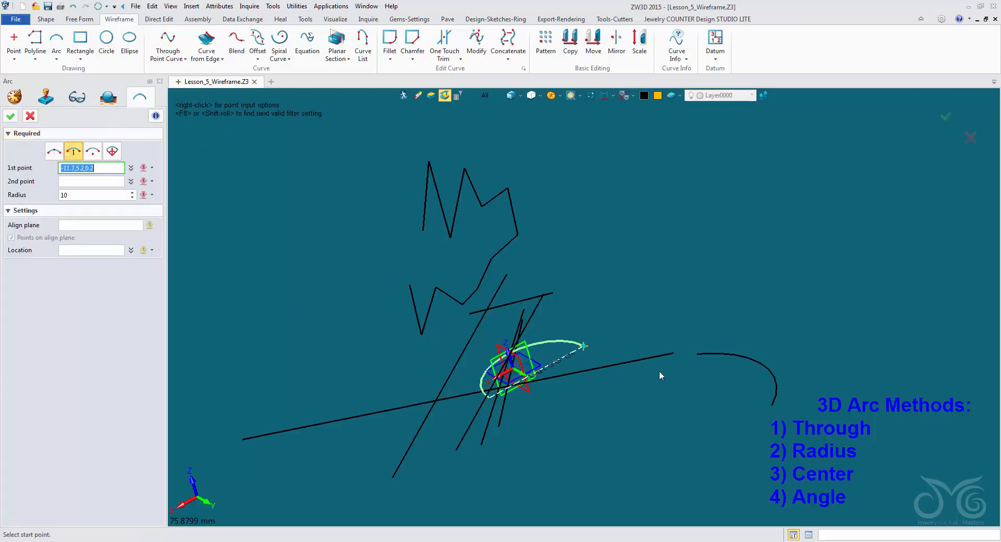
right_drag(659, 371, 693, 301)
middle_drag(692, 301, 729, 207)
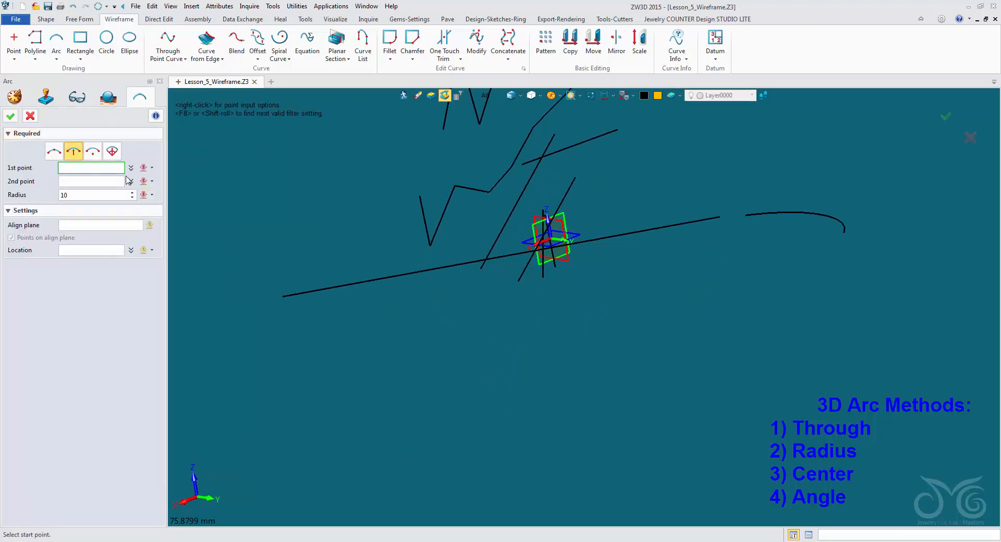
click(103, 222)
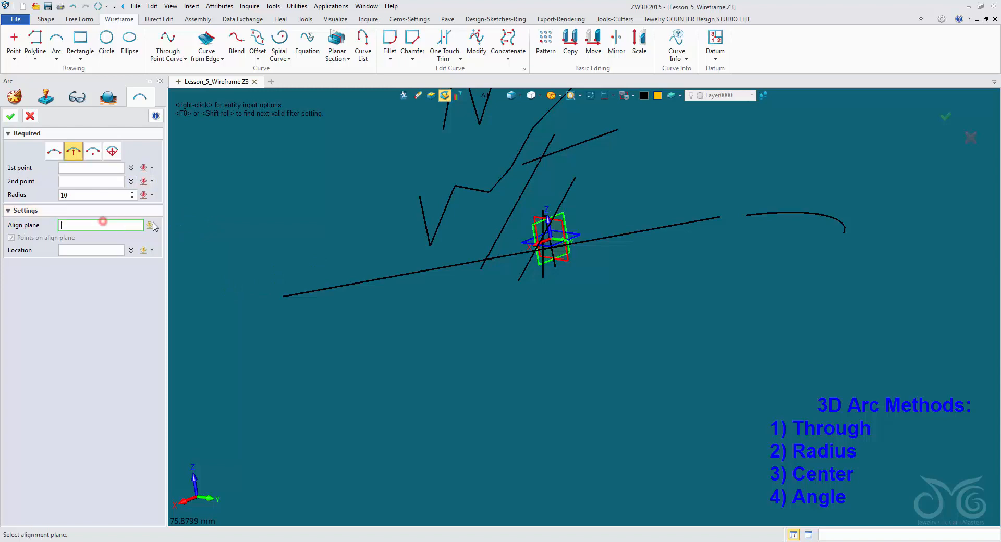
click(570, 212)
middle_drag(726, 170, 766, 169)
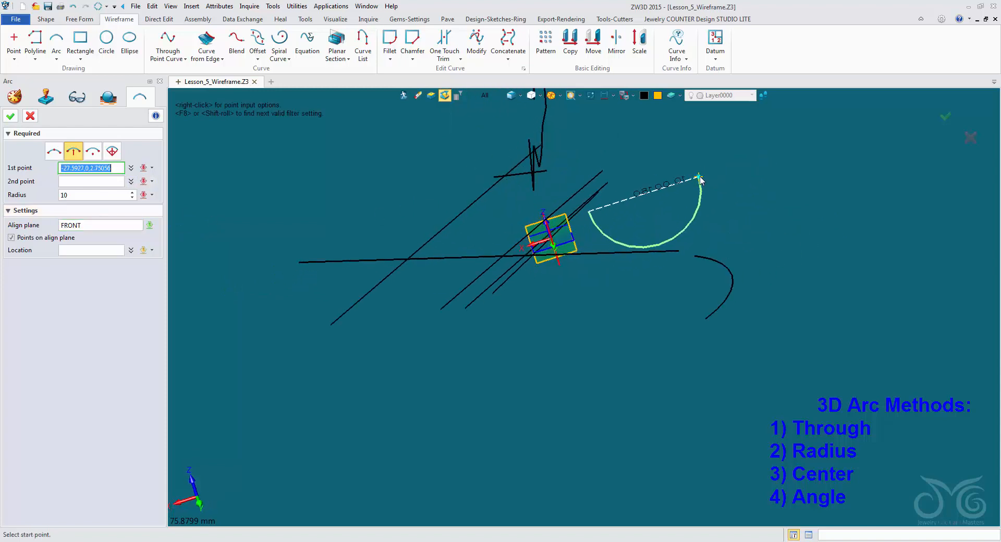
click(699, 177)
click(743, 147)
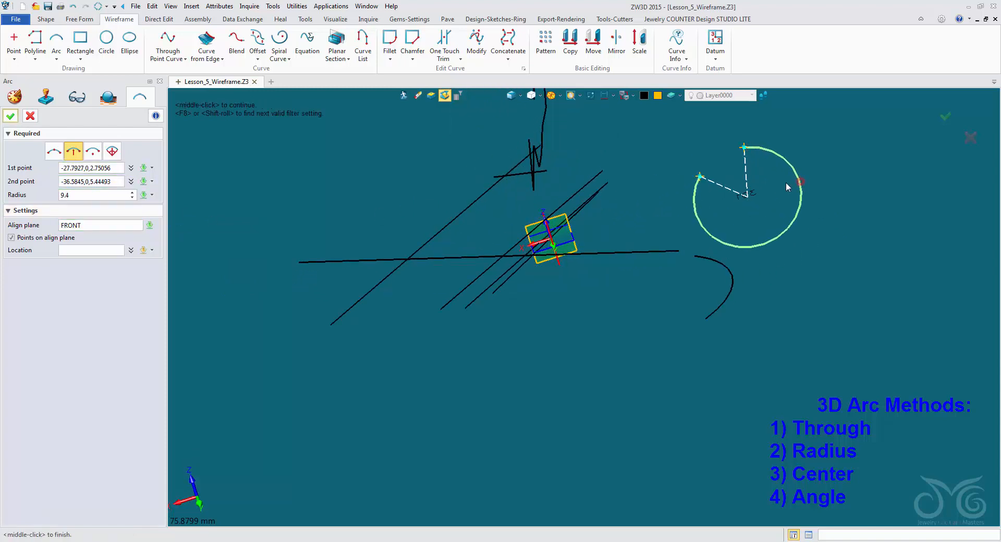
middle_click(784, 183)
Create a concentric arc with radius 14 around the arc drawn on the FRONT plane.
right_drag(545, 260, 598, 289)
right_drag(607, 356, 561, 351)
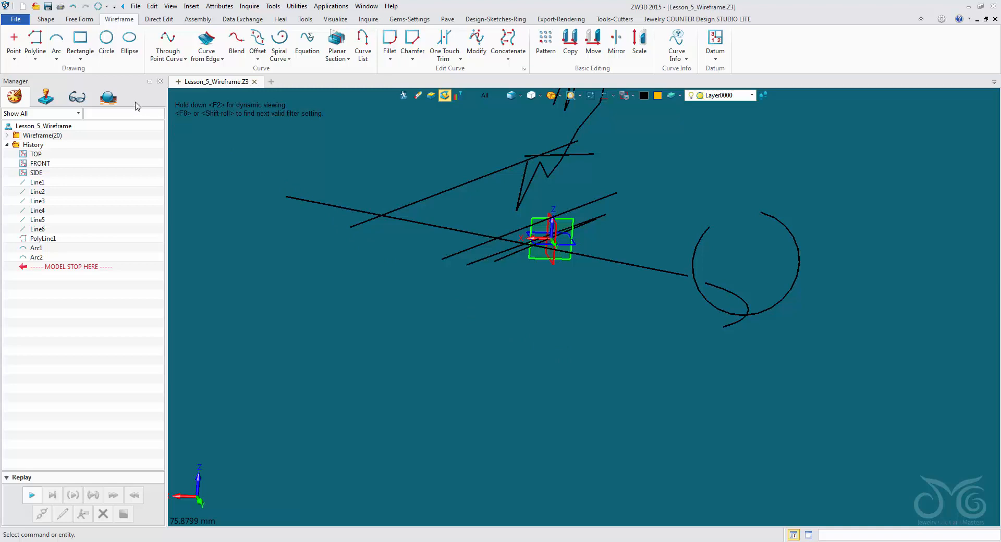
click(56, 60)
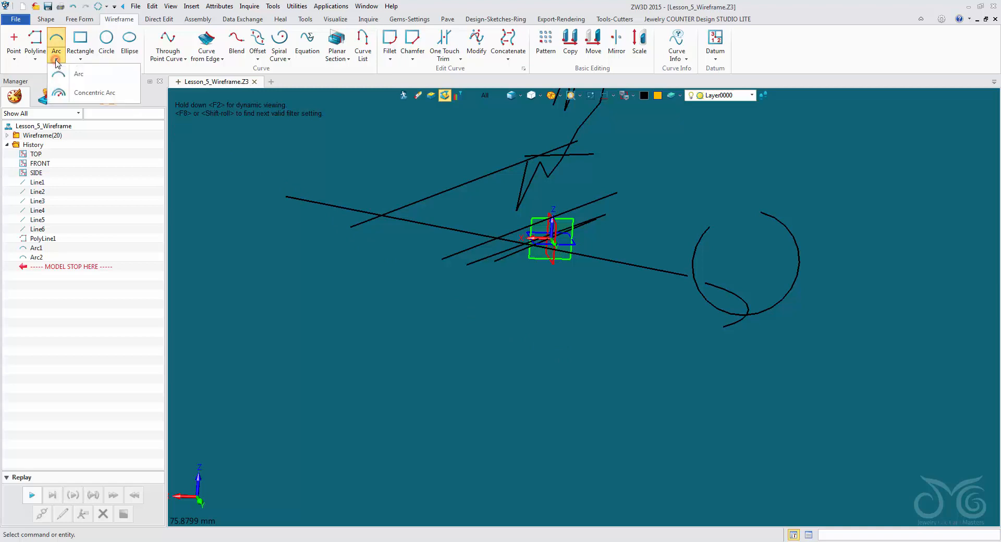
click(94, 93)
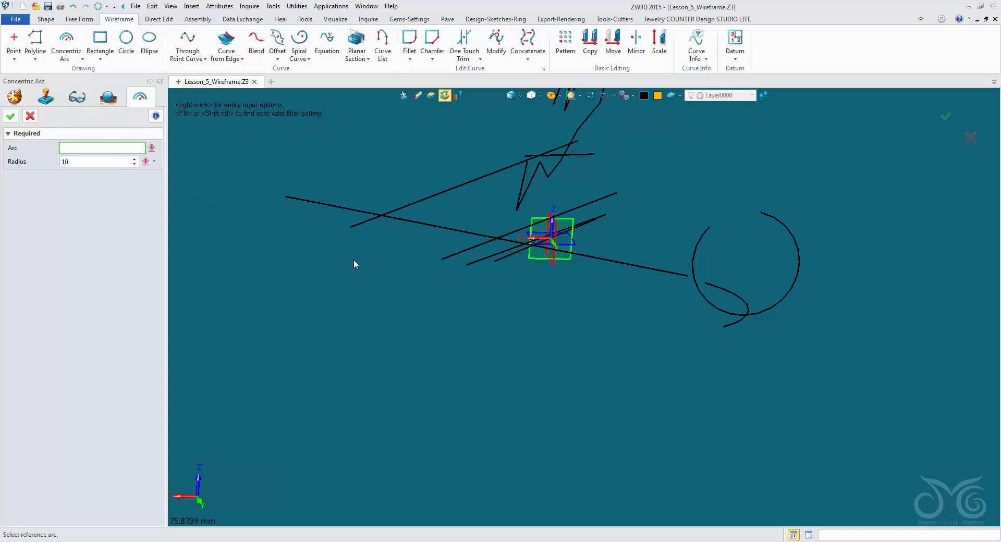
middle_drag(642, 333, 531, 327)
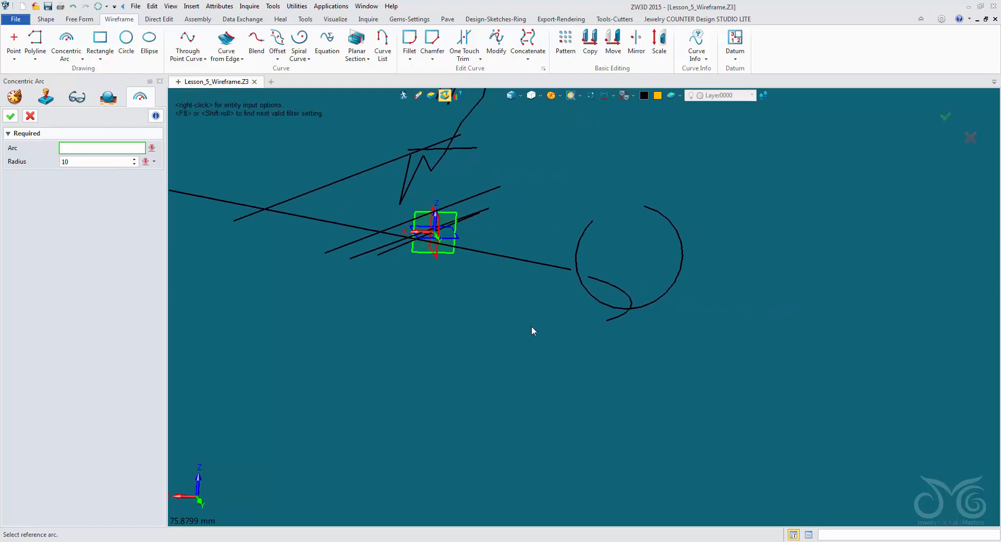
mouse_move(532, 328)
right_down()
mouse_move(530, 315)
mouse_move(530, 325)
right_up()
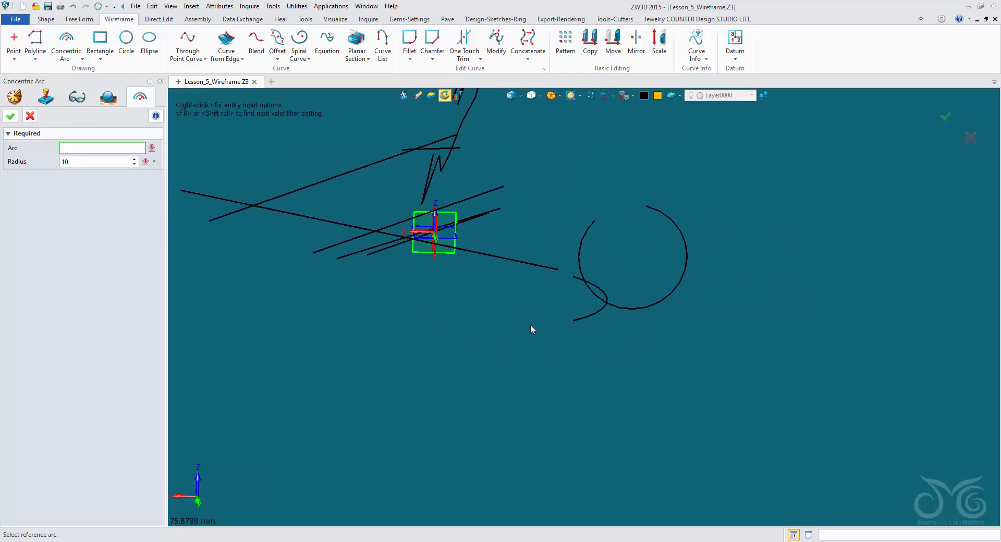
click(632, 306)
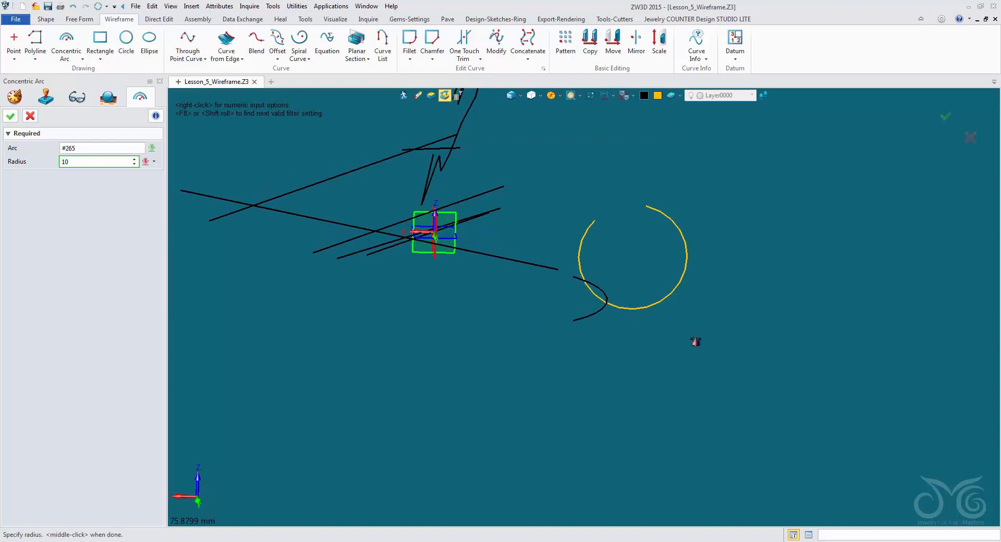
right_drag(695, 342, 141, 217)
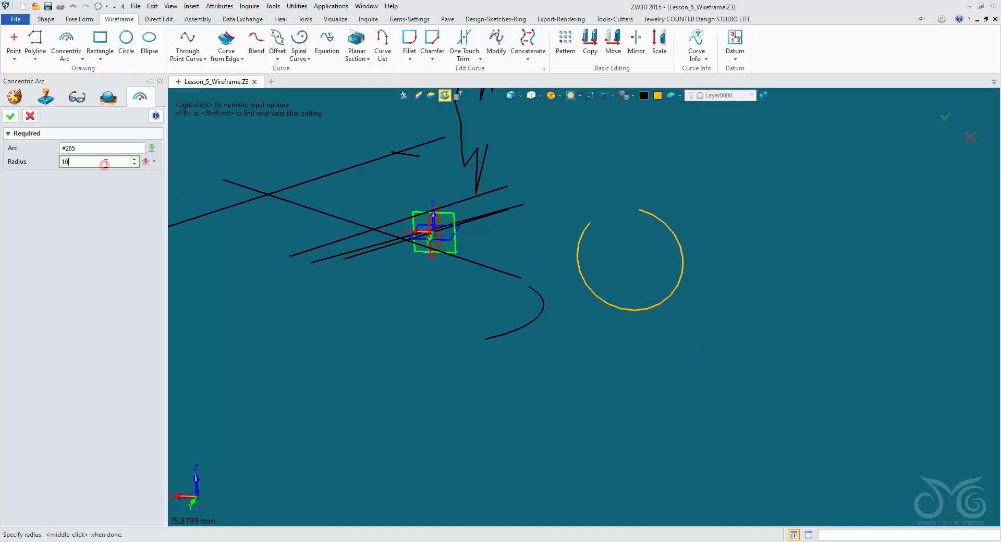
scroll(105, 164, down, 8)
scroll(107, 163, up, 13)
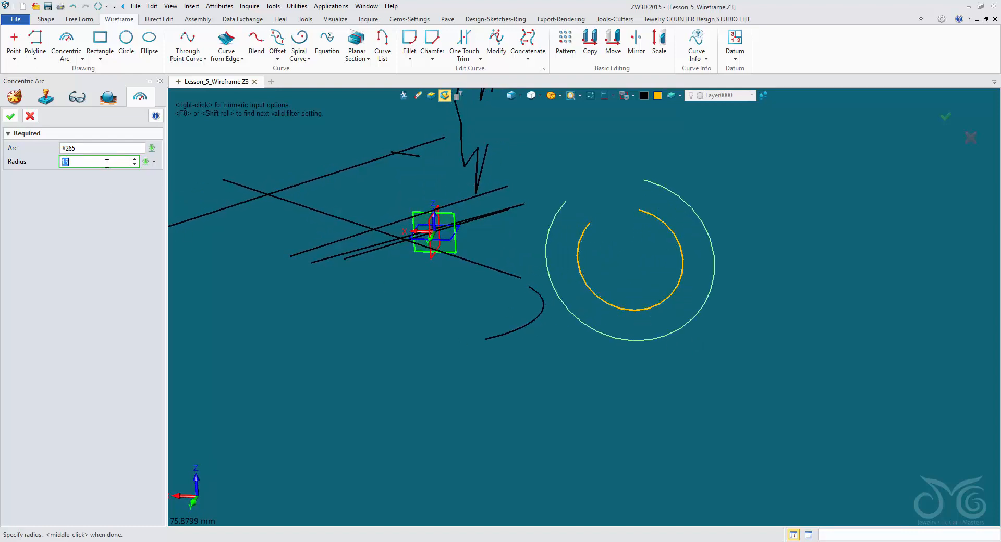
scroll(107, 164, down, 13)
scroll(105, 167, up, 12)
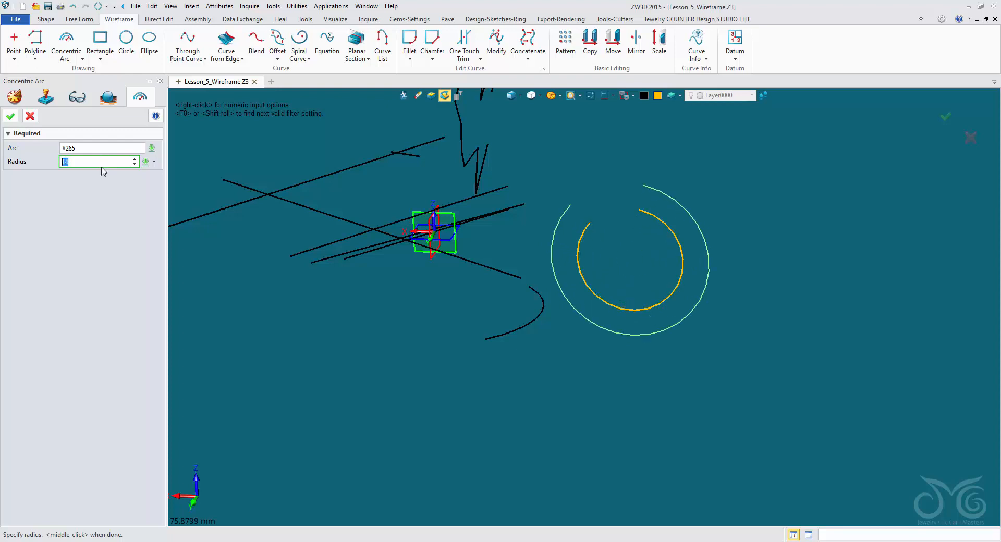
click(12, 117)
Create a rectangle on the SIDE plane by two corner points, from about 0,71.7,61.9 to 0,44.4,35.9.
right_drag(295, 333, 308, 281)
click(101, 58)
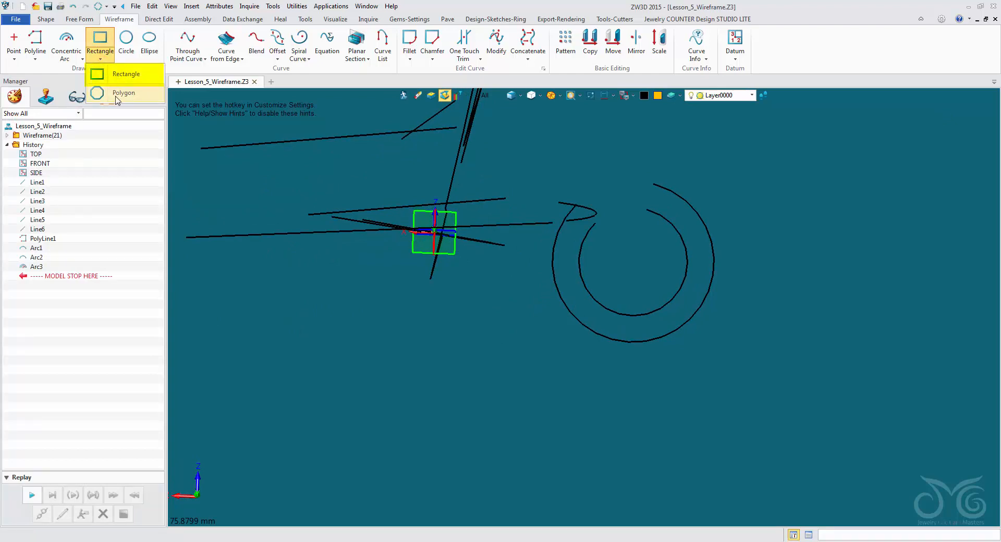
click(119, 75)
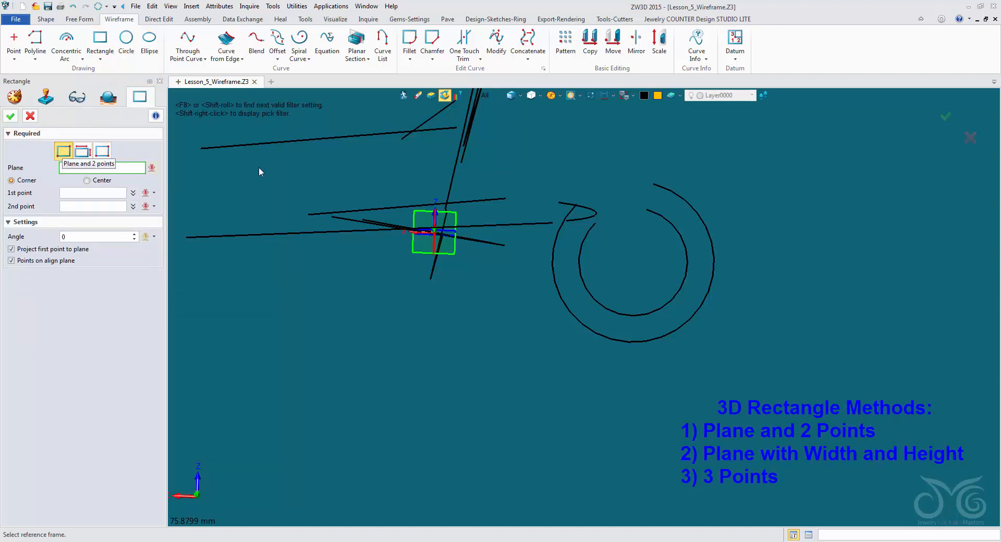
middle_drag(257, 170, 249, 208)
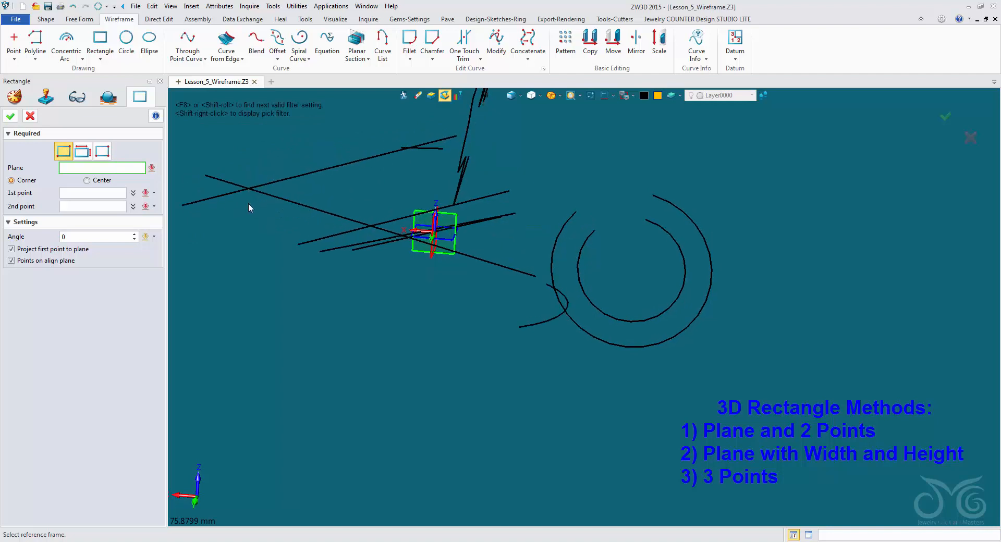
click(433, 233)
click(416, 374)
middle_drag(416, 374, 344, 386)
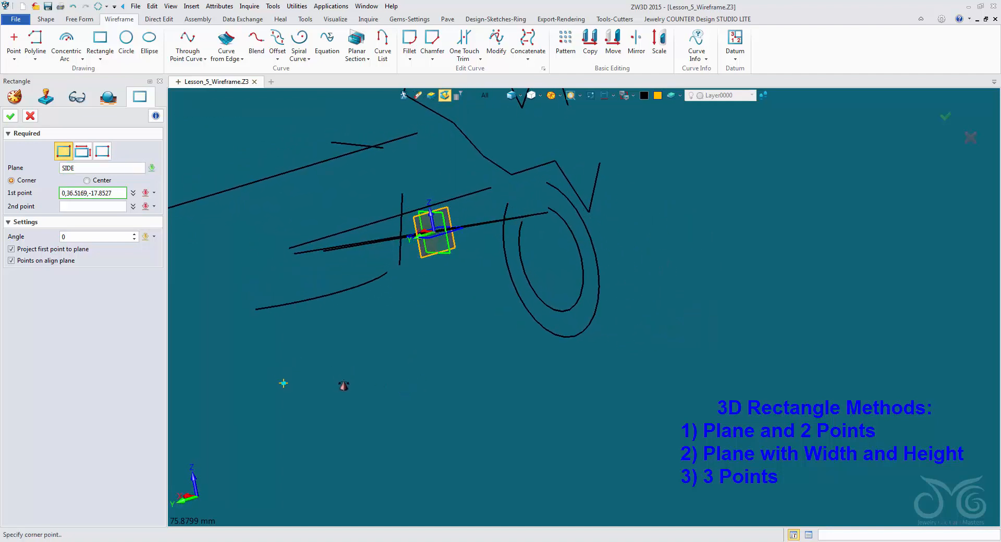
right_drag(343, 386, 339, 377)
middle_drag(214, 267, 384, 206)
right_drag(378, 213, 287, 248)
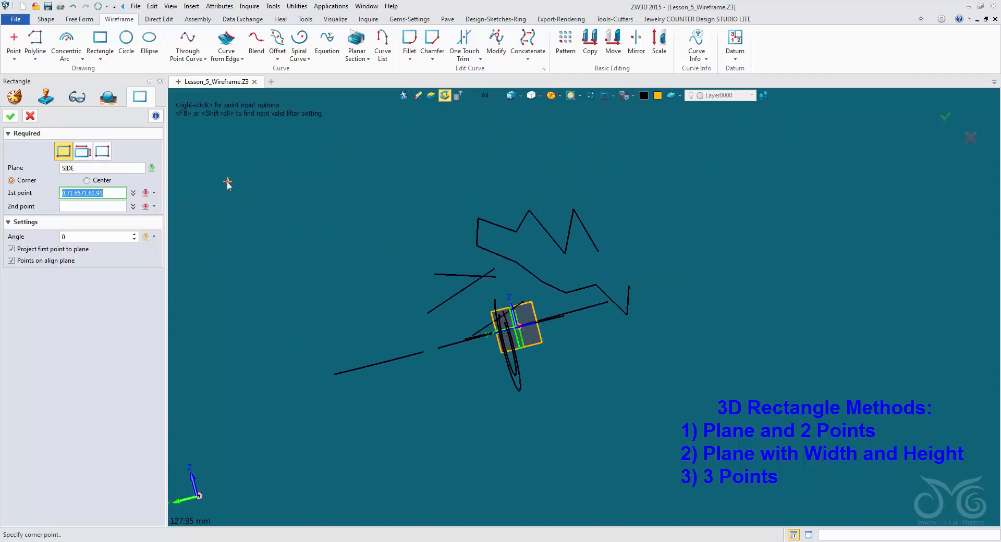
click(339, 245)
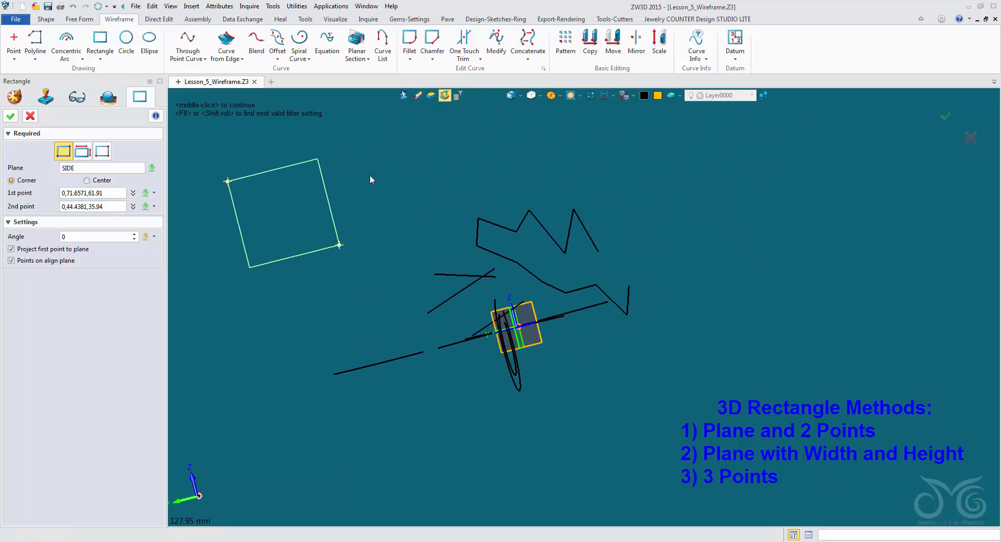
middle_click(370, 175)
right_drag(374, 178, 436, 202)
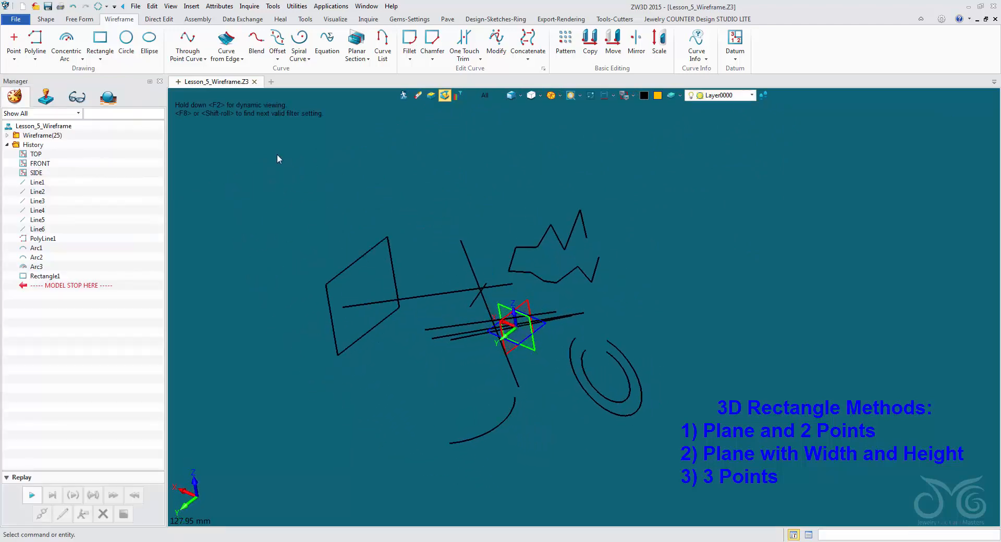
Define a three-point corner rectangle away from the other curves, through -65,-61,28, -124,-100,-3 and -97,-69,-33.
middle_click(277, 155)
click(85, 152)
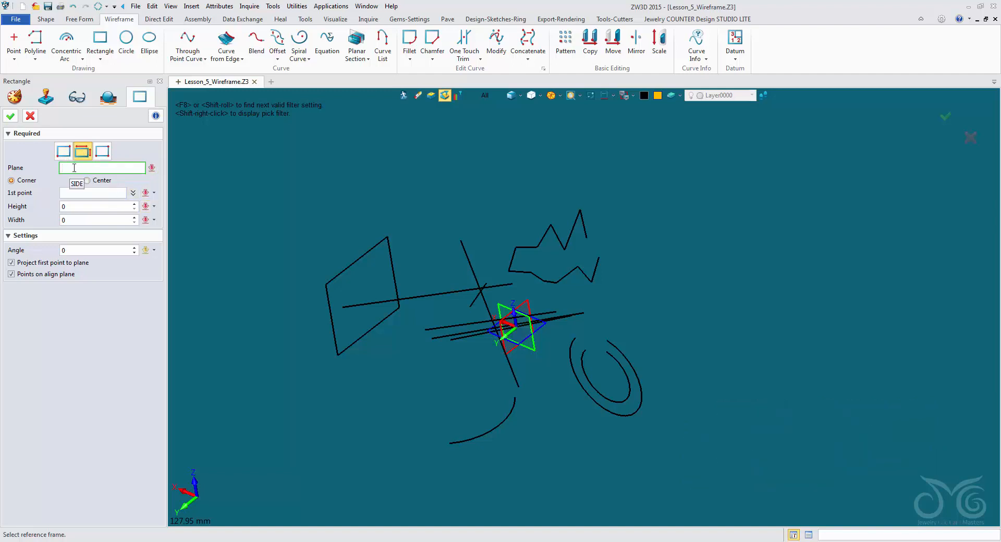
click(102, 152)
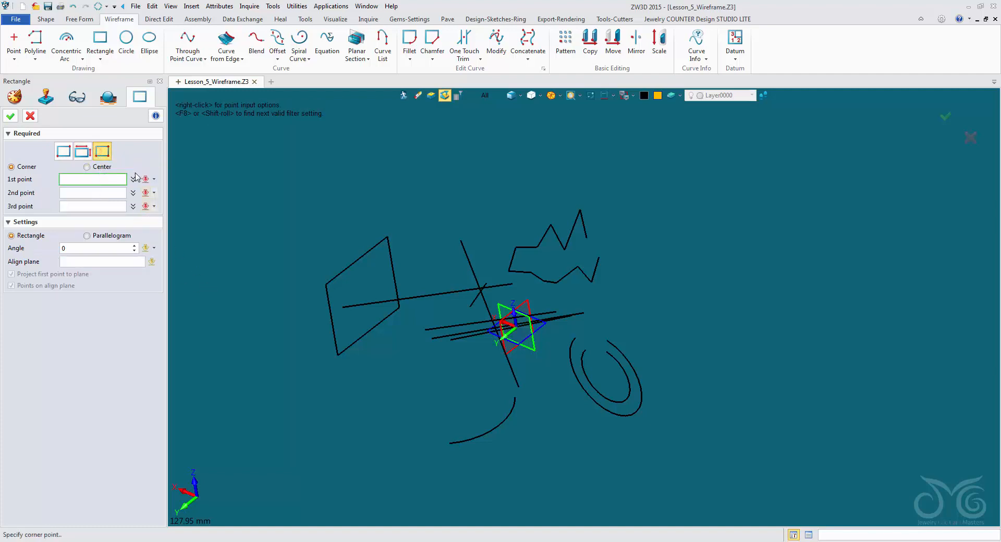
middle_drag(281, 230, 514, 212)
click(516, 185)
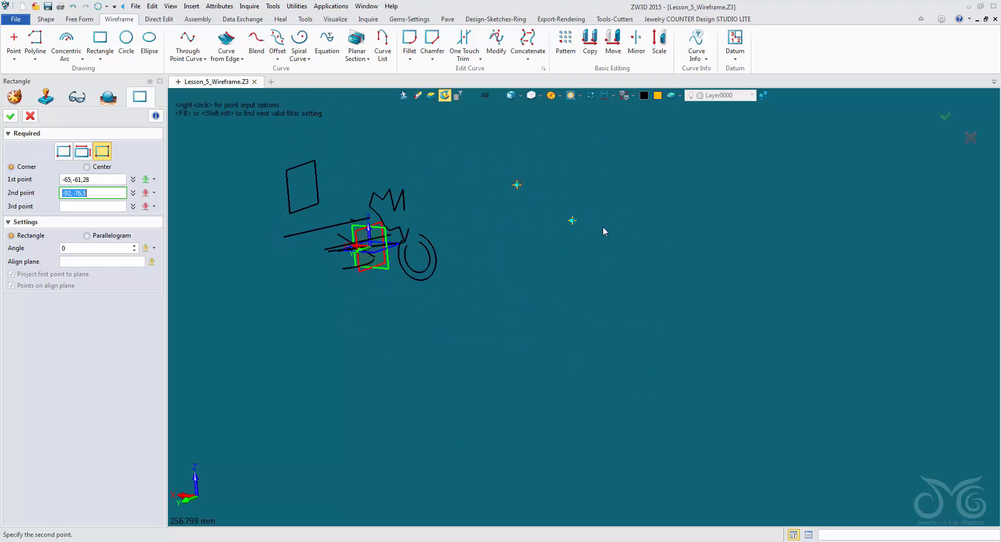
click(642, 228)
click(573, 290)
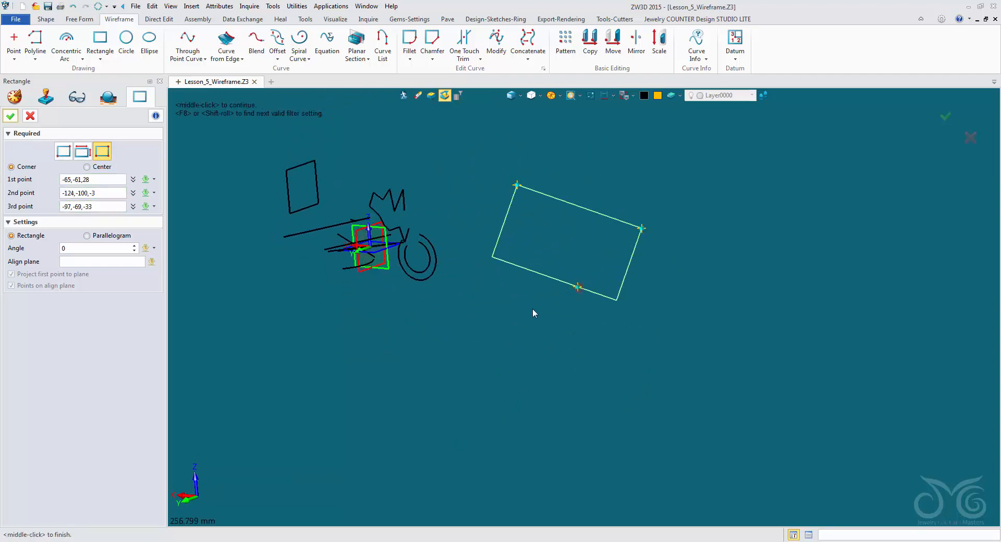
mouse_move(533, 308)
middle_down()
mouse_move(451, 327)
mouse_move(407, 303)
middle_up()
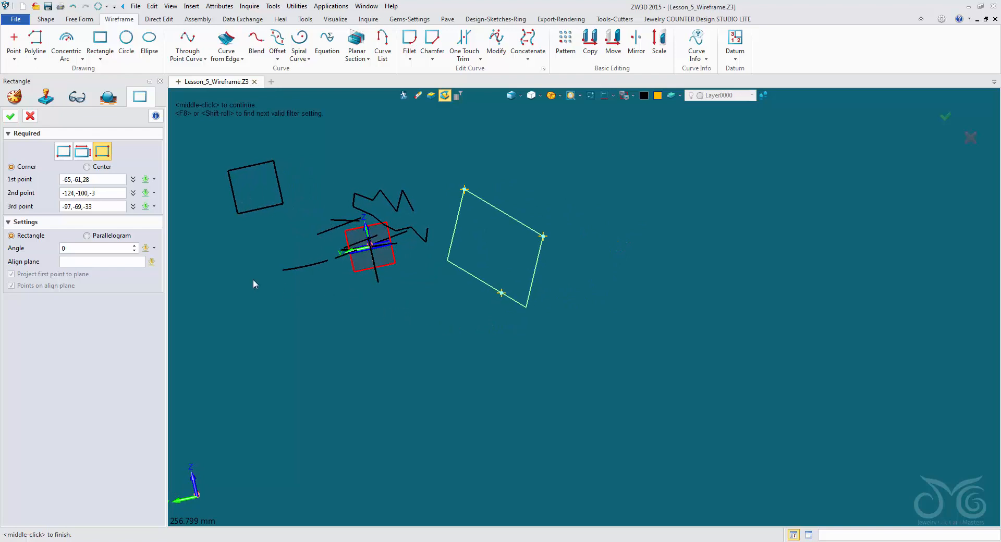
Compare the Parallelogram and Rectangle options on the three-point shape, ending with Rectangle.
click(86, 236)
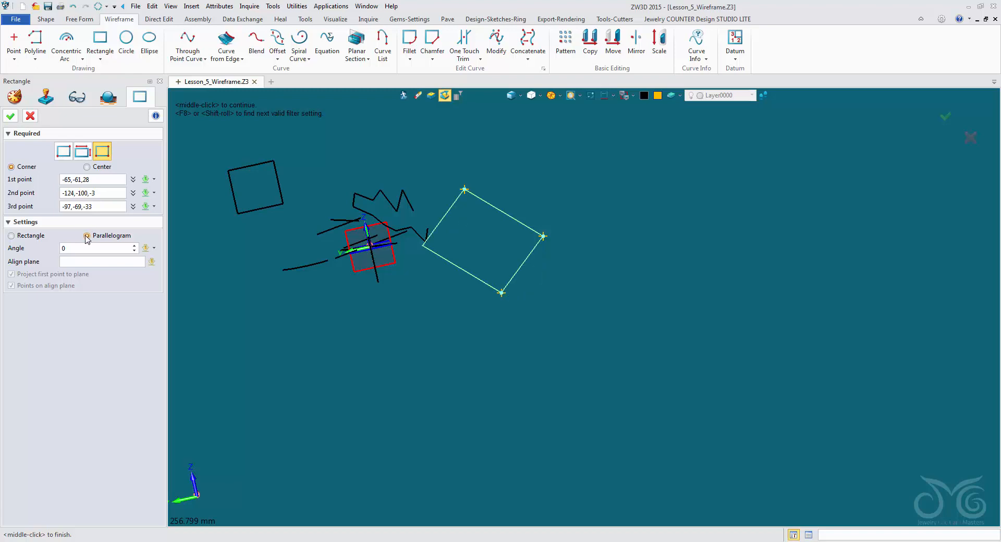
middle_drag(349, 317, 396, 312)
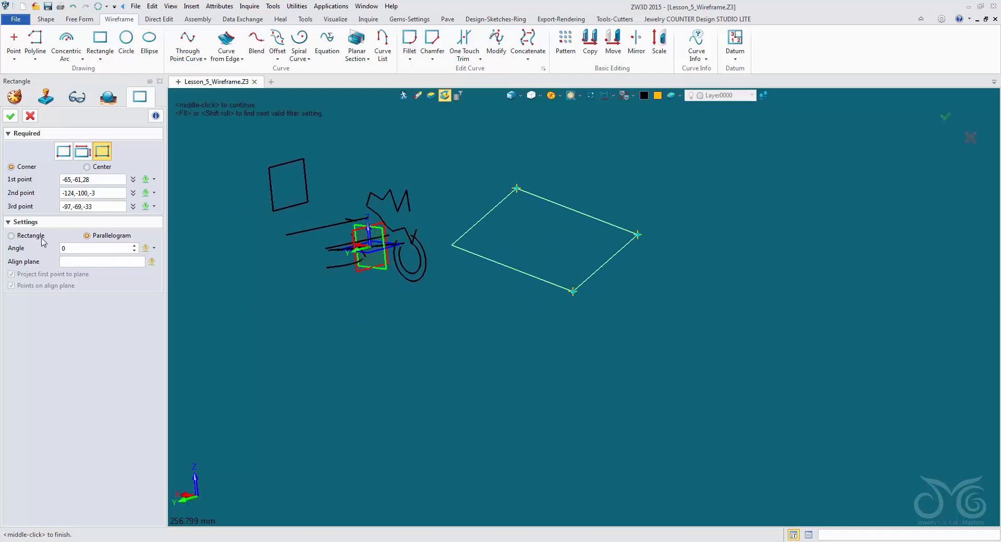
click(21, 236)
click(87, 236)
click(31, 236)
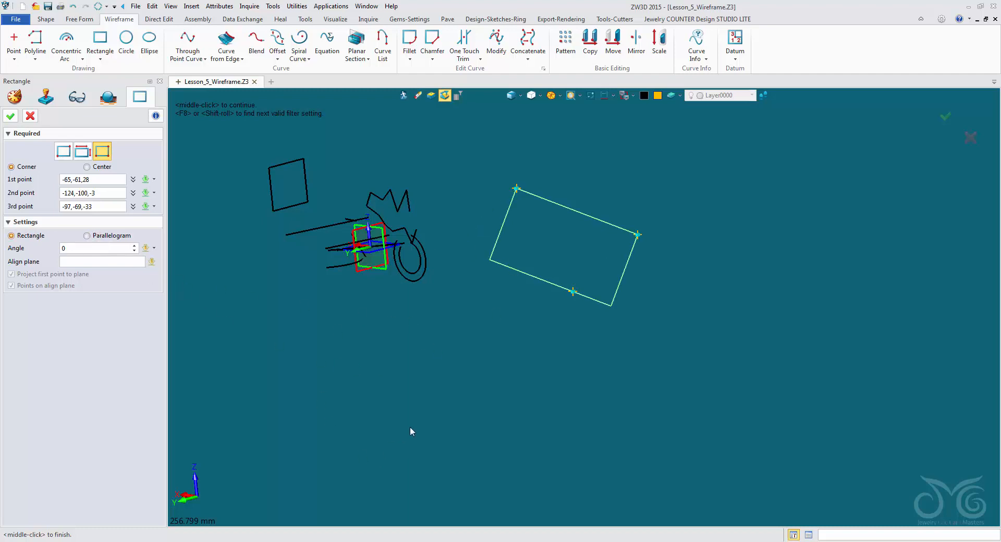
Accept the three-point rectangle and define a polygon away from the other curves, centred at -10,57,-78 with radius 71.
click(11, 116)
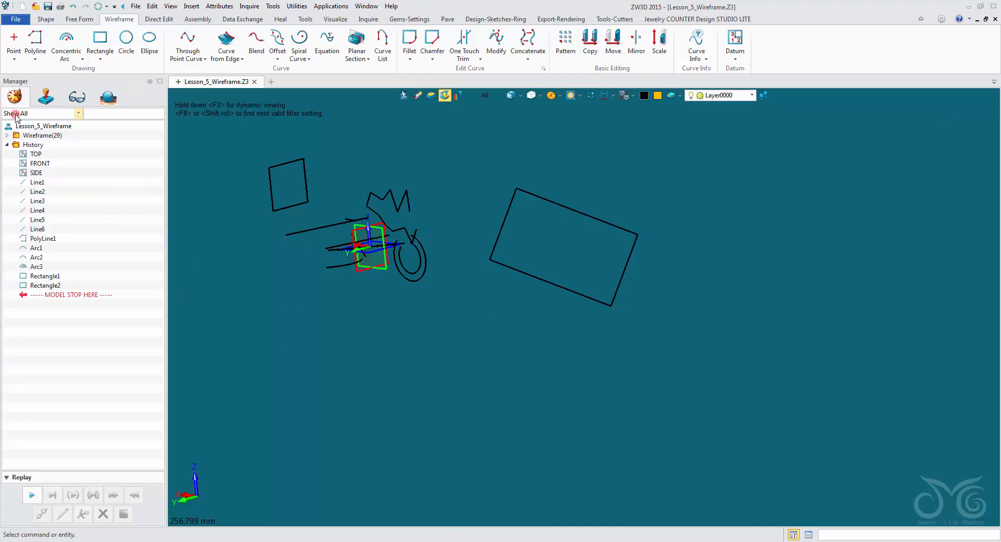
click(100, 59)
click(107, 97)
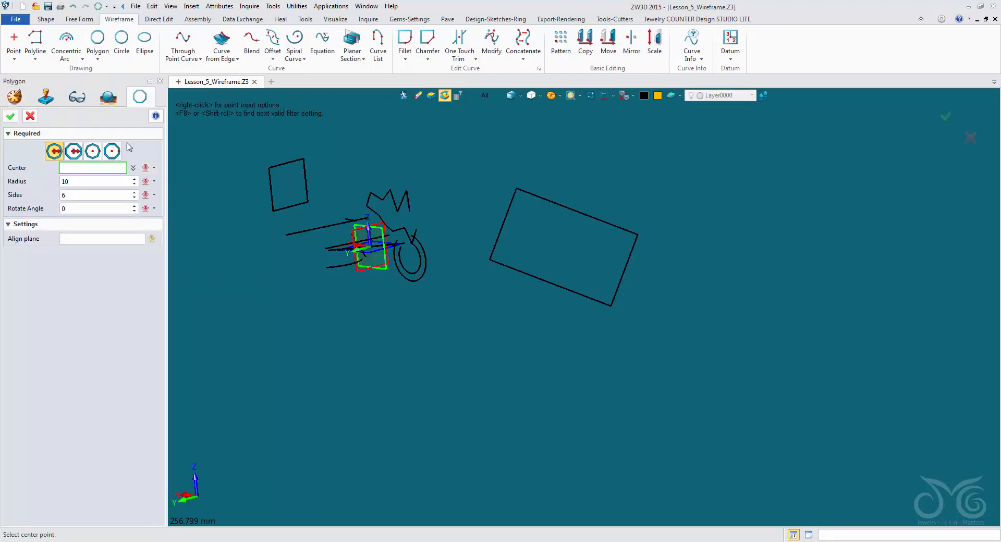
right_drag(367, 463, 311, 469)
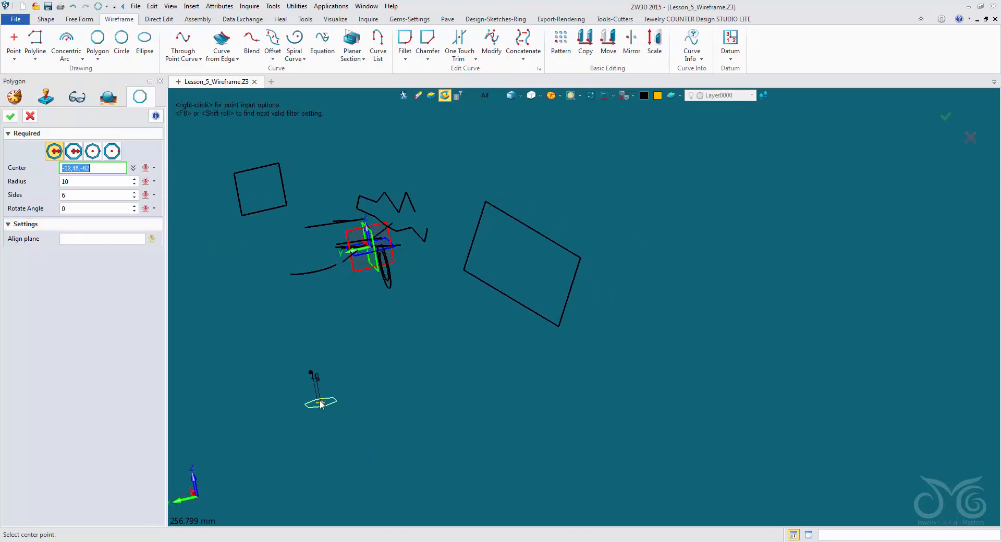
click(304, 399)
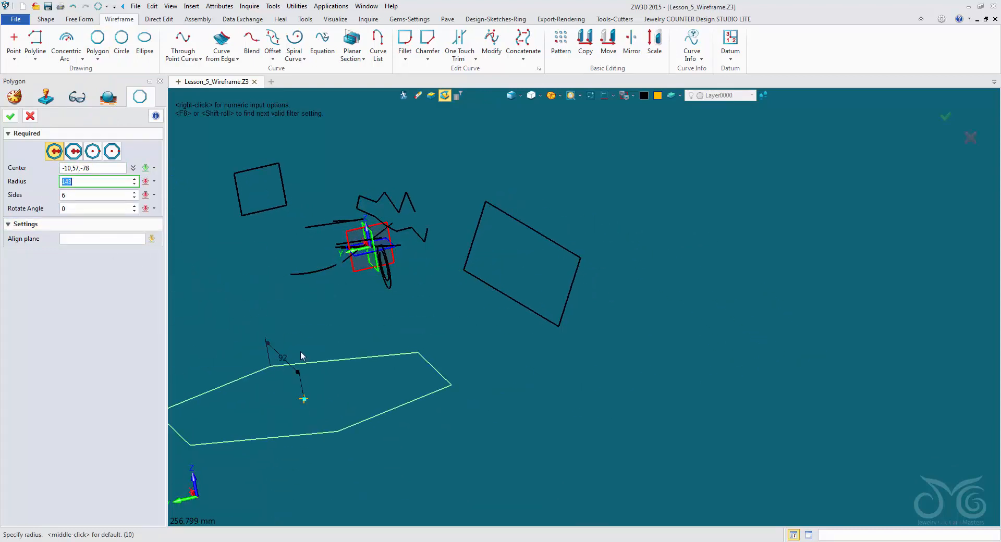
click(300, 351)
scroll(282, 316, down, 1)
middle_click(282, 317)
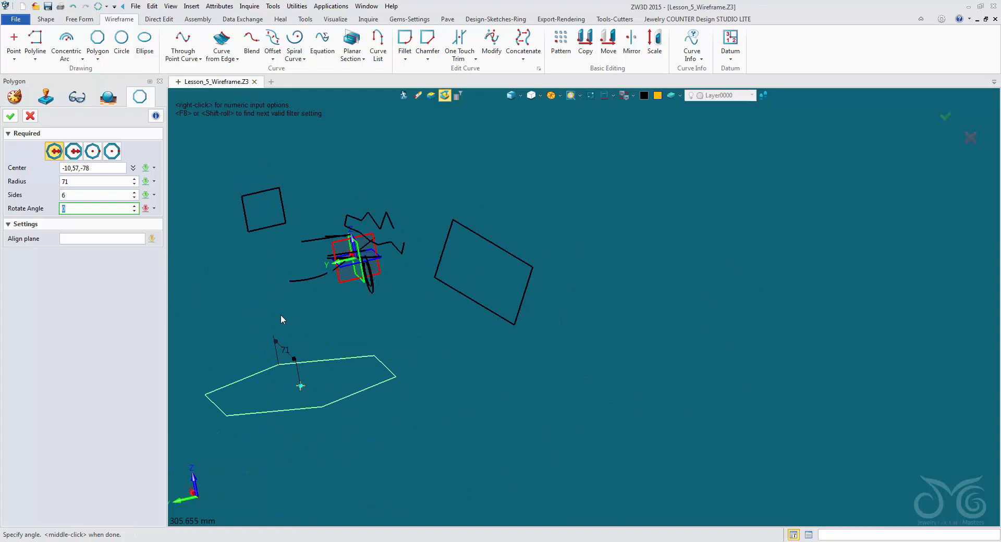
Set the polygon's number of sides to 12 and create it.
click(83, 197)
text(12)
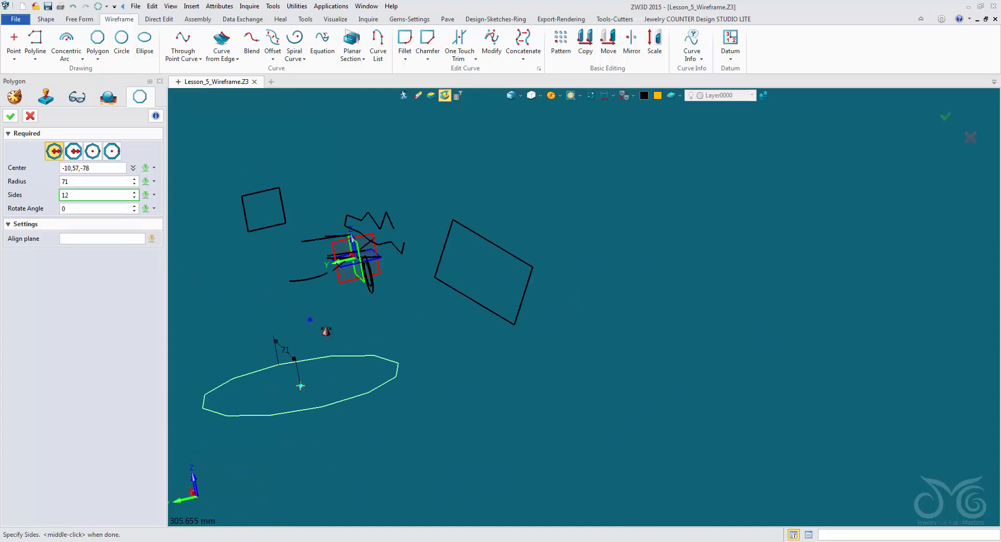
right_drag(324, 330, 362, 360)
click(11, 115)
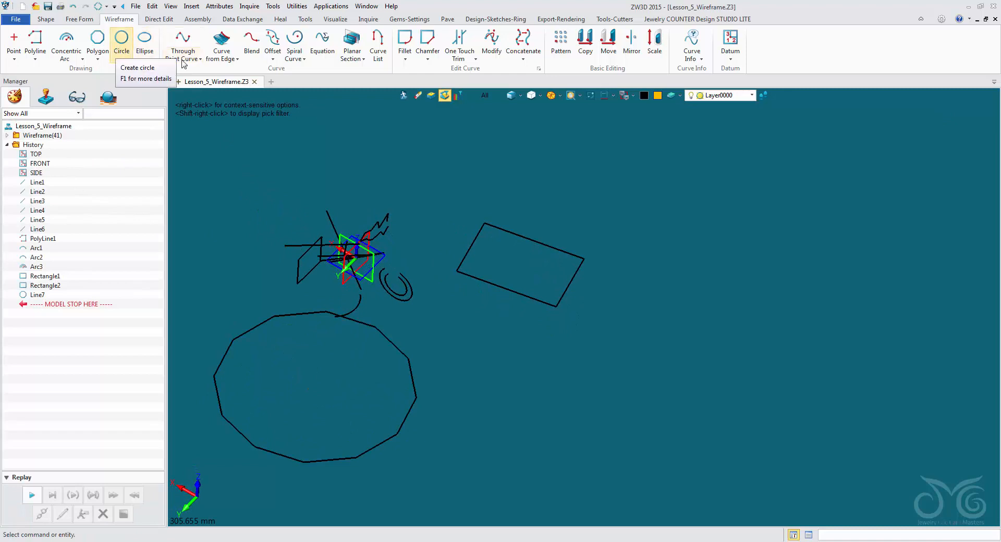
Create a circle with the Boundary method below the large rectangle, centred at -128,-15,-52.
click(121, 44)
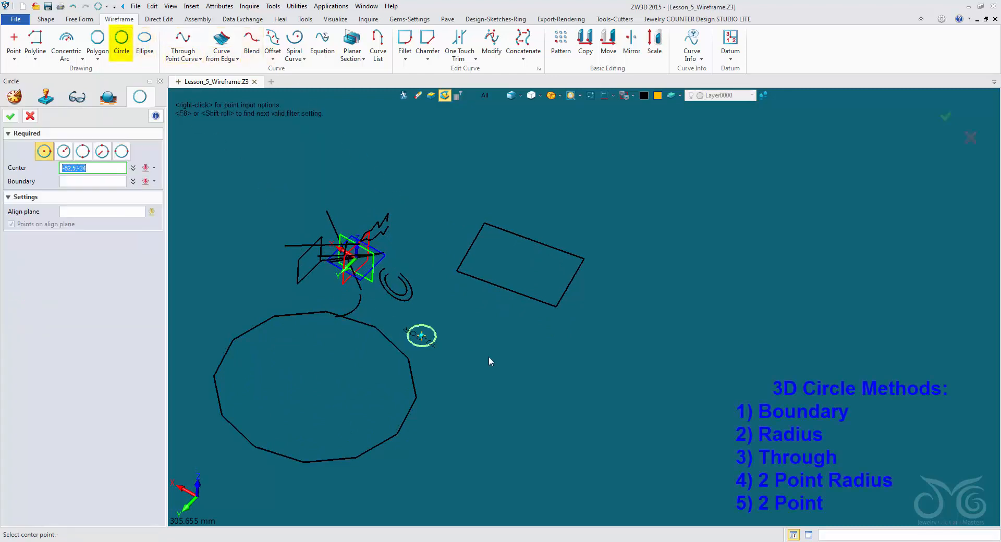
click(513, 379)
click(550, 370)
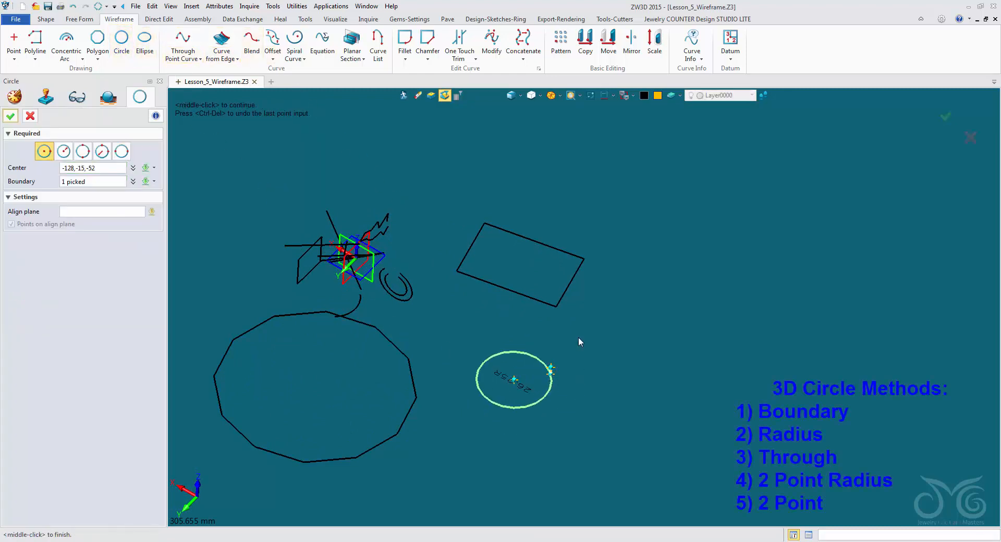
middle_click(579, 338)
Review the 2 Point Radius, 2 Point, Through and Radius circle methods, ending with Boundary.
click(121, 42)
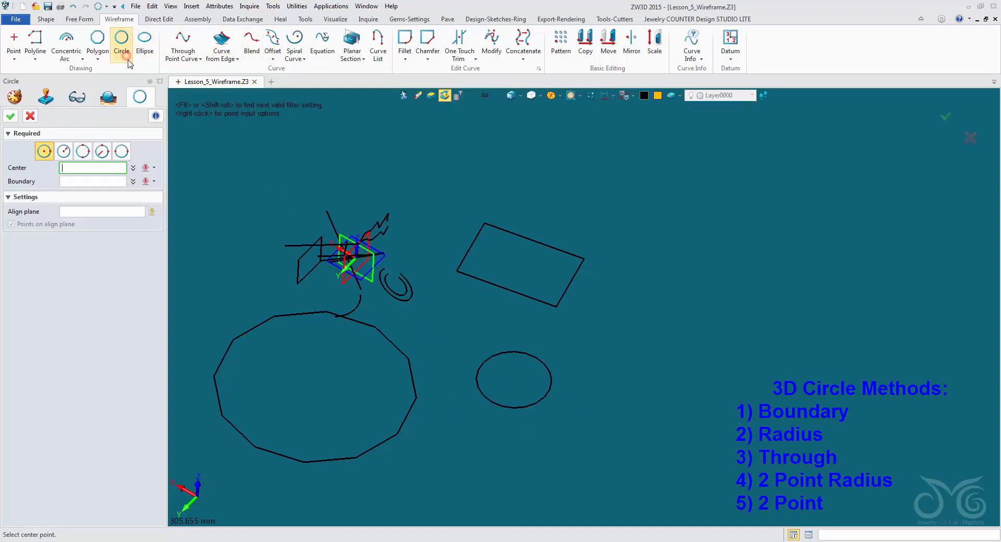
click(104, 151)
click(119, 151)
click(83, 151)
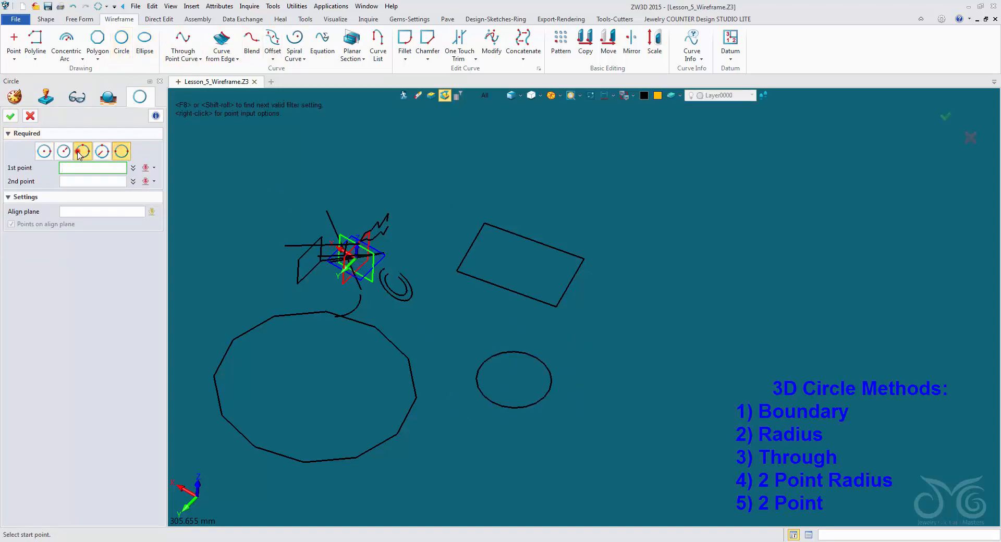
click(64, 151)
click(41, 154)
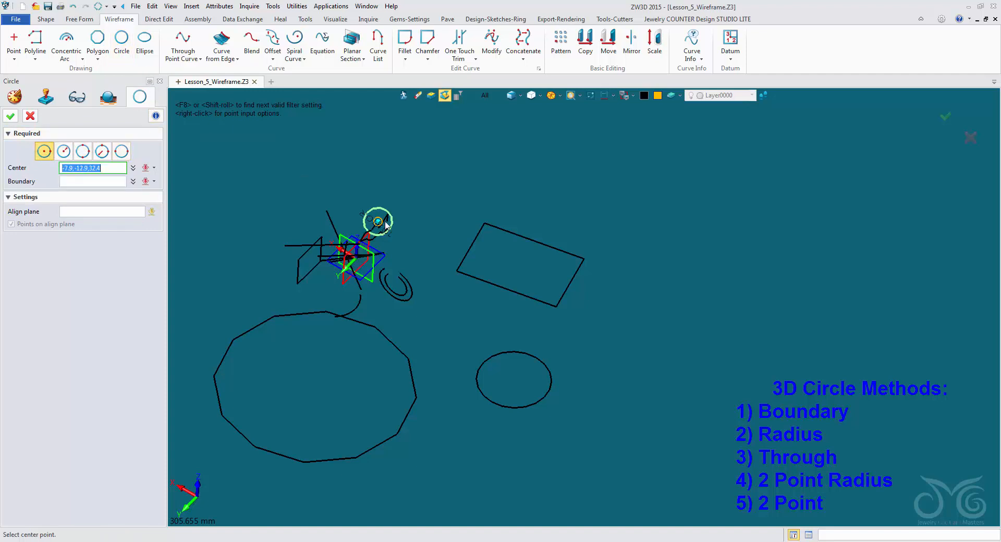
Create another Boundary circle above the curves near the origin, centred at 12,-52,45.
click(388, 163)
click(415, 171)
middle_click(440, 158)
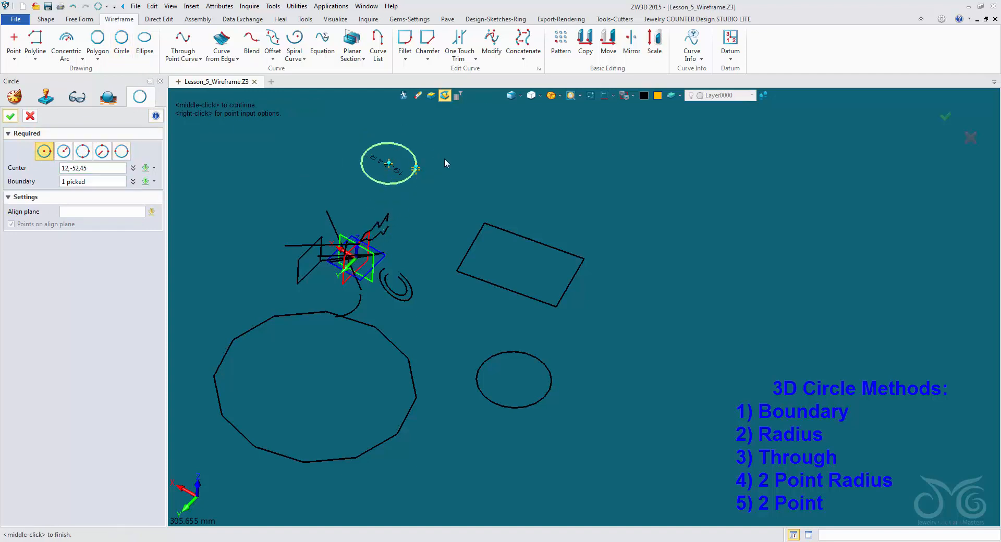
click(10, 116)
right_drag(260, 208, 257, 183)
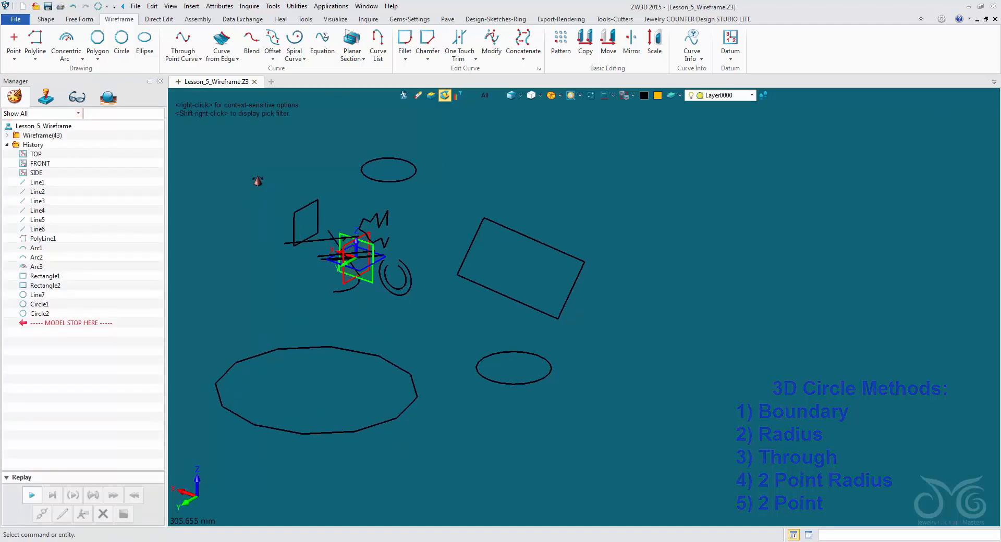
Start an ellipse and review its Plane and 2 Points and its plane with width and height methods, ending with 3 Points.
click(147, 52)
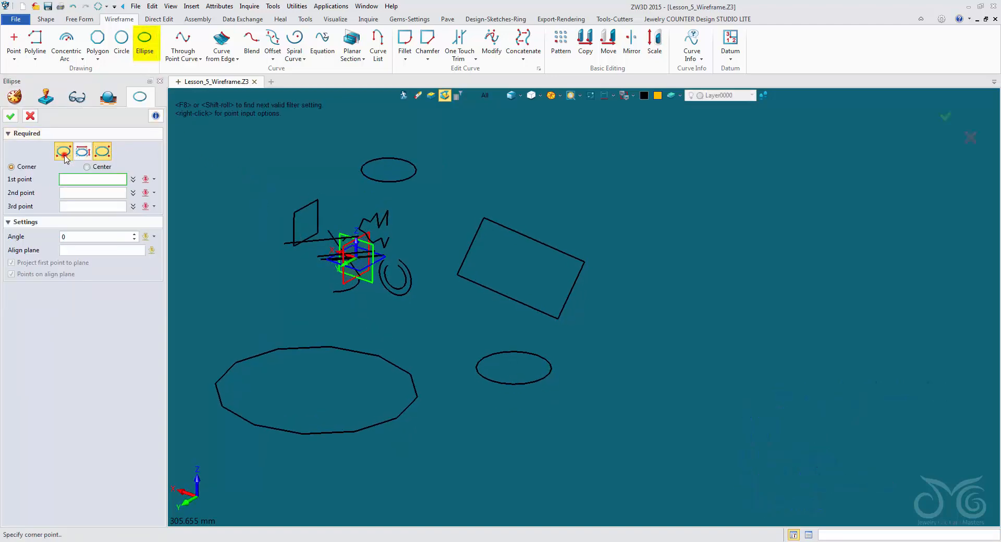
click(82, 151)
click(63, 152)
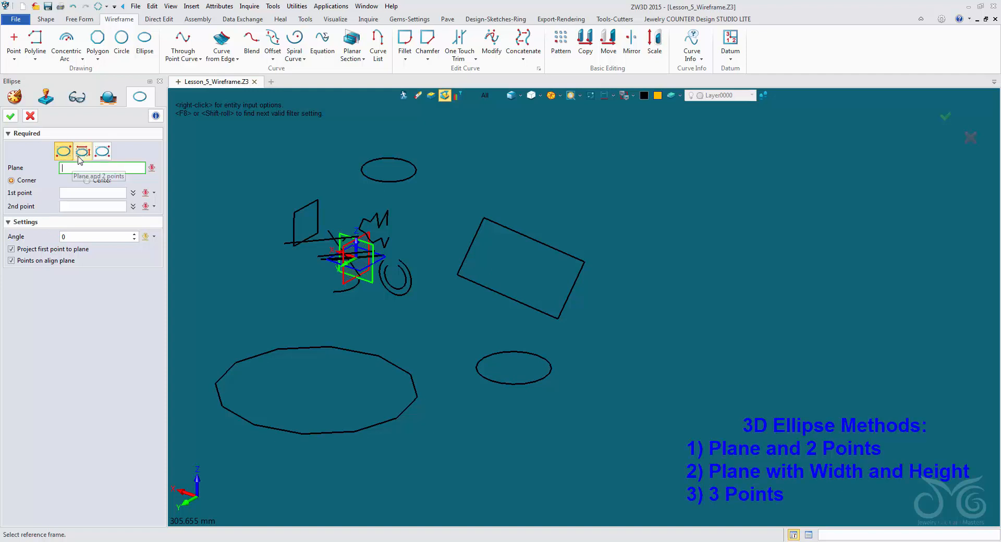
click(82, 152)
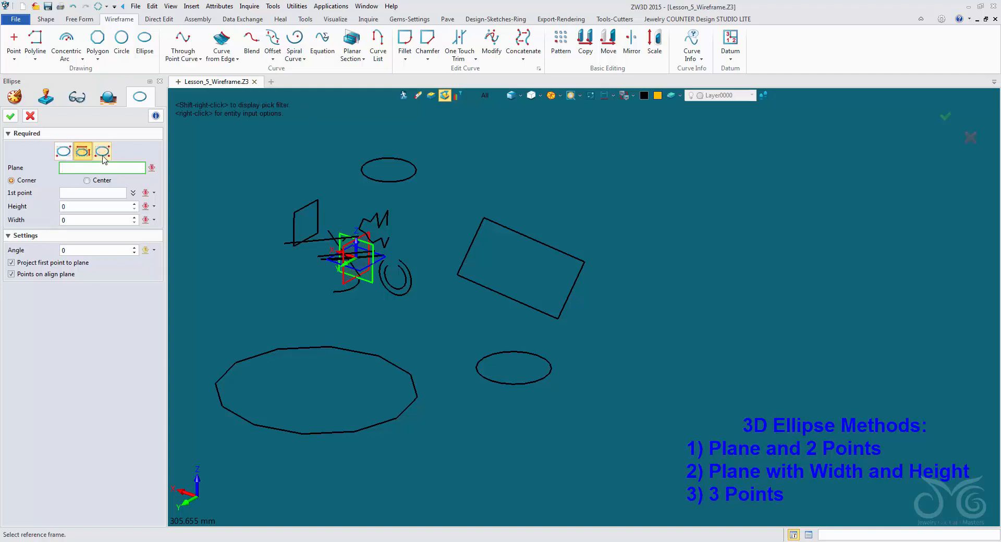
click(103, 155)
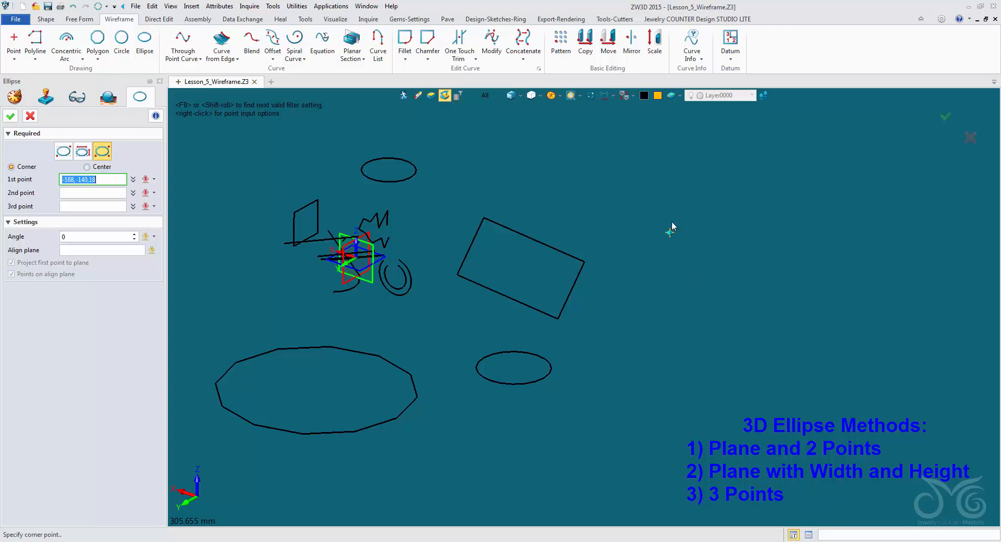
Define a three-point corner ellipse beyond the large rectangle, through -207,-183,40, -92,-178,-3 and -163,-213,-20.
click(753, 201)
middle_drag(710, 260, 641, 214)
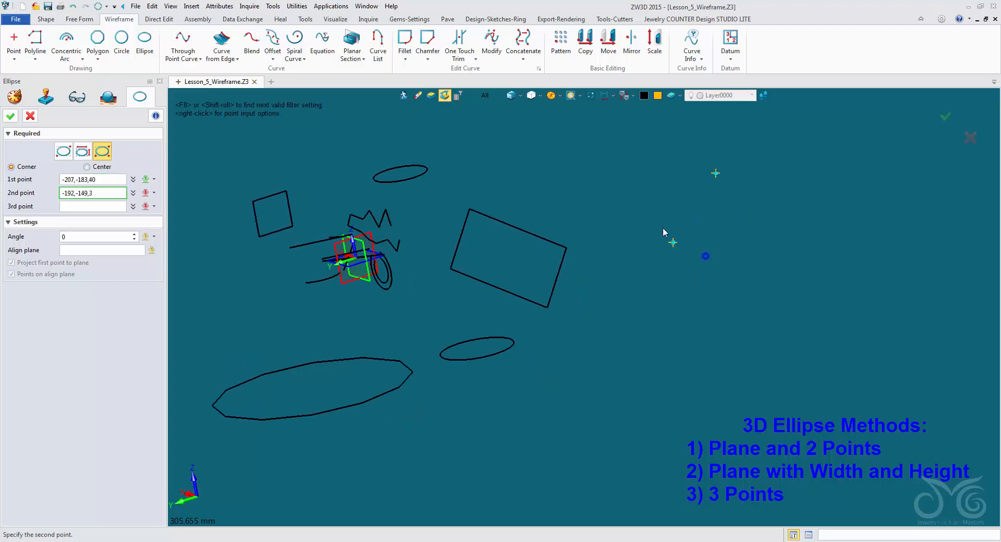
click(641, 214)
middle_drag(649, 261, 751, 385)
click(666, 308)
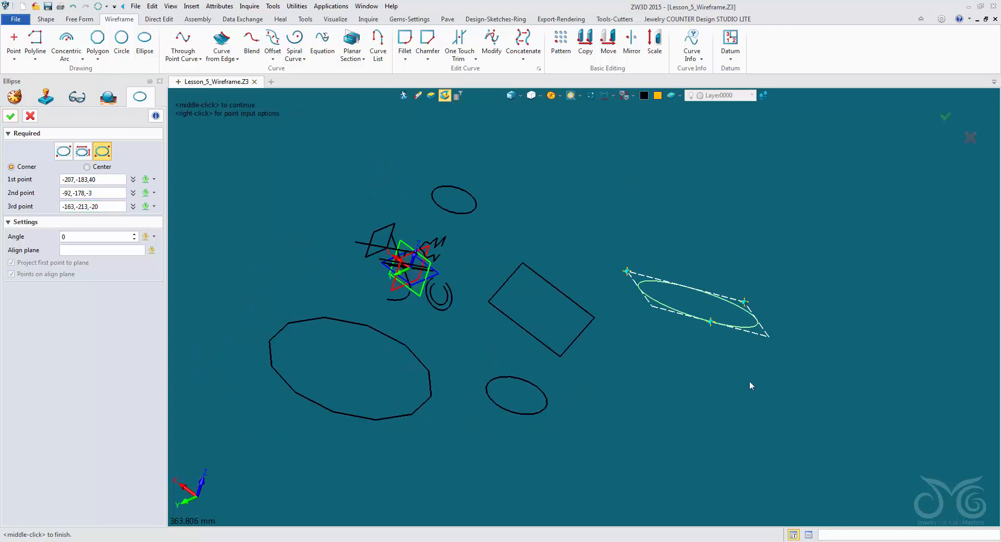
middle_drag(728, 349, 633, 351)
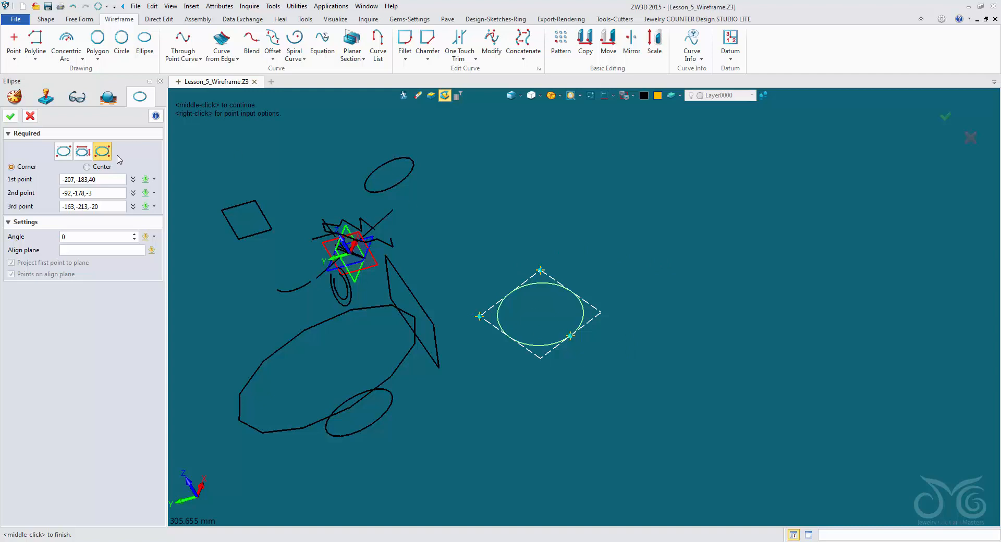
Compare the Center and Corner options on the three-point ellipse and create it with Corner.
click(87, 167)
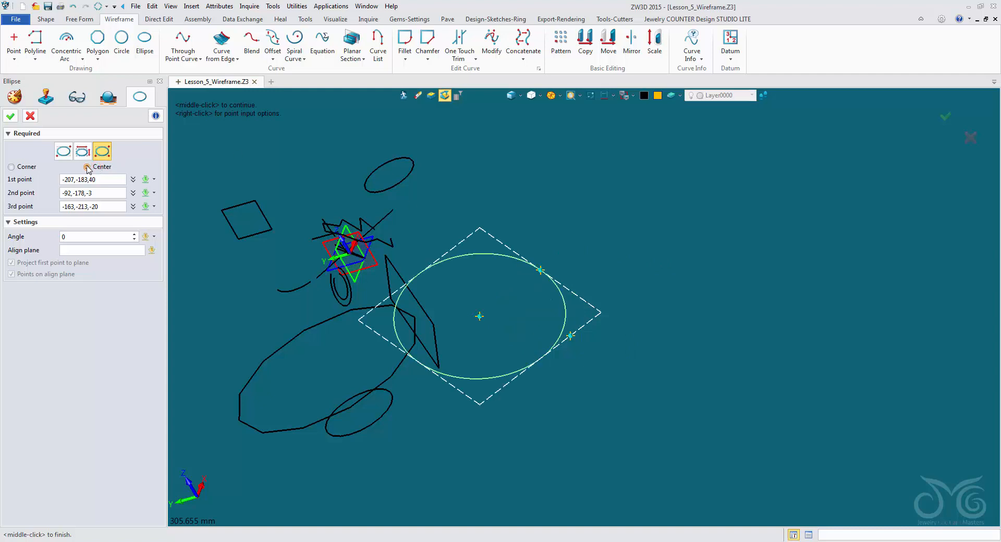
click(20, 167)
click(94, 167)
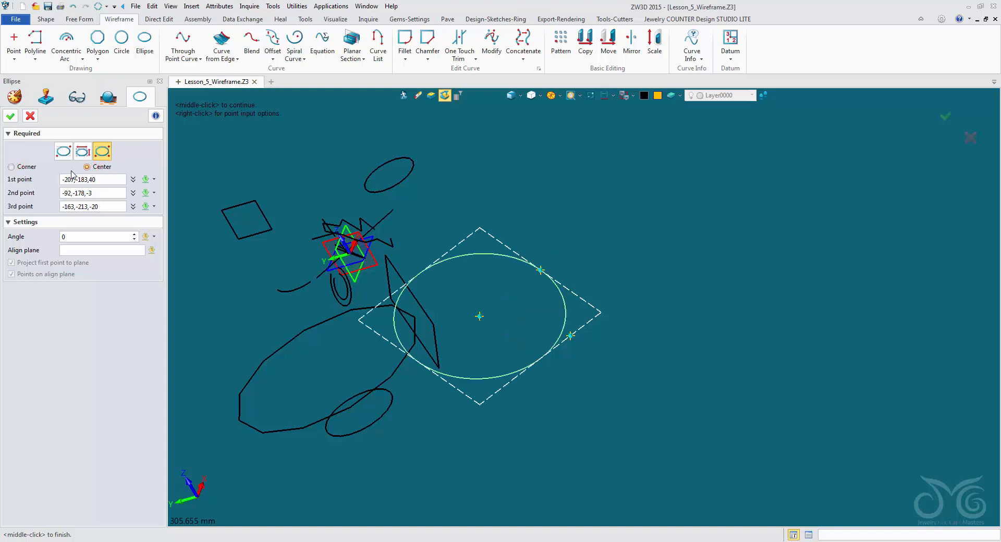
click(33, 167)
click(11, 116)
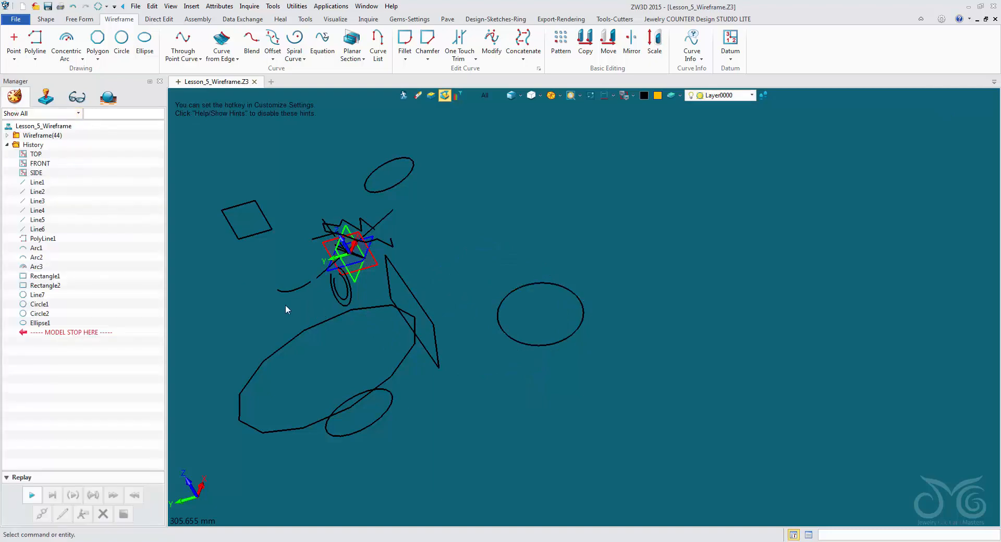
Create 15 points scattered around the model with the Point command, some in empty space and others on existing curves.
right_drag(286, 309, 339, 305)
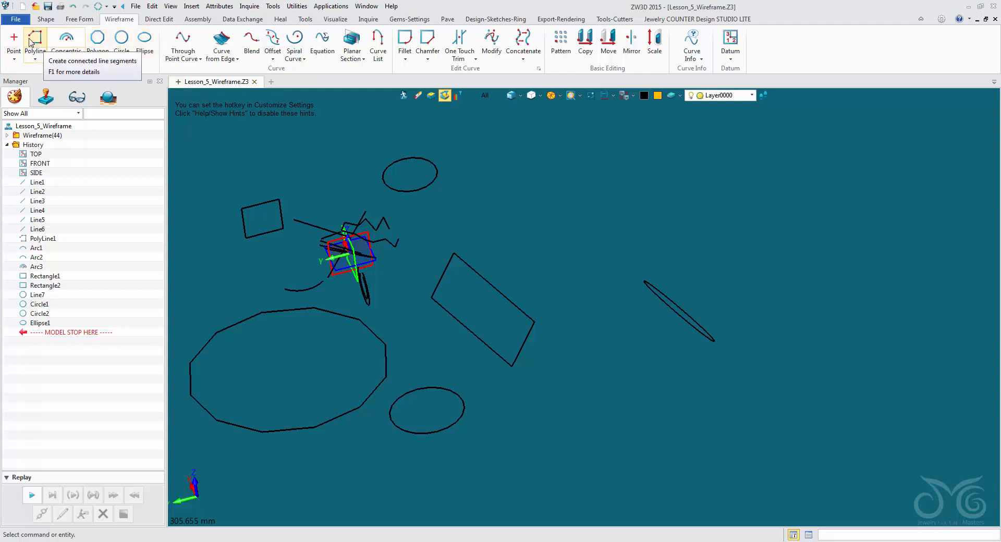
click(14, 58)
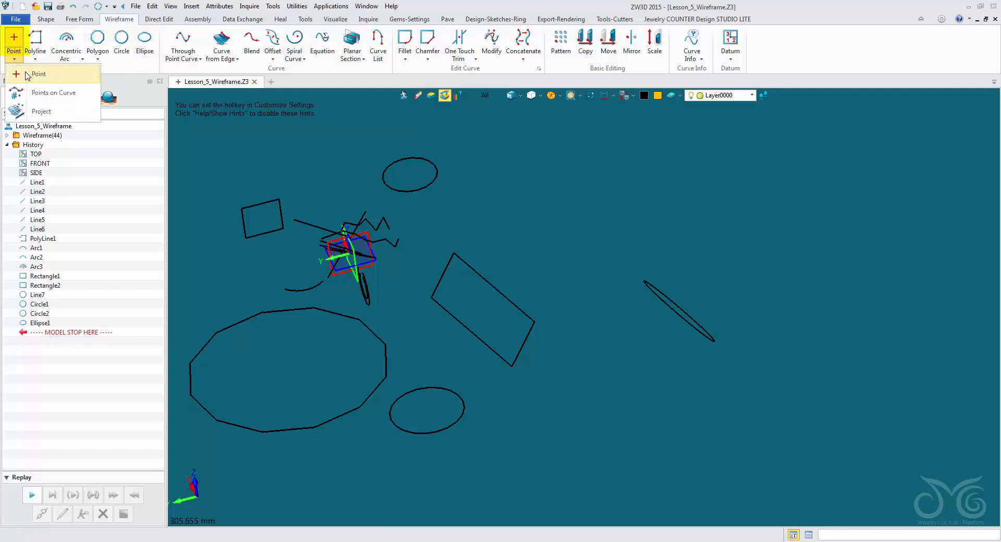
click(26, 76)
right_drag(313, 173, 389, 164)
click(479, 175)
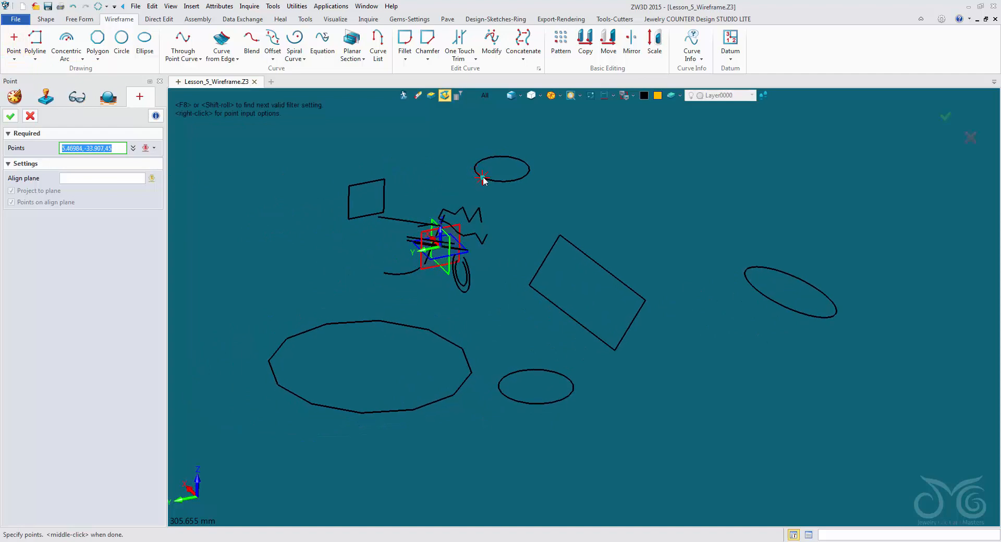
click(582, 186)
click(583, 253)
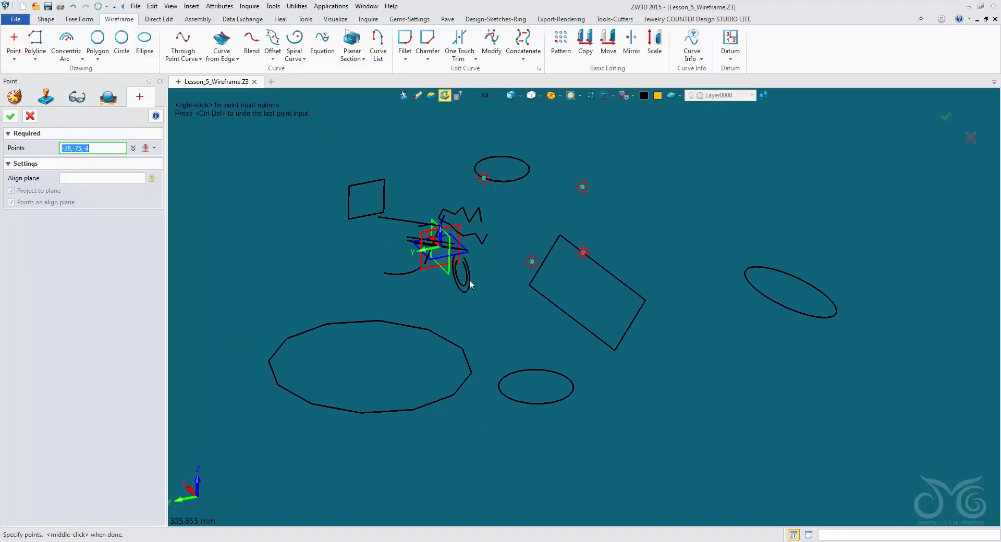
click(366, 215)
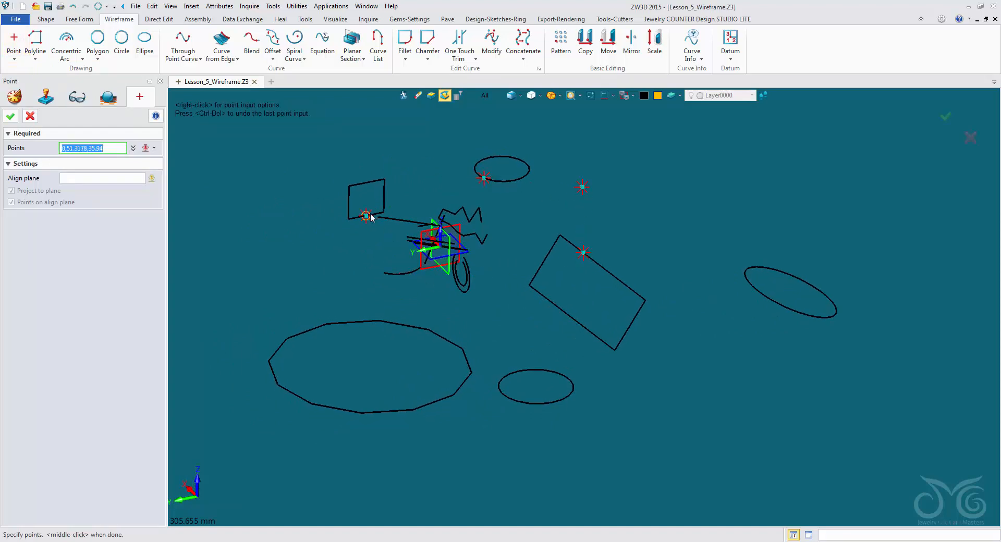
click(352, 324)
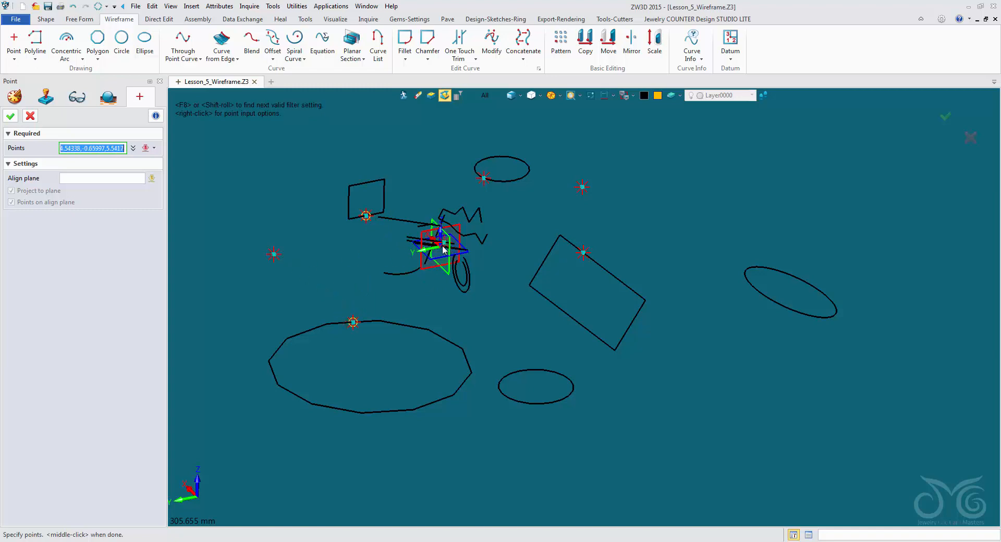
click(512, 325)
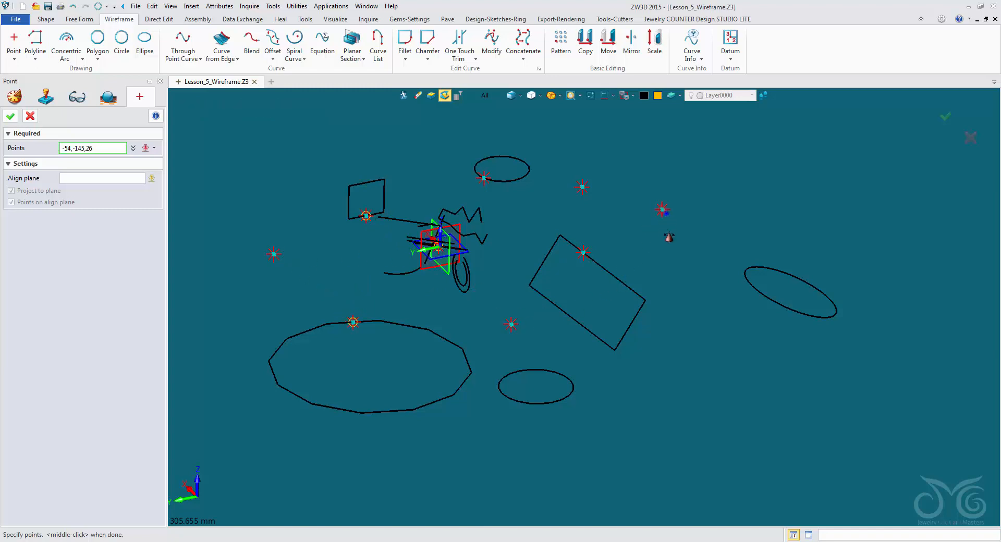
right_drag(662, 209, 454, 188)
click(406, 158)
click(316, 136)
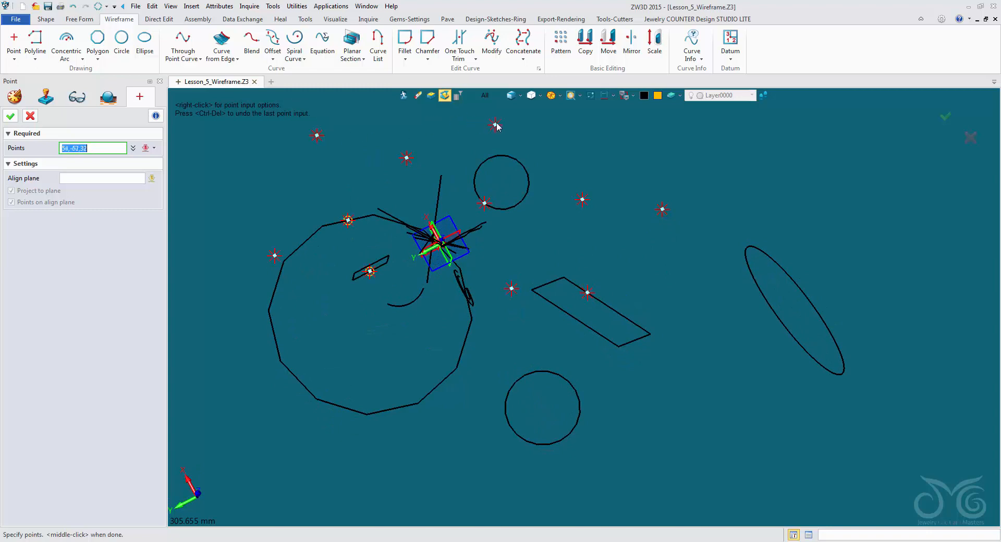
click(609, 134)
click(619, 160)
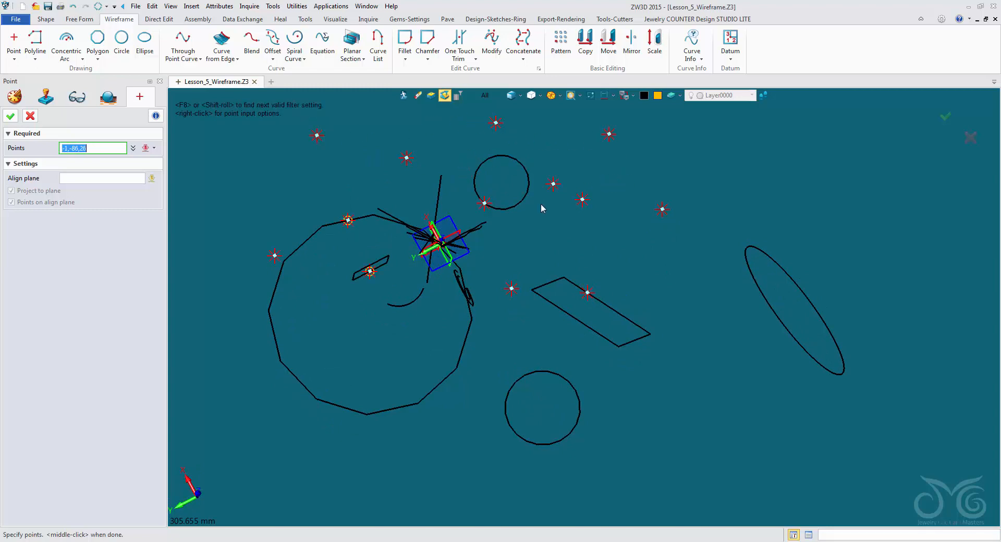
right_drag(540, 196, 536, 151)
click(637, 220)
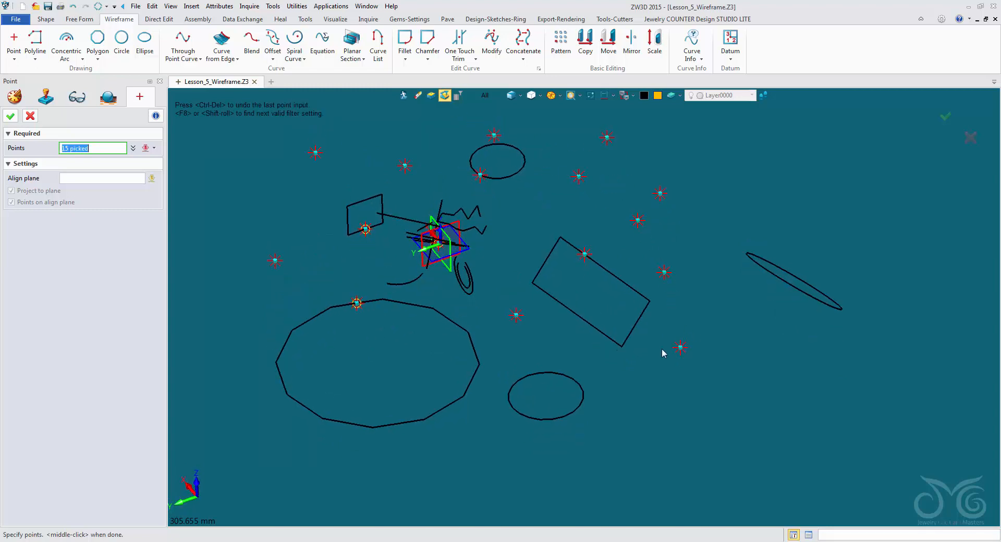
middle_click(177, 198)
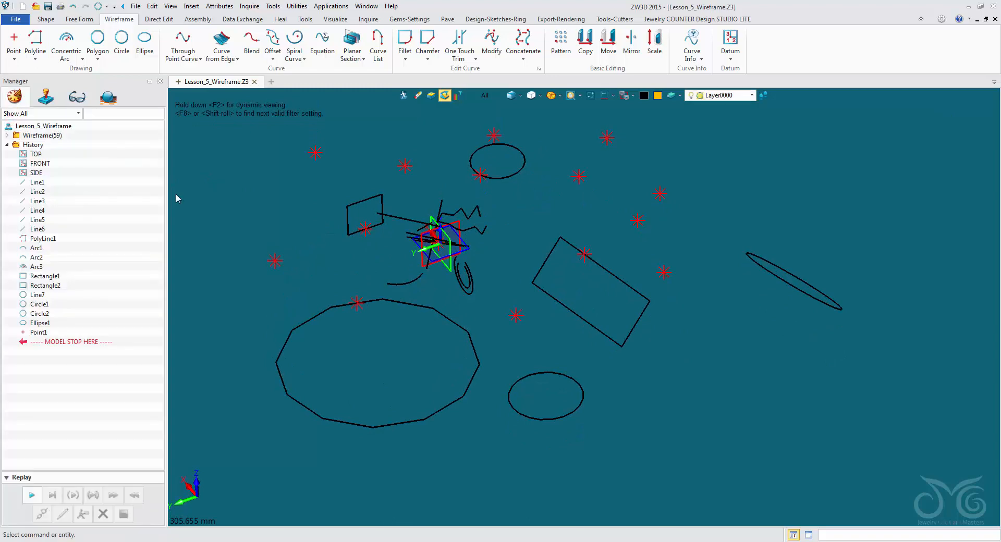
Create 4 evenly spaced points along one lower edge of the large polygon with Points on Curve.
click(15, 59)
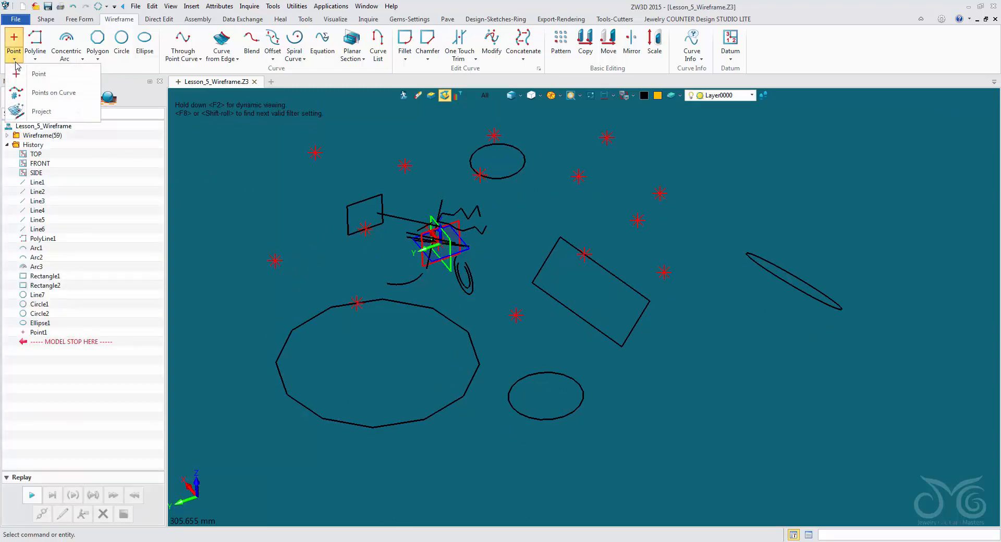
click(47, 93)
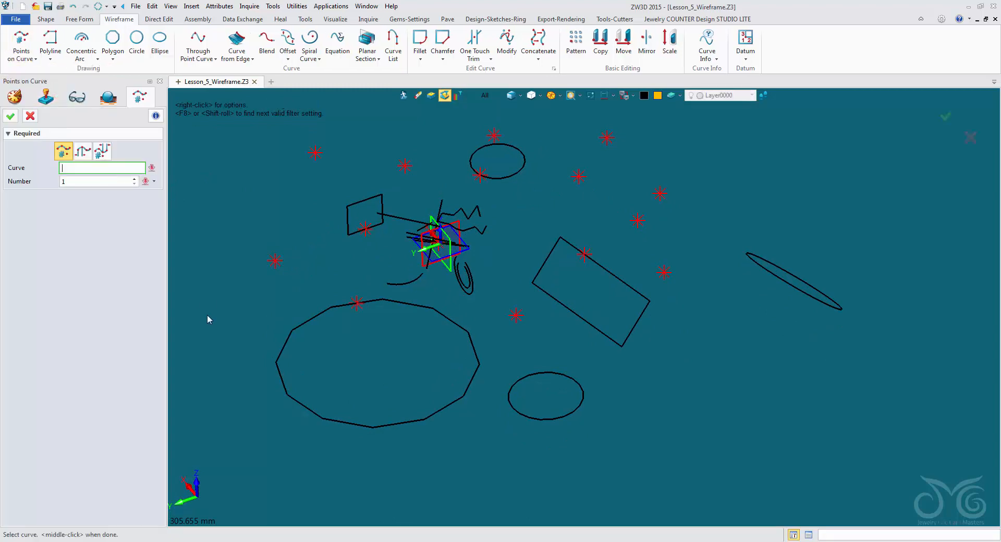
right_drag(207, 314, 204, 284)
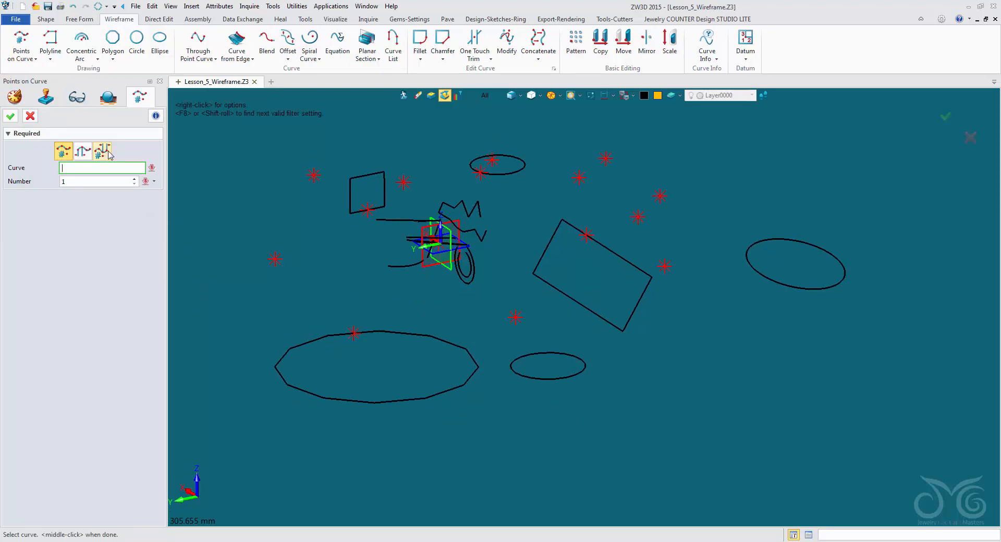
click(344, 404)
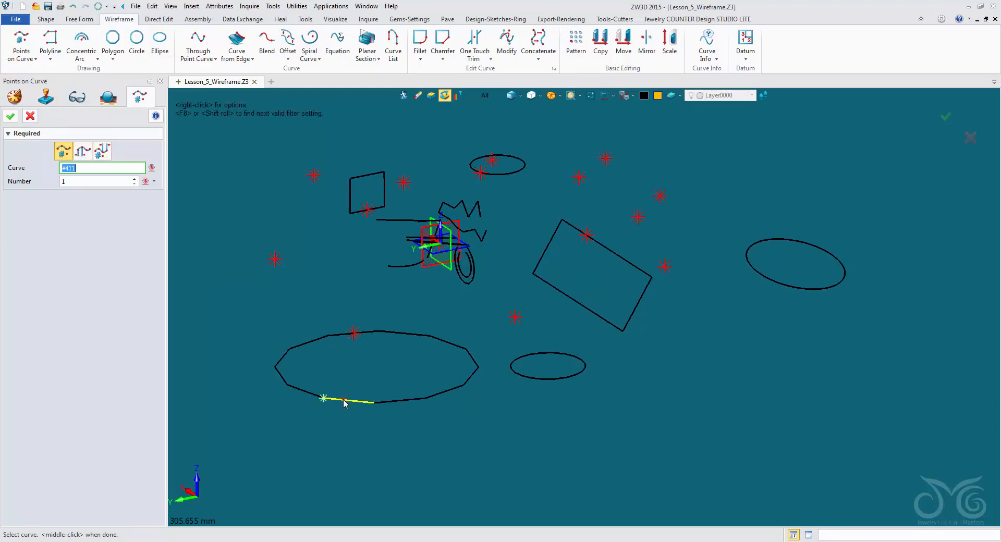
click(108, 183)
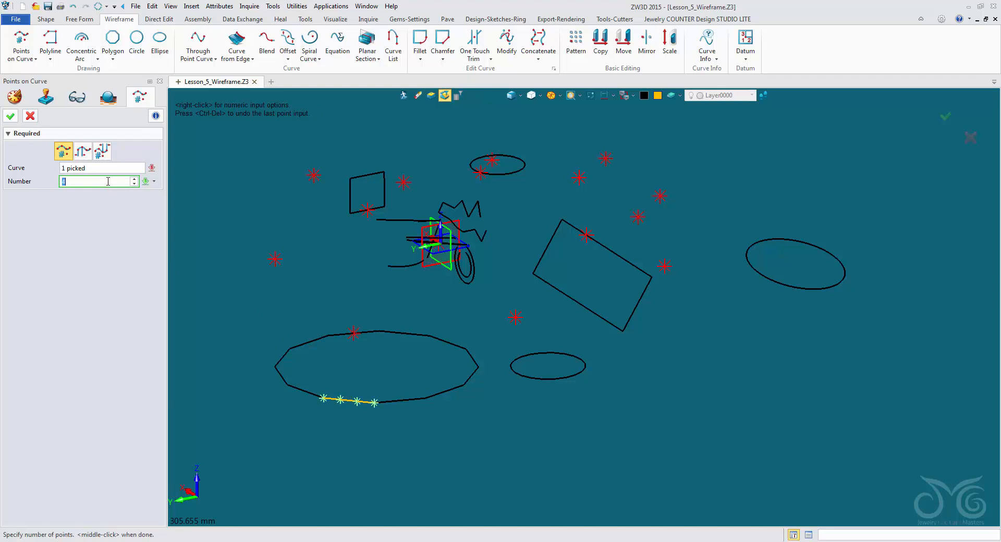
middle_click(138, 172)
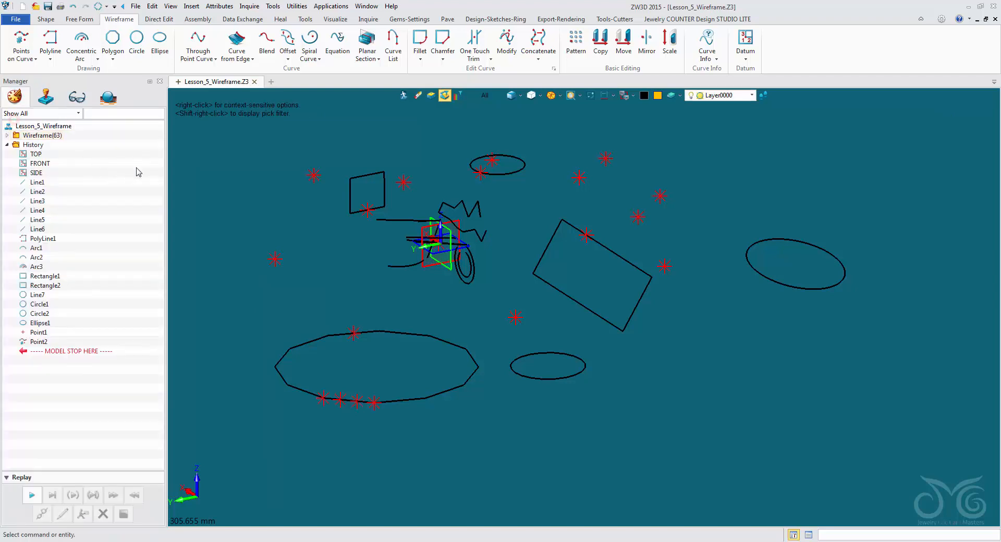
Review the alternative Points on Curve methods, including the one with distance, number and extension settings, and cancel the command.
middle_click(196, 232)
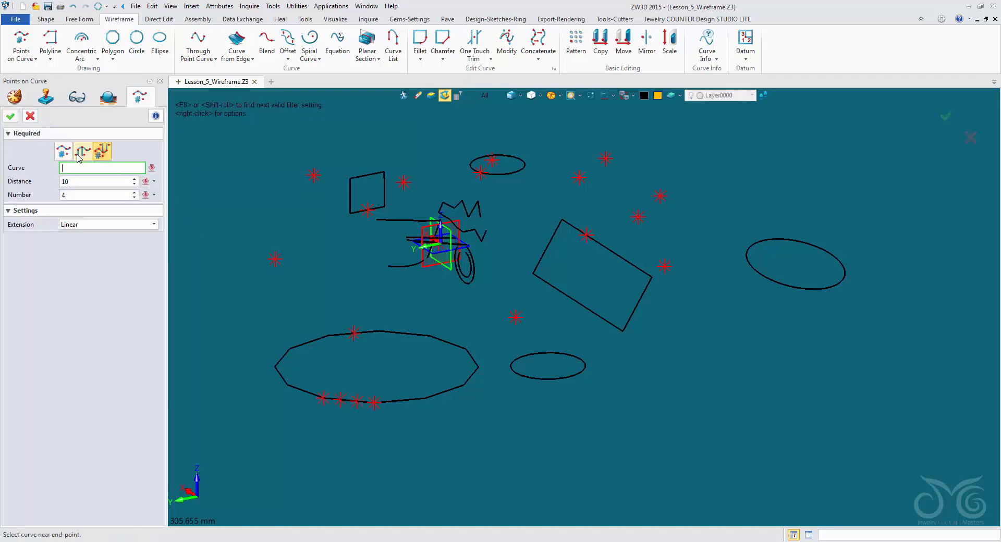
click(102, 152)
click(63, 151)
click(29, 117)
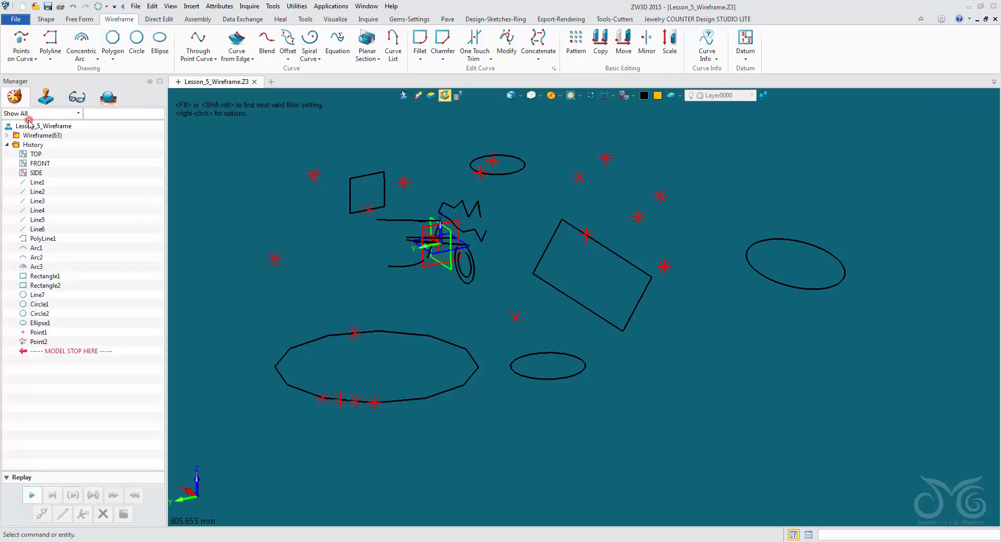
Try the point Project command with two of the scattered points as input, and cancel it without choosing target geometry.
click(21, 59)
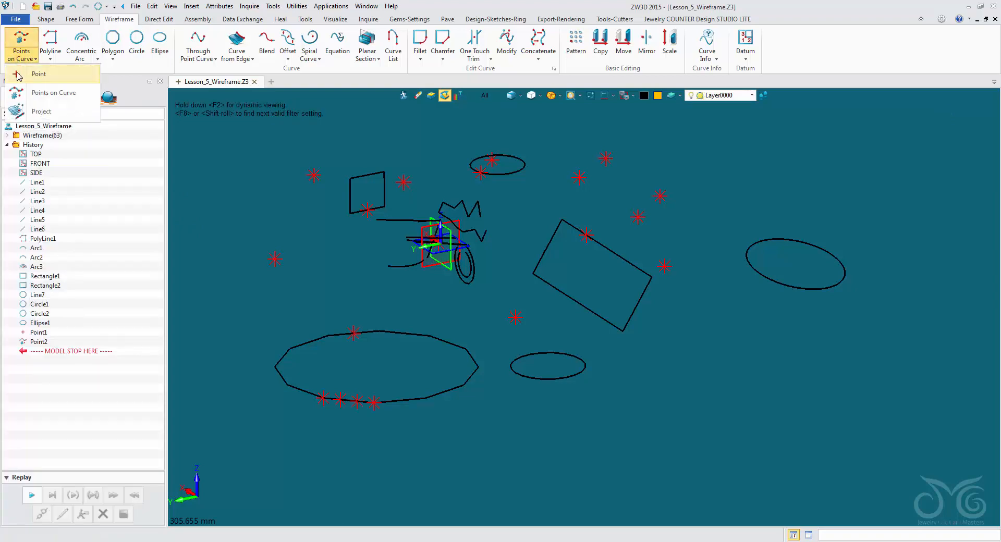
click(36, 112)
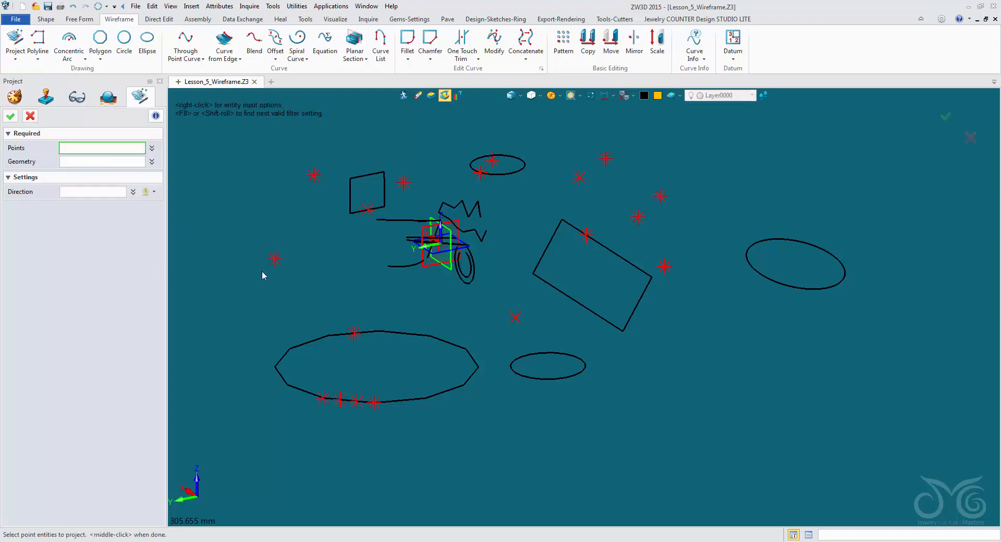
mouse_move(302, 277)
right_down()
mouse_move(297, 296)
mouse_move(299, 282)
mouse_move(308, 289)
right_up()
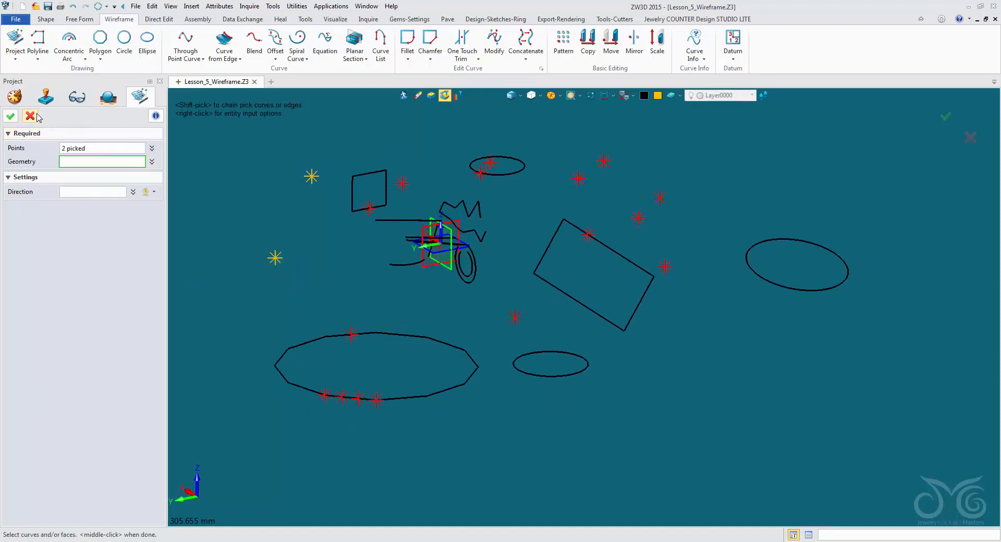
click(34, 114)
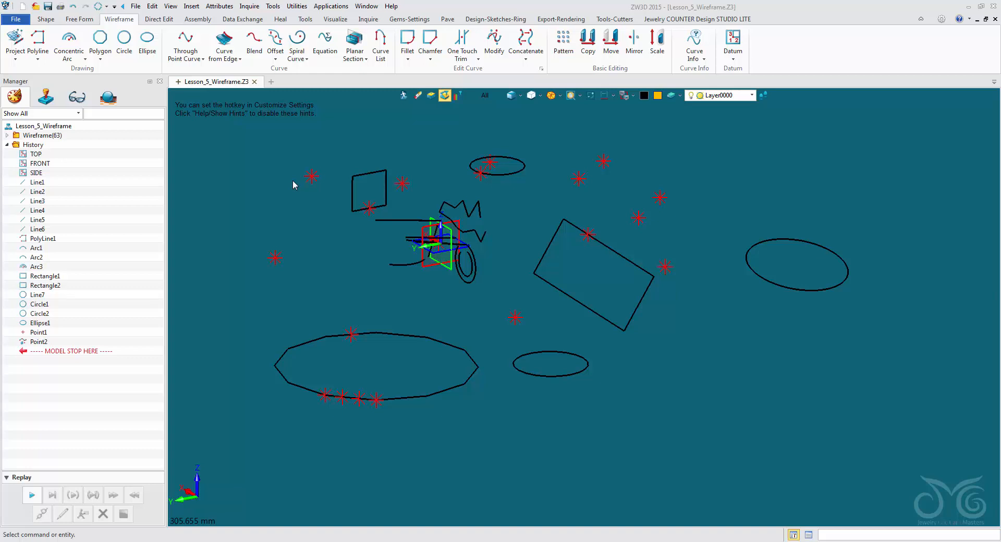
Define a degree 3 Through Point Curve winding down through seven points in the empty space beside the model, starting at 118,198,52.
click(185, 42)
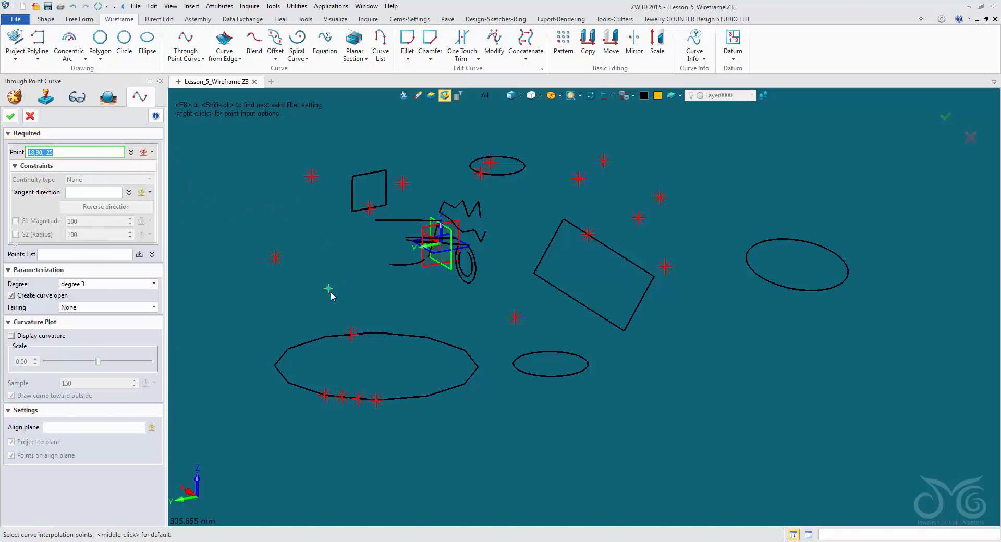
scroll(377, 283, down, 3)
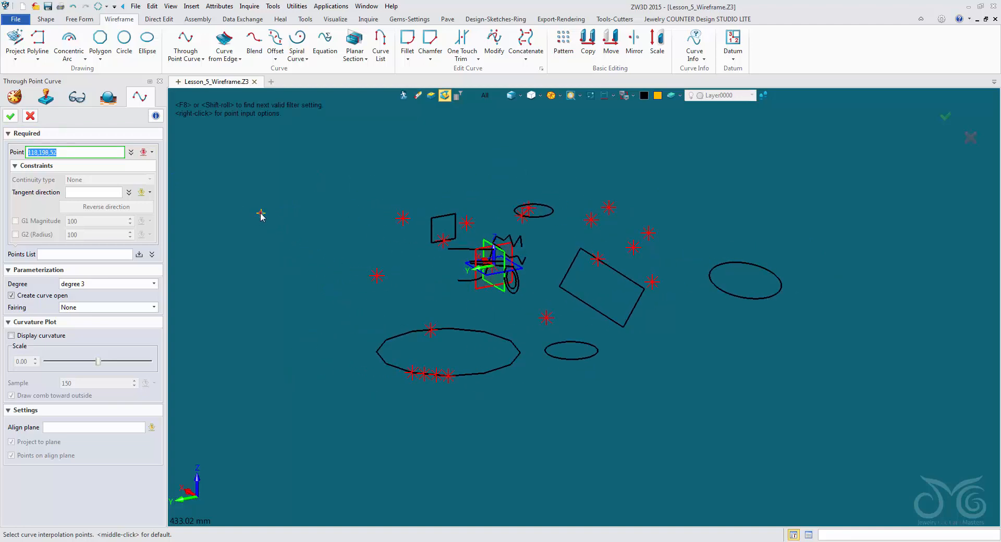
click(306, 267)
click(237, 297)
click(269, 343)
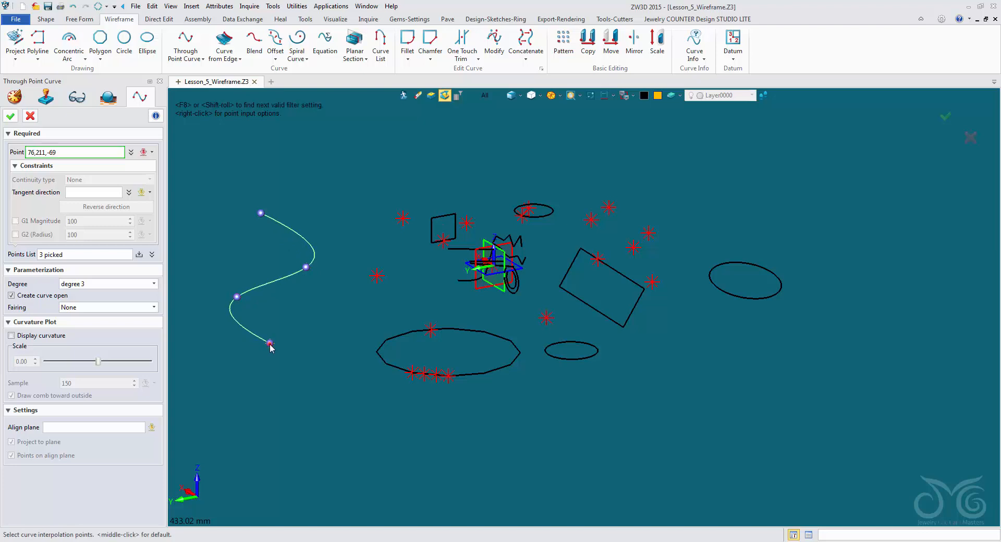
click(321, 373)
click(247, 419)
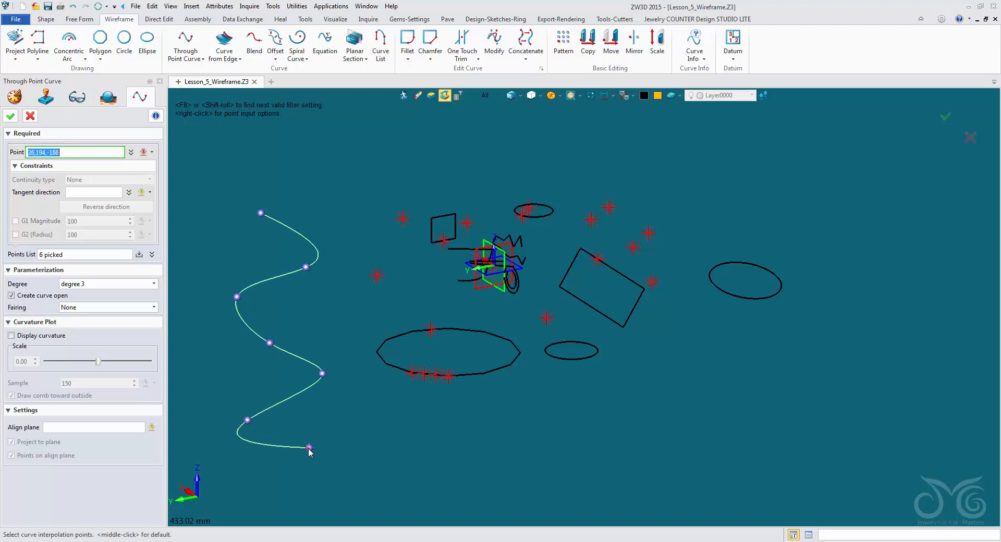
click(310, 447)
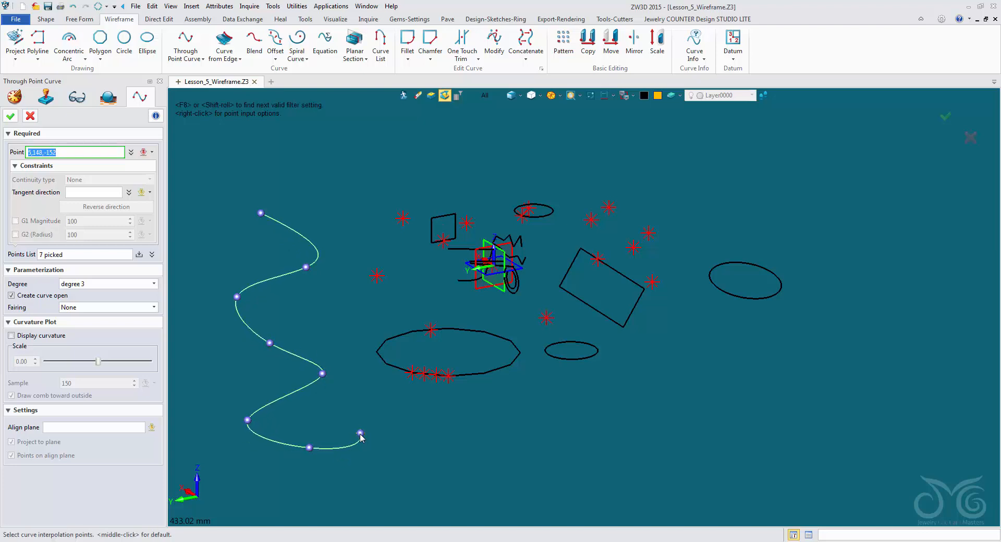
middle_click(365, 436)
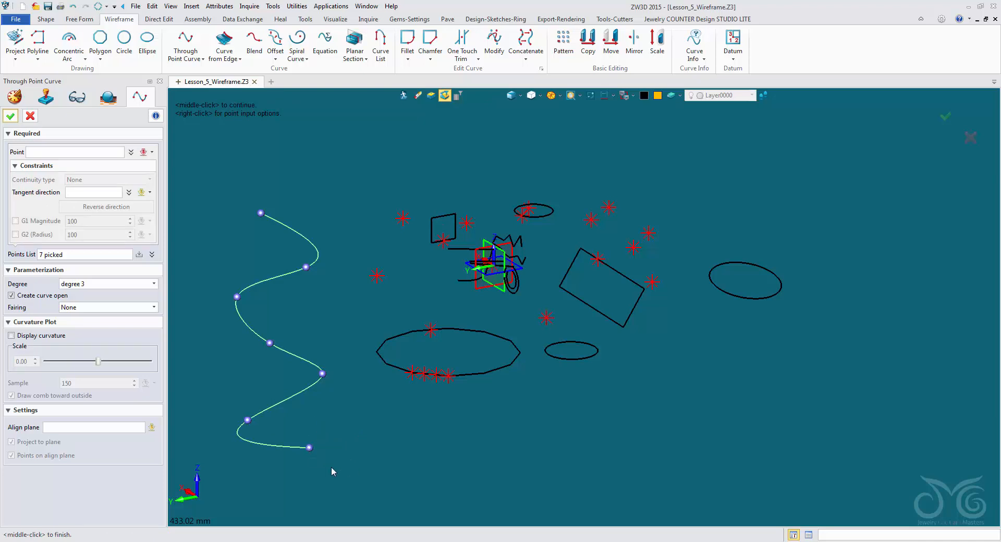
Reshape the curve's start by adjusting its tangent handle with G2 (Curvature) continuity, and flip the tangent direction back and forth.
click(260, 213)
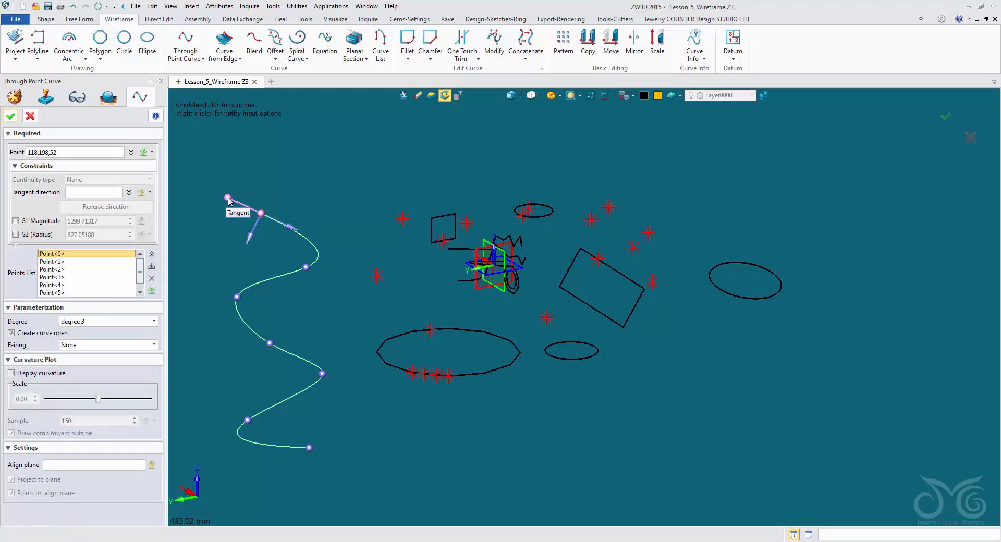
drag(228, 197, 302, 192)
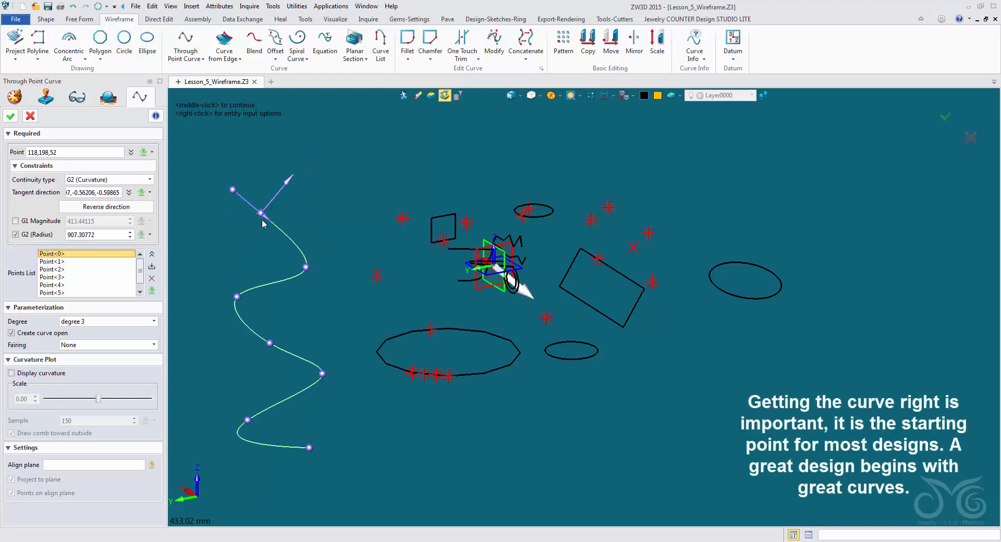
drag(233, 189, 243, 223)
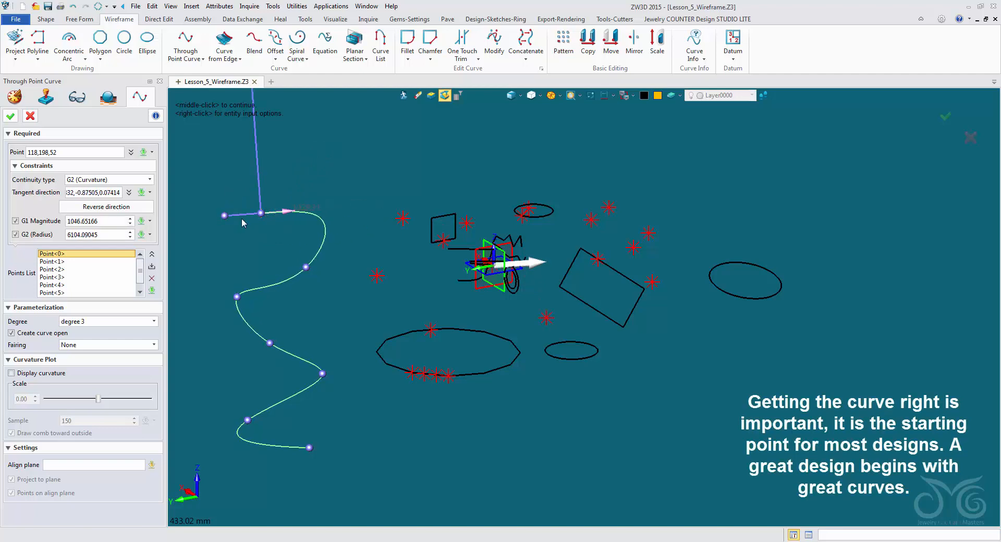
click(225, 216)
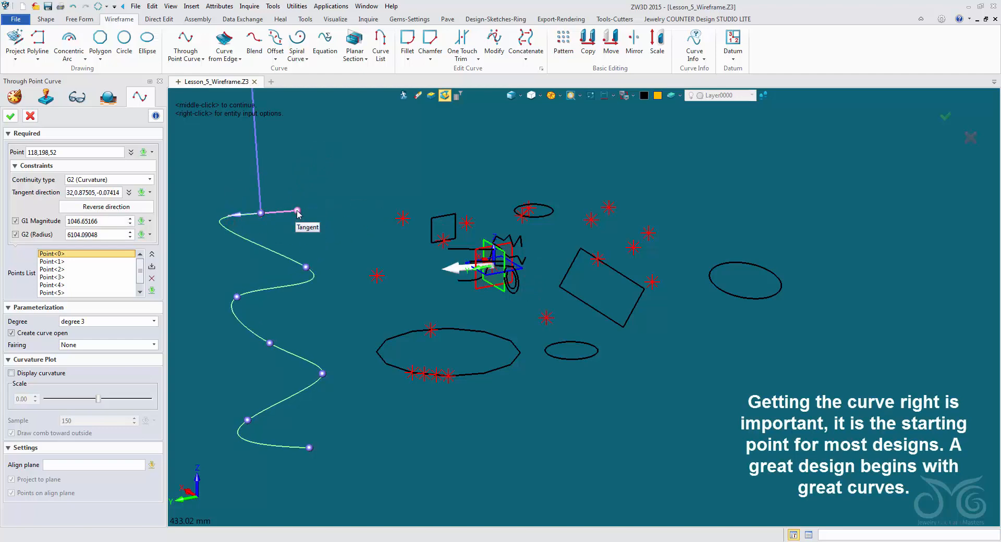
right_click(297, 211)
click(303, 218)
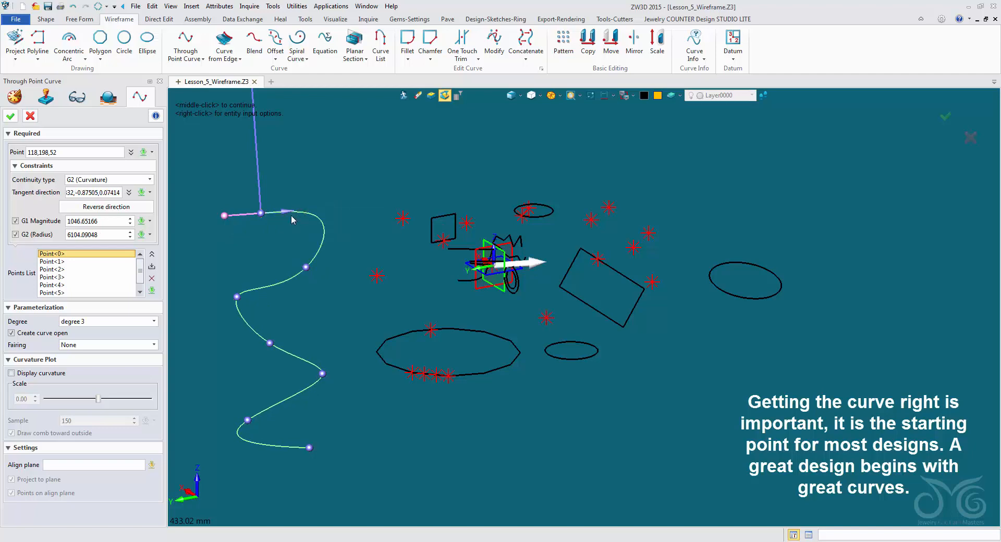
Get the start point's tangent from another curve, using the small rectangle's upper edge as reference.
right_click(224, 215)
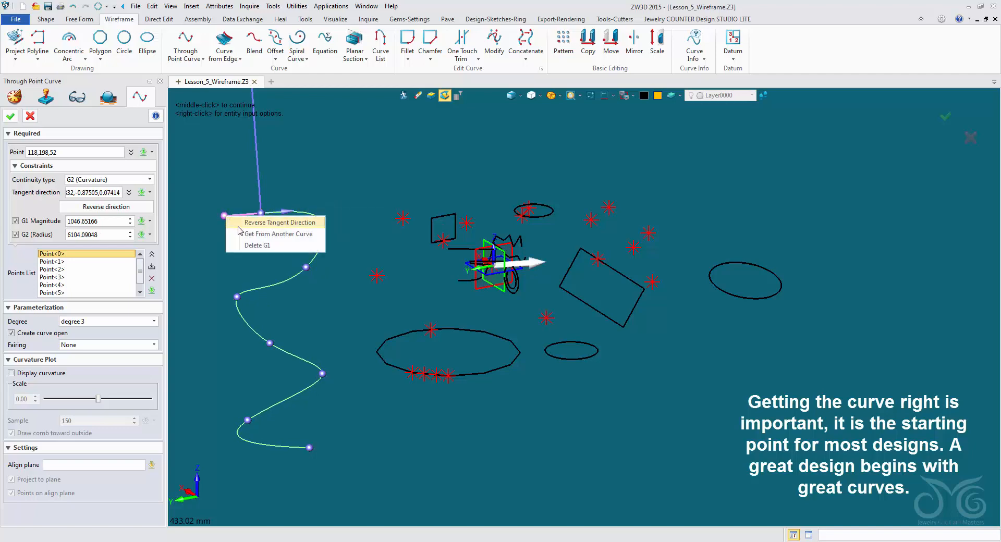
click(241, 235)
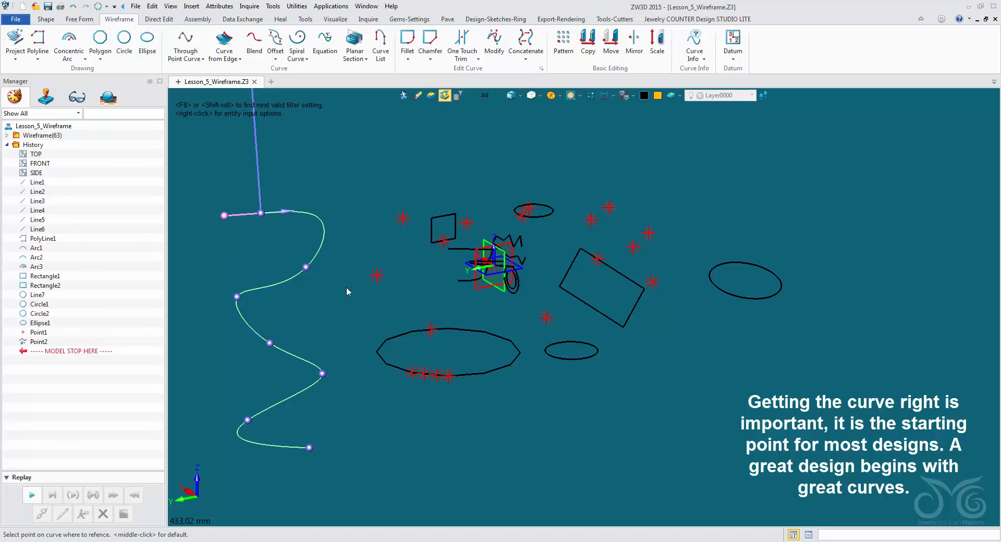
click(401, 337)
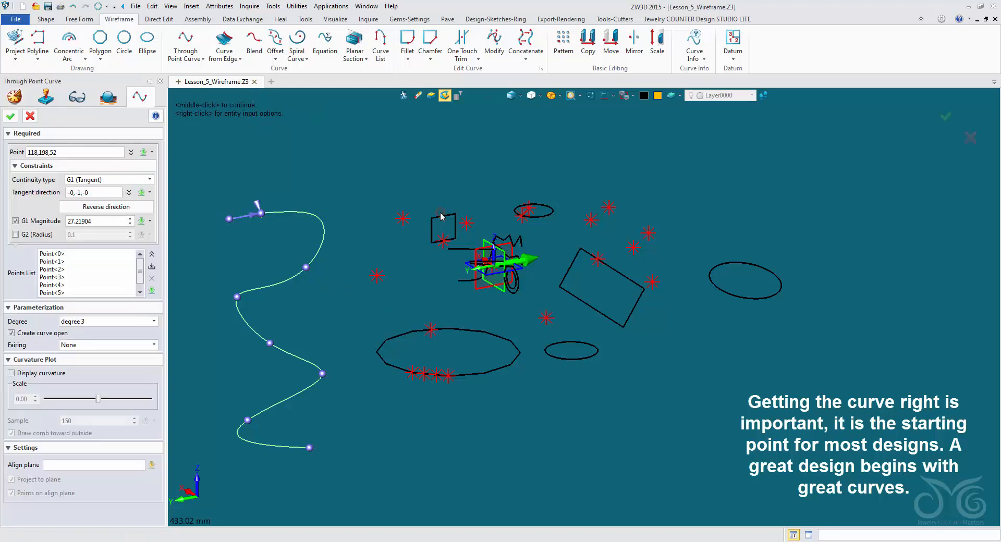
mouse_move(332, 175)
right_down()
mouse_move(339, 236)
mouse_move(336, 178)
right_up()
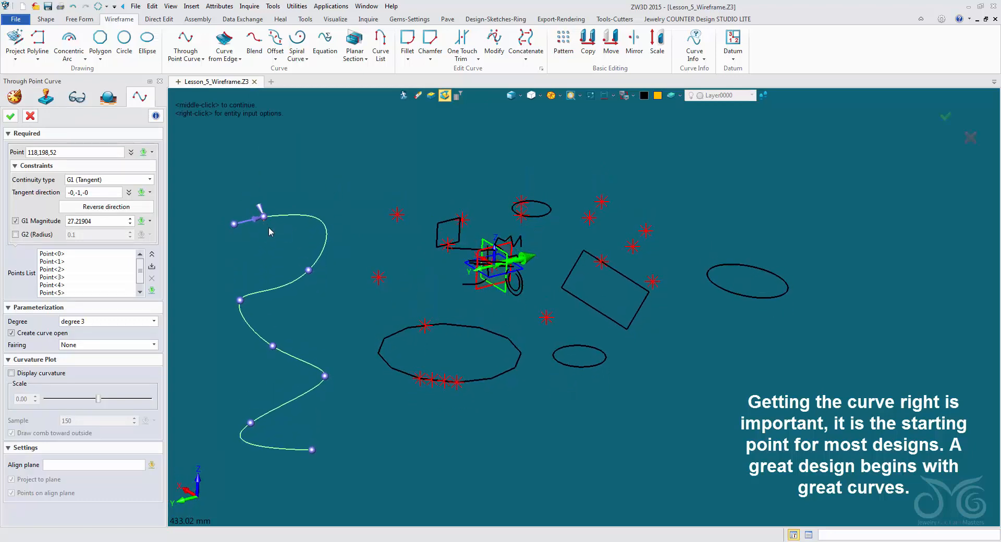
Constrain the curve's fourth point, at 76,211,-69, with a tangent direction along the Y Axis.
click(309, 271)
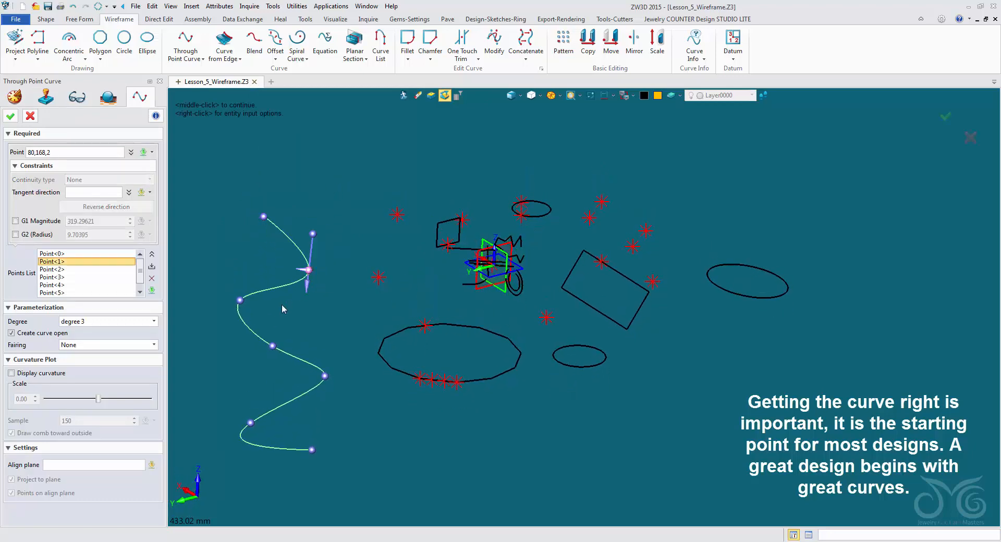
click(241, 301)
click(273, 346)
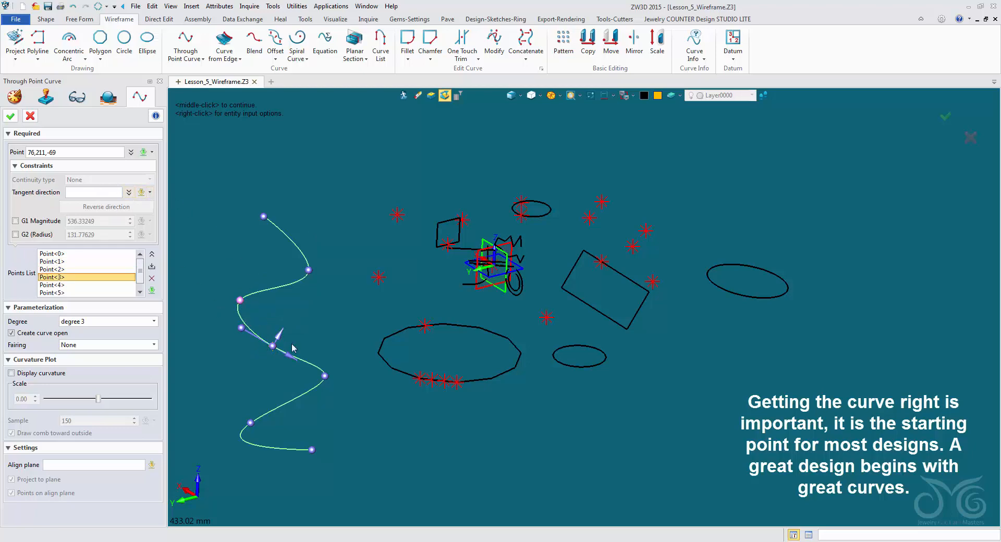
click(92, 193)
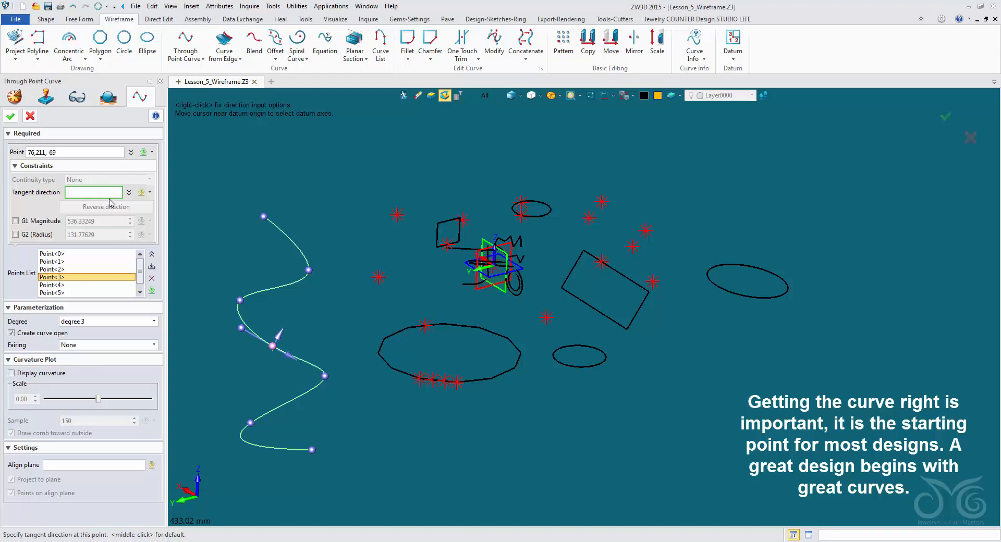
click(129, 192)
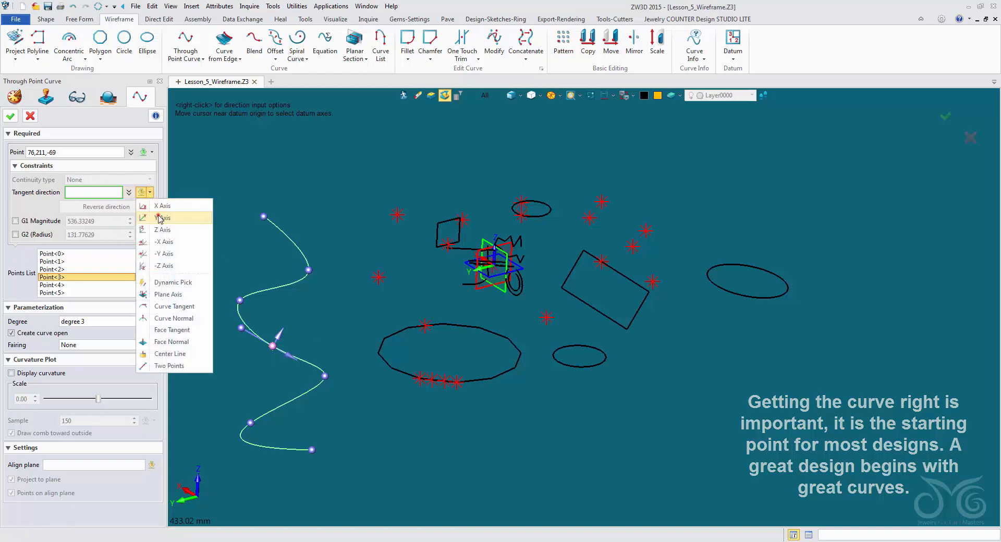
click(160, 218)
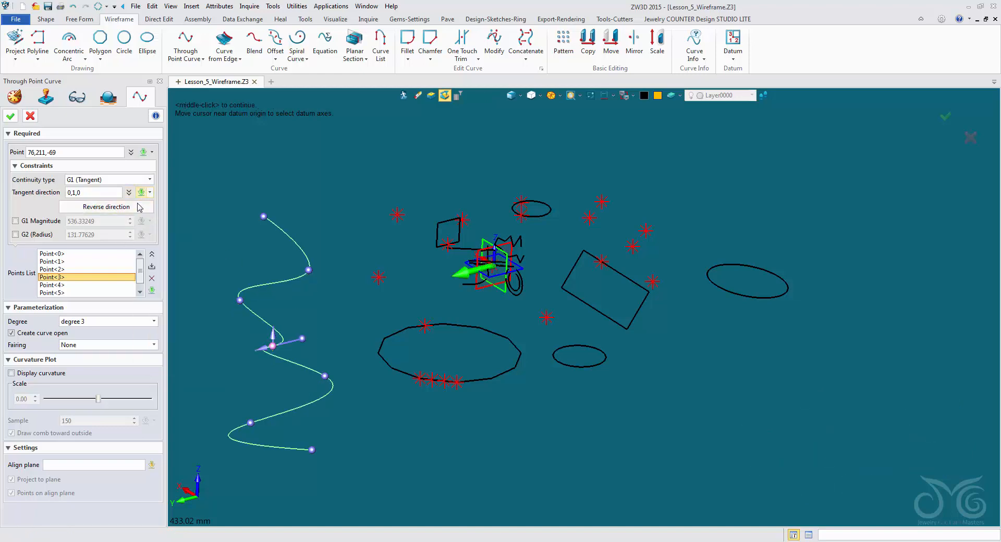
Reverse the fourth point's tangent direction several times to compare the curve shapes, ending on 0,1,0.
click(139, 208)
click(139, 207)
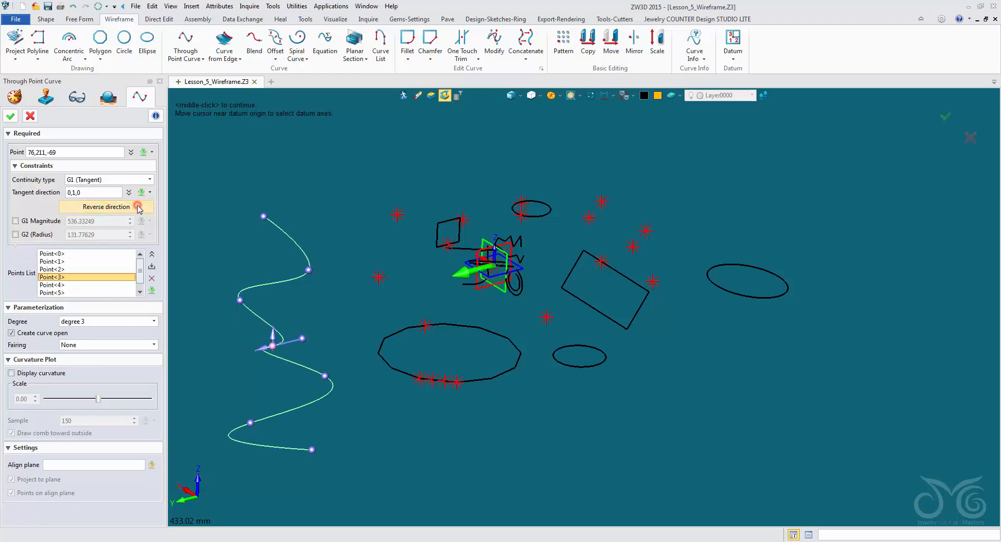
click(139, 207)
click(139, 208)
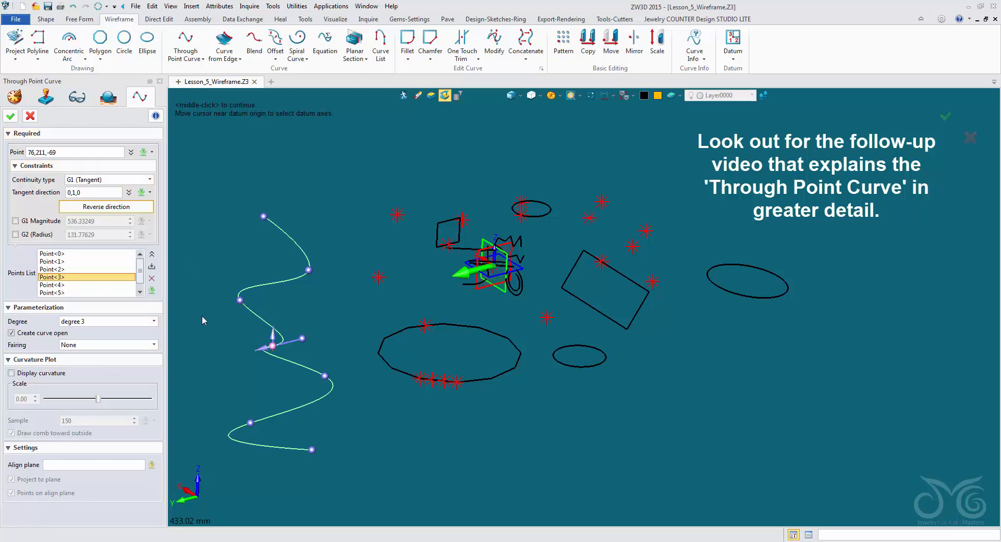
middle_drag(203, 320, 279, 193)
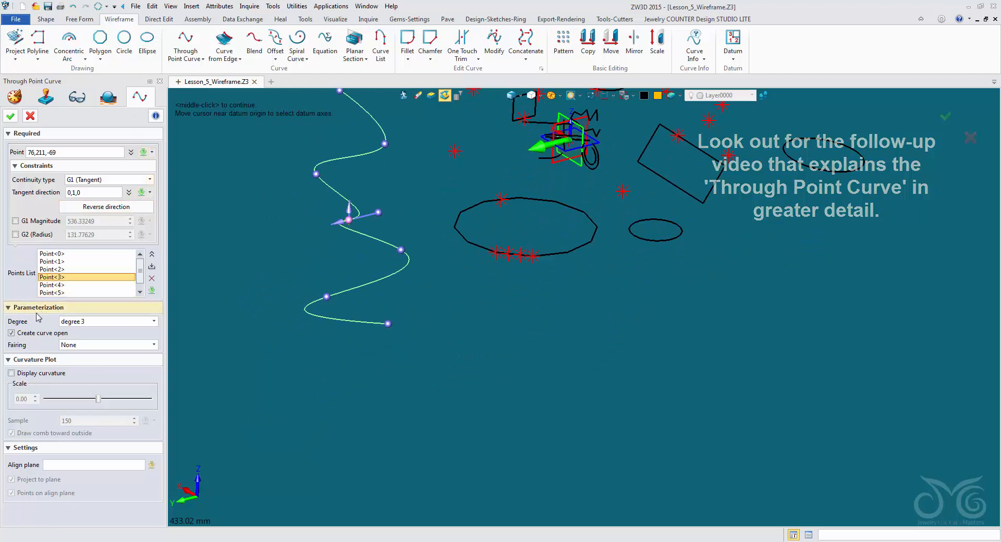
Compare the through-point curve's shape at degree 4 and degree 5, and set it back to degree 3.
click(91, 327)
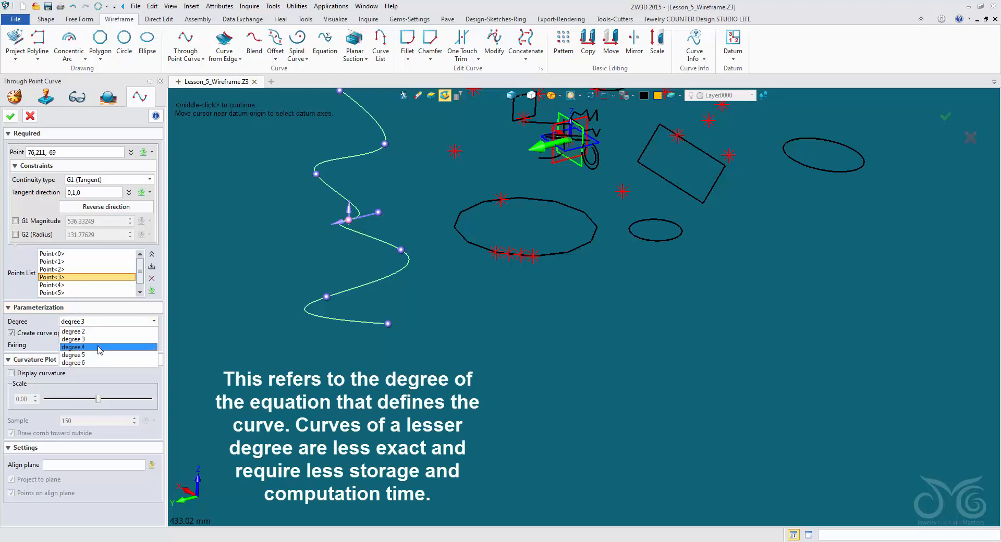
click(98, 345)
click(99, 321)
click(98, 354)
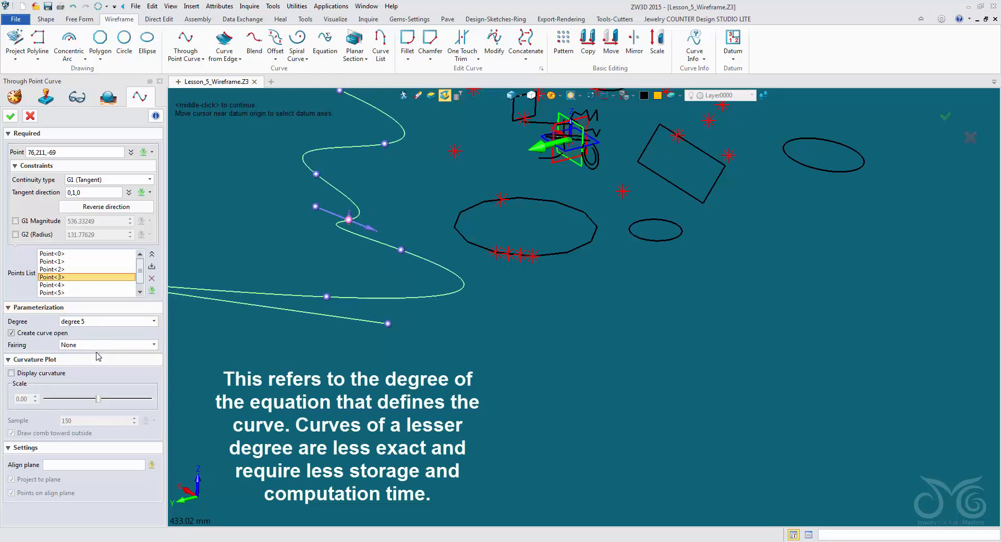
click(99, 321)
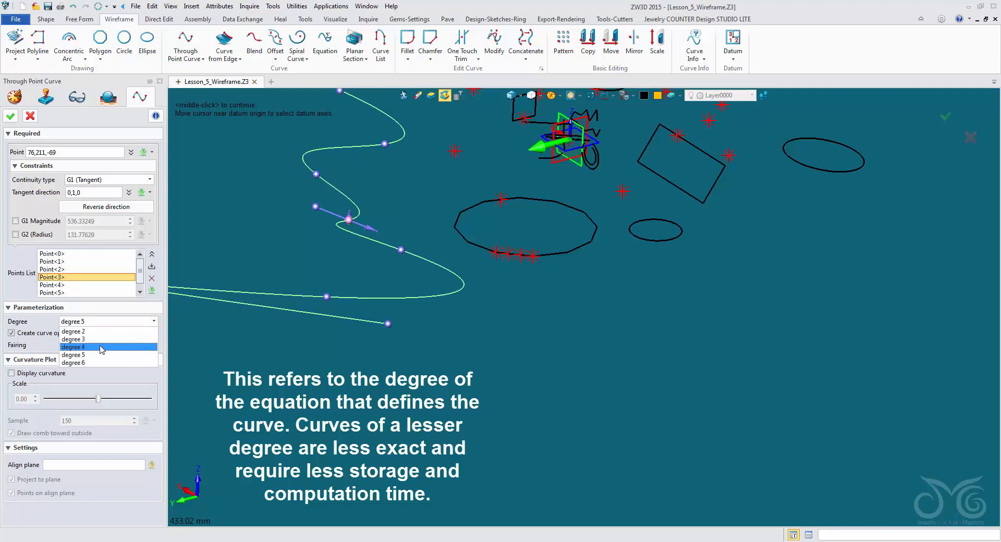
click(101, 347)
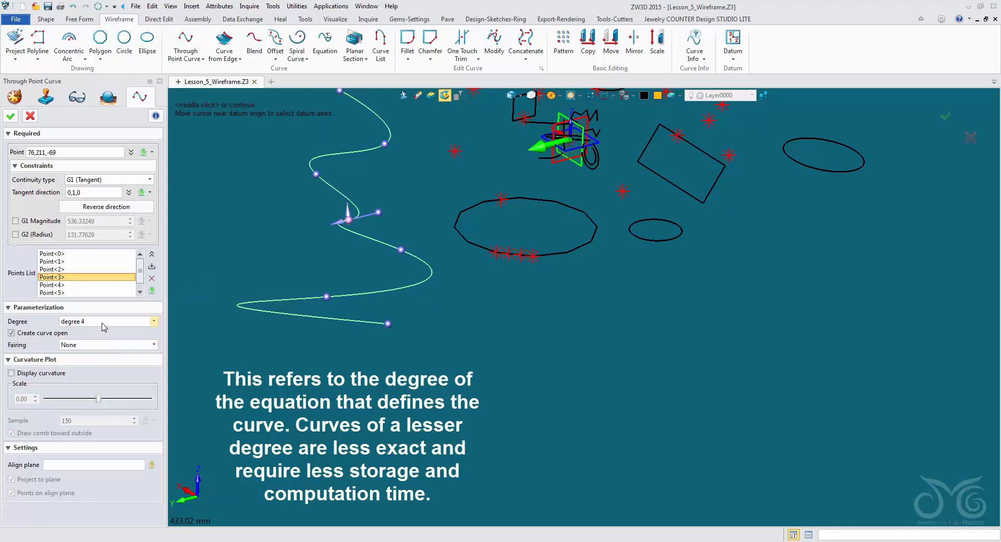
click(103, 327)
click(101, 340)
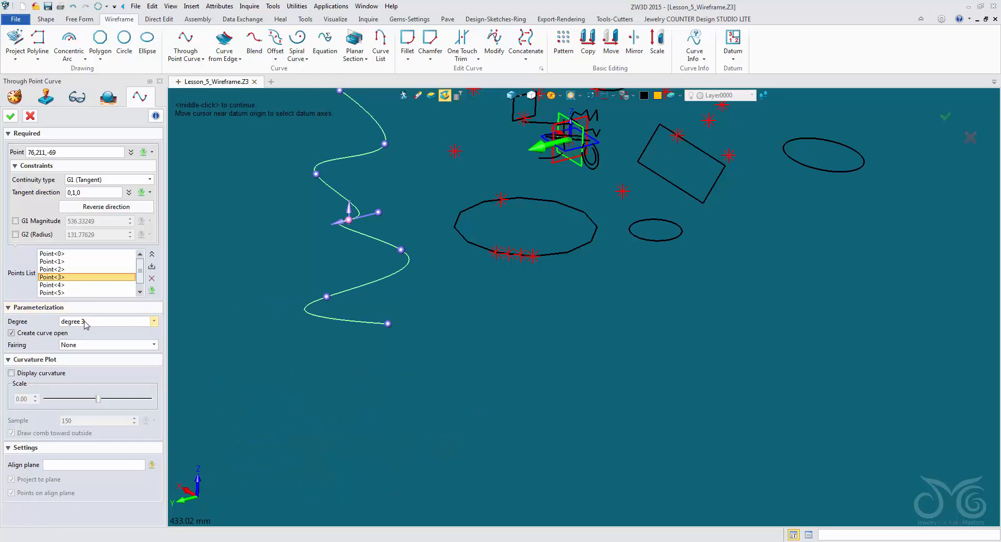
Switch the through-point curve between closed and open to compare them, and create it as an open curve.
click(32, 333)
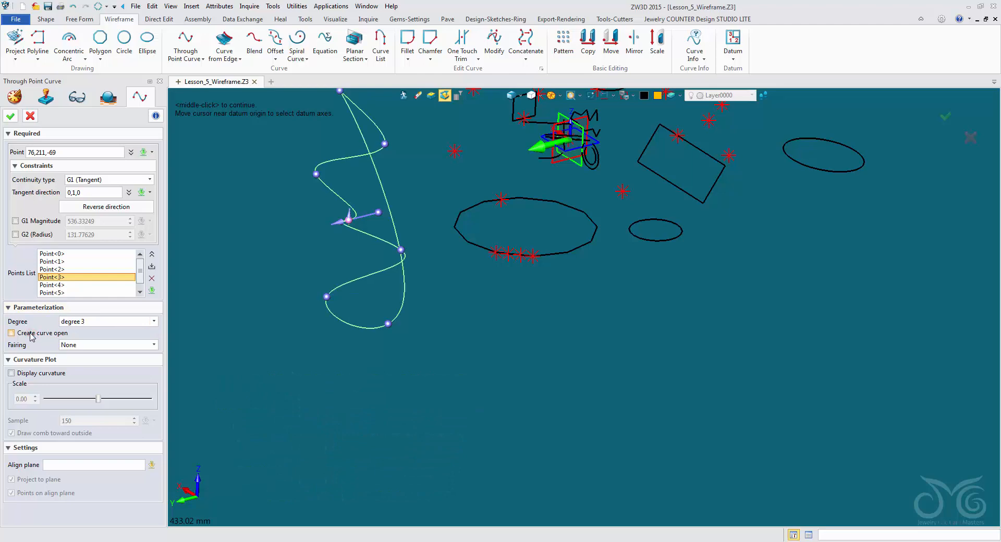
click(30, 333)
click(32, 333)
right_drag(298, 174, 309, 280)
mouse_move(300, 363)
right_down()
mouse_move(369, 366)
mouse_move(313, 358)
right_up()
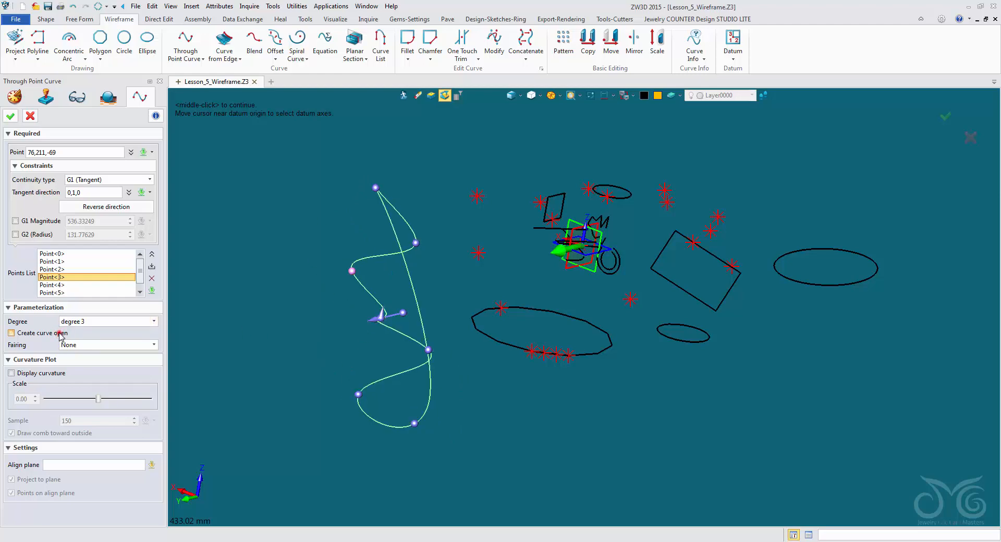
click(60, 334)
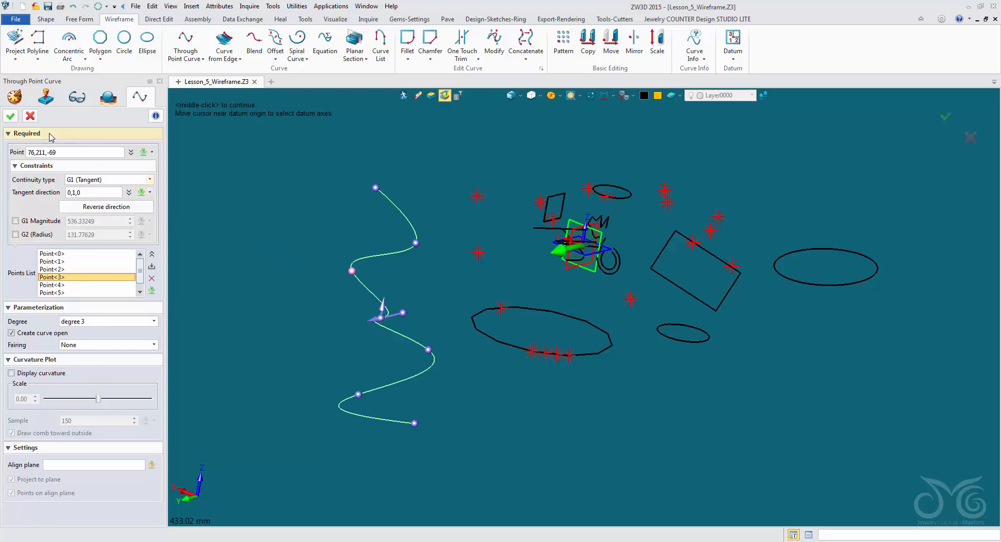
click(11, 117)
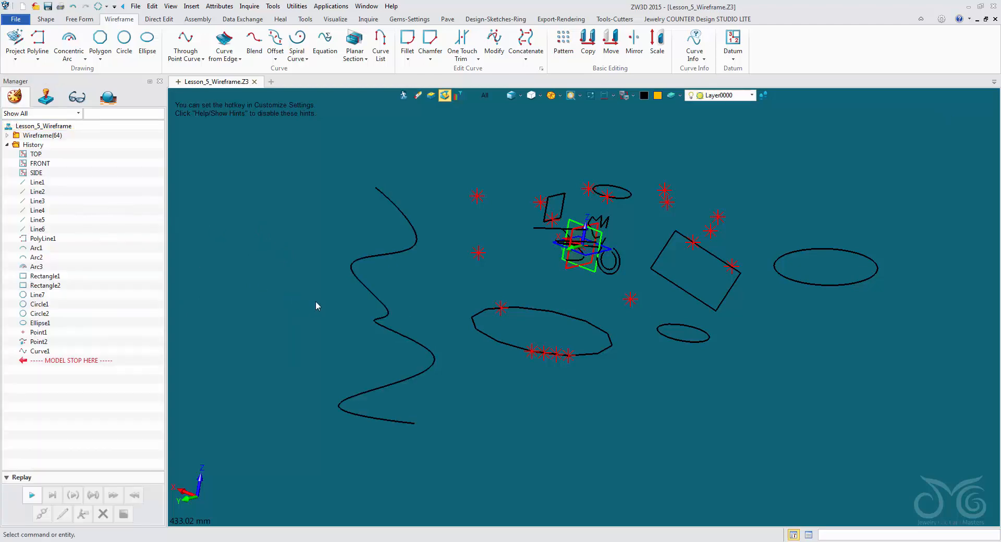
Create a degree 3 Control Point curve below the polygon, with 17 points zigzagging across, looping round and returning beneath.
click(194, 58)
click(211, 92)
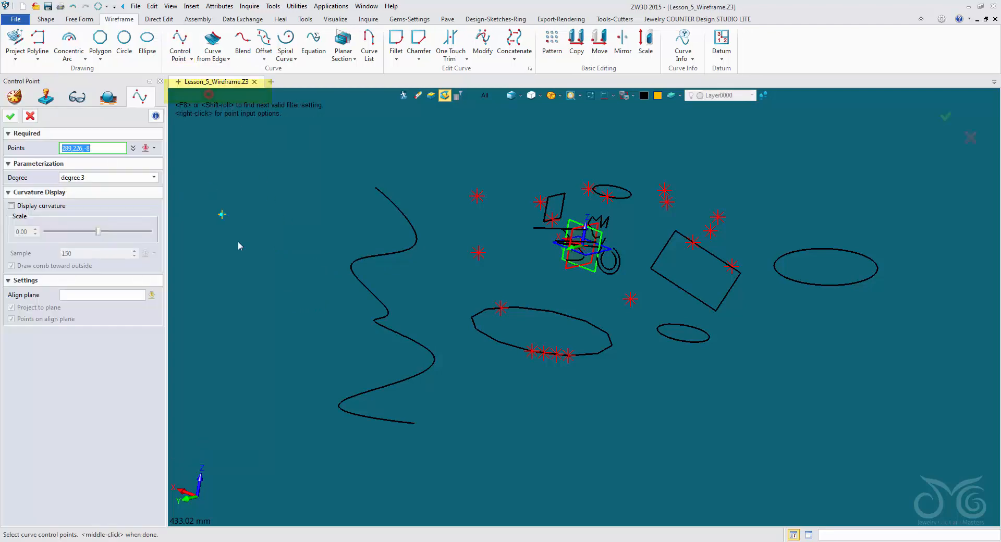
scroll(246, 212, down, 1)
middle_drag(245, 212, 213, 177)
click(396, 346)
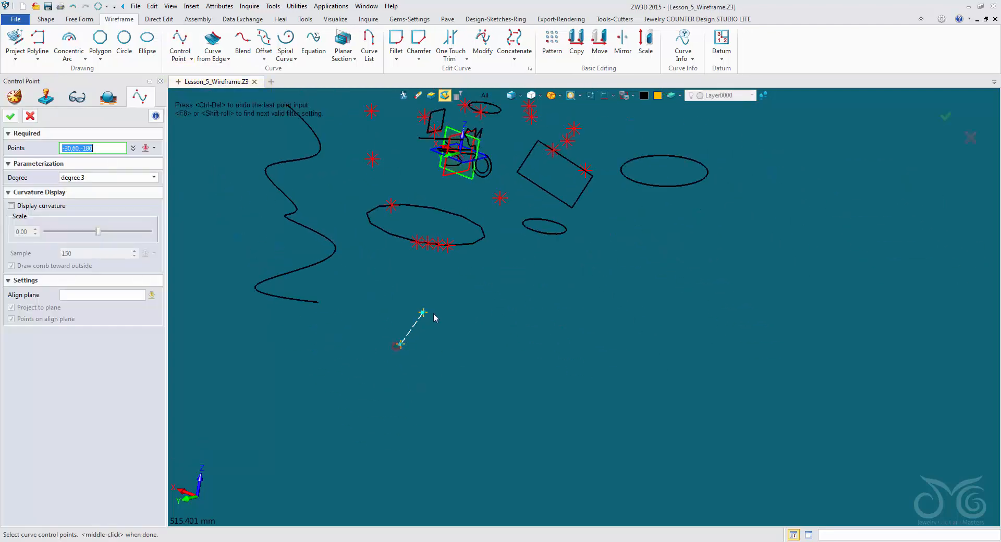
click(460, 362)
click(504, 300)
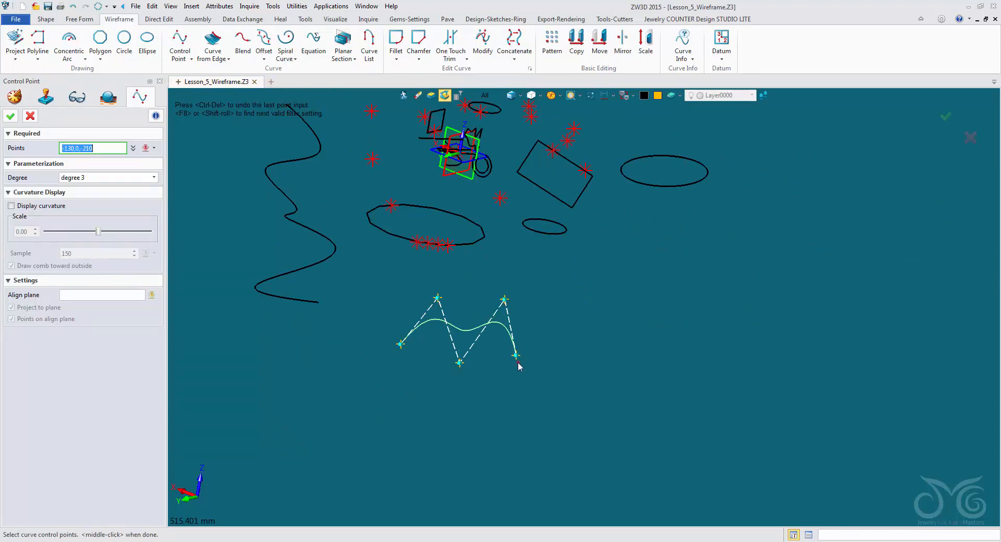
click(516, 355)
click(596, 308)
click(634, 350)
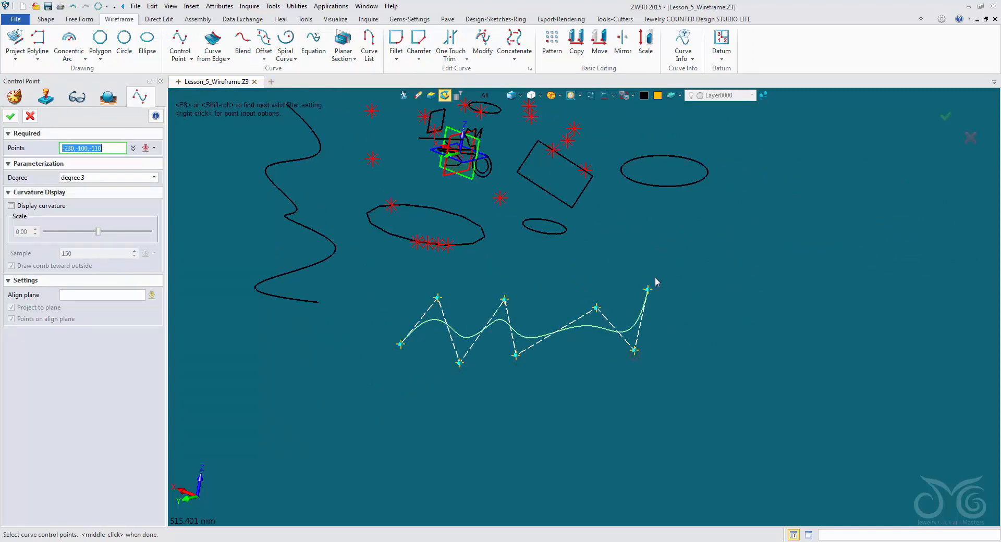
click(658, 265)
click(720, 248)
click(746, 288)
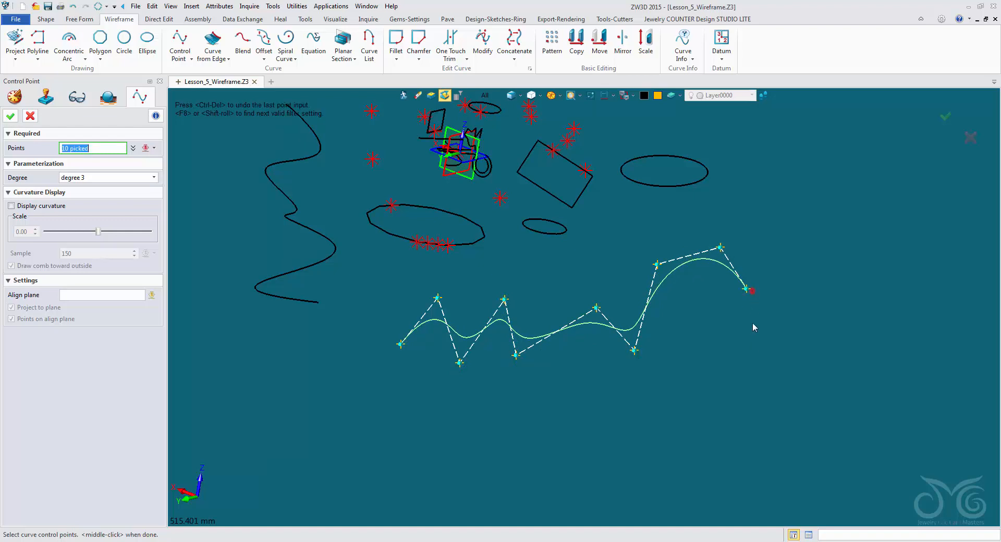
click(727, 394)
click(637, 432)
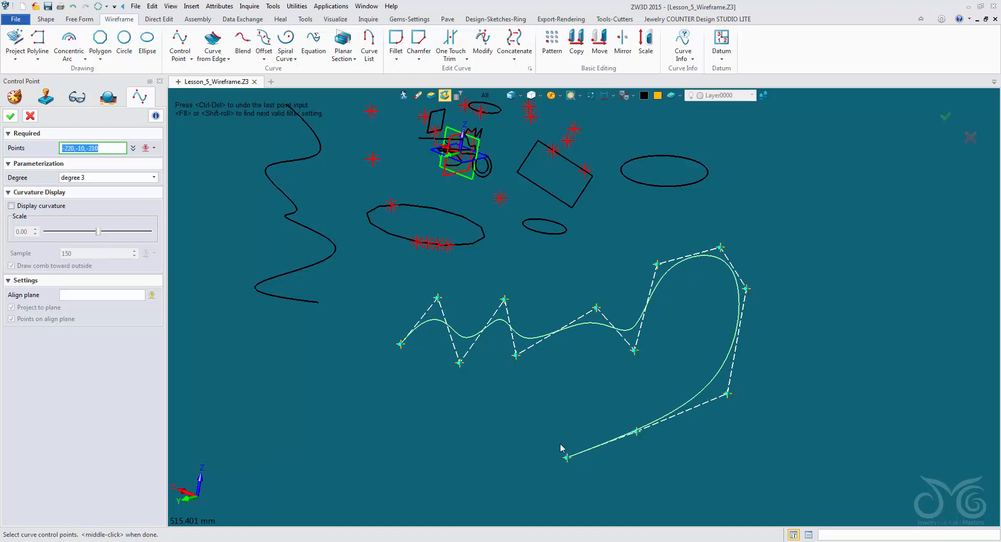
click(552, 418)
click(530, 449)
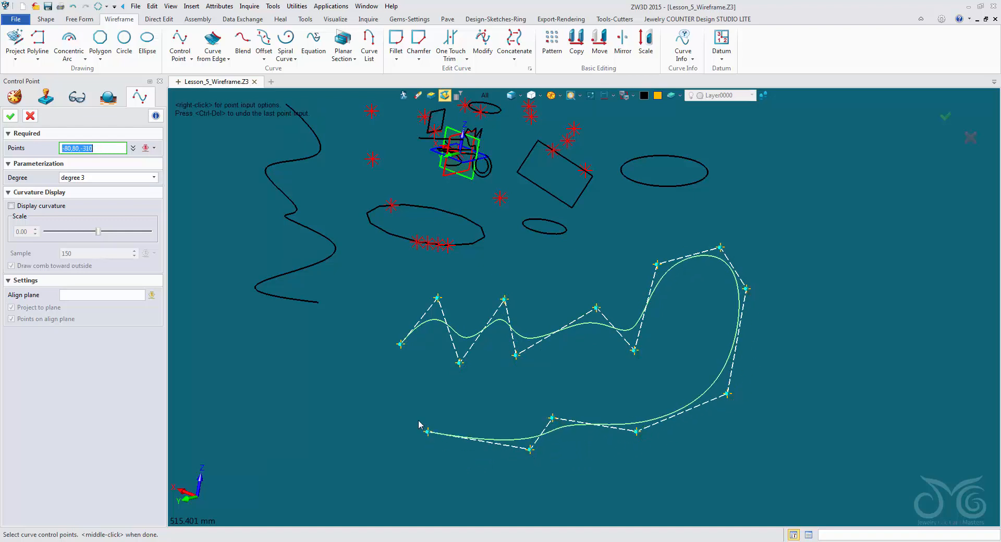
click(417, 411)
click(372, 432)
click(341, 391)
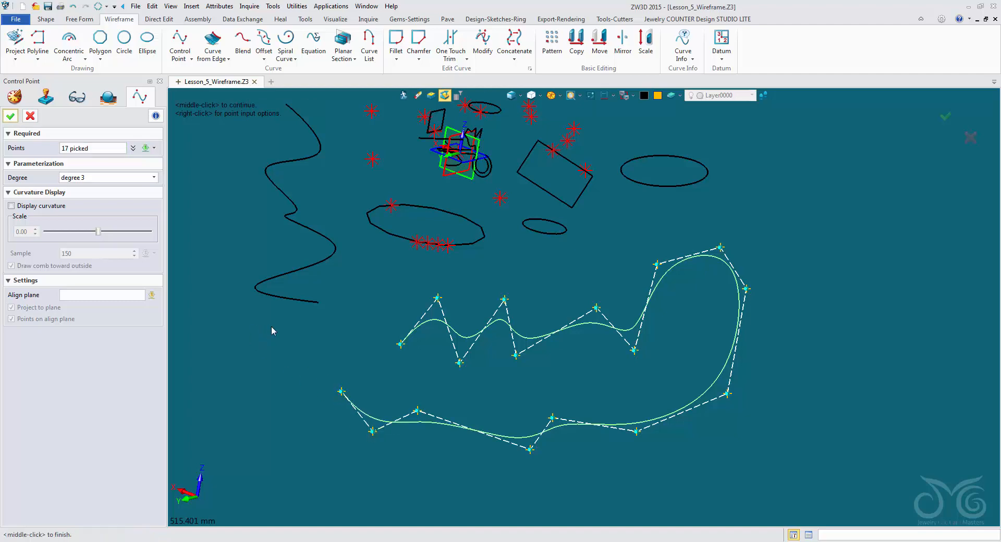
click(10, 116)
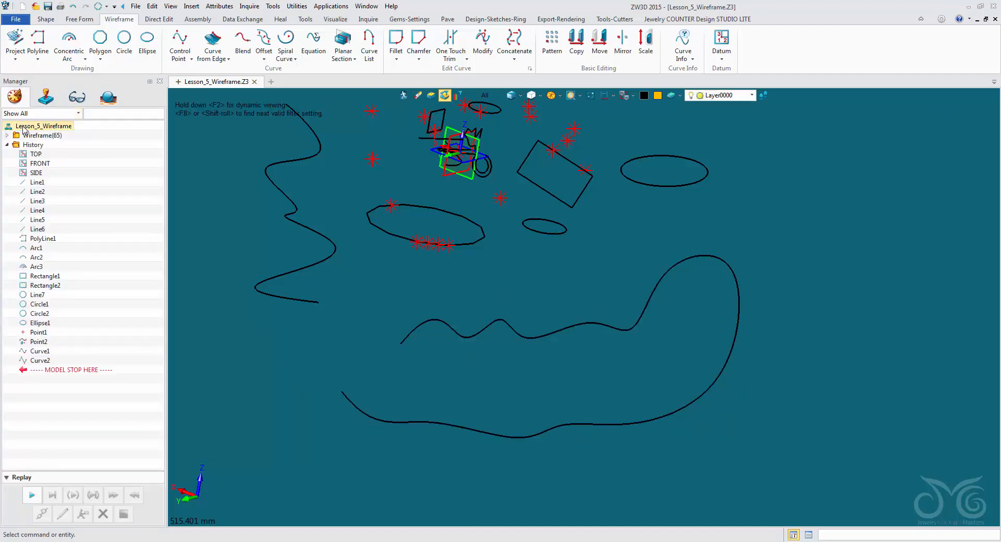
Create an open, degree 3 Point Cloud Curve from start point 150,90,80 through four existing points near the small rectangle.
click(184, 59)
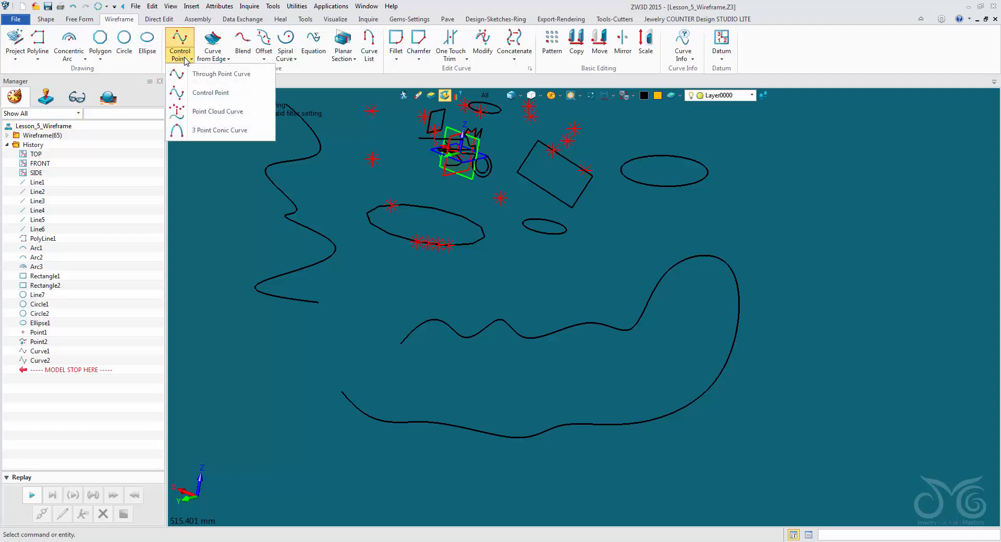
click(229, 113)
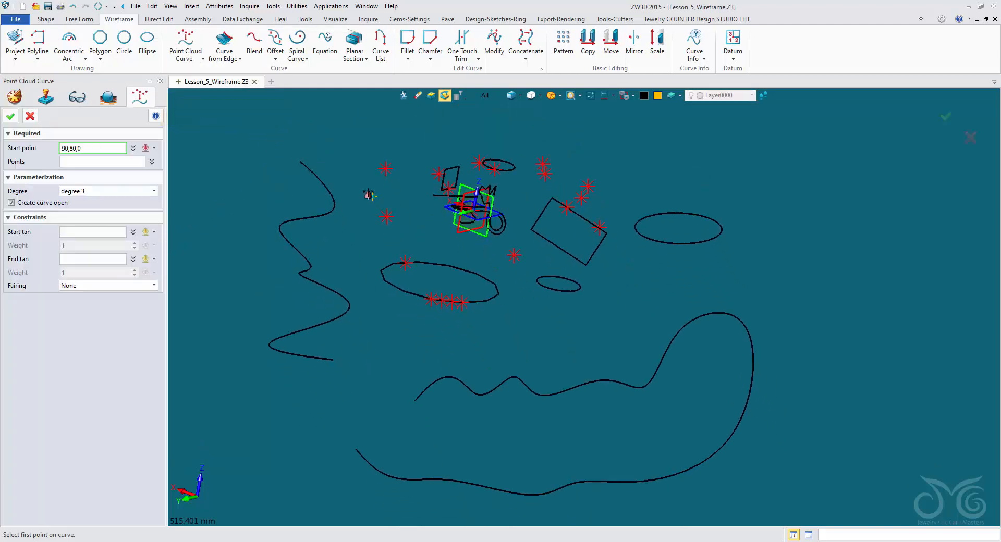
middle_drag(368, 193, 372, 265)
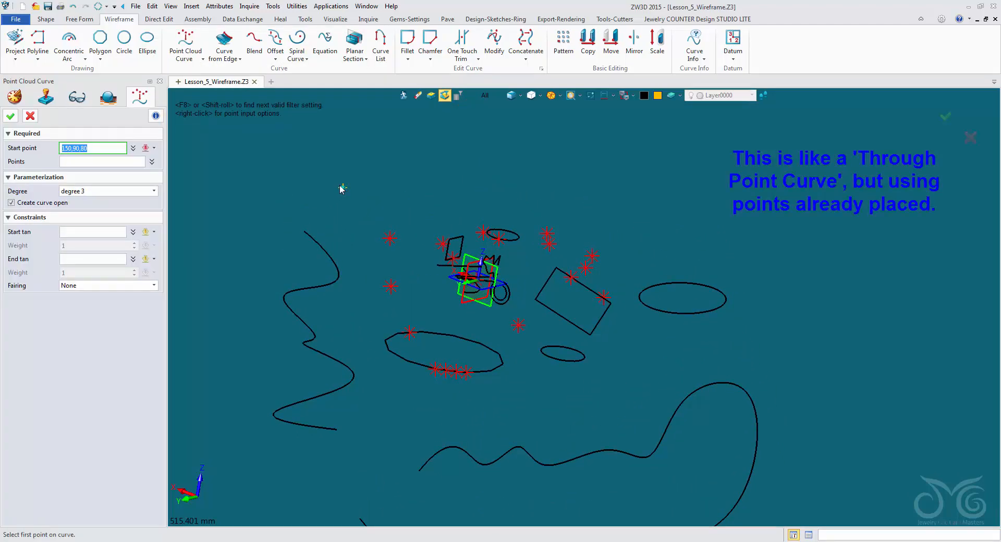
click(341, 188)
click(389, 238)
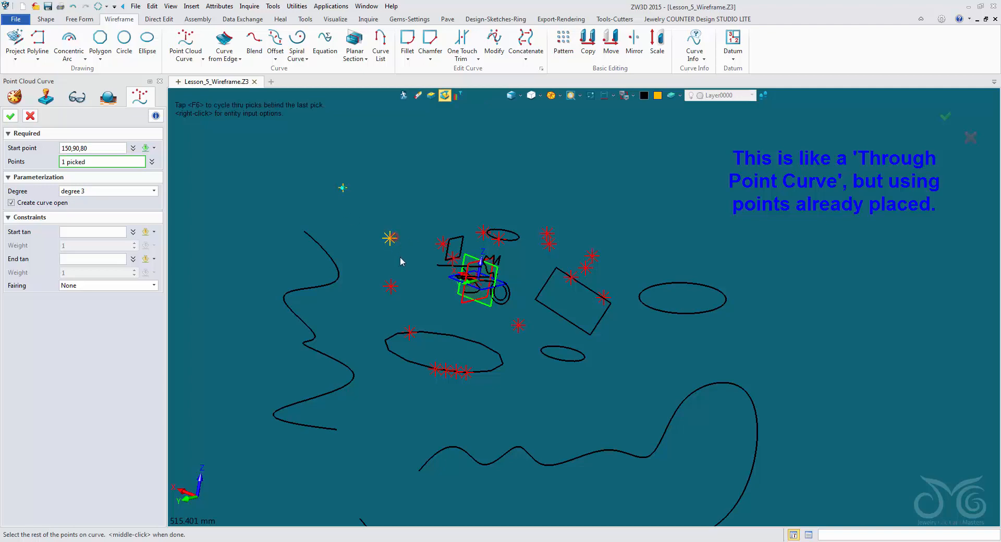
click(390, 287)
click(442, 243)
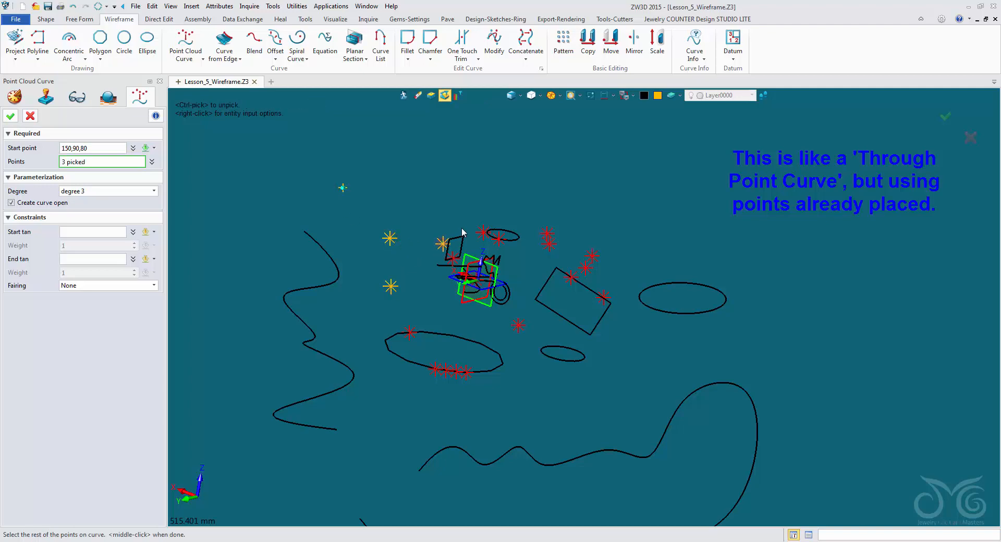
click(482, 233)
right_drag(457, 217, 451, 255)
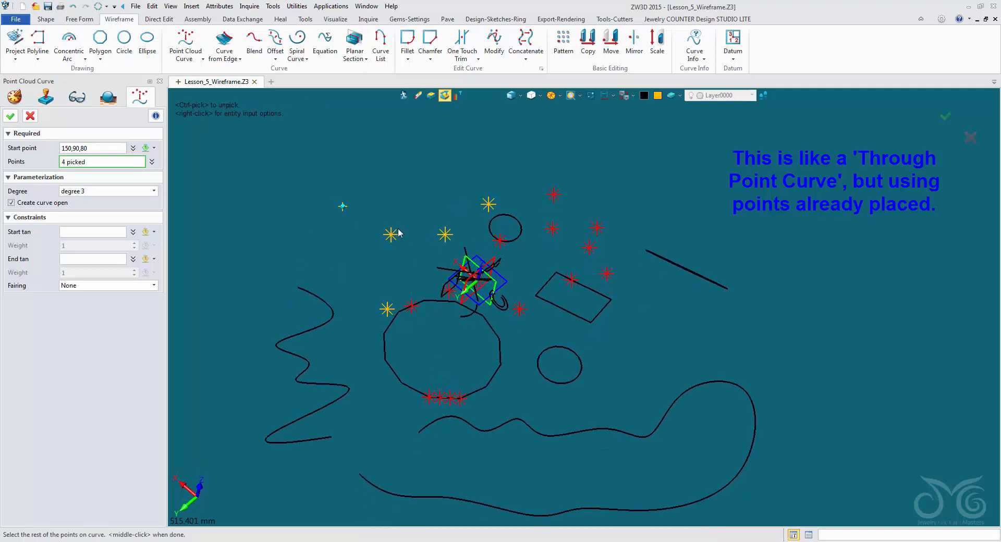
scroll(400, 232, up, 1)
click(11, 115)
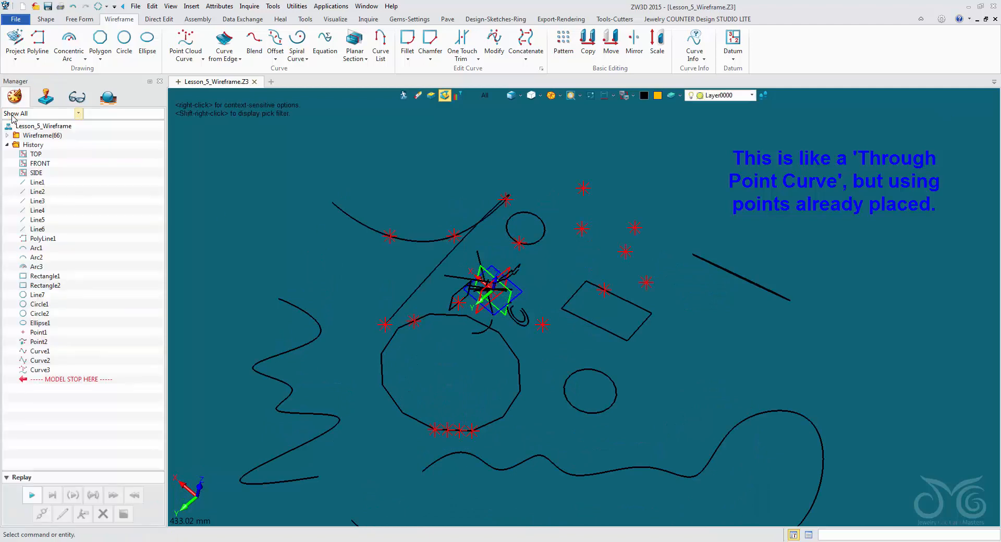
Define a 3 Point Conic Curve from 187,158,70 to 189,125,142 with its shoulder point at 151,123,74.
right_drag(319, 265, 329, 201)
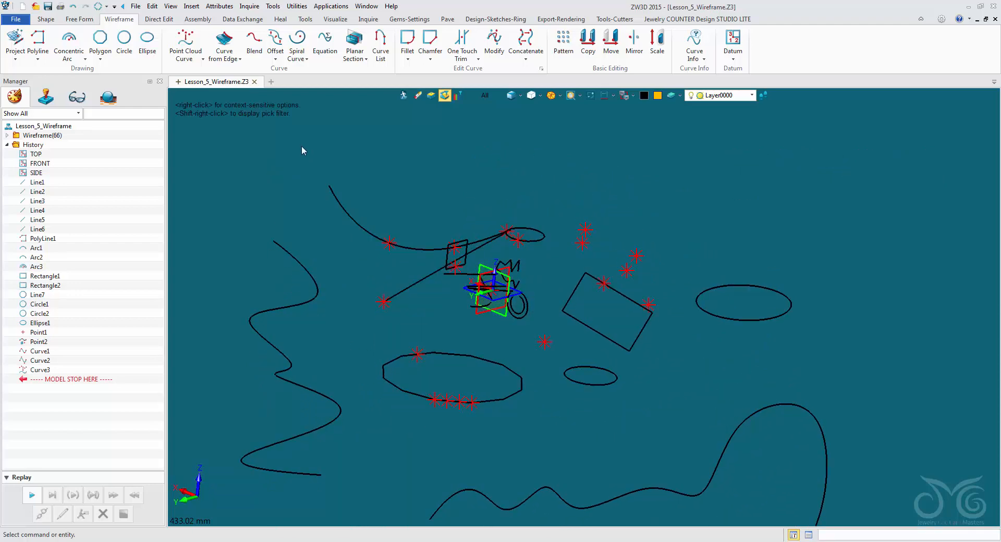
click(186, 55)
click(204, 128)
click(253, 196)
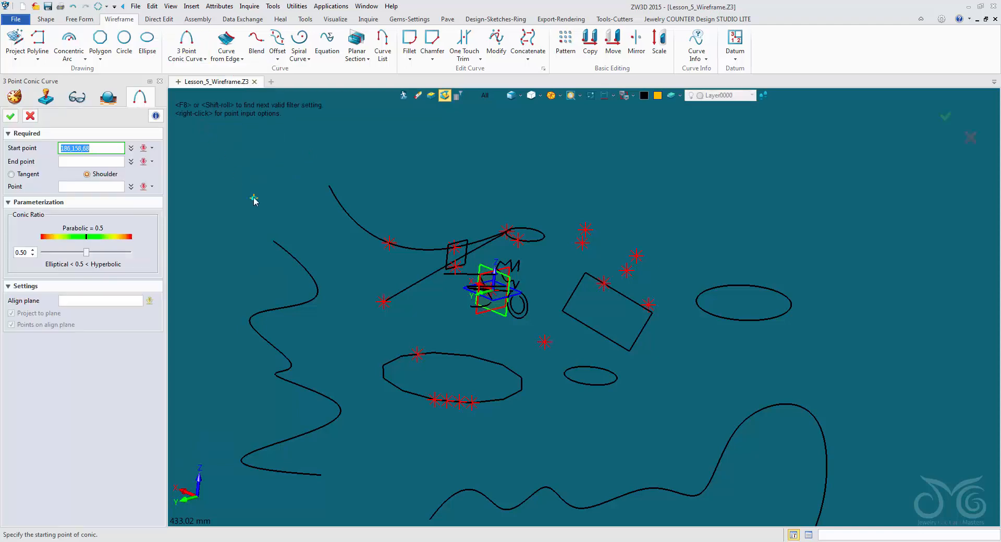
click(281, 121)
click(304, 199)
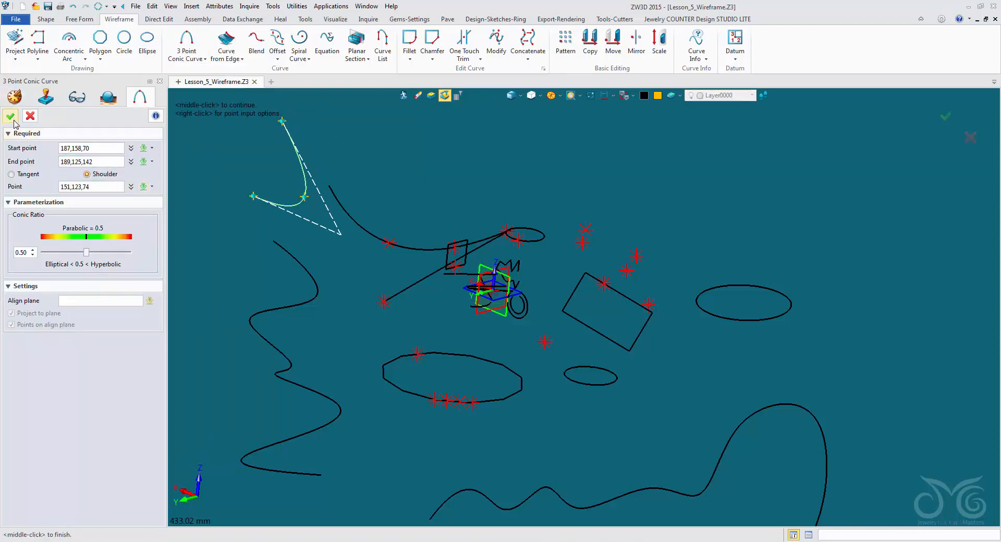
Align the conic curve to the SIDE plane and create it.
click(88, 301)
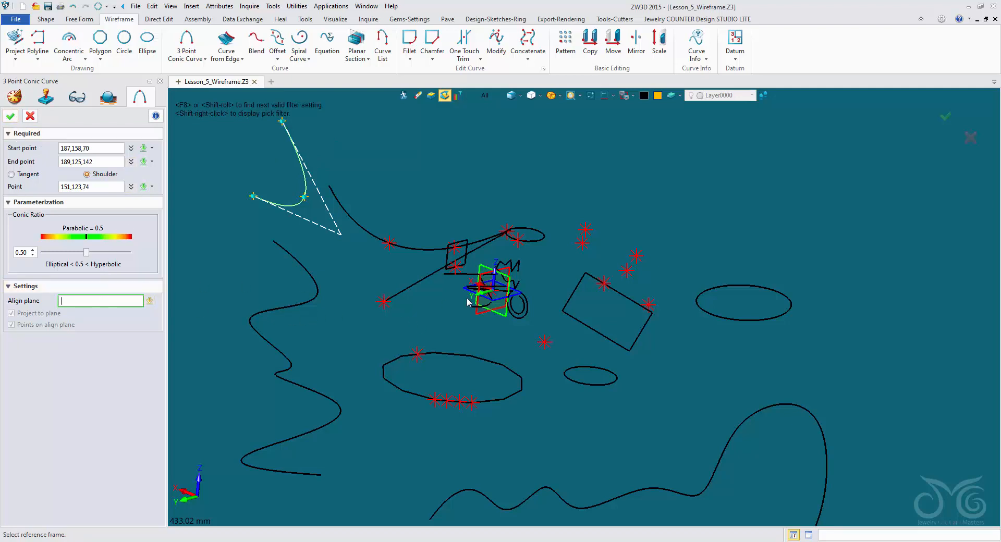
click(490, 270)
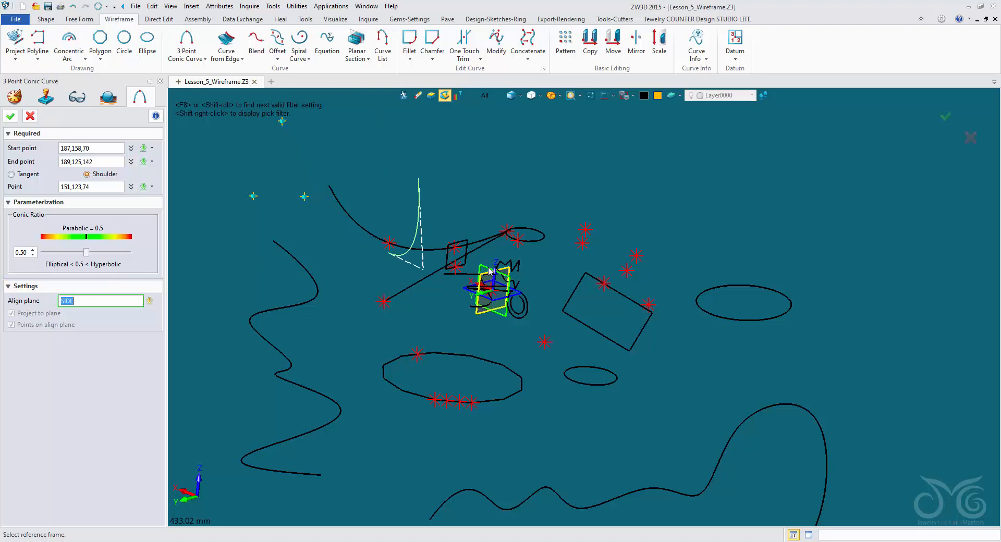
click(11, 115)
mouse_move(252, 230)
middle_down()
mouse_move(304, 239)
mouse_move(239, 232)
middle_up()
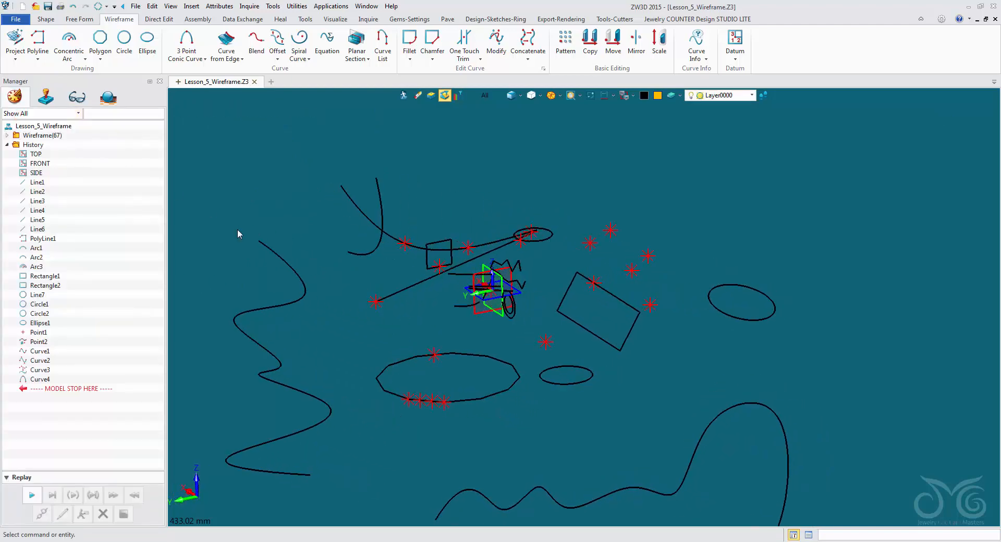
scroll(237, 230, down, 2)
scroll(233, 233, down, 1)
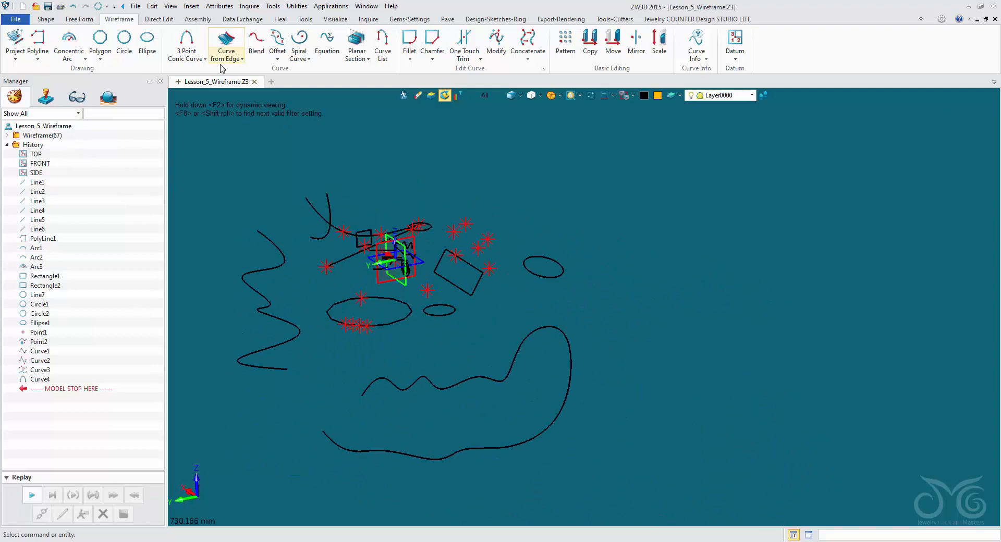
click(236, 59)
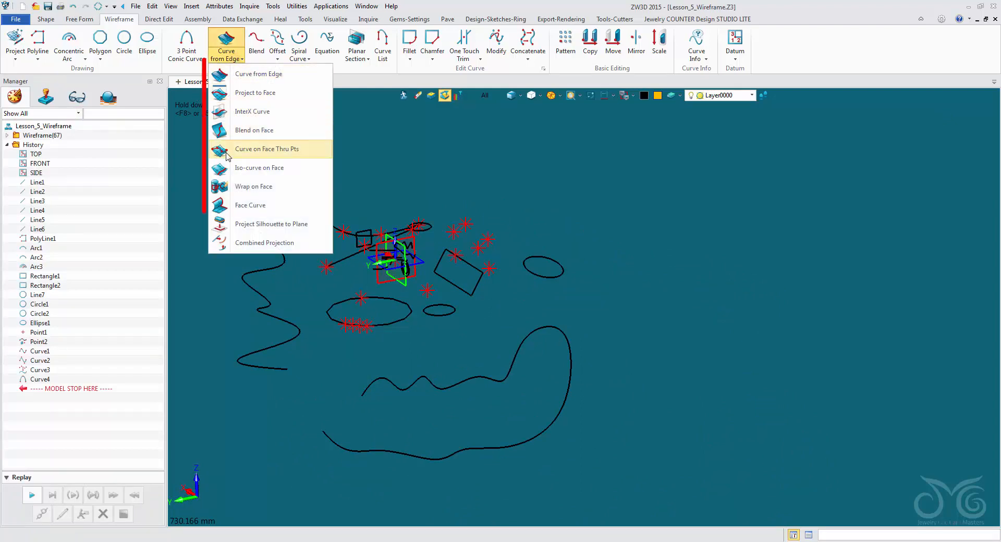
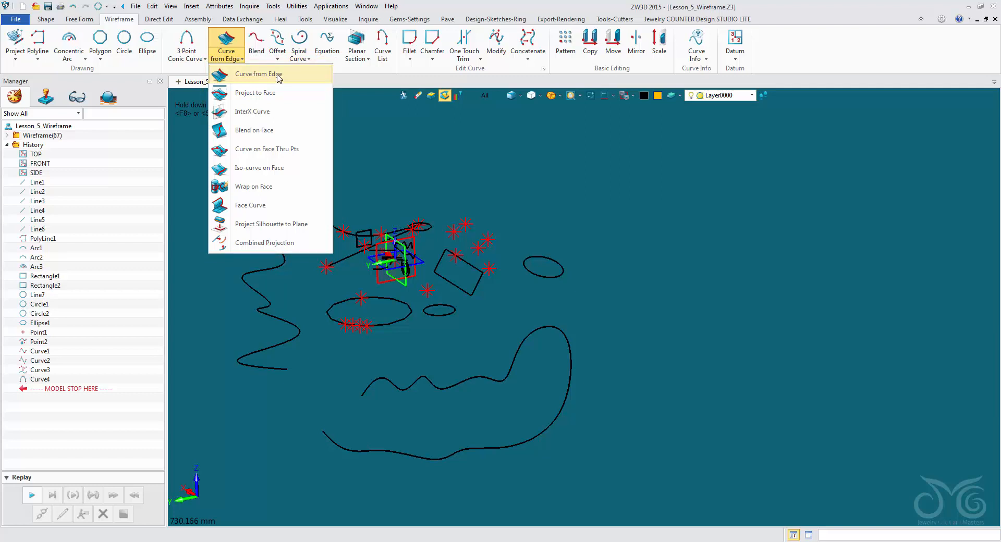
Define a Blend between the free end of the point cloud curve and the upper end of the wavy through-point curve.
click(256, 52)
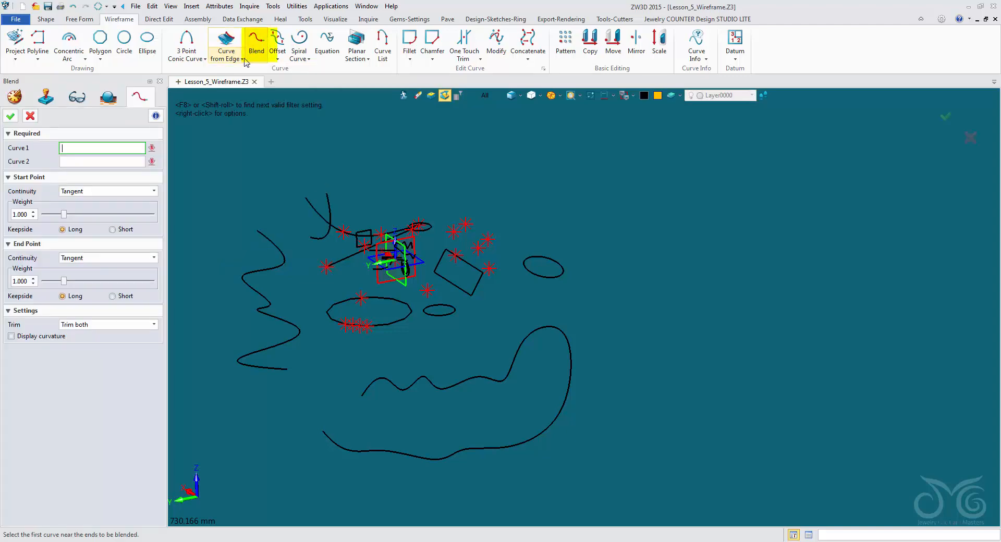
click(306, 202)
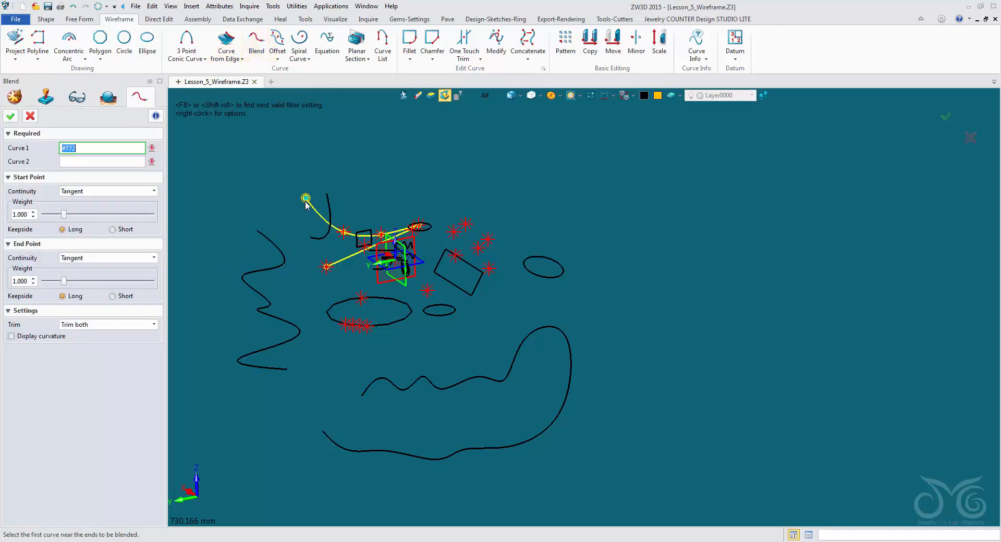
click(259, 230)
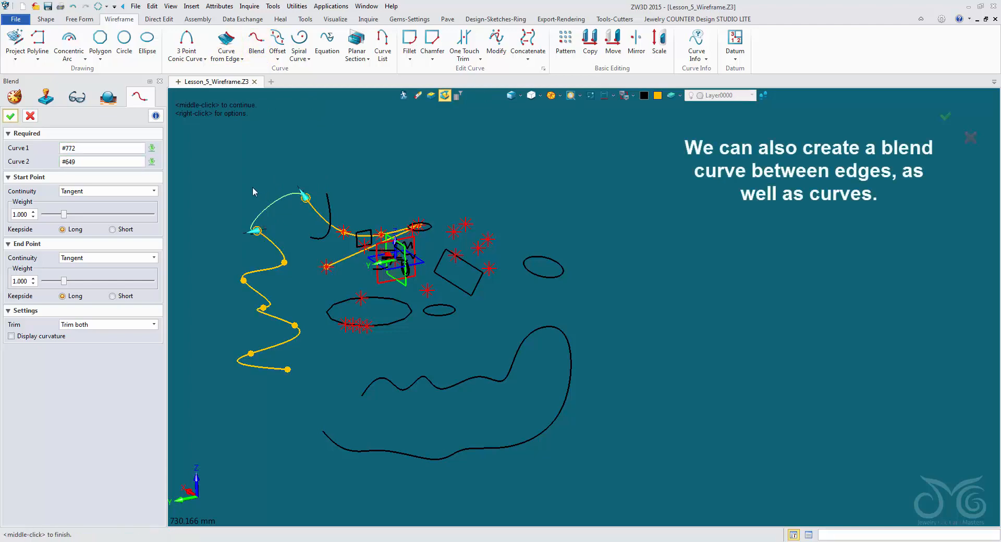
Set the blend's start point weight to 1.870 and its end point weight to 1.630.
scroll(245, 192, up, 5)
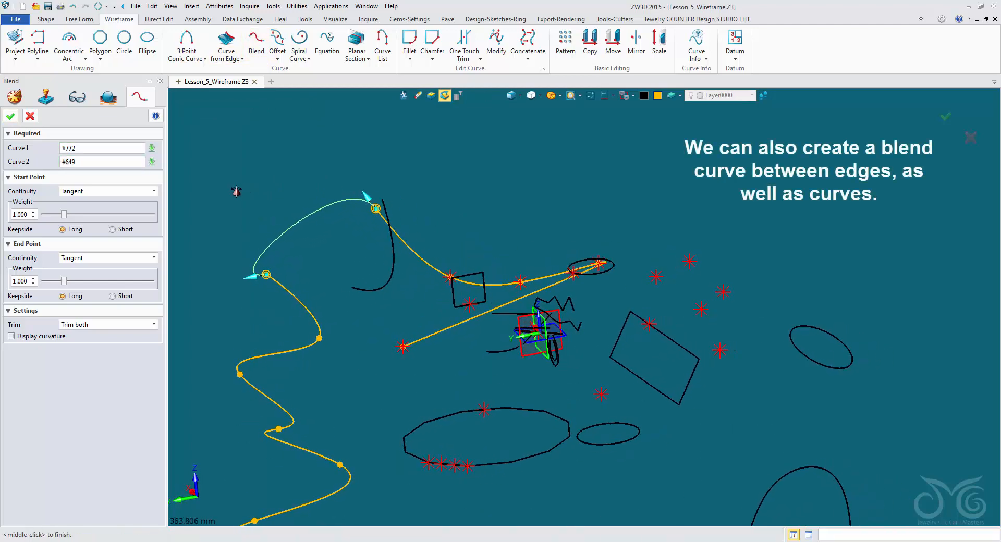
scroll(233, 209, up, 5)
scroll(475, 309, down, 2)
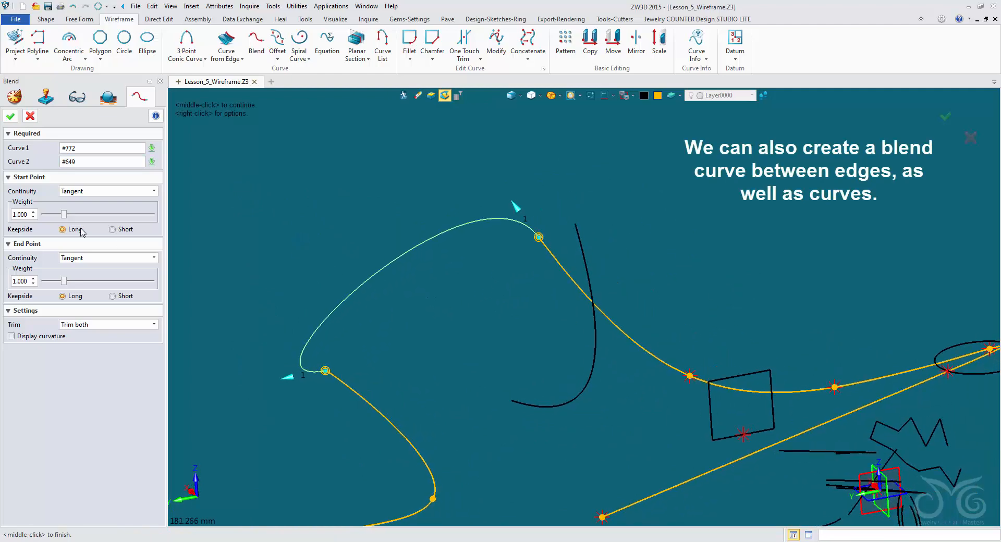
drag(64, 214, 83, 215)
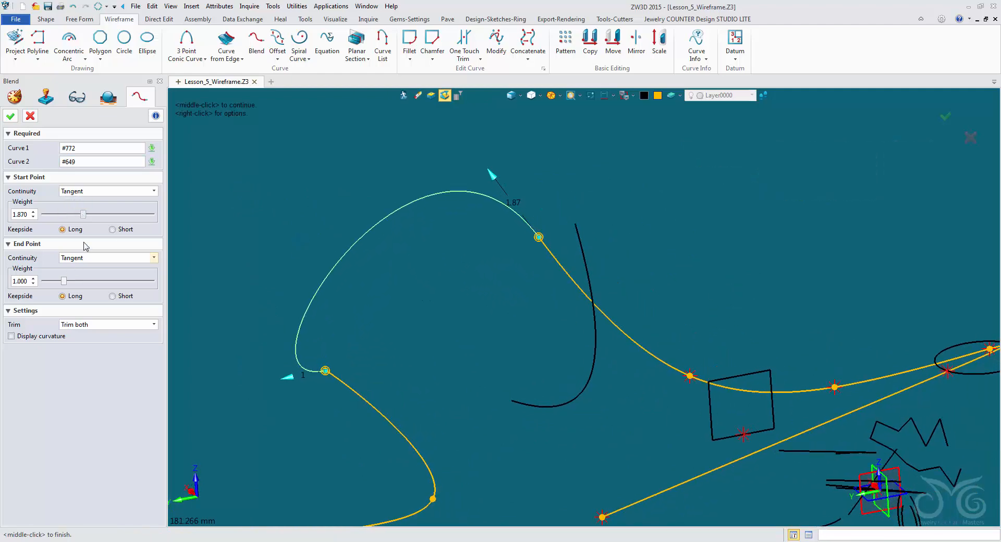
drag(64, 280, 88, 285)
mouse_move(247, 391)
mouse_down()
mouse_move(283, 381)
mouse_move(224, 384)
mouse_move(262, 381)
mouse_move(251, 381)
mouse_up()
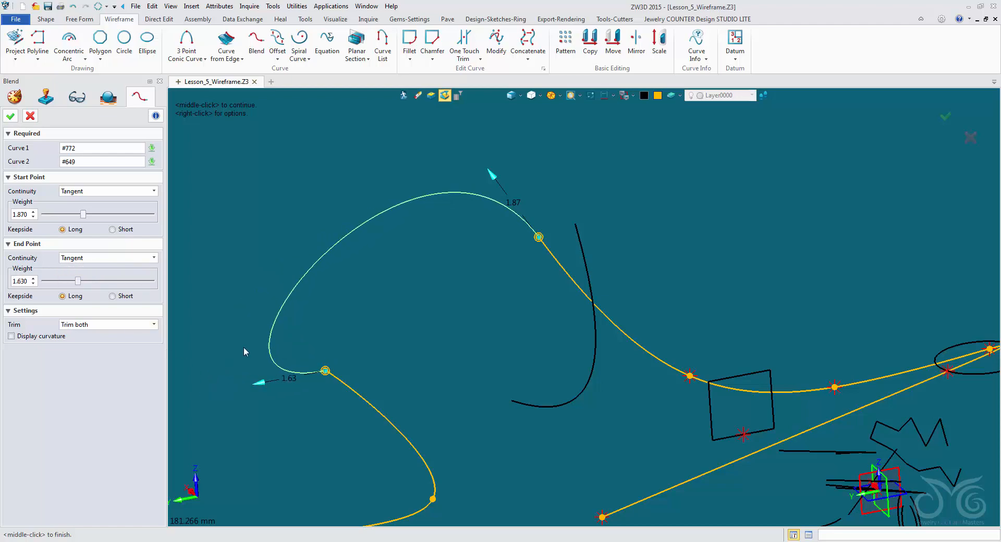
Try Curvature and Connect continuity at the blend's start point, and return it to Tangent.
right_drag(244, 348, 200, 210)
click(154, 191)
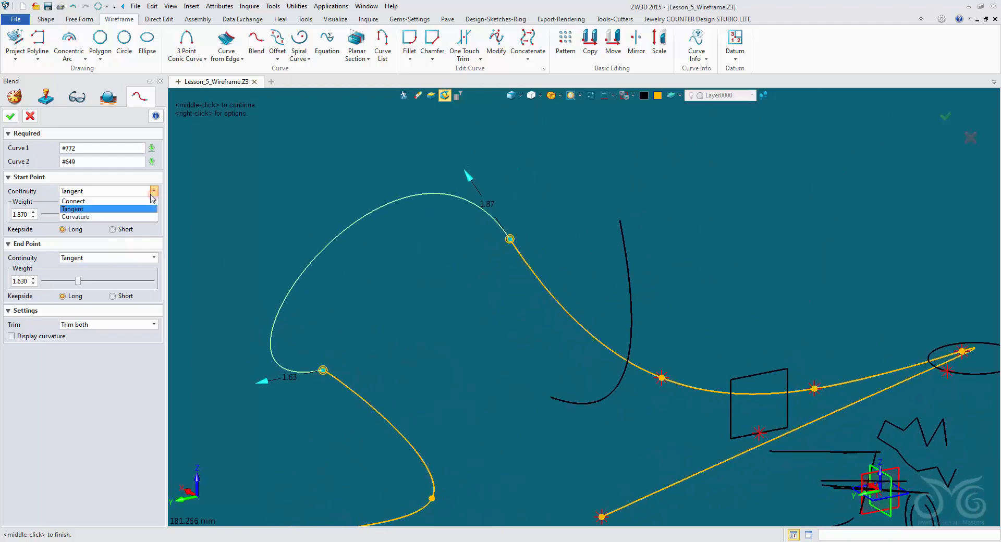
click(139, 217)
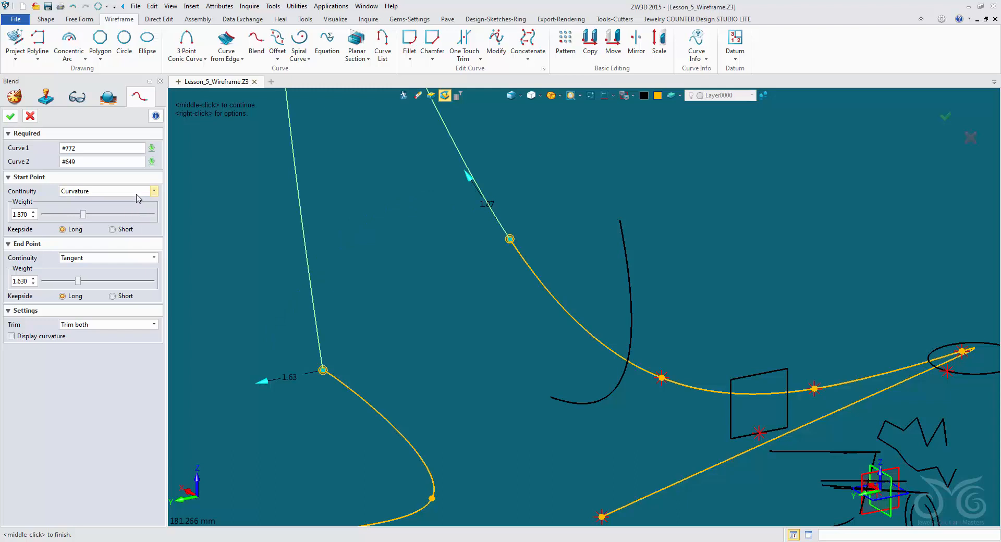
click(138, 191)
click(134, 202)
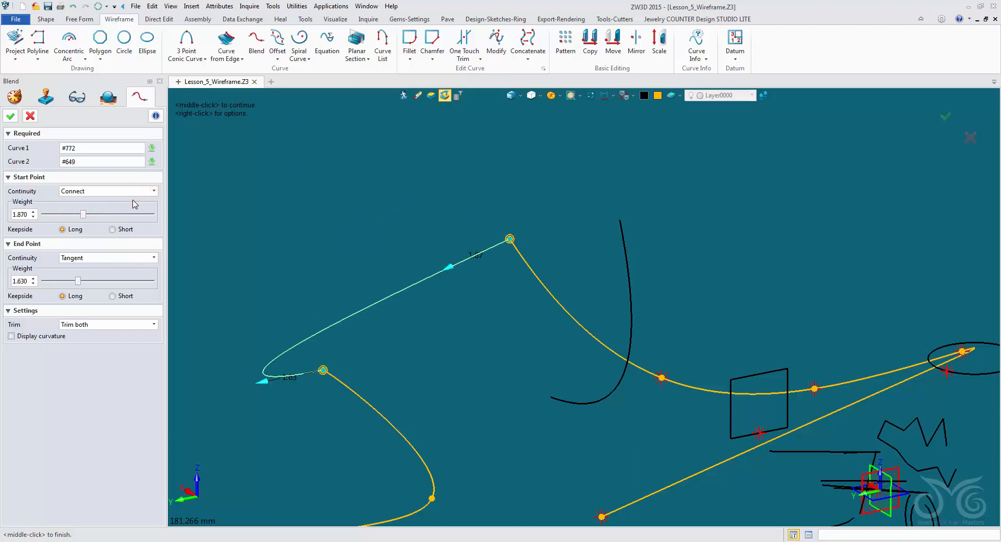
click(138, 192)
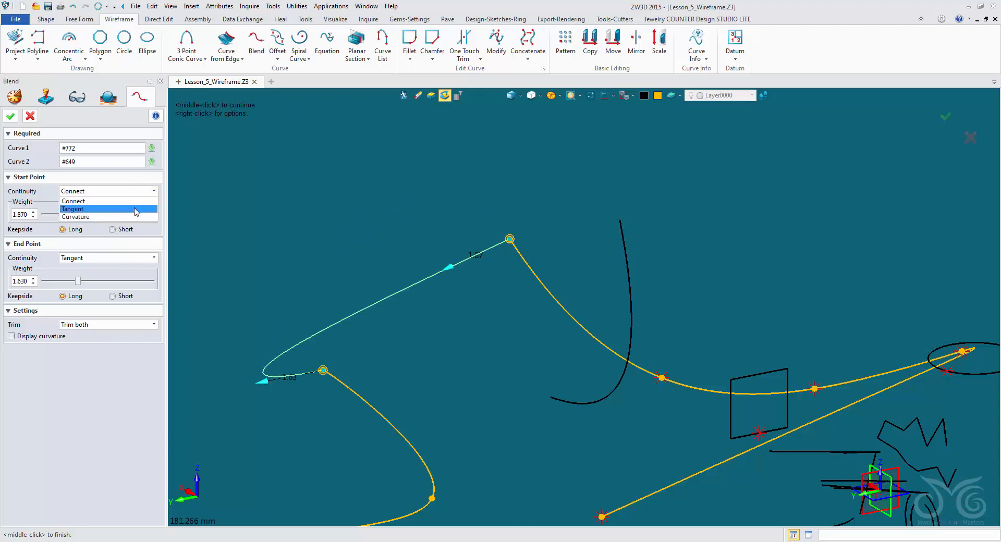
click(135, 208)
Create the defined blend curve joining the point cloud and through-point curves.
middle_drag(248, 272, 354, 238)
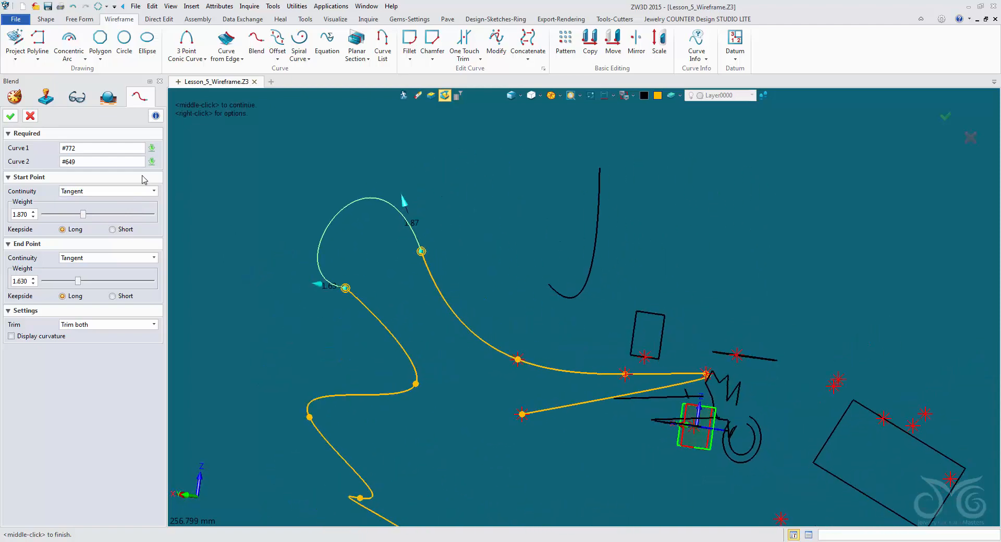
click(10, 117)
middle_drag(336, 324, 364, 248)
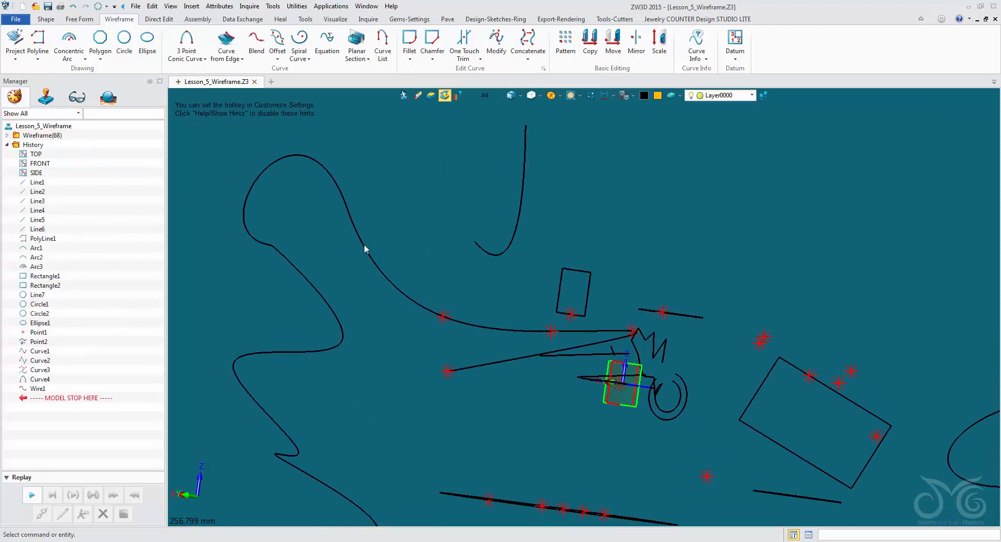
Create a second Blend joining the two ends of the conic curve, with Tangent continuity and weight 1.000 at both ends.
middle_click(420, 183)
middle_drag(421, 183, 462, 199)
click(603, 187)
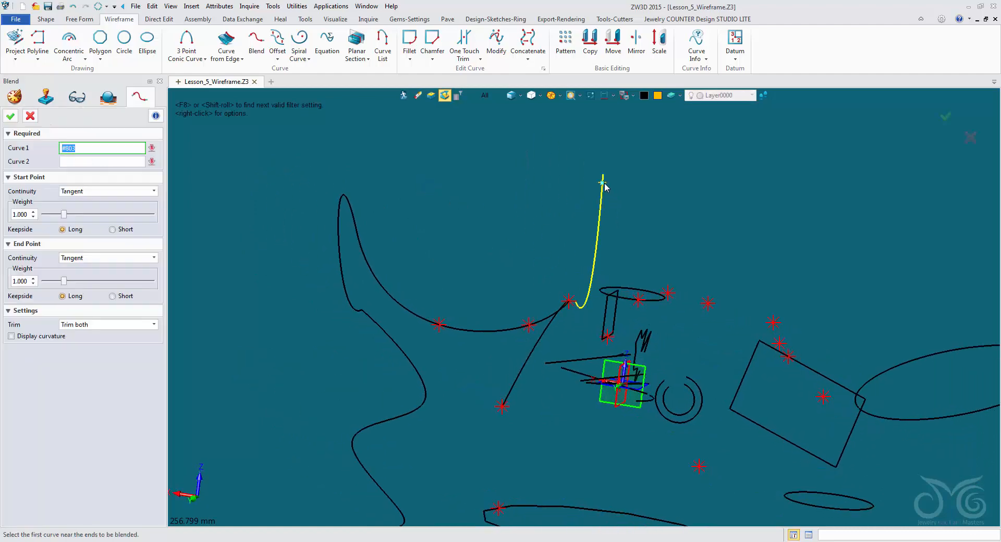
middle_drag(633, 207, 594, 210)
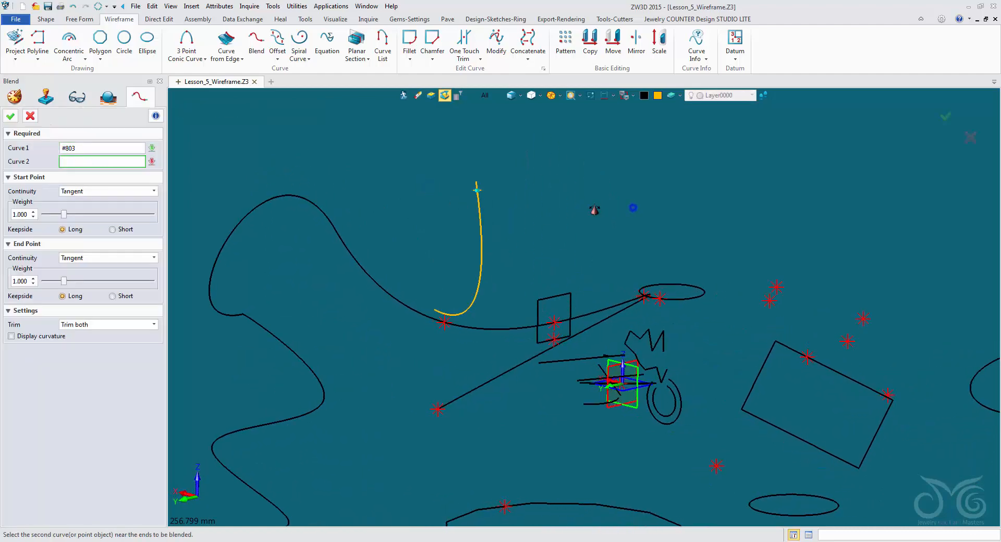
click(440, 315)
middle_drag(467, 257, 412, 250)
right_drag(413, 250, 412, 253)
middle_click(412, 252)
scroll(448, 214, up, 2)
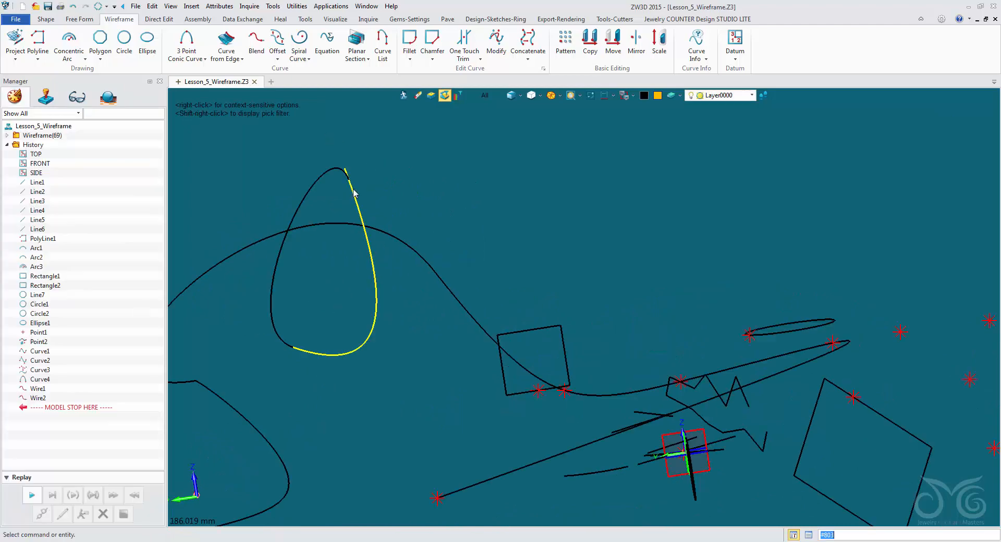
scroll(349, 201, down, 4)
scroll(313, 245, down, 3)
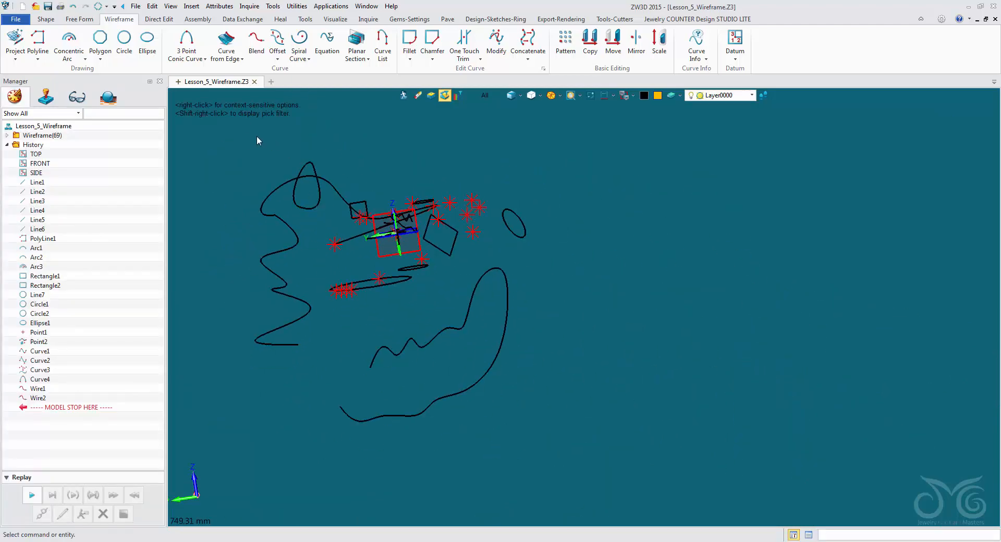
middle_drag(211, 142, 279, 180)
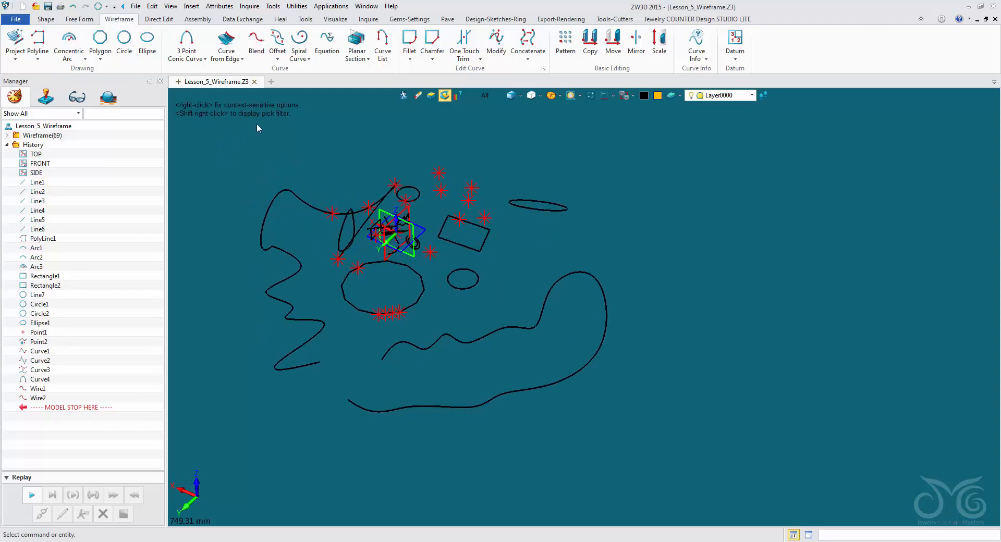
click(240, 59)
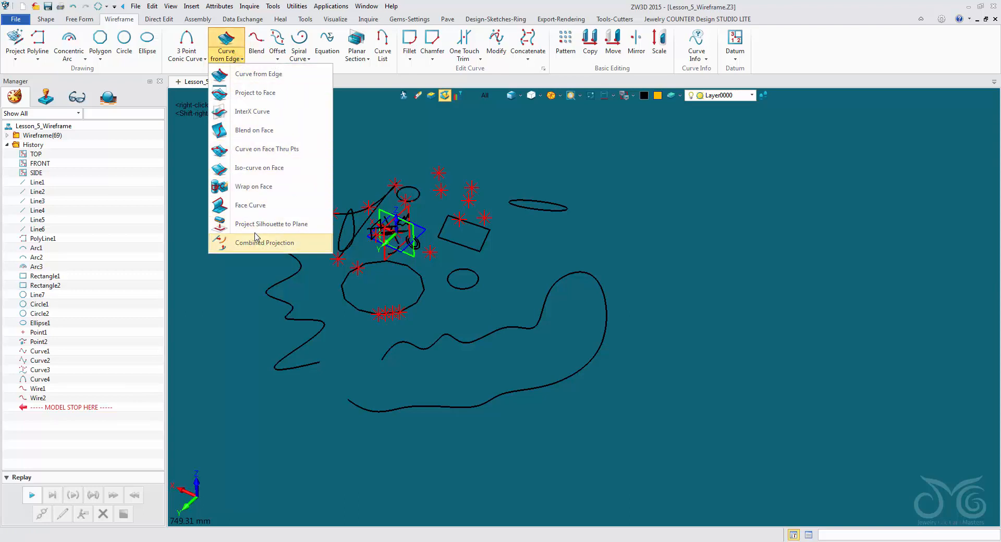
click(235, 56)
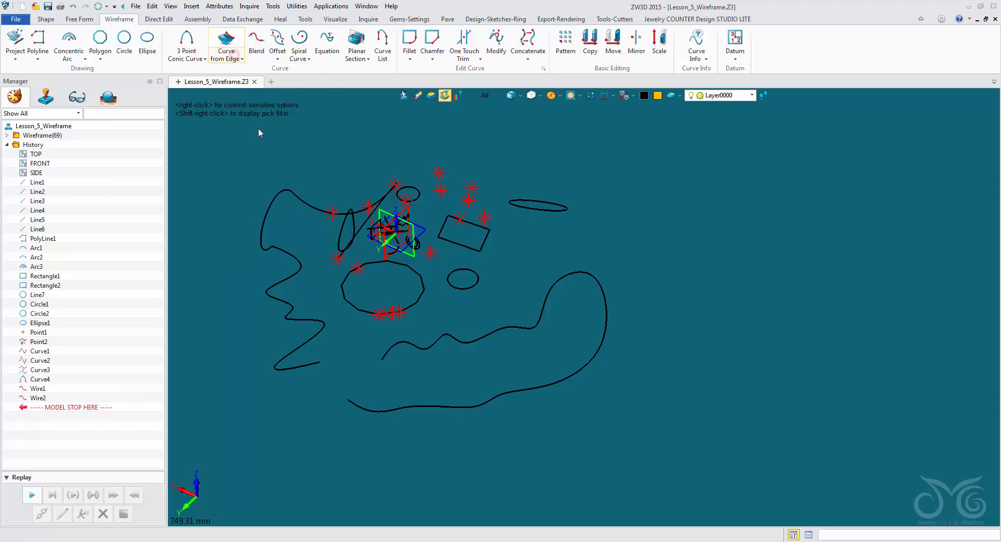
middle_drag(258, 127, 358, 155)
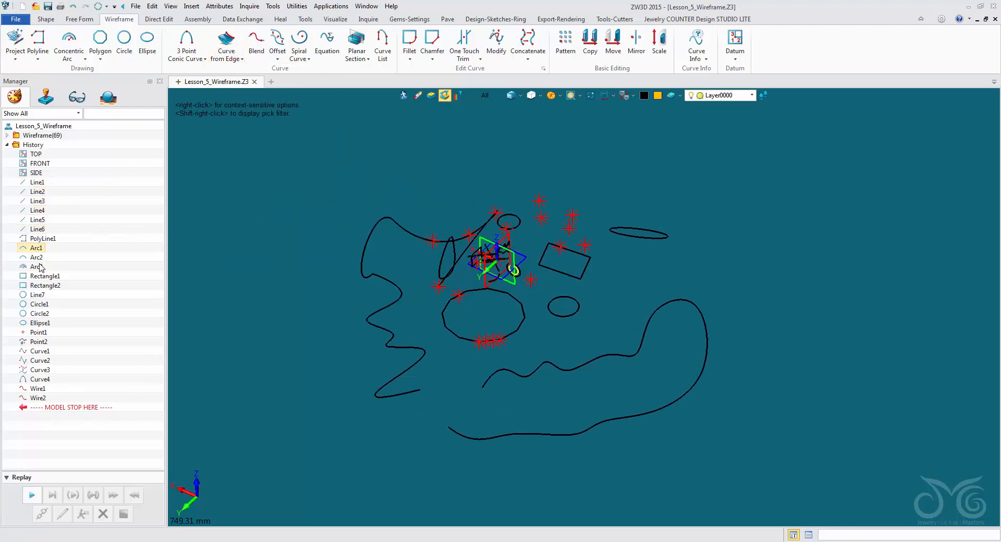
middle_drag(263, 446, 245, 129)
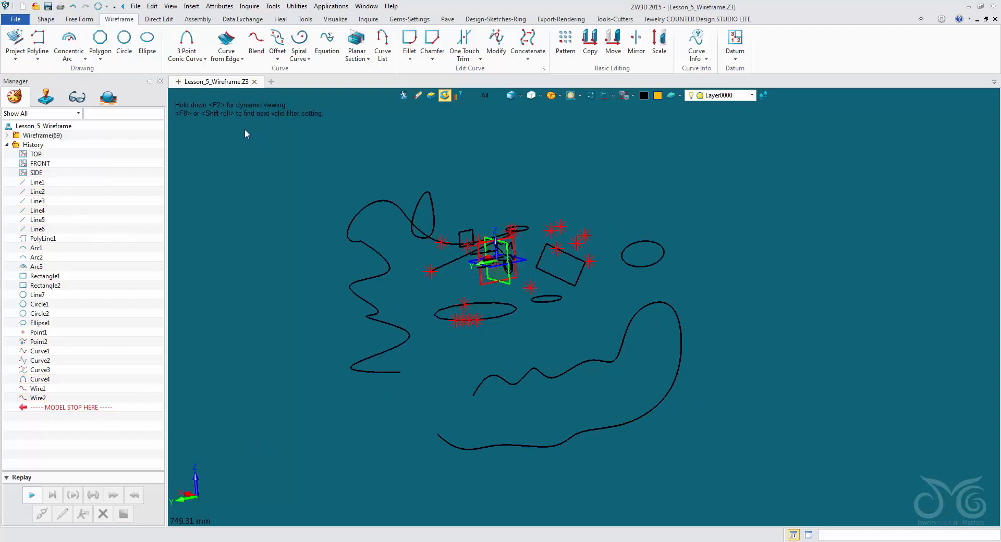
Erase all the wireframe geometry together with the datum planes, and undo the erase.
drag(245, 129, 711, 484)
middle_drag(680, 286, 489, 114)
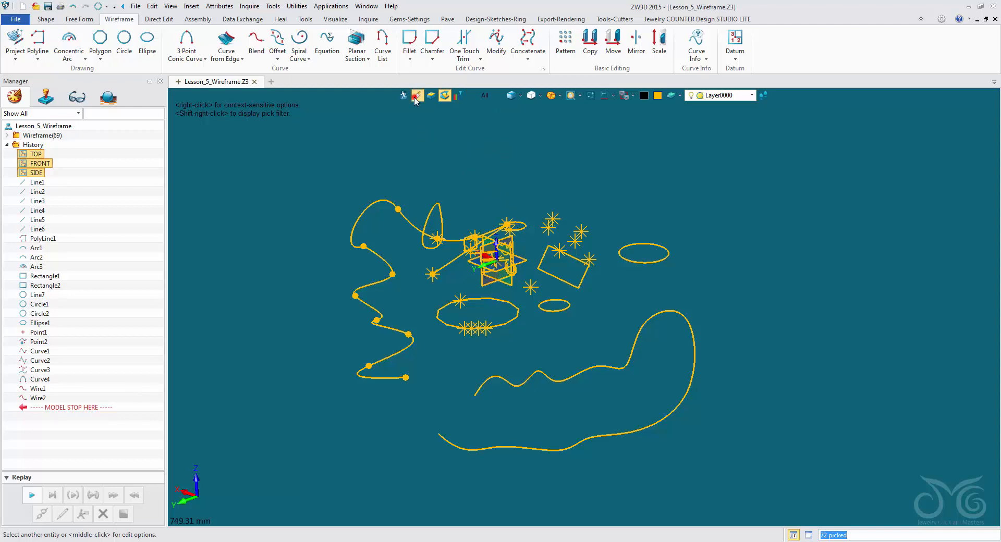
middle_click(384, 155)
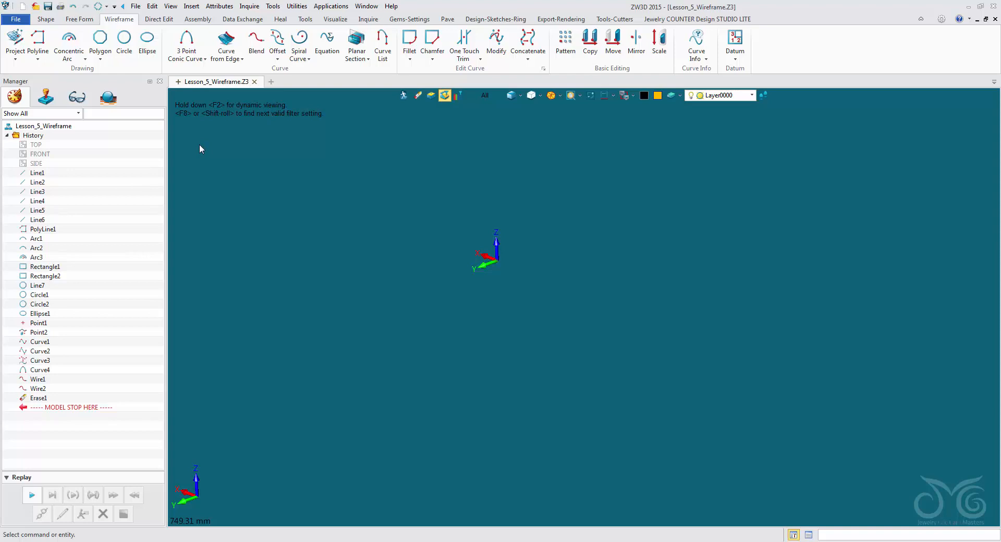
key(ctrl+z)
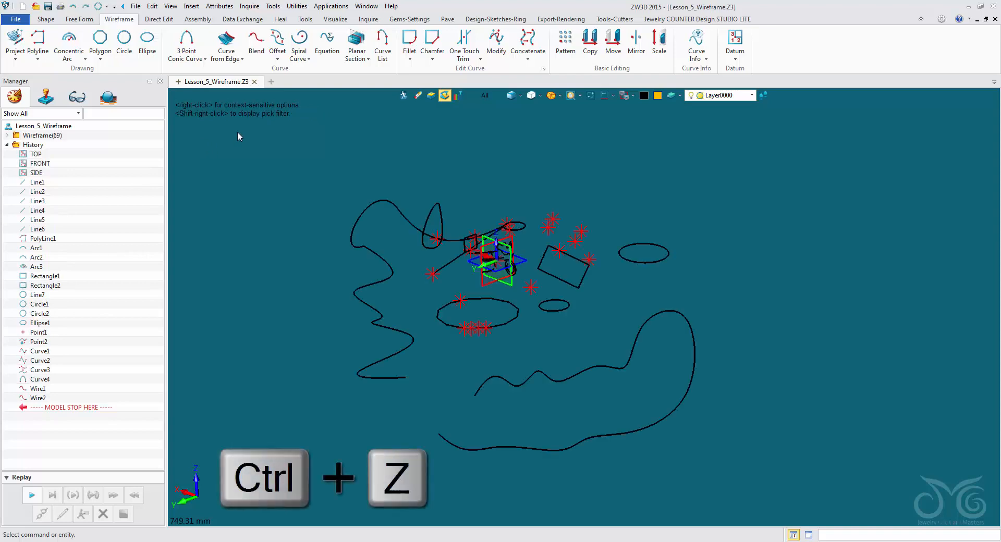
Erase all the wireframe geometry while keeping the TOP, FRONT and SIDE datum planes out of the selection.
drag(238, 133, 752, 476)
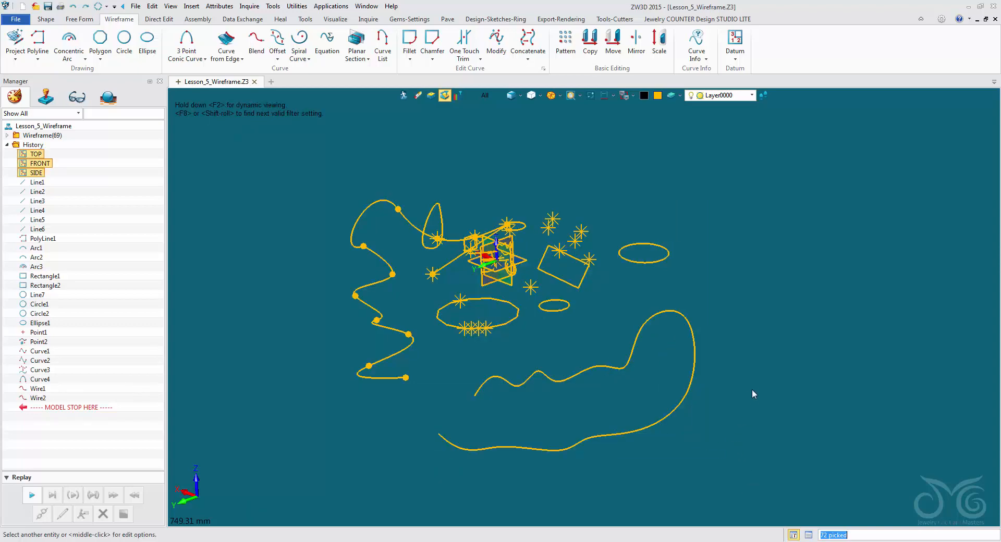
scroll(573, 292, up, 2)
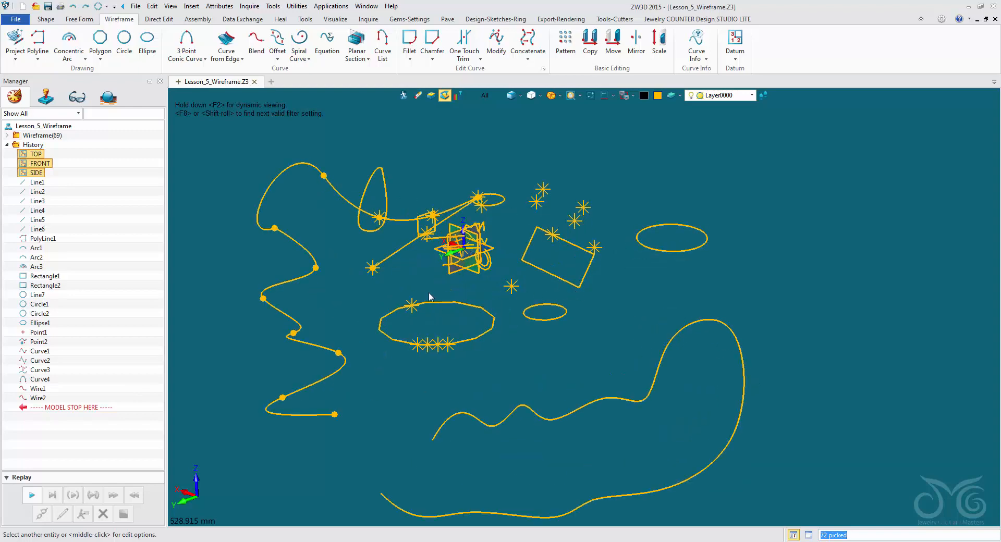
scroll(421, 293, up, 3)
scroll(486, 271, down, 2)
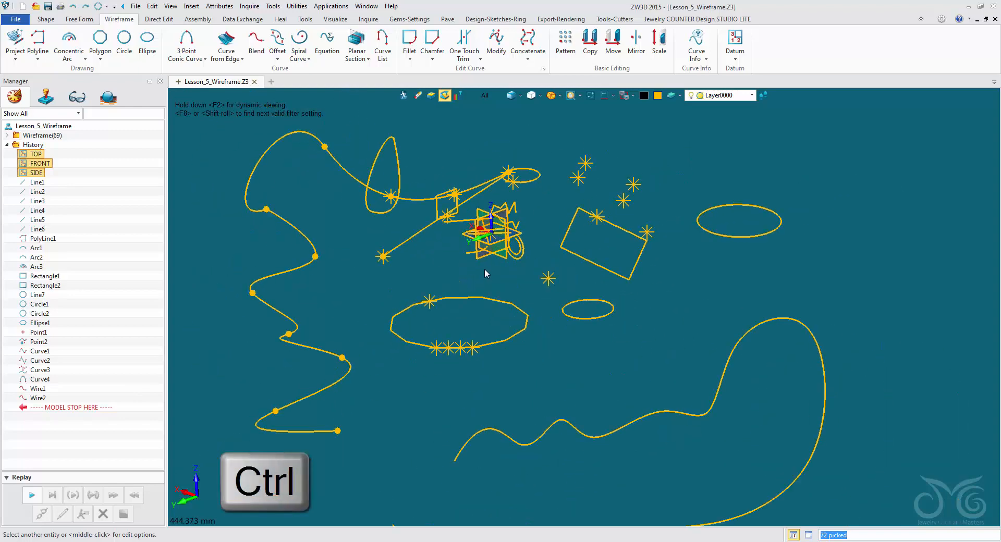
ctrl+click(477, 264)
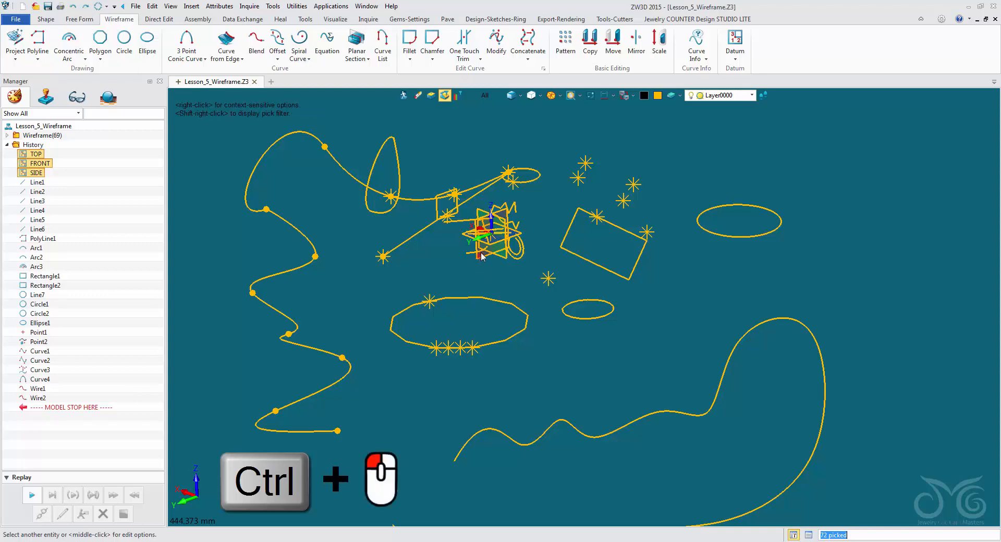
ctrl+click(499, 254)
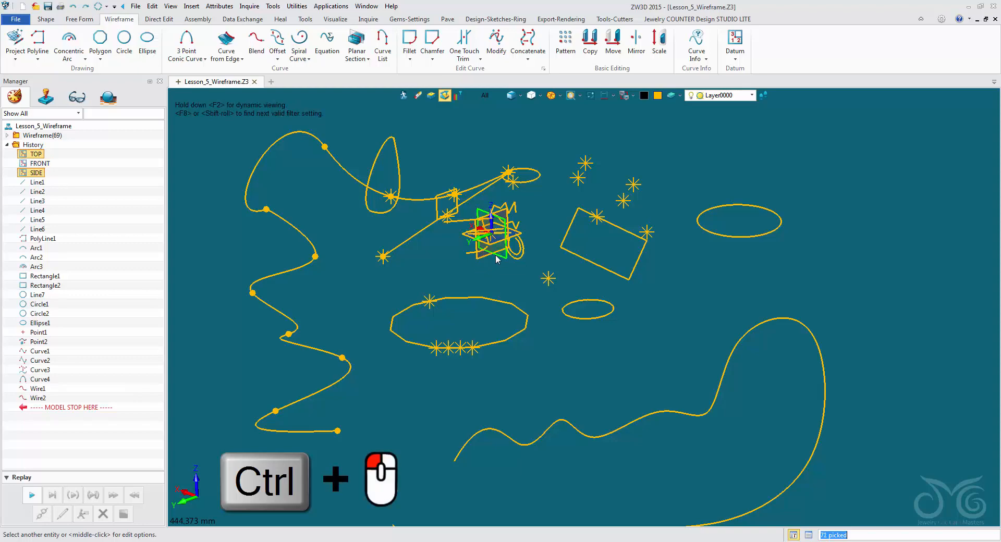
scroll(485, 234, up, 4)
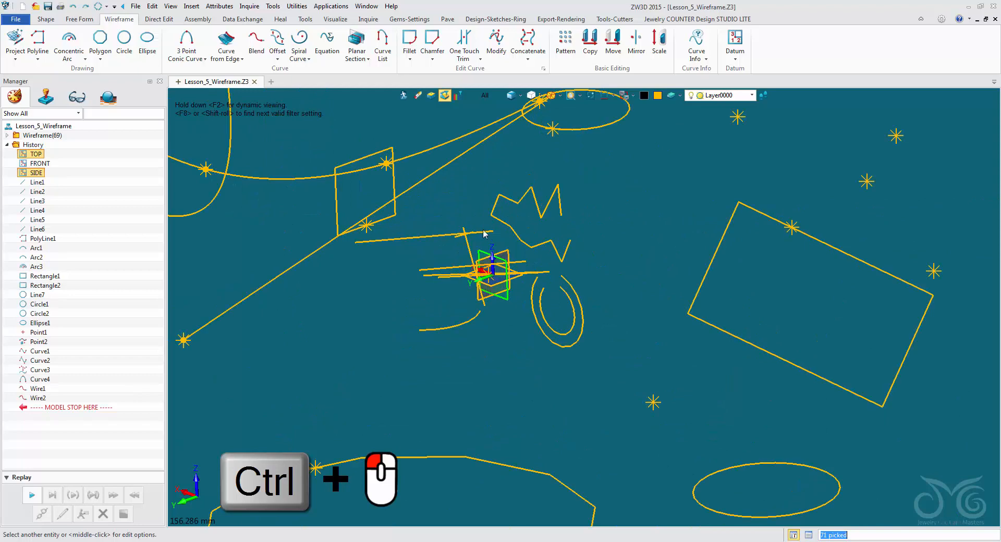
ctrl+click(509, 255)
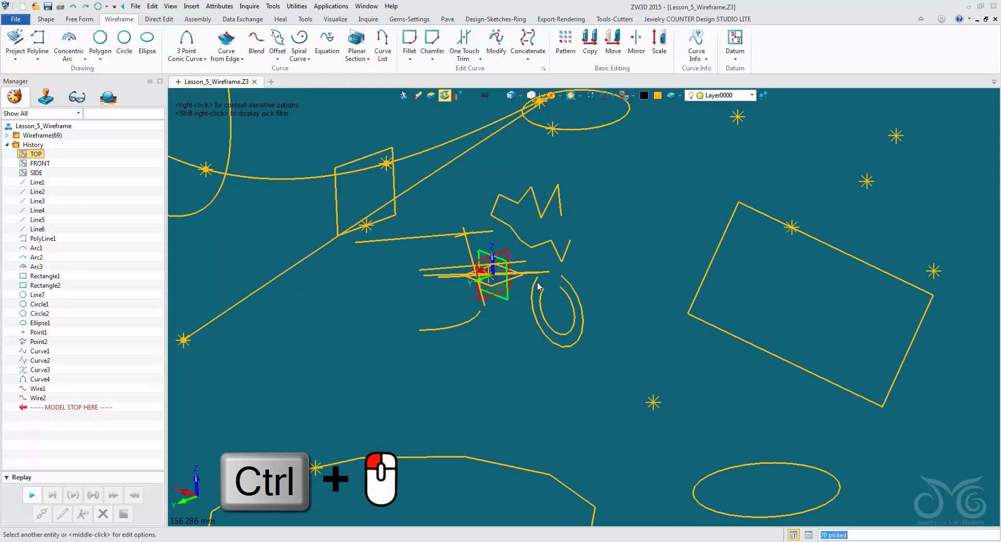
ctrl+click(518, 280)
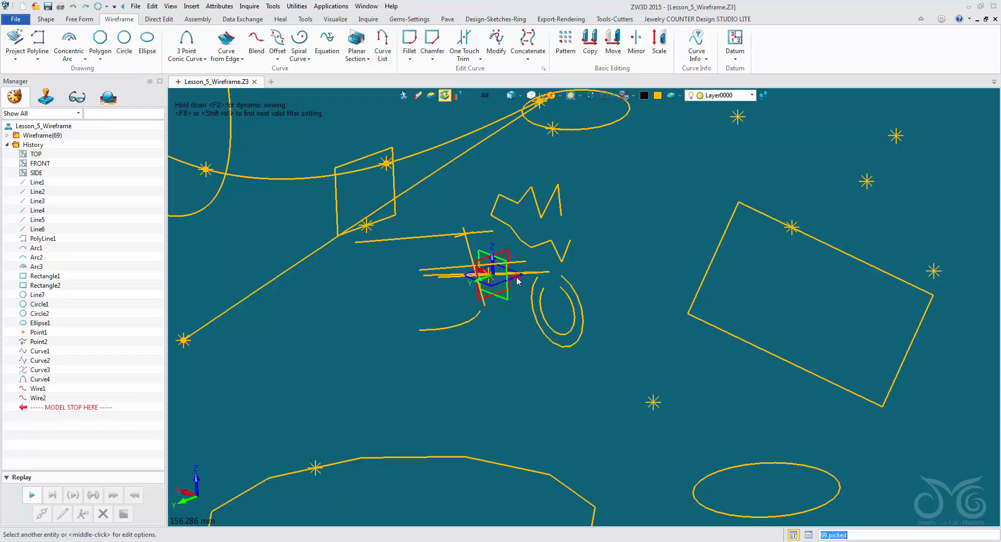
ctrl+click(457, 328)
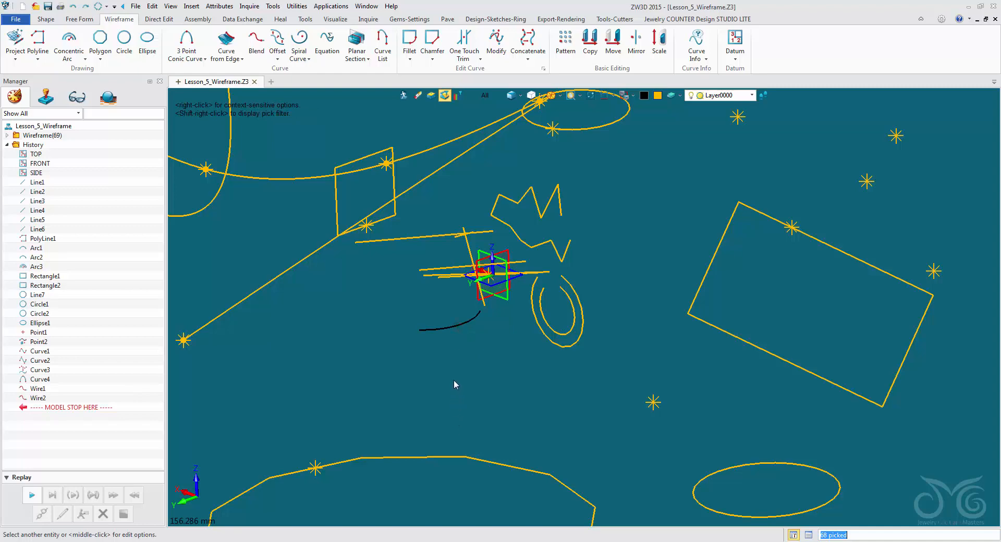
ctrl+click(455, 335)
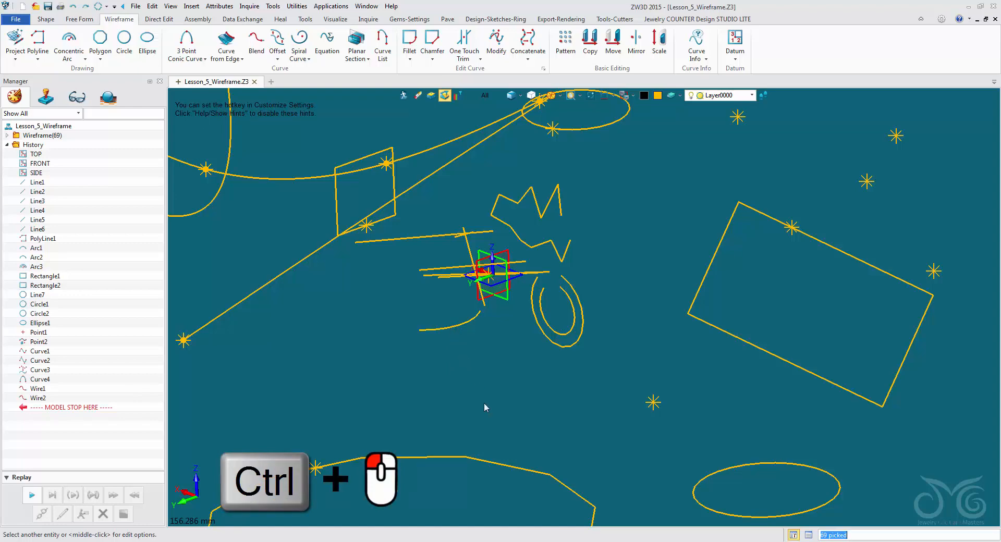
scroll(481, 399, down, 5)
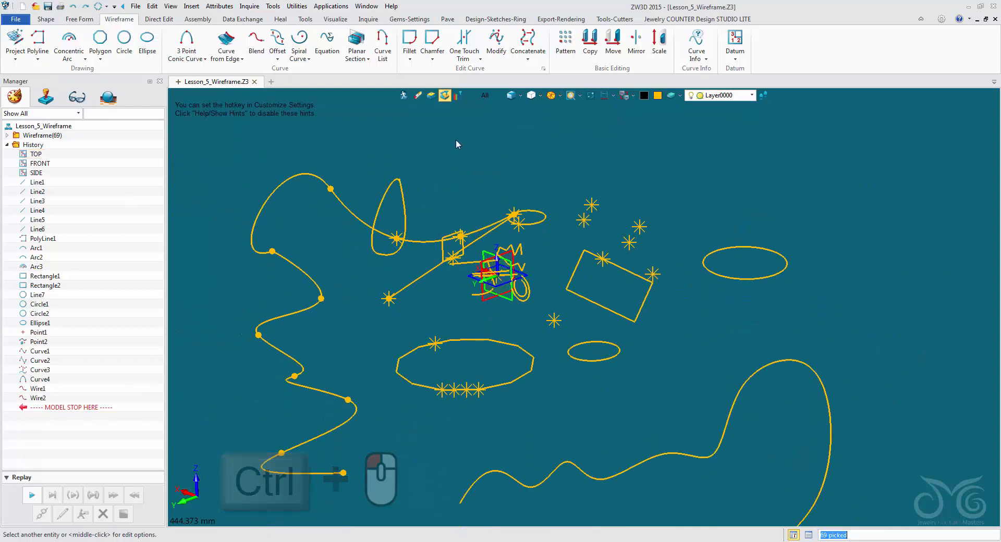
scroll(459, 138, down, 1)
key(Delete)
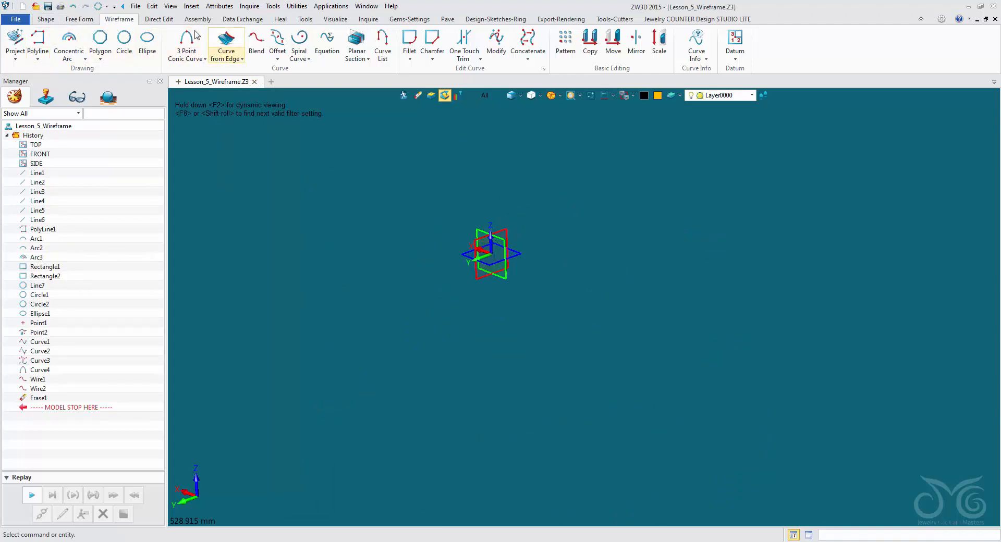
Create a base block by two opposite corners beside the datum planes, with its first corner at about -17.5,-2.2,10.4.
click(45, 20)
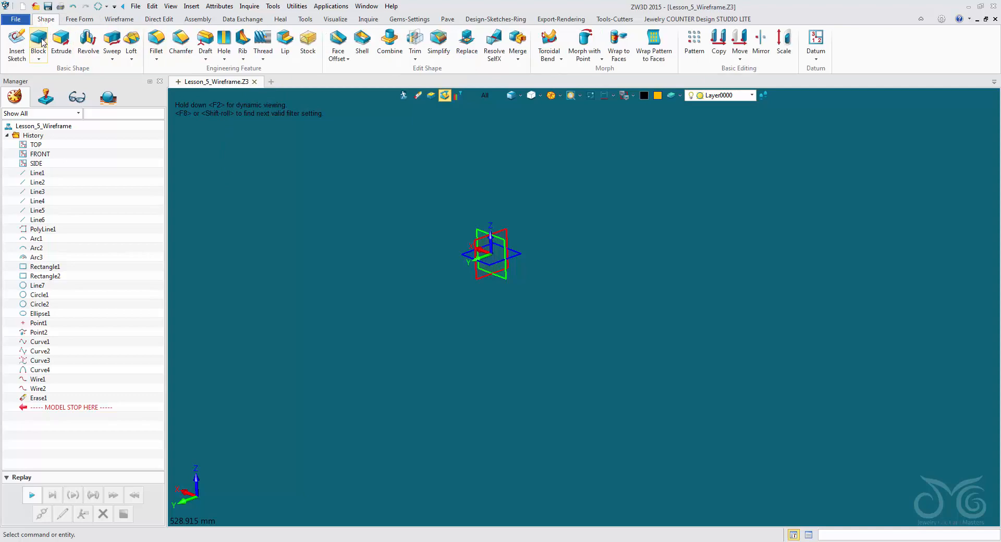
click(41, 42)
scroll(562, 209, up, 10)
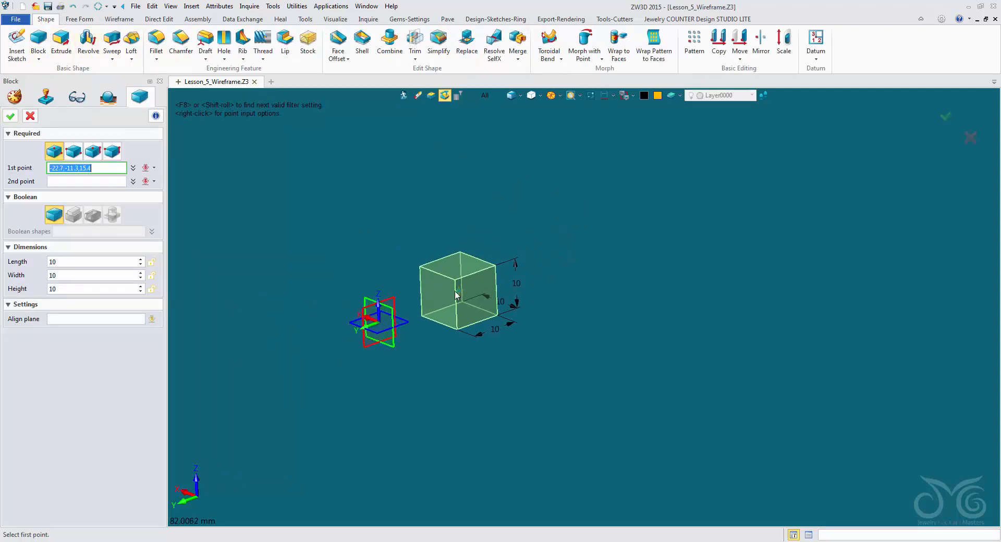
click(448, 289)
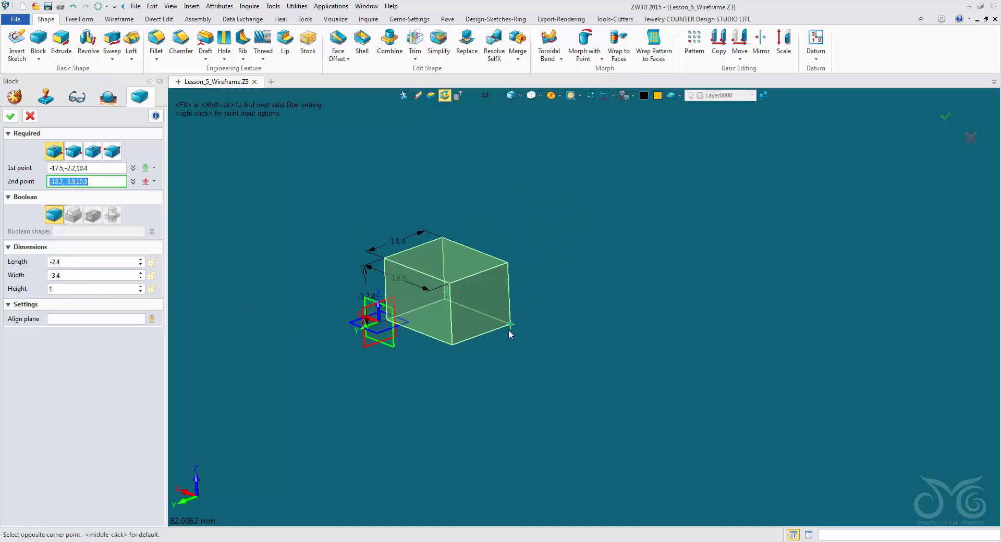
click(520, 337)
middle_drag(559, 245, 447, 223)
middle_click(617, 253)
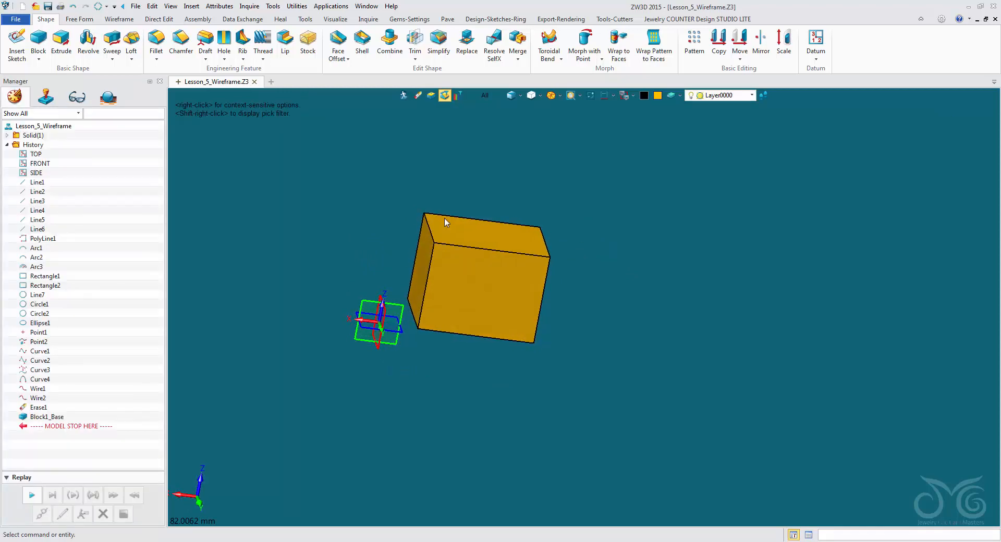
Place the opposite corners of a second block beyond the first one, about 13.4 mm long and 43 mm wide.
middle_click(293, 164)
mouse_move(238, 241)
right_down()
mouse_move(267, 247)
mouse_move(235, 224)
right_up()
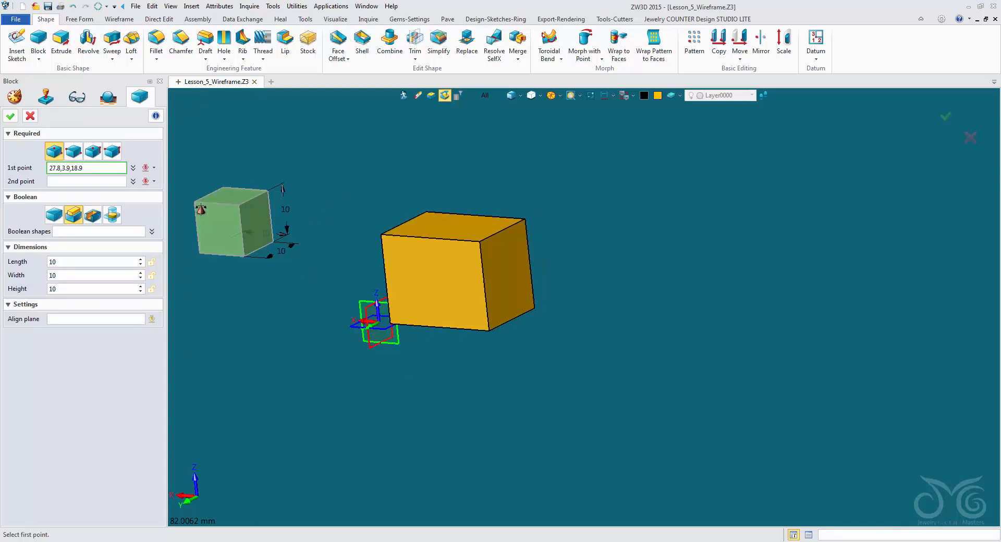
right_drag(615, 401, 609, 442)
click(607, 442)
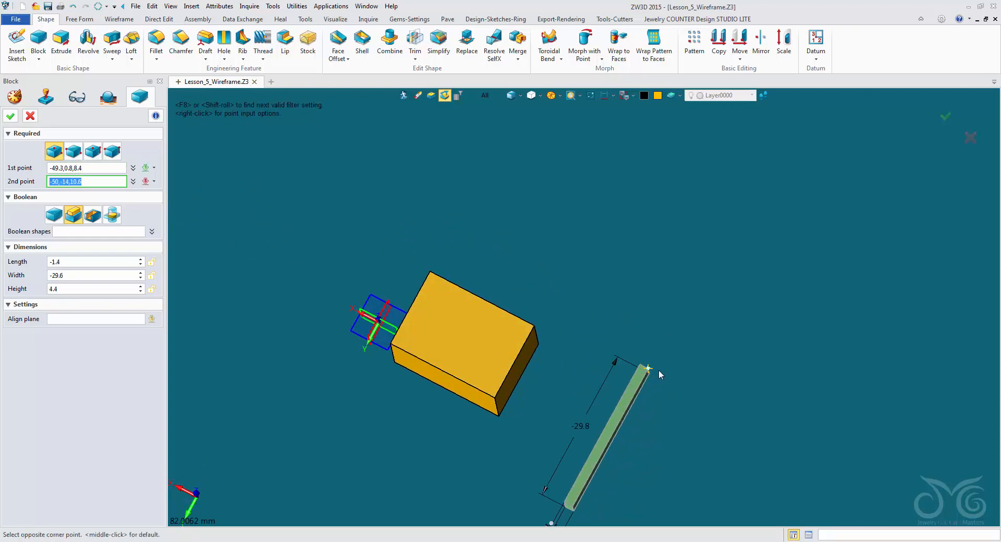
click(693, 352)
right_drag(693, 352, 639, 417)
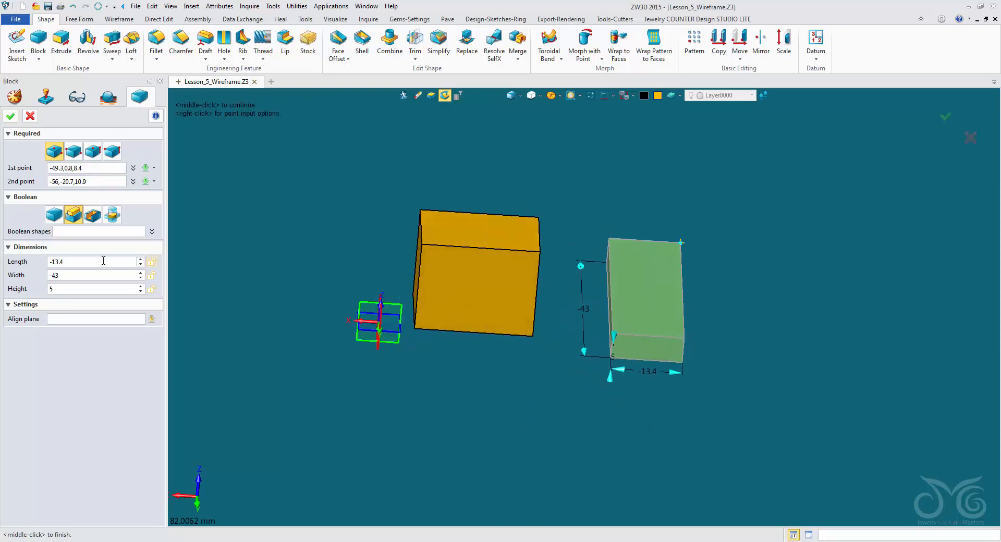
Set the second block's height to 46 mm and create it as a separate base shape.
click(91, 288)
text(28)
key(Return)
scroll(90, 287, up, 18)
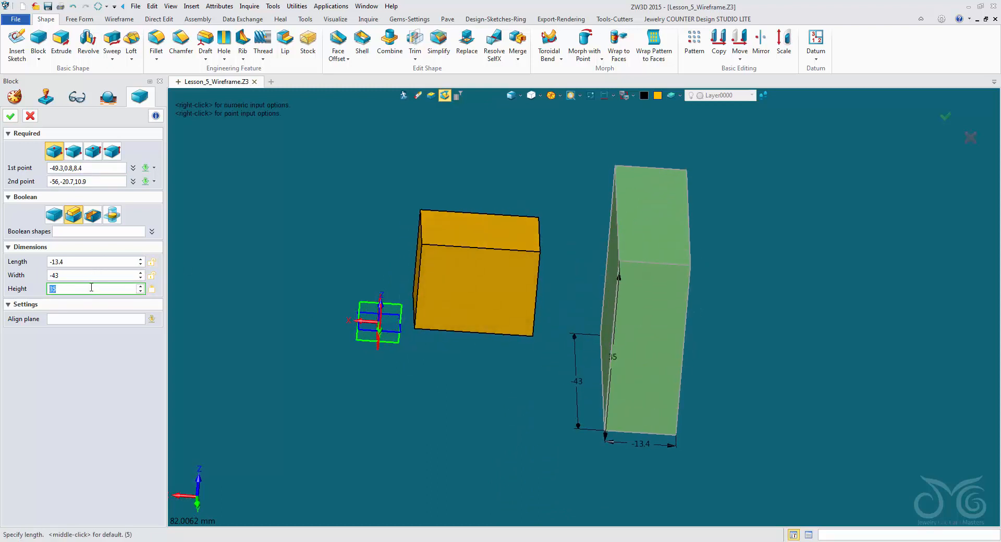
right_drag(334, 276, 430, 295)
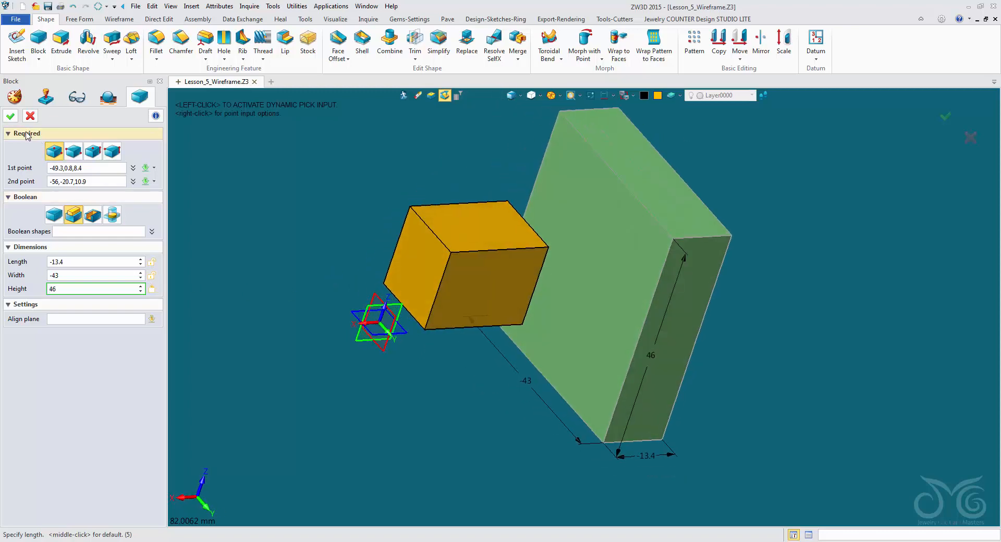
click(56, 215)
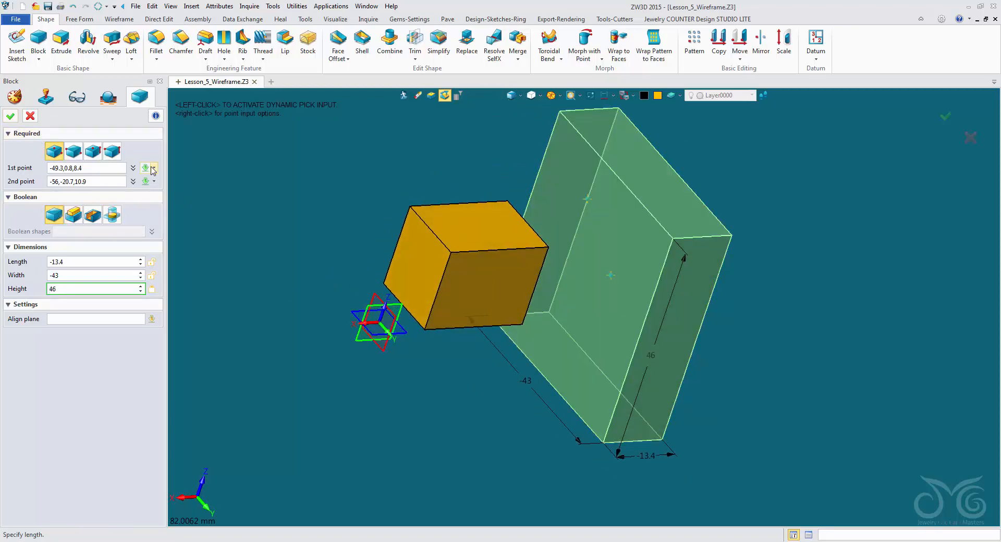
mouse_move(206, 203)
right_down()
mouse_move(232, 216)
mouse_move(209, 211)
right_up()
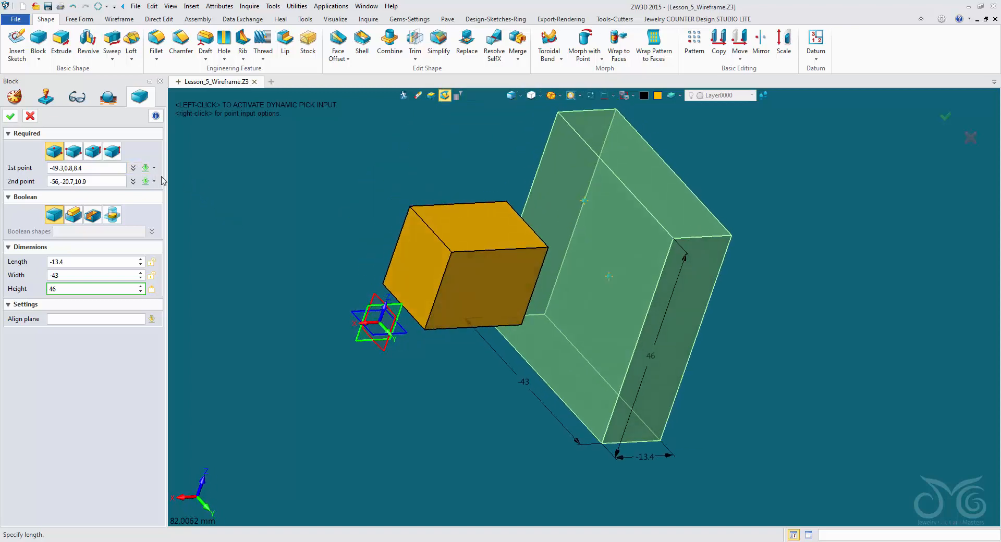
click(10, 116)
Create a base cylinder centred at about 25.8,-2.3,14.5, with a radius of about 9.3 mm and a length of about -23.6 mm.
click(40, 58)
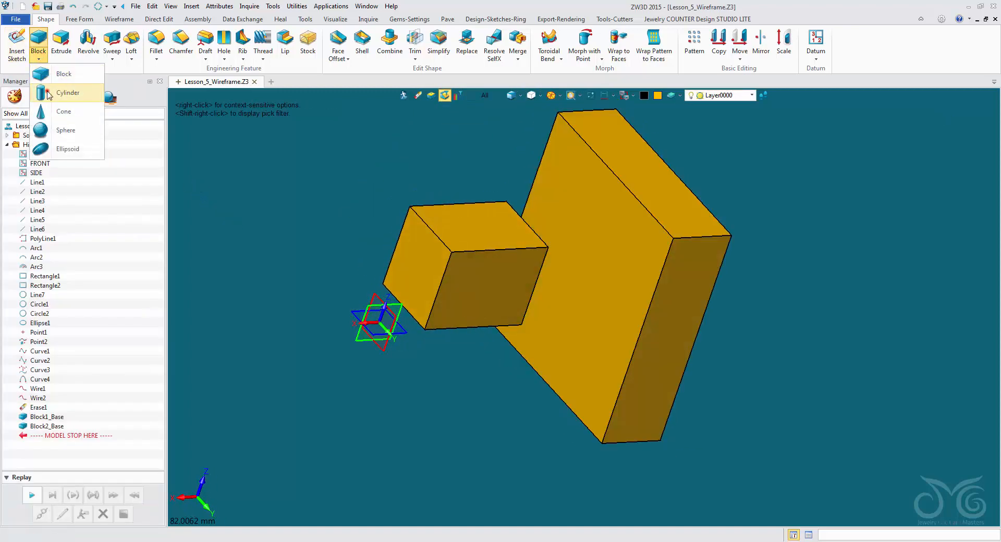
click(45, 92)
right_drag(248, 281, 235, 221)
click(242, 320)
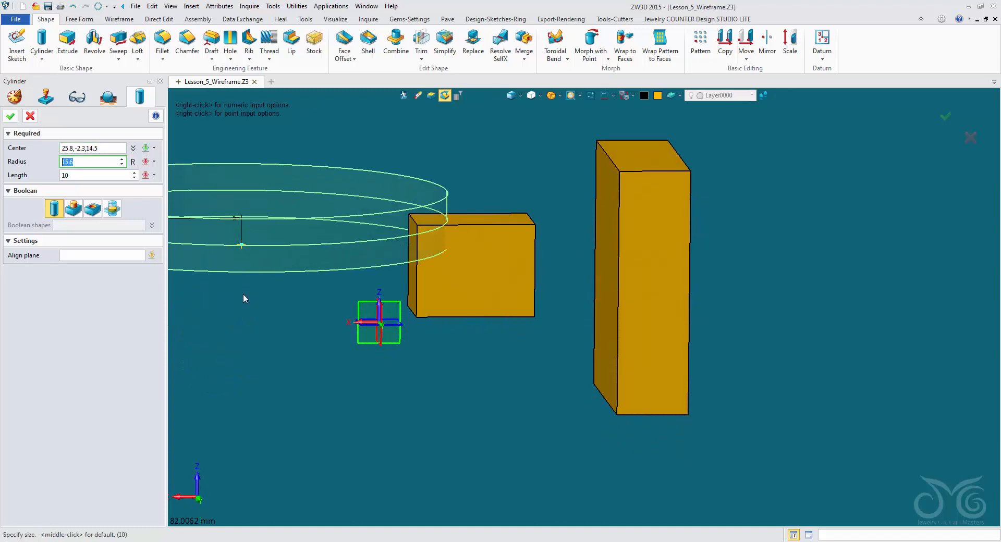
click(246, 243)
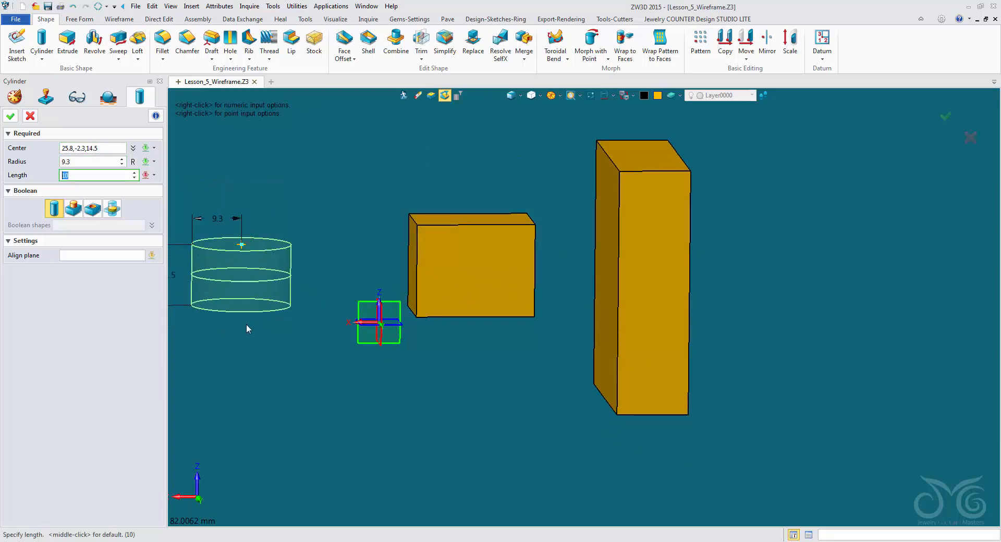
right_drag(339, 389, 370, 408)
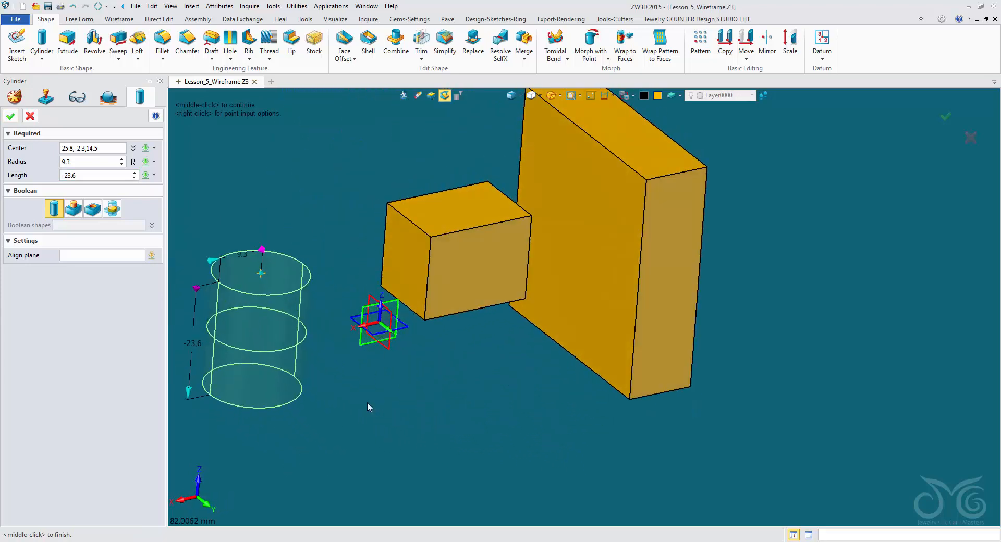
click(10, 116)
mouse_move(370, 232)
right_down()
mouse_move(373, 224)
mouse_move(373, 251)
mouse_move(347, 252)
mouse_move(355, 238)
right_up()
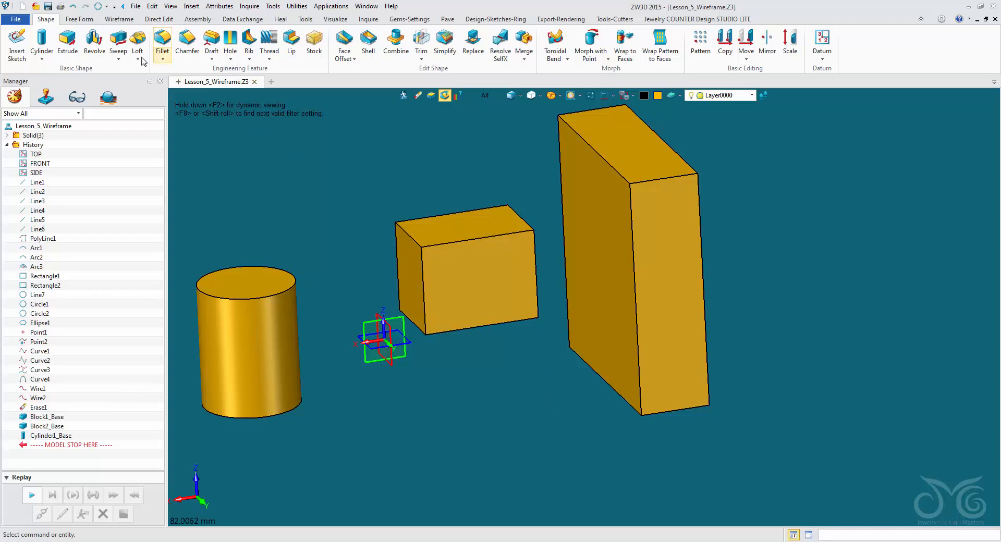
Start Curve from Edge and select the four edges of the small block's top face.
click(123, 20)
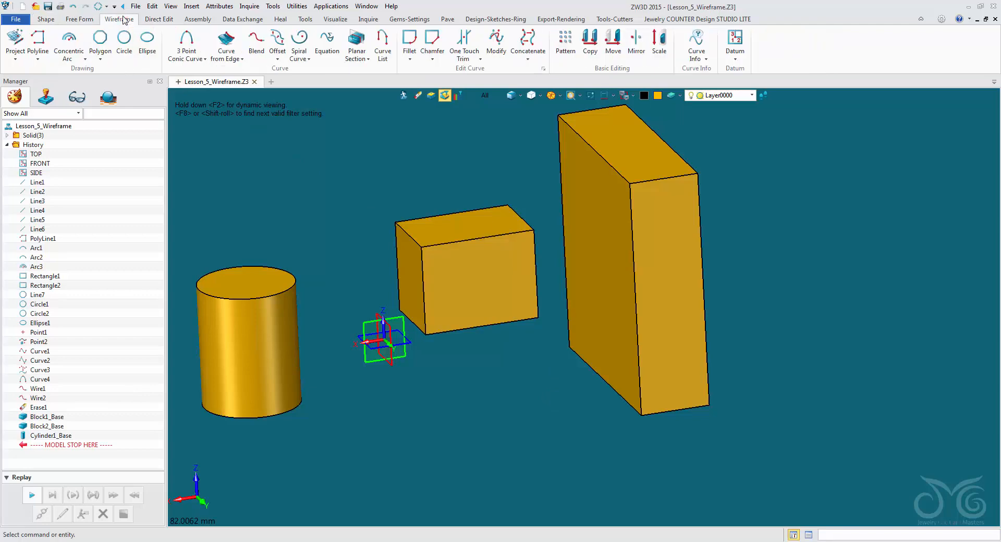
click(223, 60)
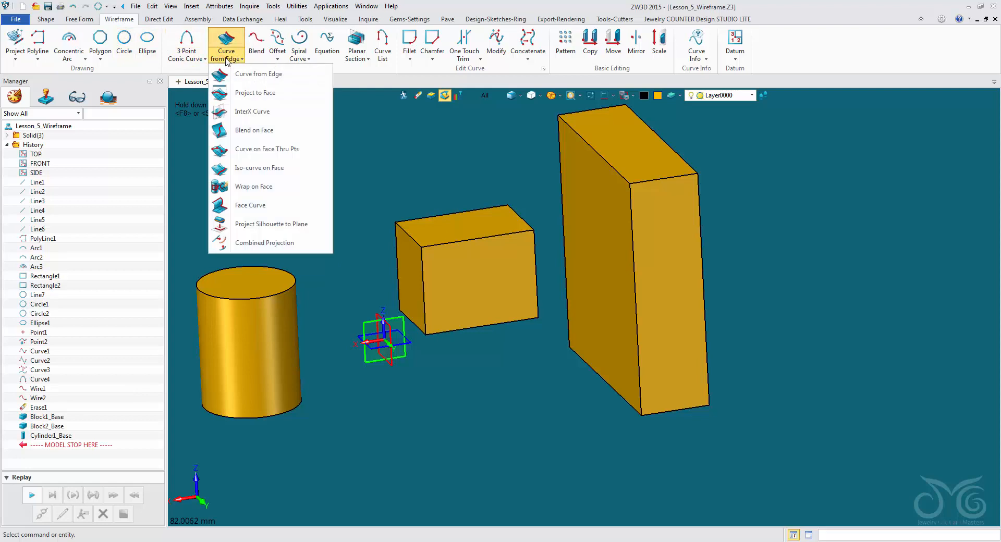
click(309, 81)
right_drag(496, 125, 496, 201)
right_drag(540, 450, 530, 449)
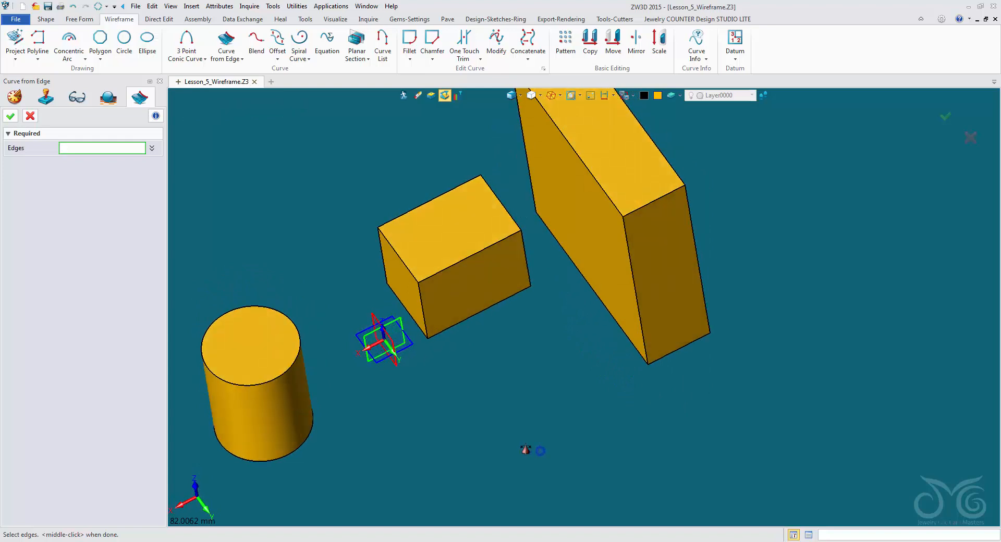
click(421, 203)
click(496, 201)
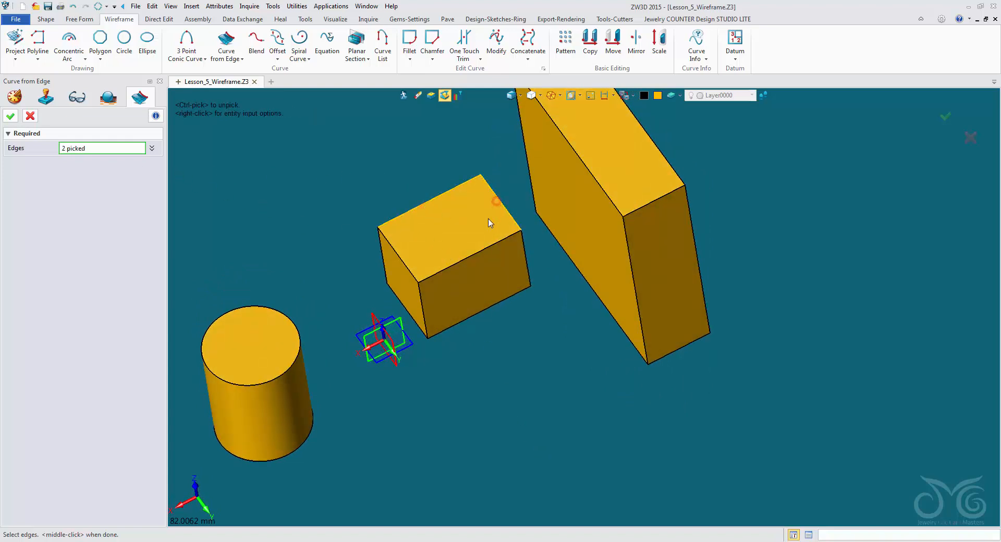
click(483, 248)
click(402, 259)
Add the small block's two vertical edges beside the narrow side face and that face's bottom edge, and create the curves from all selected edges.
right_drag(395, 296, 395, 266)
click(386, 262)
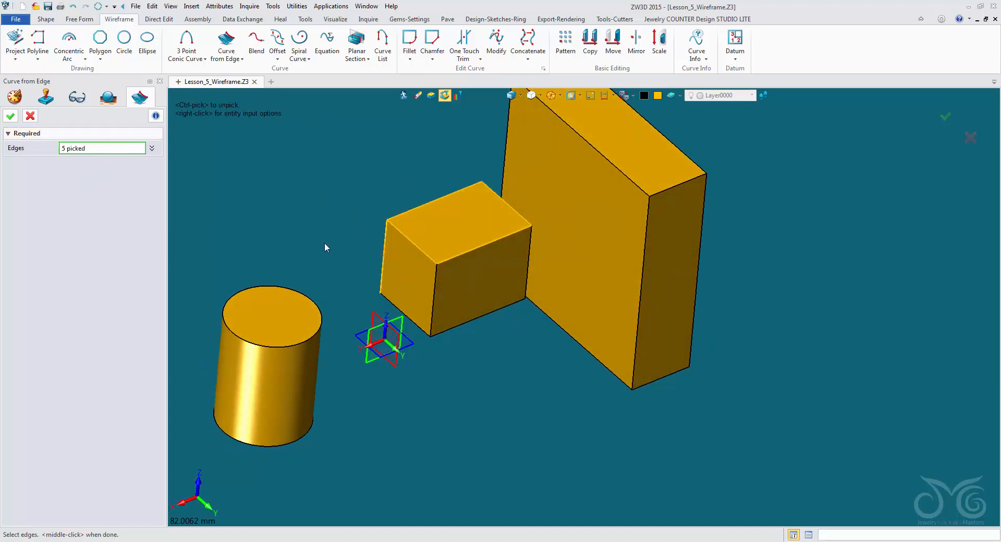
click(432, 283)
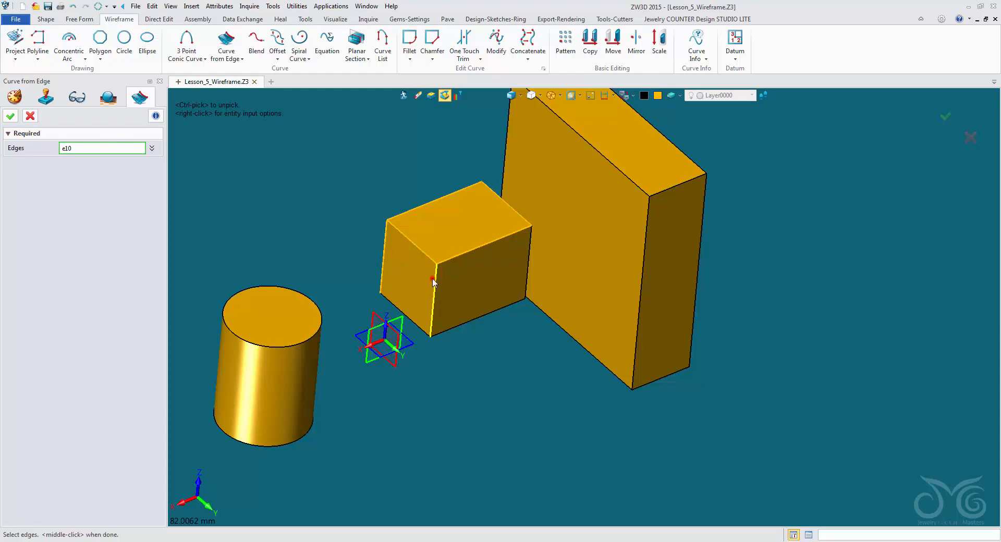
click(394, 305)
right_drag(314, 258, 327, 224)
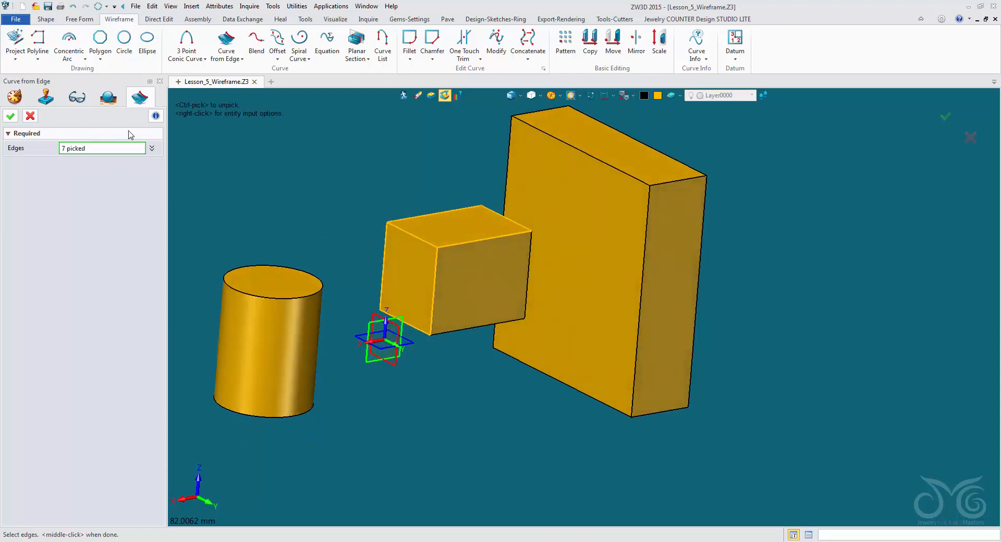
click(11, 115)
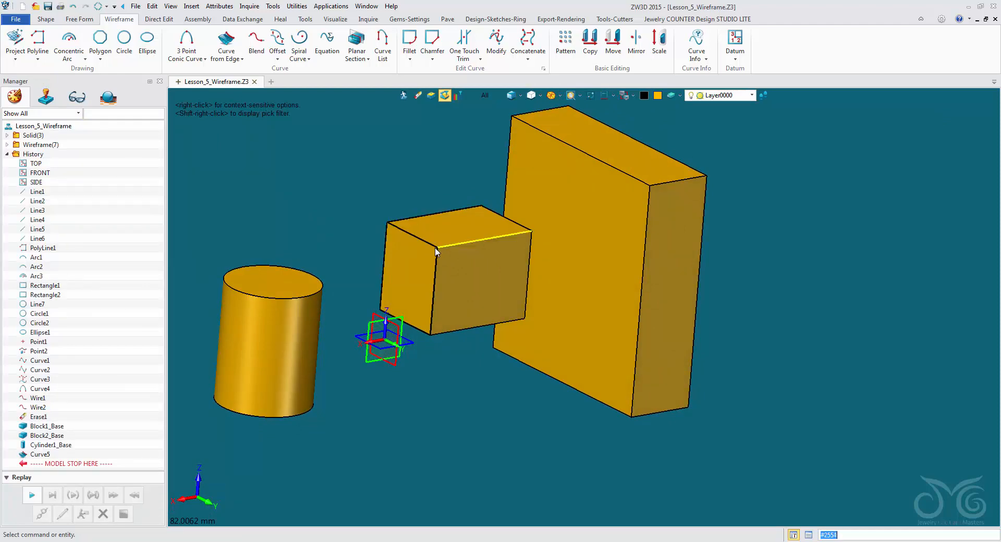
Restrict picking to Curve and check the small block's top curves, and switch the pick filter to Edge for comparison.
right_drag(436, 252, 380, 189)
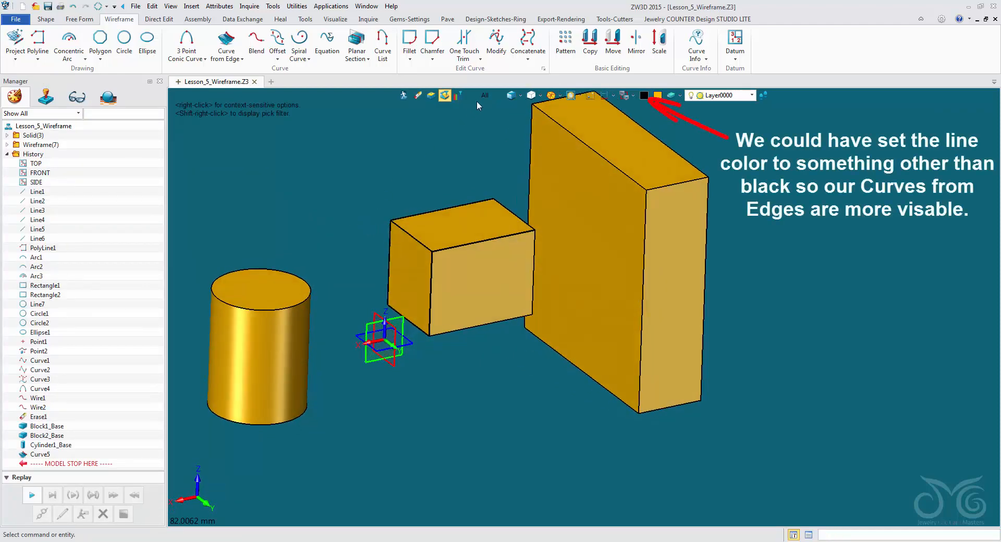
scroll(450, 193, up, 3)
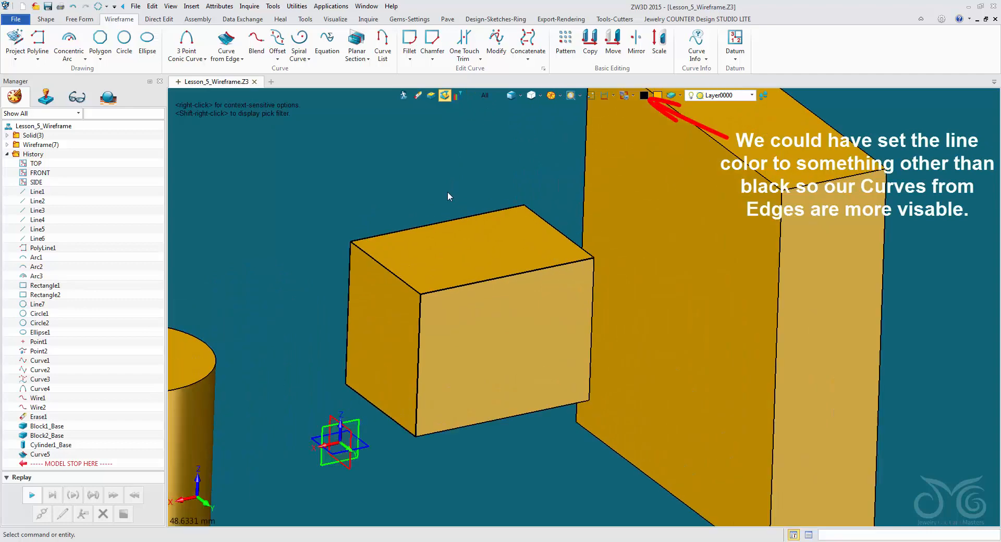
click(490, 99)
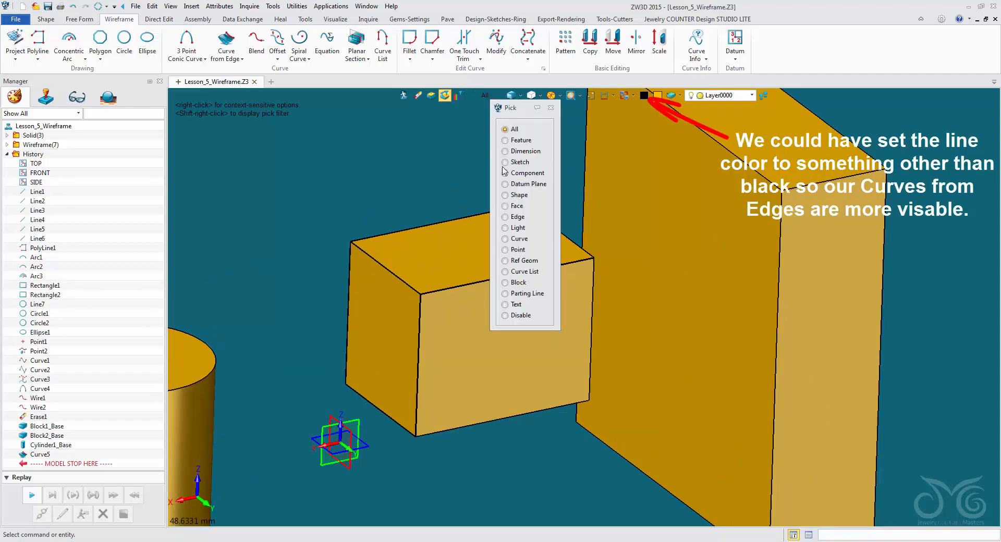
click(518, 236)
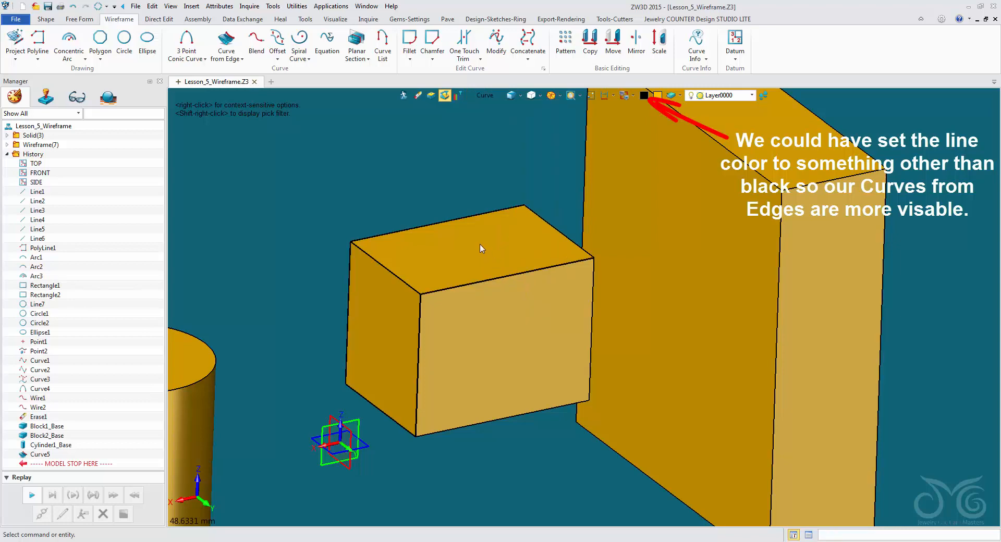
click(467, 217)
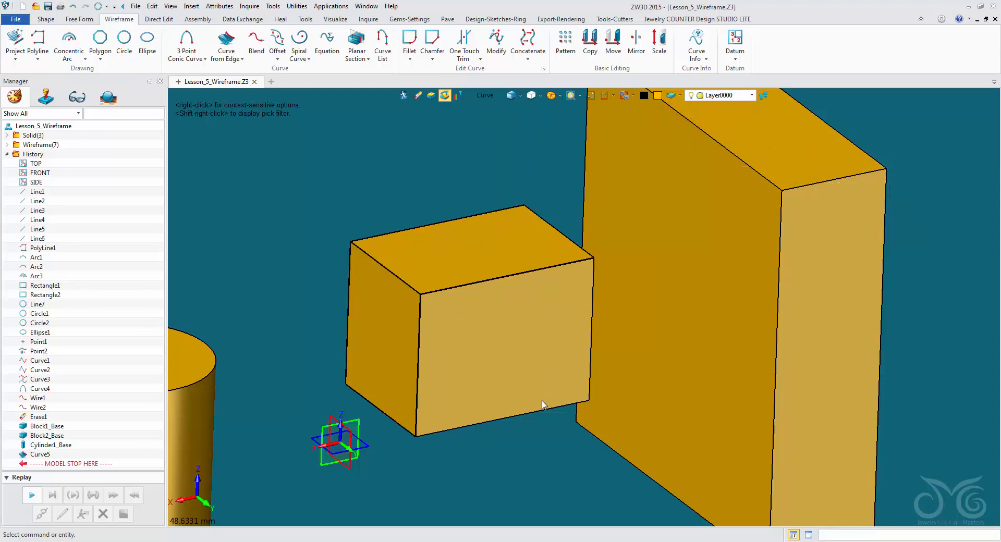
click(490, 100)
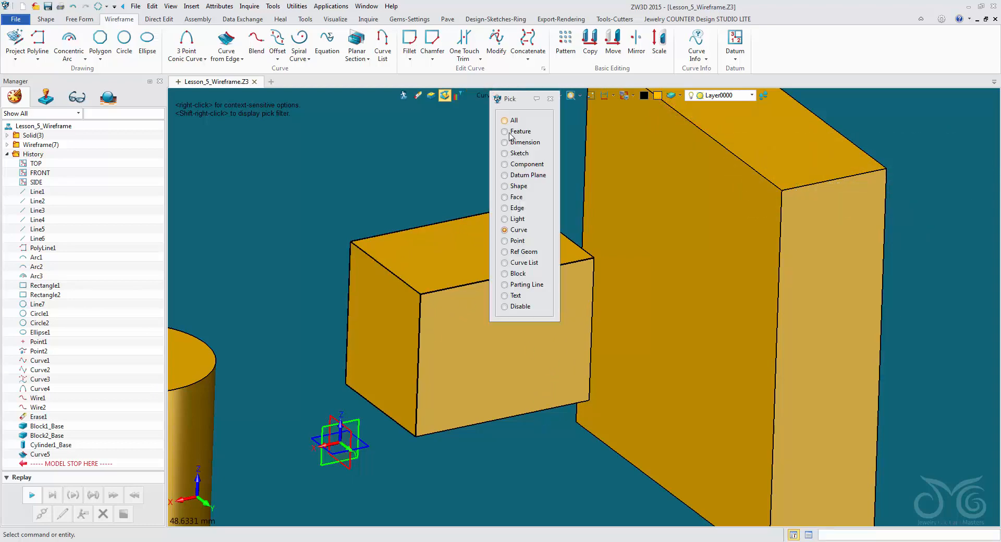
click(510, 209)
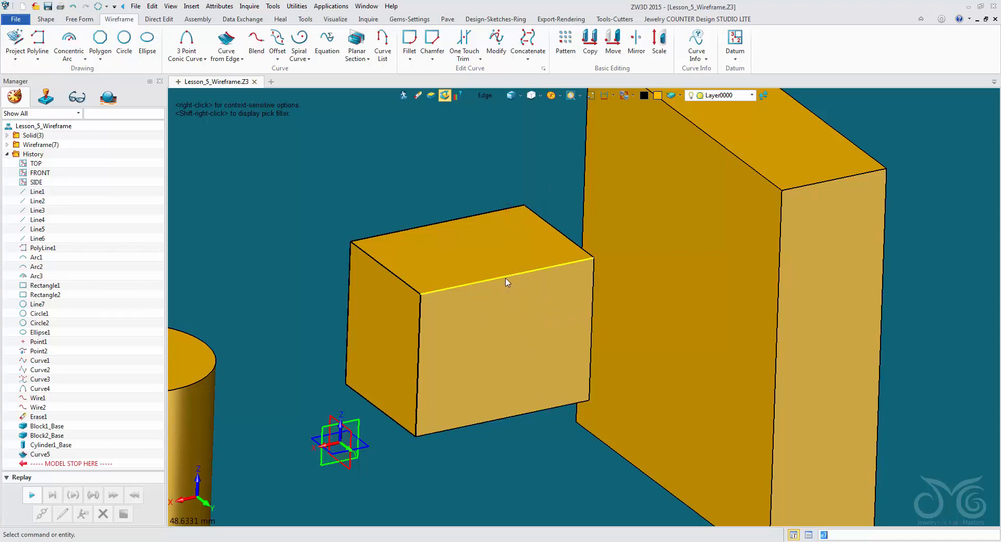
Hide the small block with picking restricted to Shape to inspect the curves made from its edges, and undo the hiding.
click(485, 98)
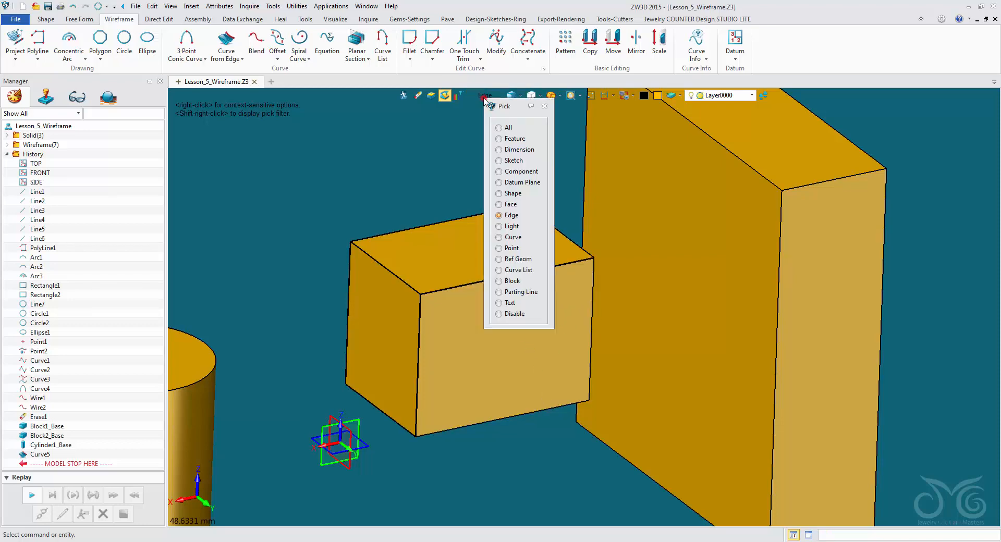
click(503, 193)
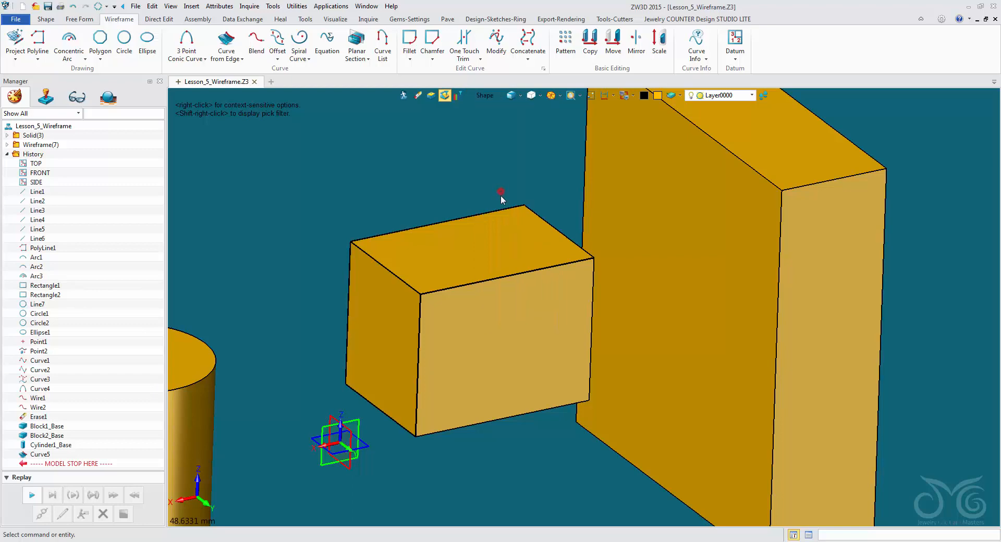
right_click(494, 227)
click(516, 250)
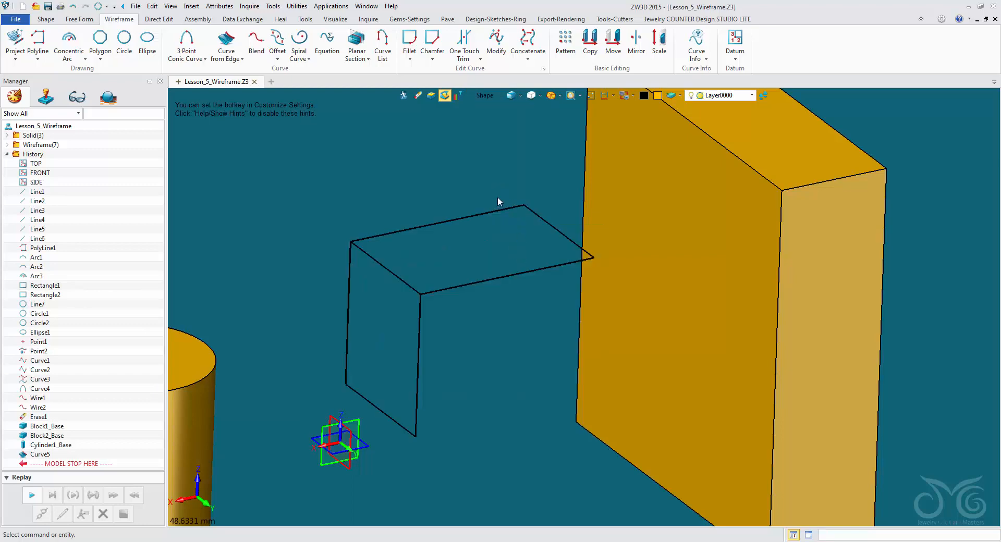
right_drag(458, 183, 513, 414)
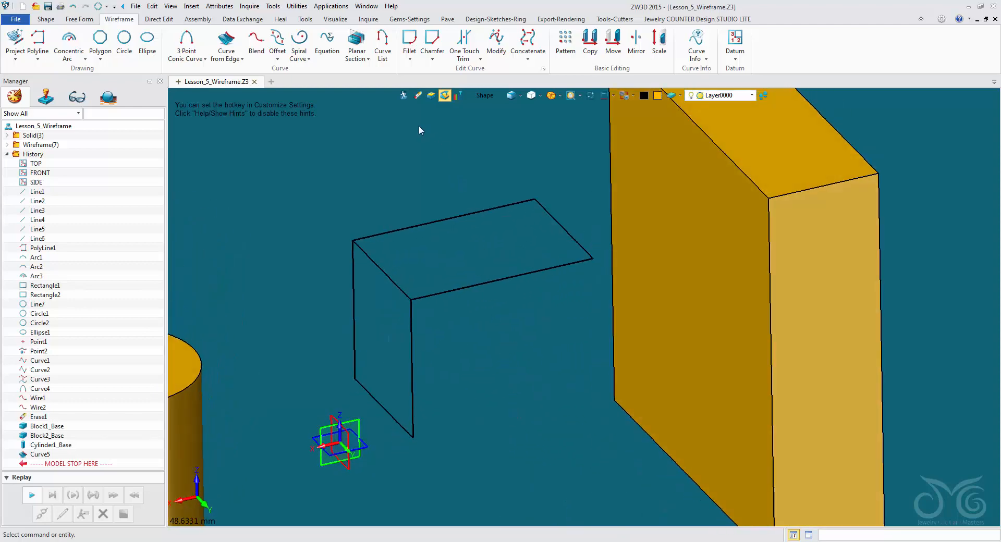
click(73, 6)
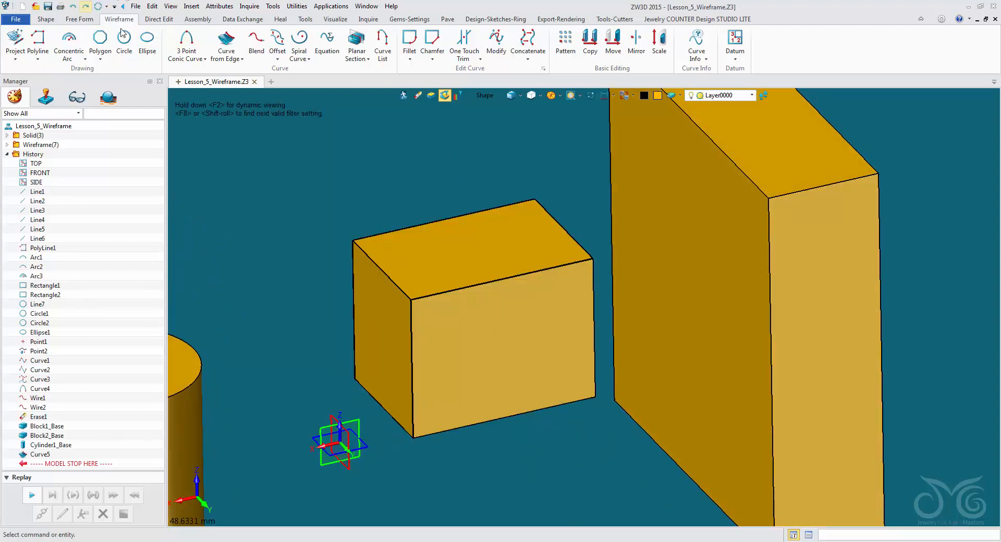
Start Project to Face, try to pick the curve on the small block's outer vertical edge, and open the pick filter choices.
click(239, 59)
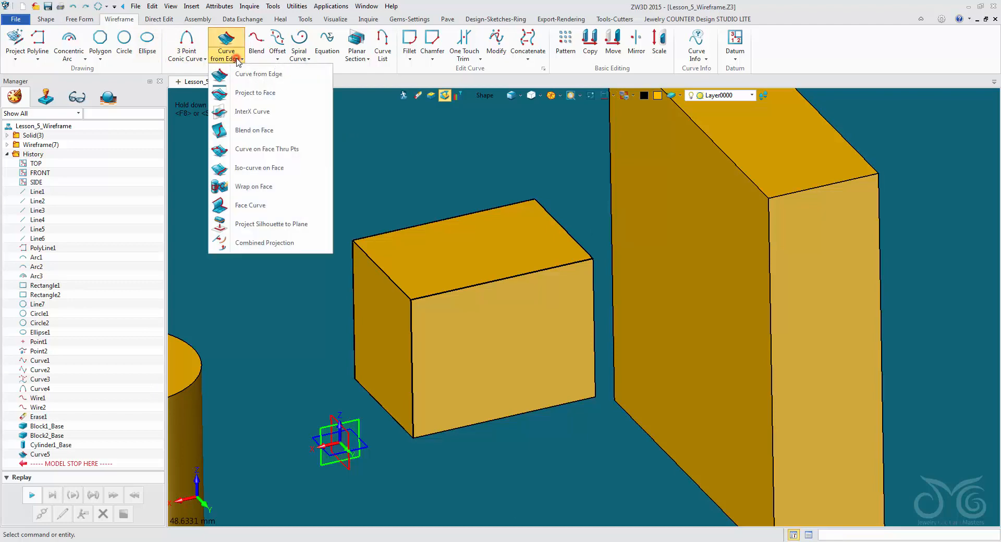
click(232, 95)
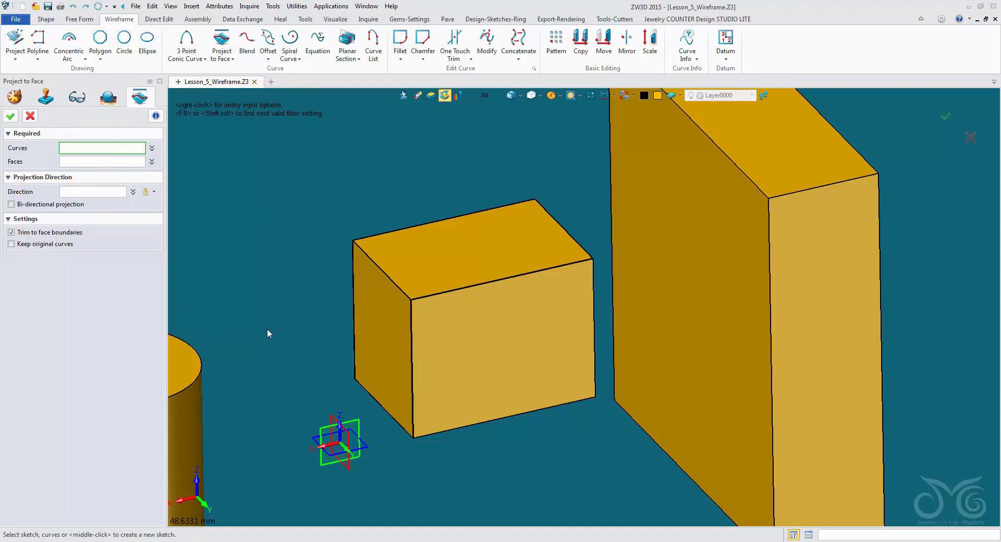
click(353, 306)
click(354, 290)
click(485, 95)
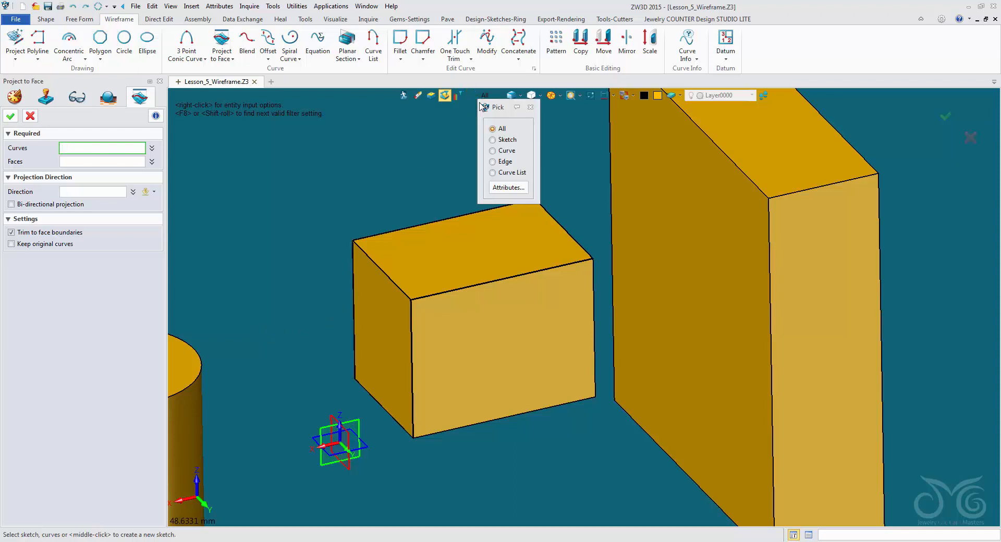
Set up a projection of the three curves along the small block's cylinder-side face, two vertical and one lower, onto the large block's facing side.
click(507, 151)
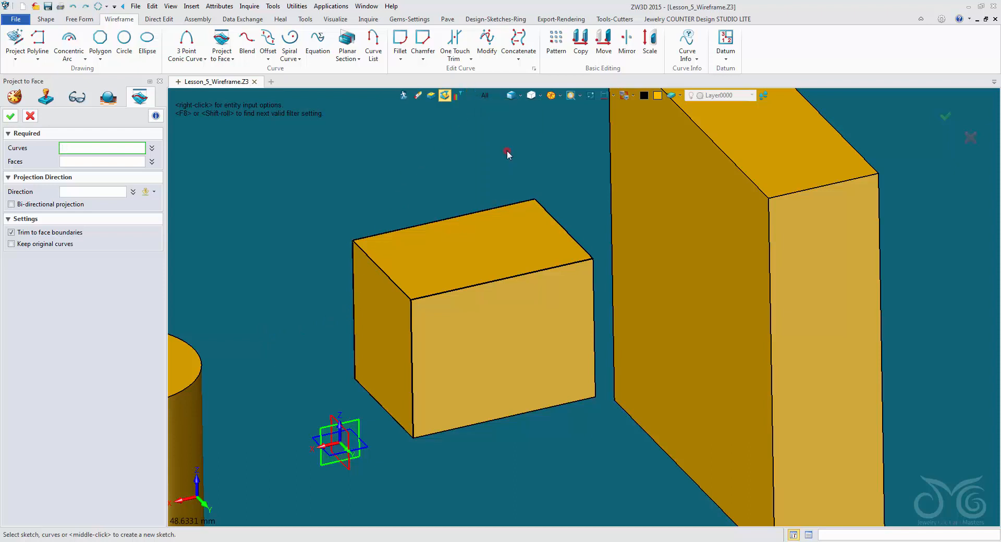
click(356, 300)
click(410, 324)
click(382, 406)
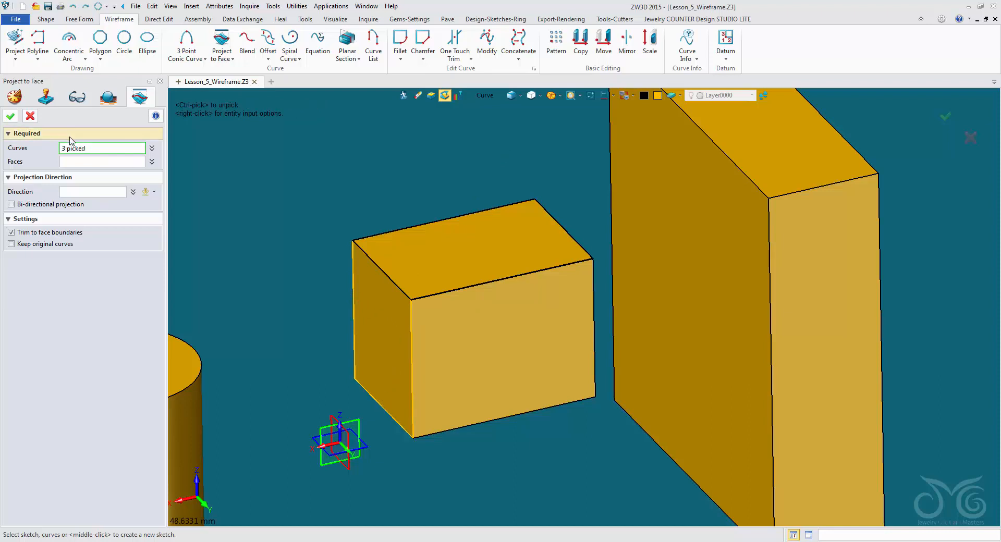
click(74, 162)
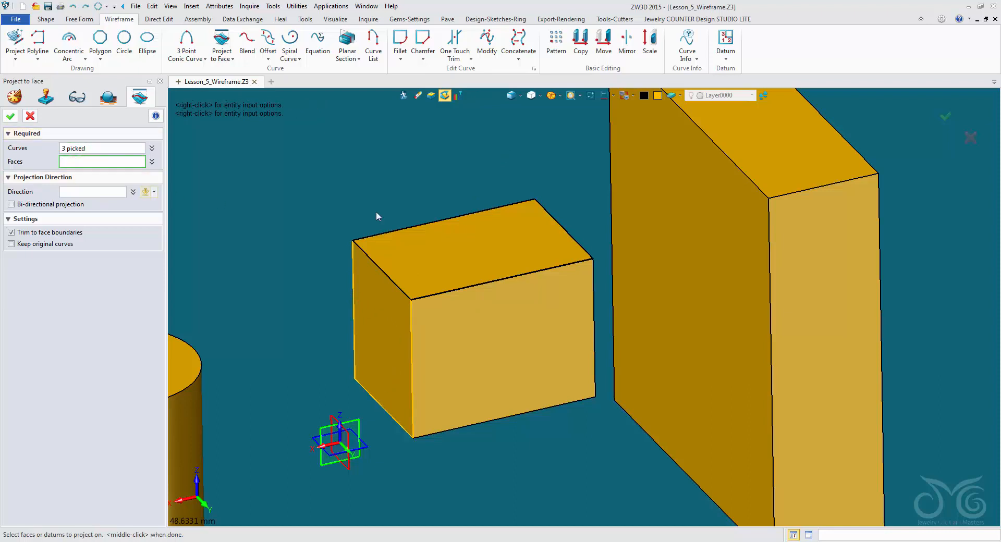
click(635, 228)
middle_drag(453, 161, 353, 300)
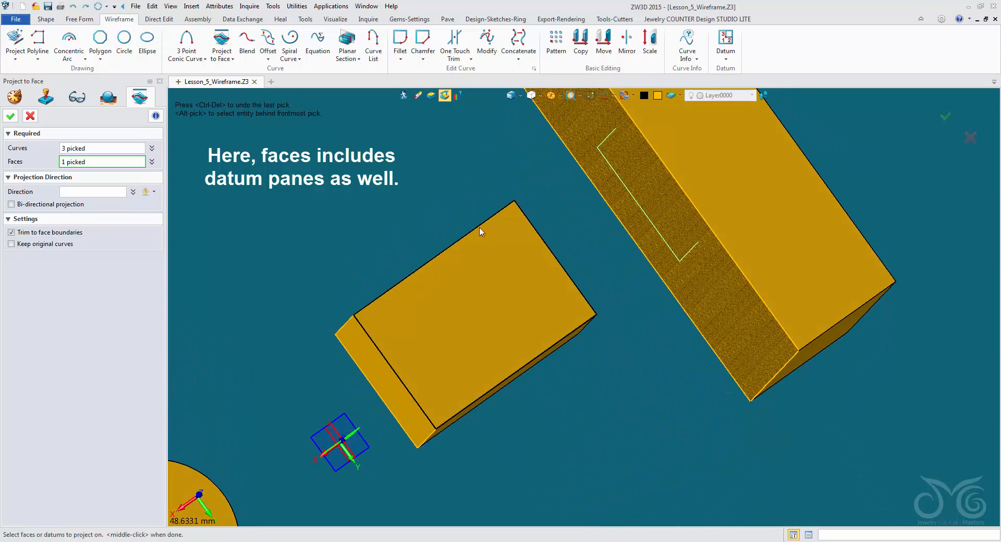
right_drag(345, 189, 341, 133)
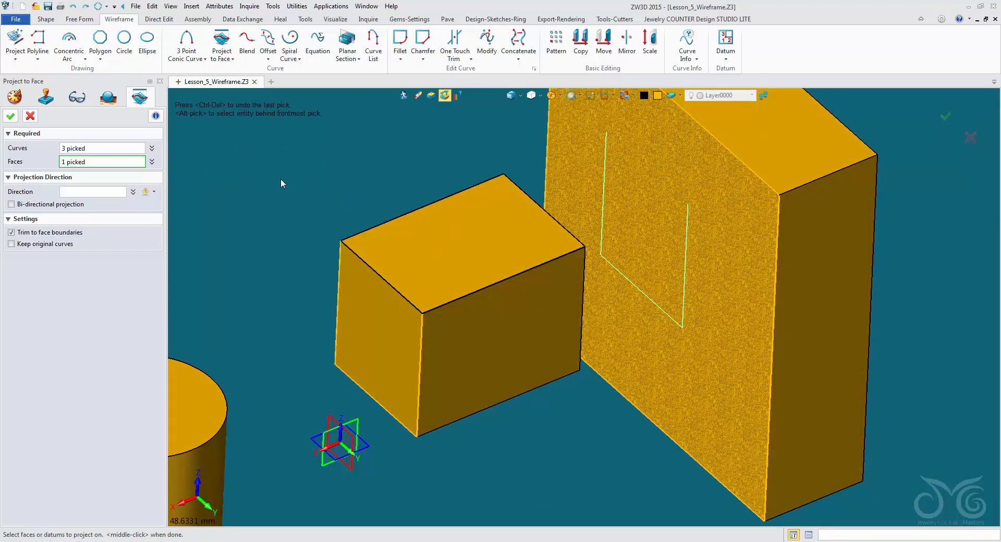
Try the projection direction -1,0,0 along the small block's upper edge.
click(107, 191)
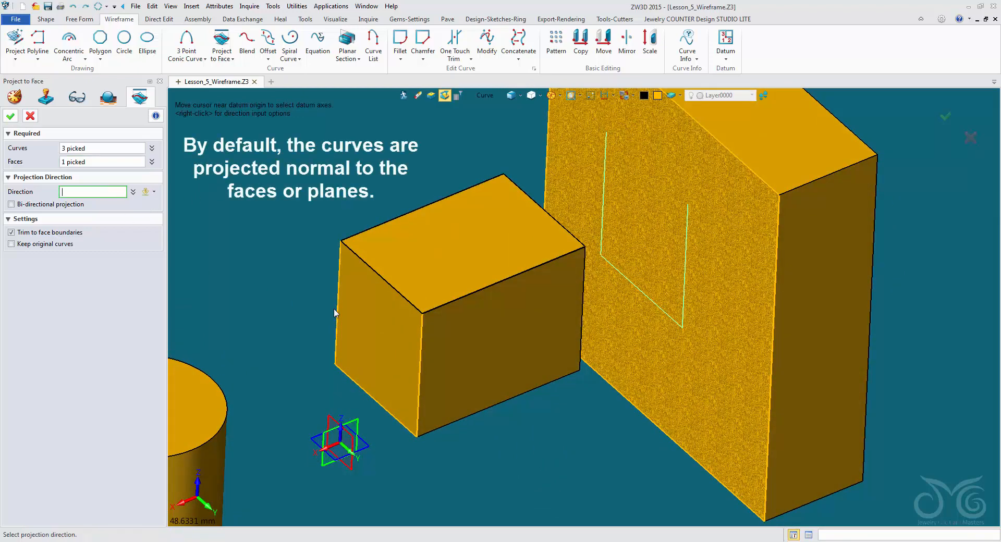
click(567, 252)
right_drag(454, 339, 454, 317)
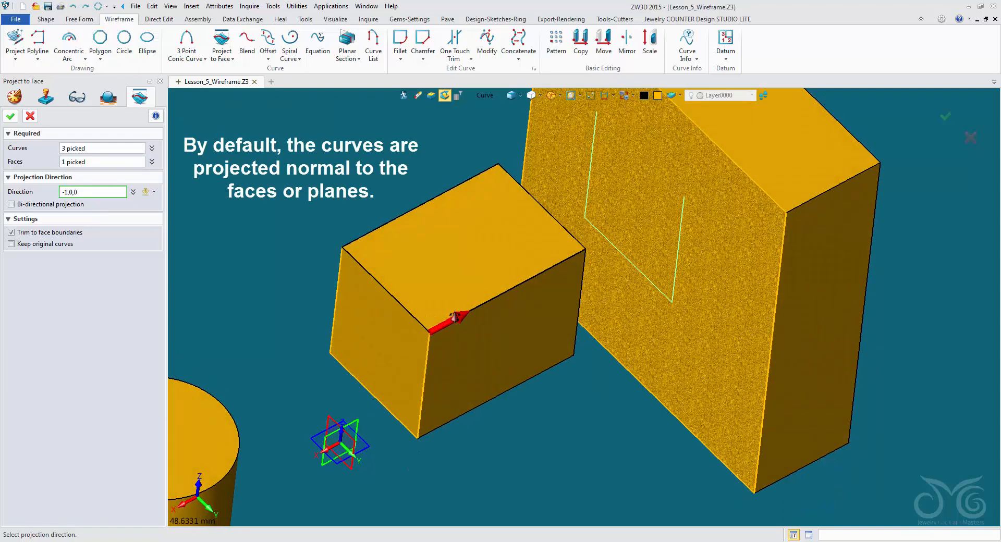
Turn bi-directional projection on and back off.
click(78, 204)
scroll(293, 209, down, 3)
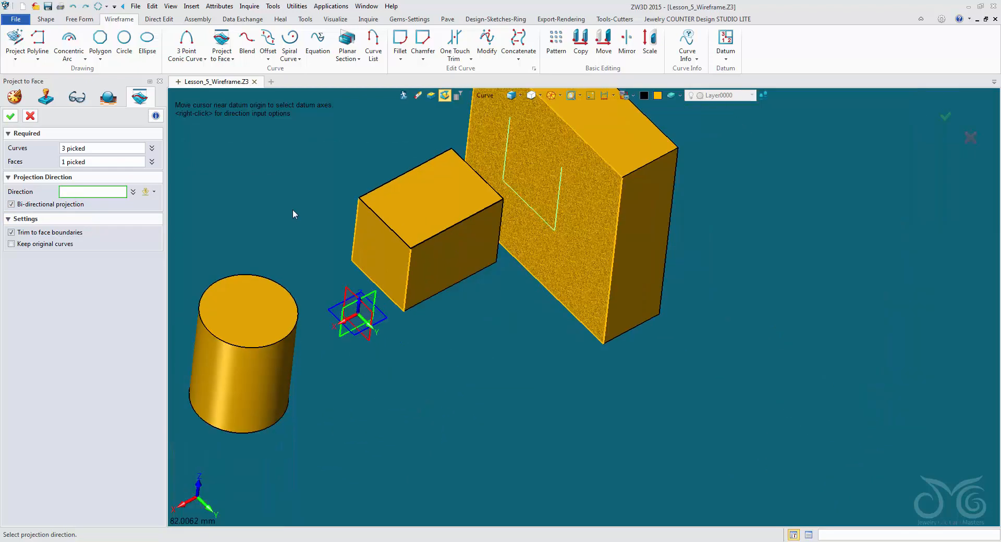
scroll(350, 213, up, 1)
middle_drag(351, 213, 377, 216)
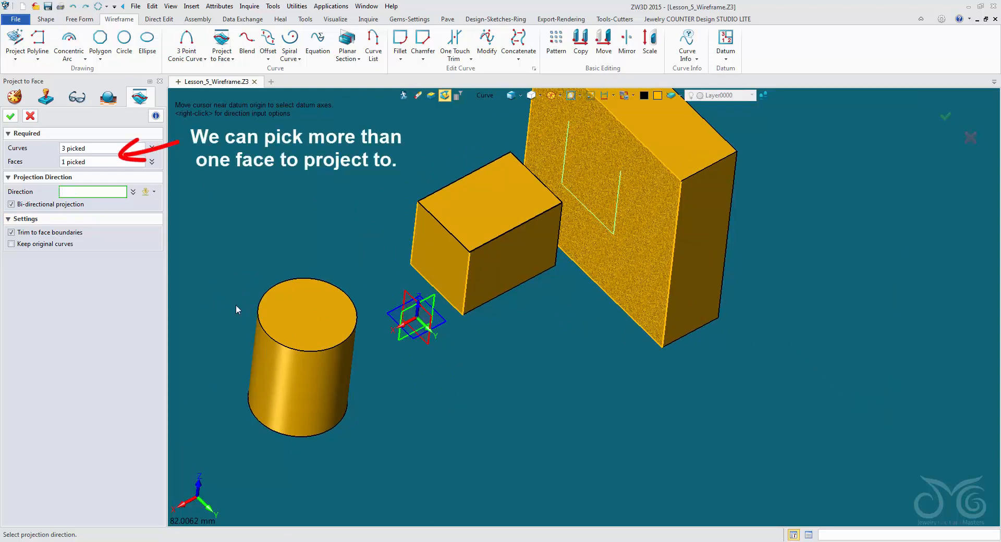
middle_drag(236, 304, 414, 276)
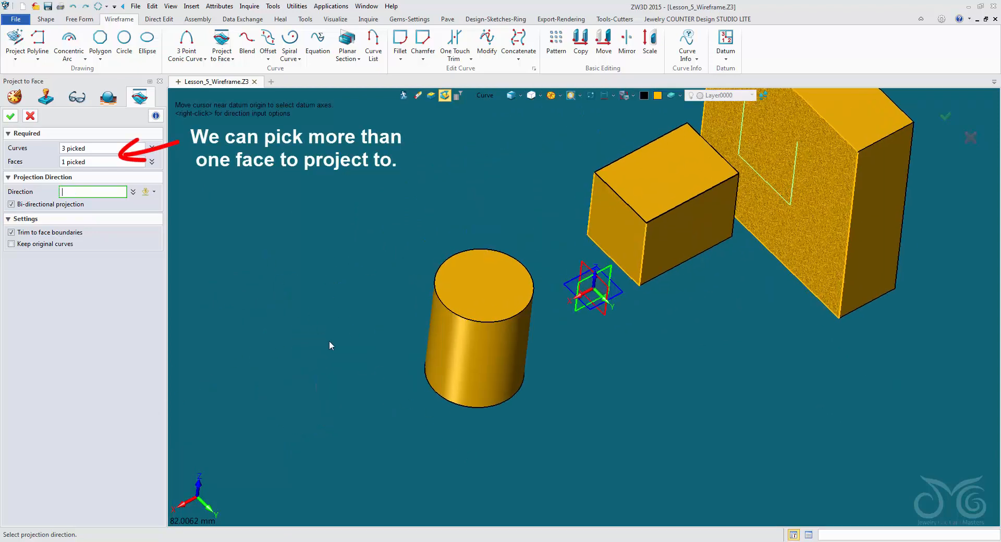
click(58, 205)
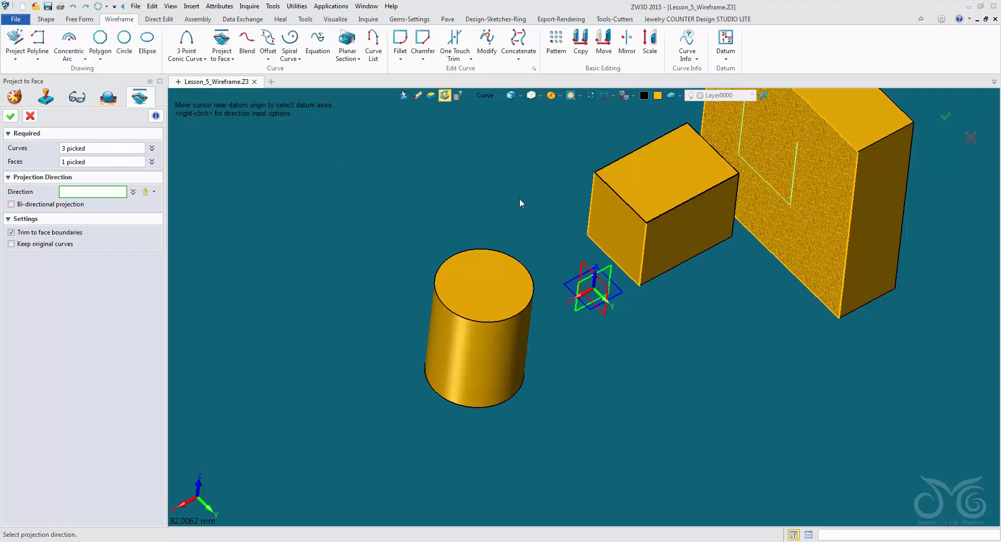
middle_drag(519, 198, 360, 242)
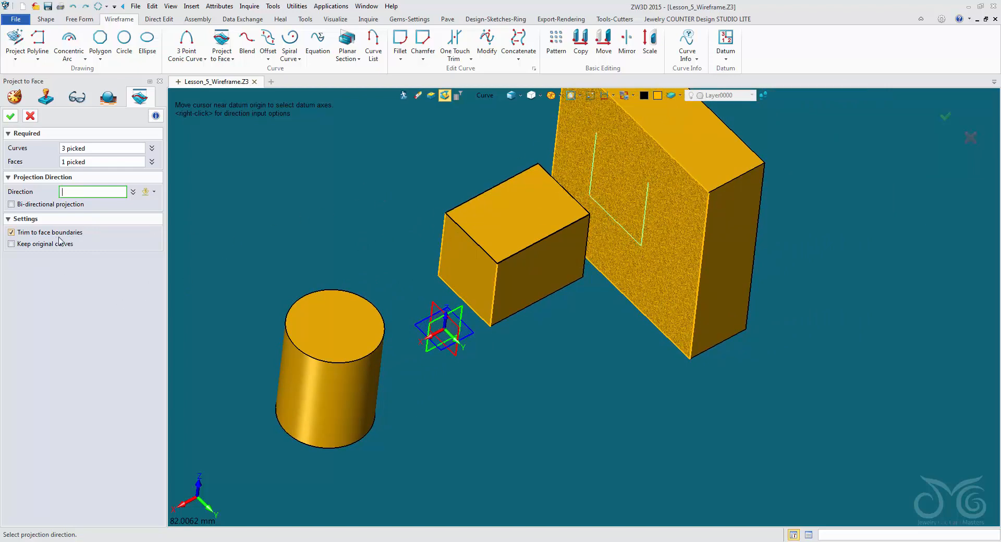
Complete the projection of the three curves onto the large block, trimmed to the face boundaries.
middle_drag(358, 246, 352, 198)
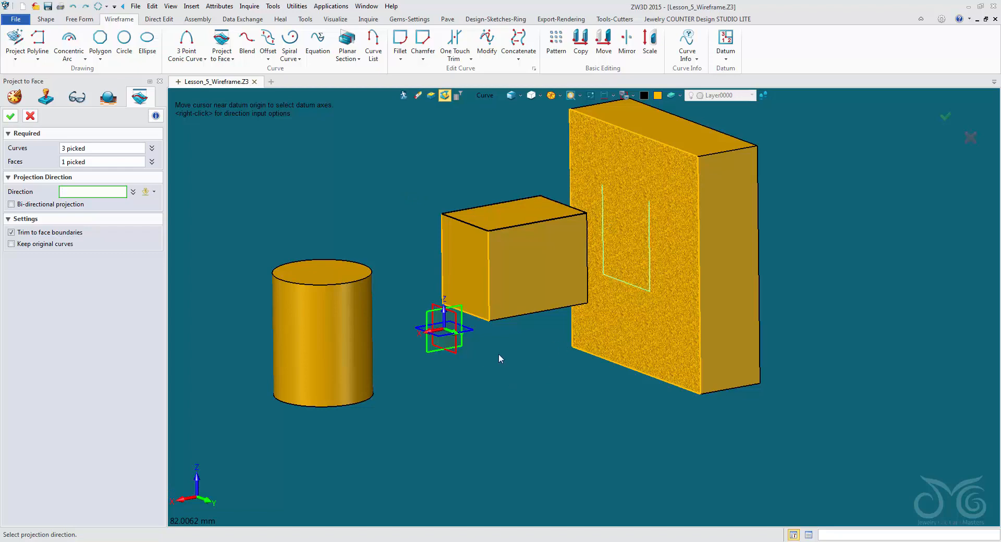
click(10, 116)
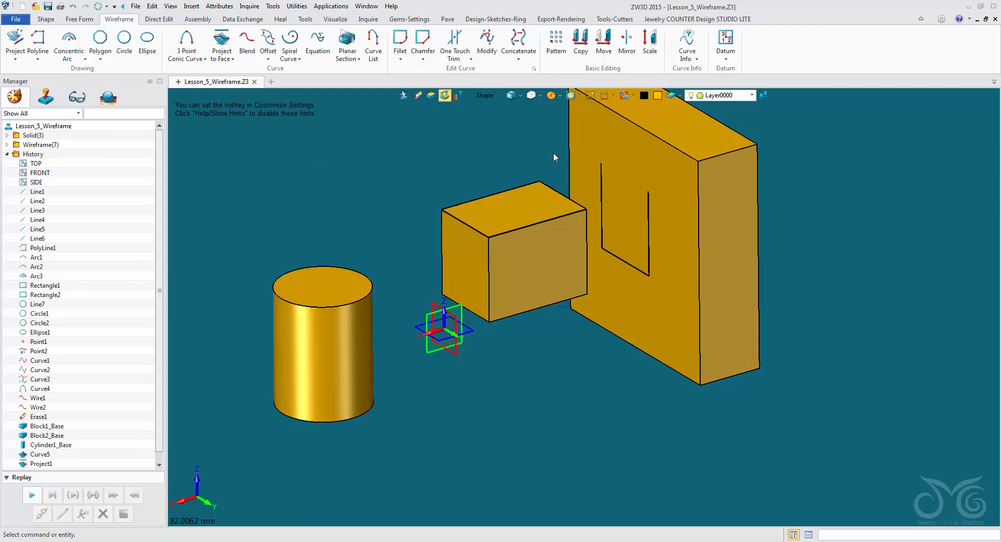
middle_drag(631, 206, 552, 299)
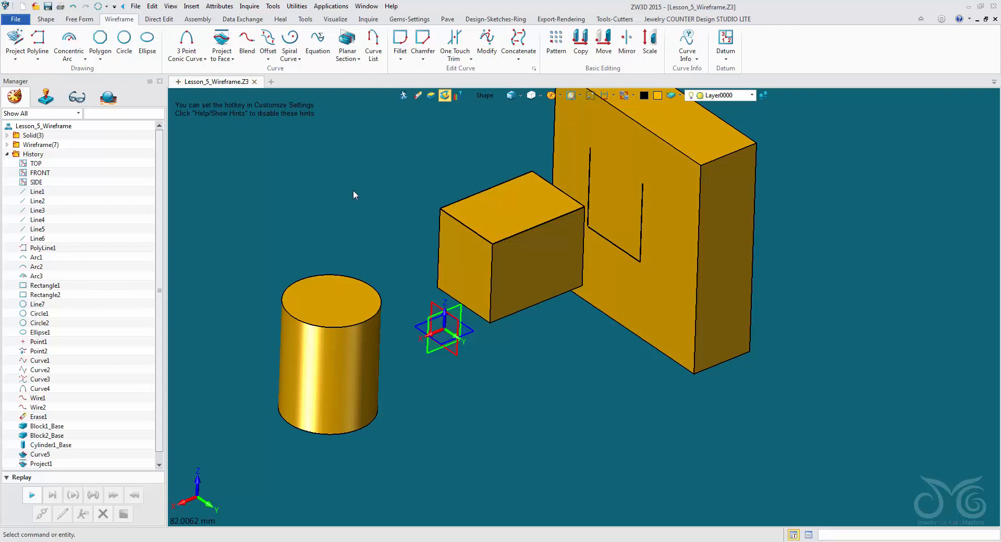
Project the cylinder's top circular edge onto the small block's face nearest the cylinder, trimmed to the face boundaries.
click(221, 41)
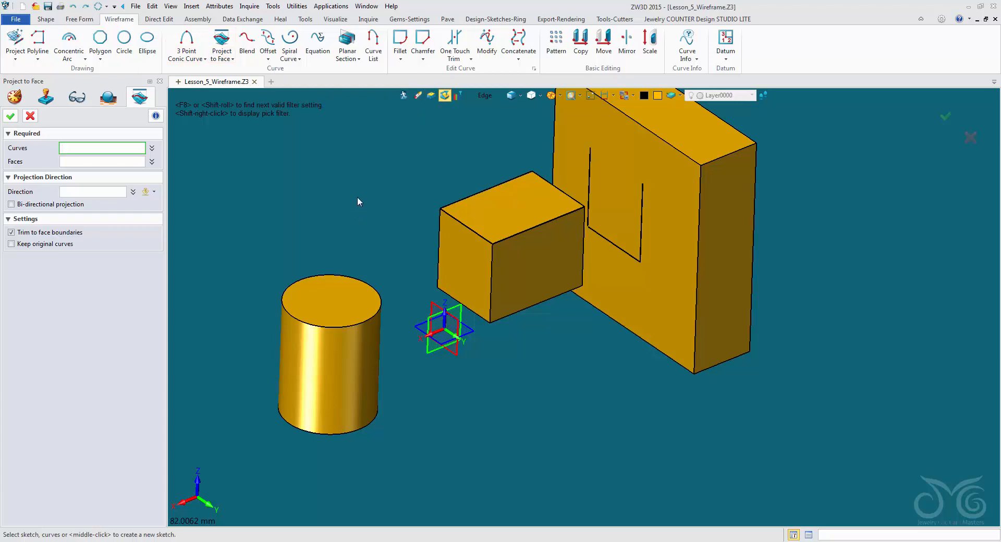
mouse_move(354, 195)
middle_down()
mouse_move(389, 204)
mouse_move(397, 194)
mouse_move(348, 192)
middle_up()
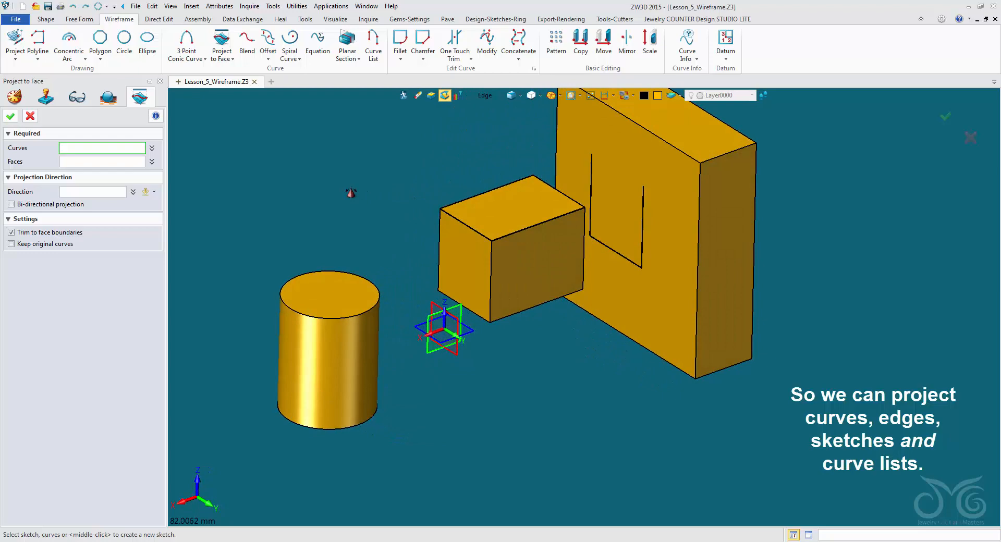
click(357, 277)
middle_drag(362, 266, 431, 190)
right_drag(431, 190, 421, 199)
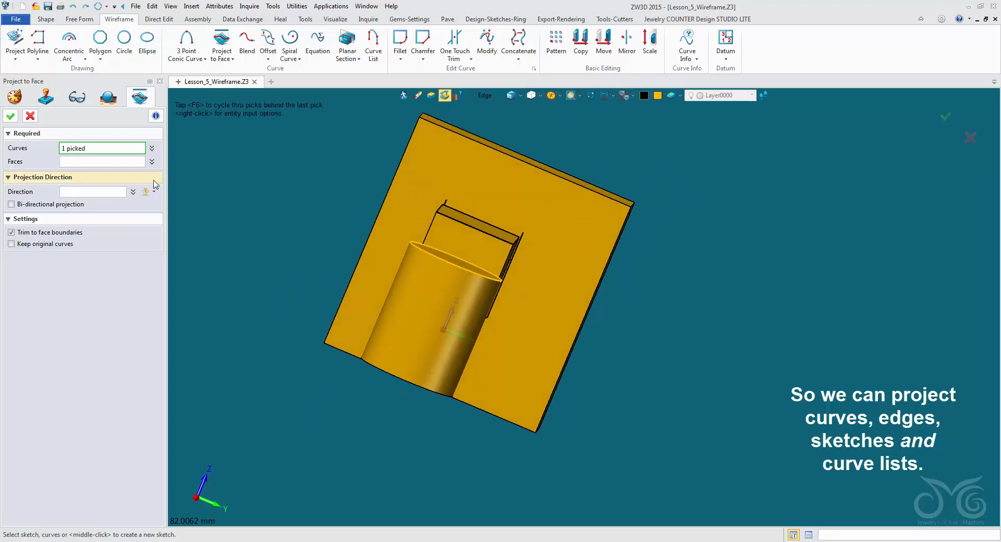
click(132, 162)
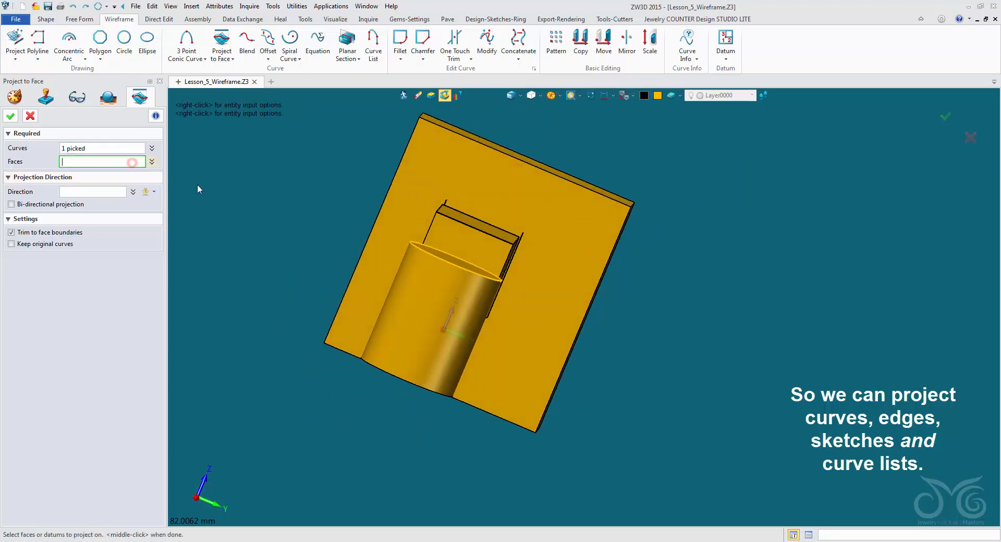
click(463, 253)
right_drag(292, 185, 229, 196)
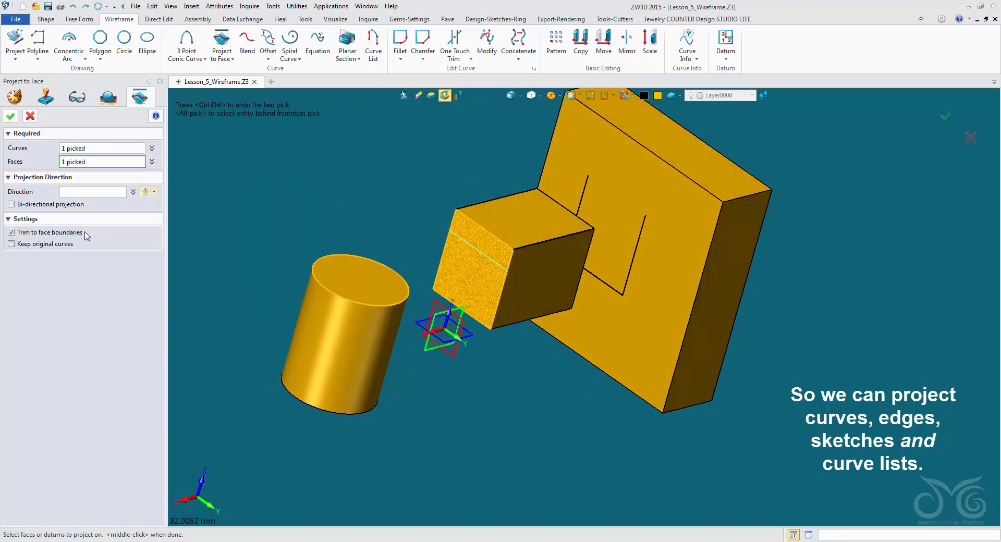
click(10, 116)
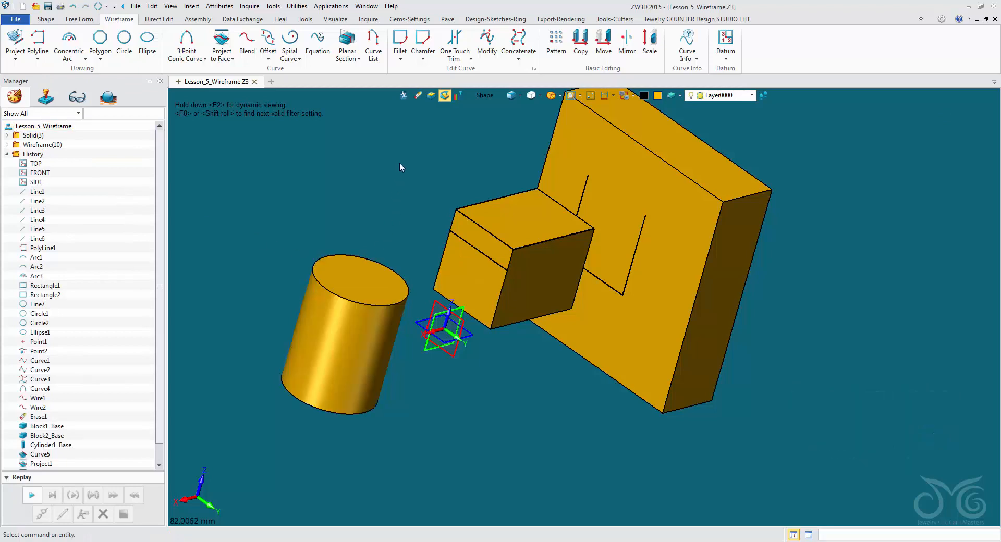
right_drag(399, 161, 430, 121)
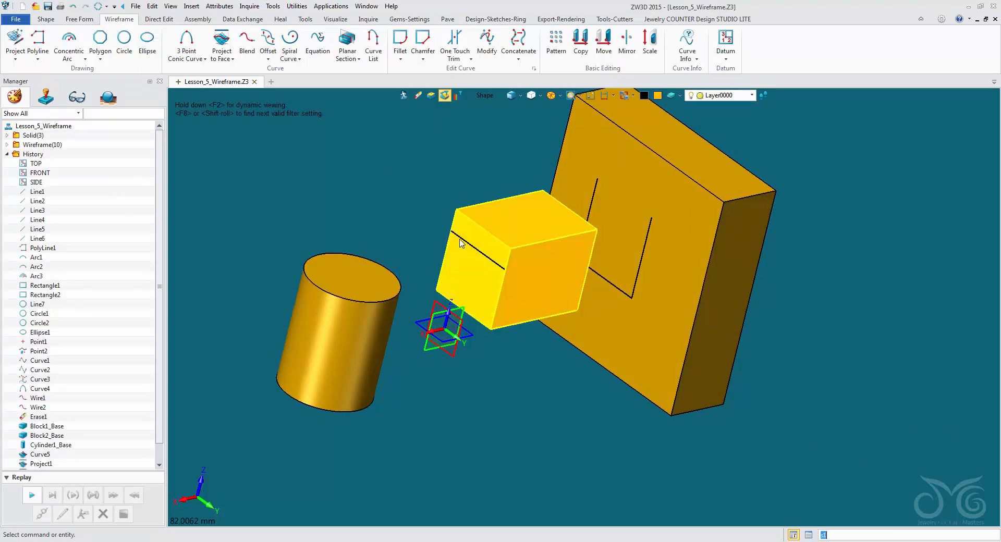
right_drag(383, 186, 357, 172)
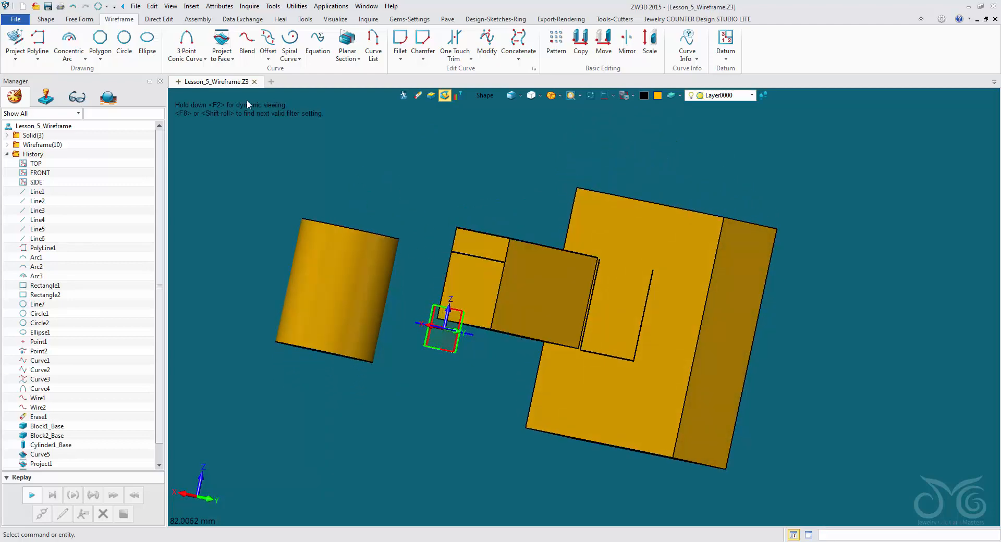
click(233, 58)
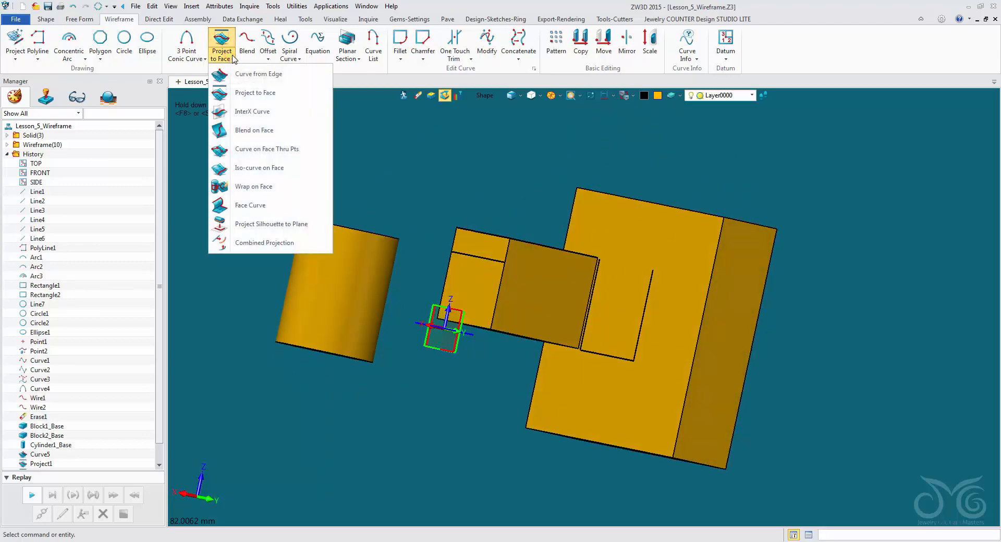
click(267, 120)
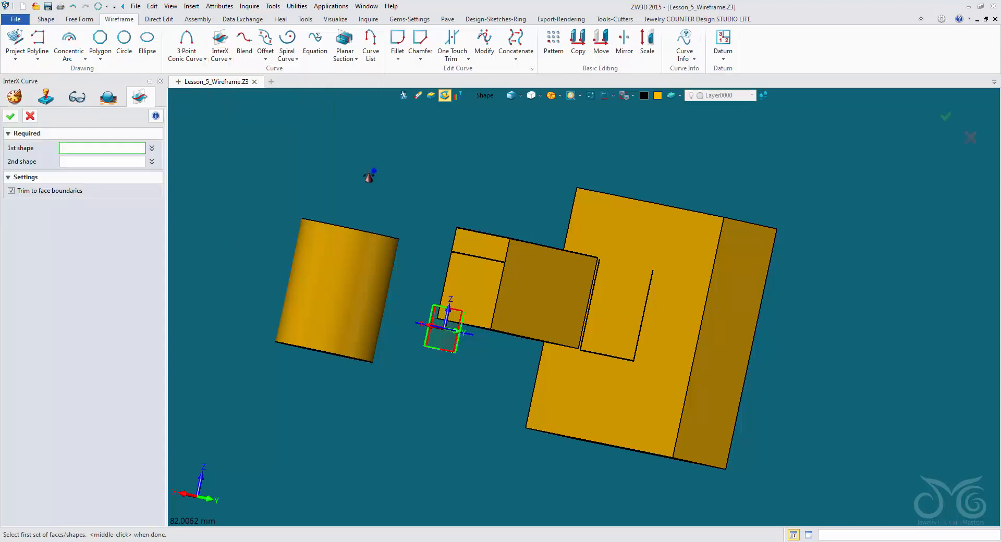
right_drag(370, 170, 334, 214)
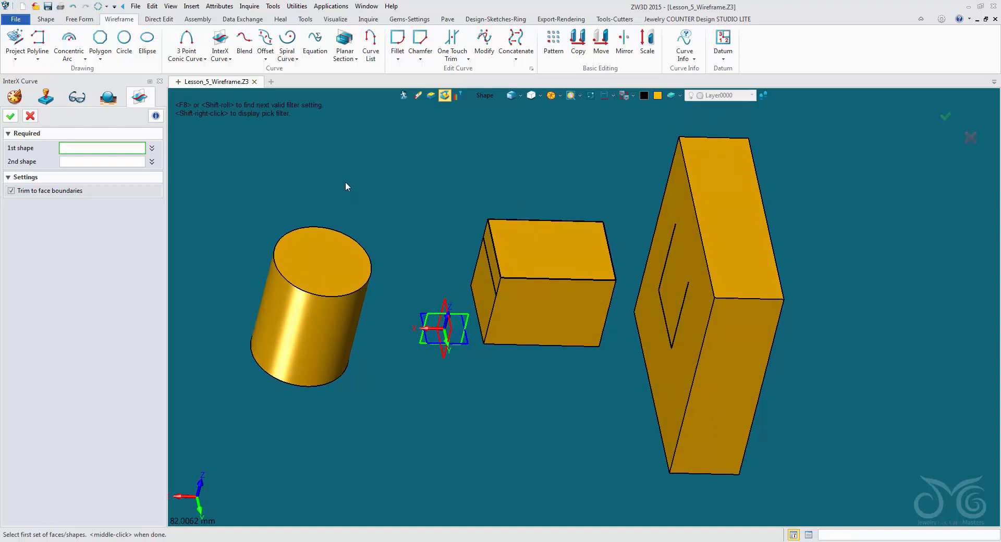
click(30, 116)
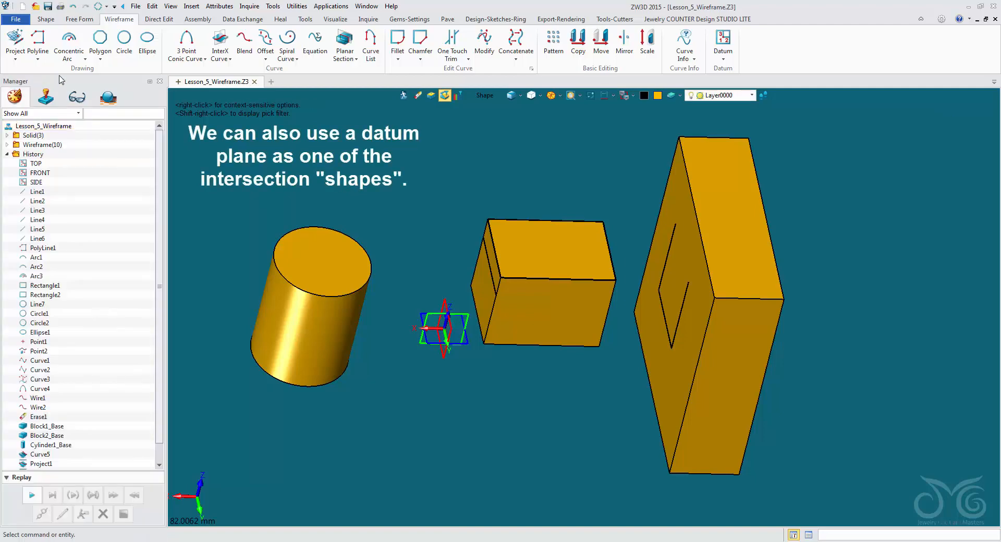
Start a two-sided extrusion of the curve along the small block's upper edge facing the large block, in direction -1,0,0.
click(47, 20)
click(68, 41)
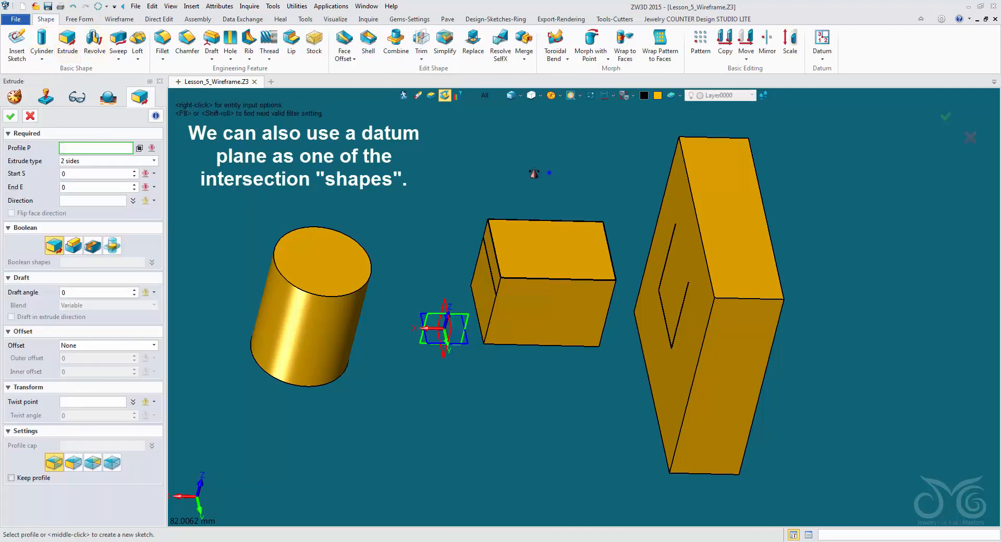
right_drag(534, 173, 495, 168)
click(484, 97)
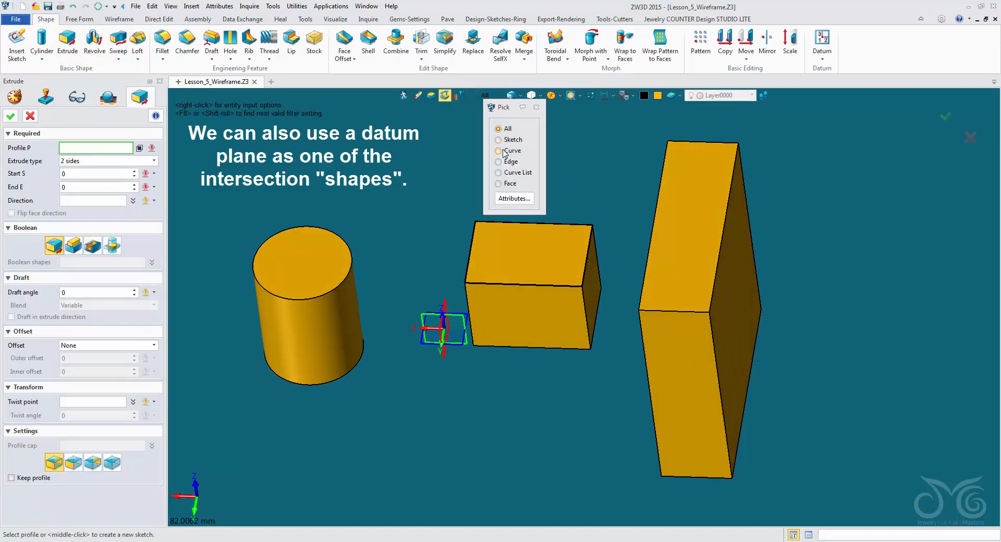
click(499, 151)
click(563, 254)
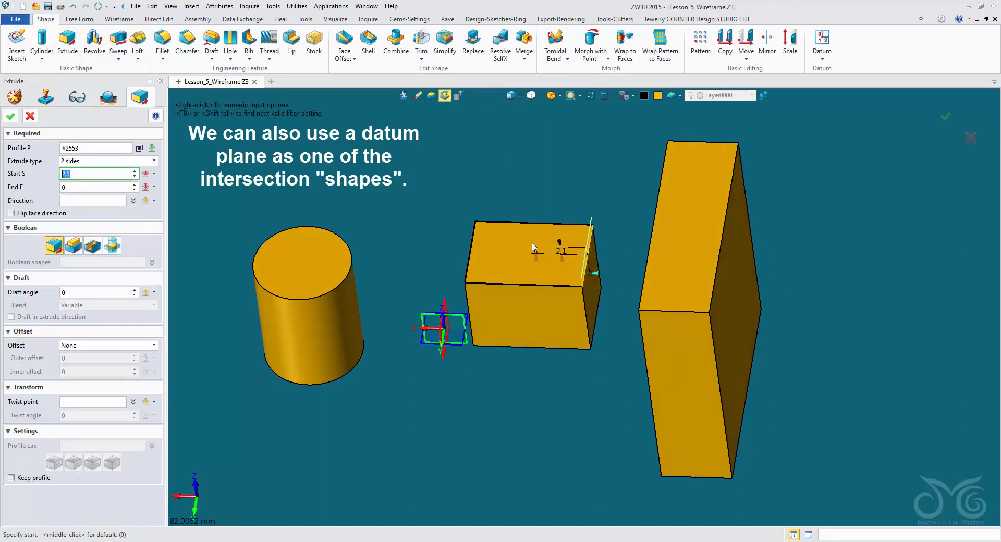
click(111, 202)
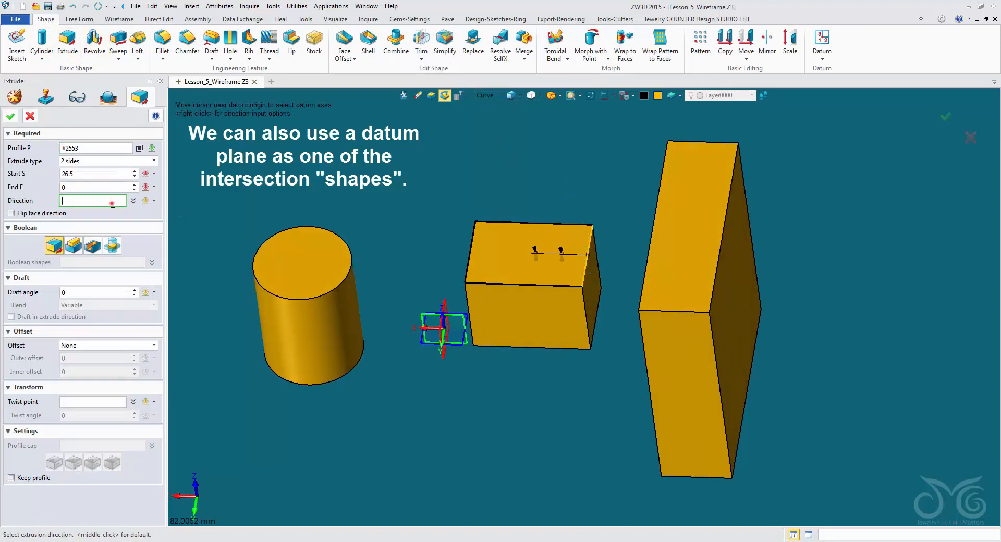
click(455, 334)
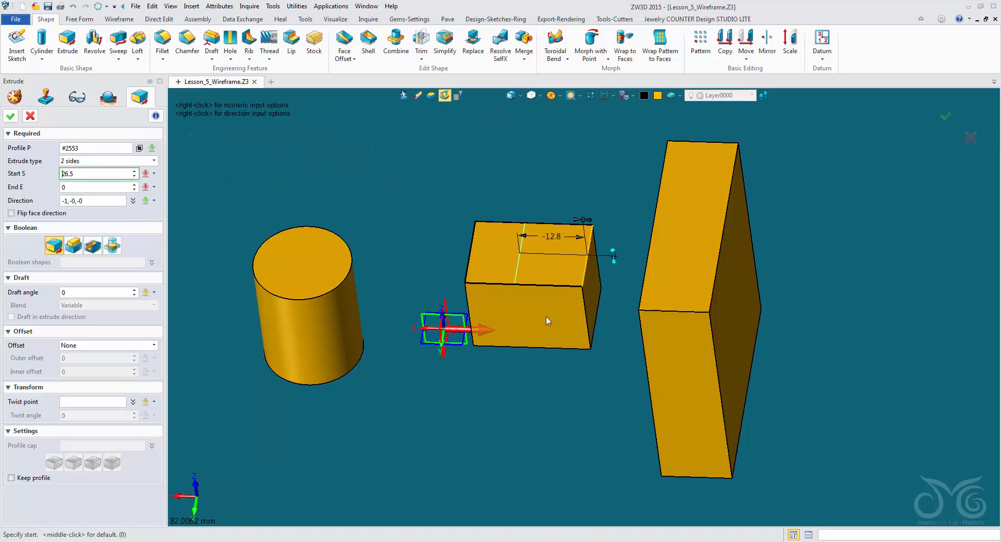
Complete the extruded surface through the large block with a start of about 35.6 mm and an end of about 5.9 mm.
click(774, 311)
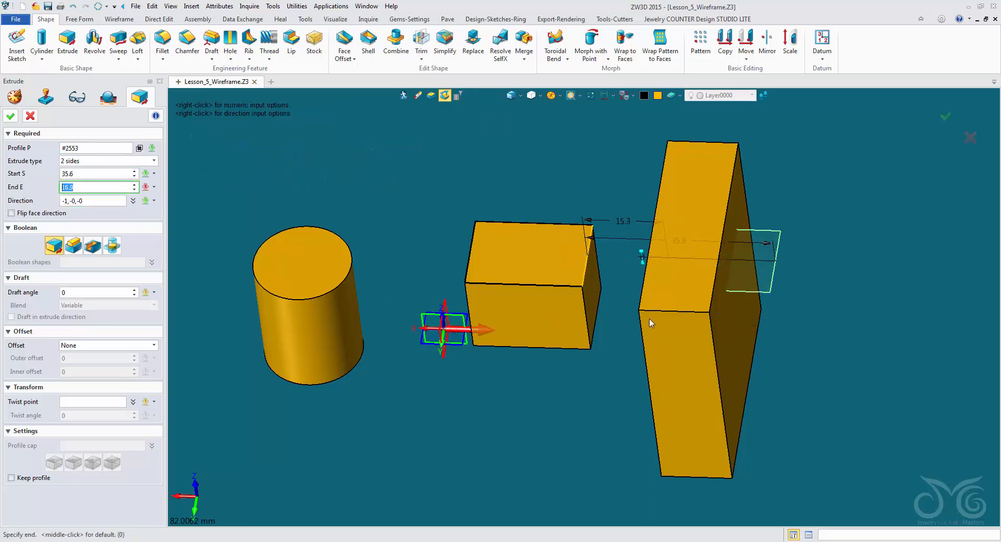
click(617, 318)
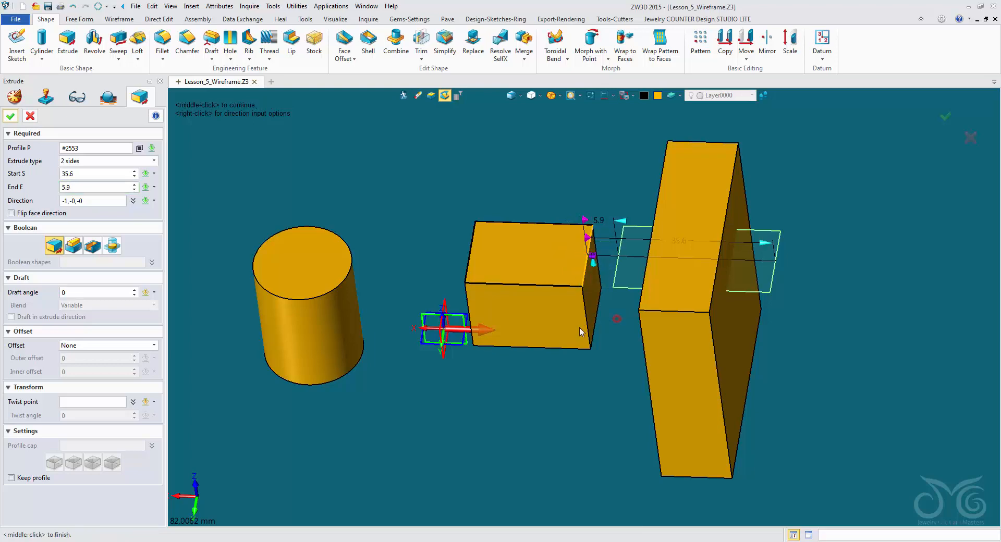
right_drag(617, 318, 552, 337)
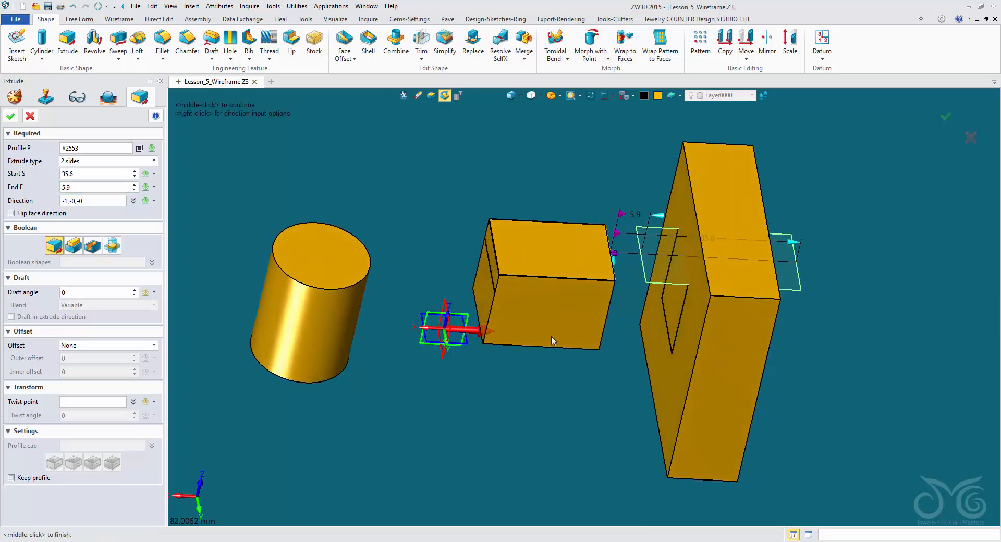
click(11, 117)
right_drag(510, 457, 637, 290)
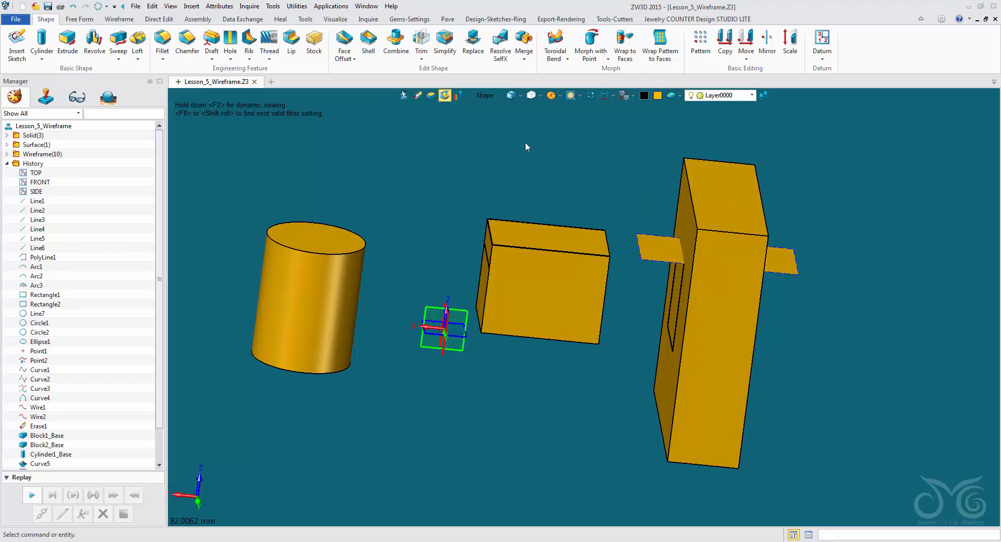
Create the intersection curves between the large block and the extruded surface, trimmed to face boundaries.
click(119, 19)
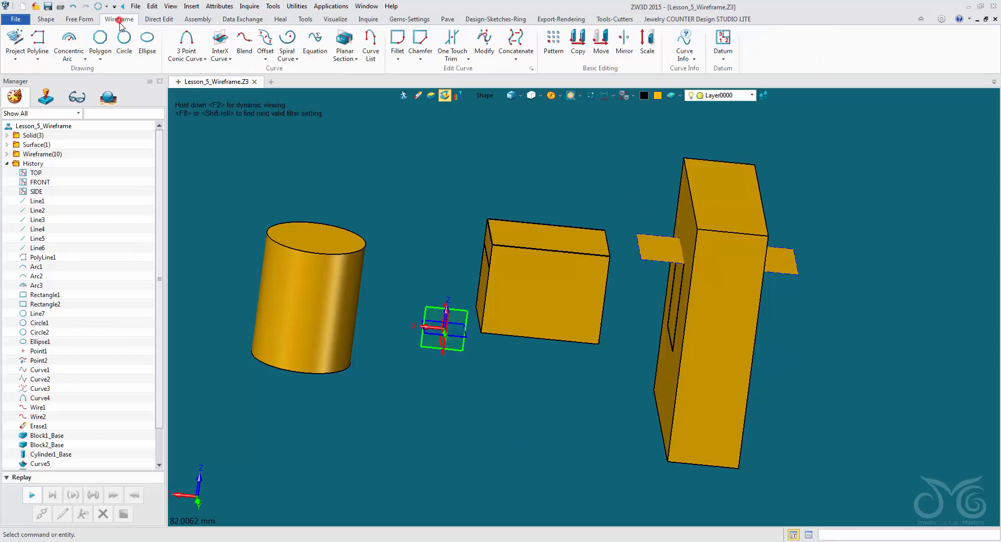
click(219, 44)
mouse_move(420, 221)
right_down()
mouse_move(411, 228)
mouse_move(419, 222)
right_up()
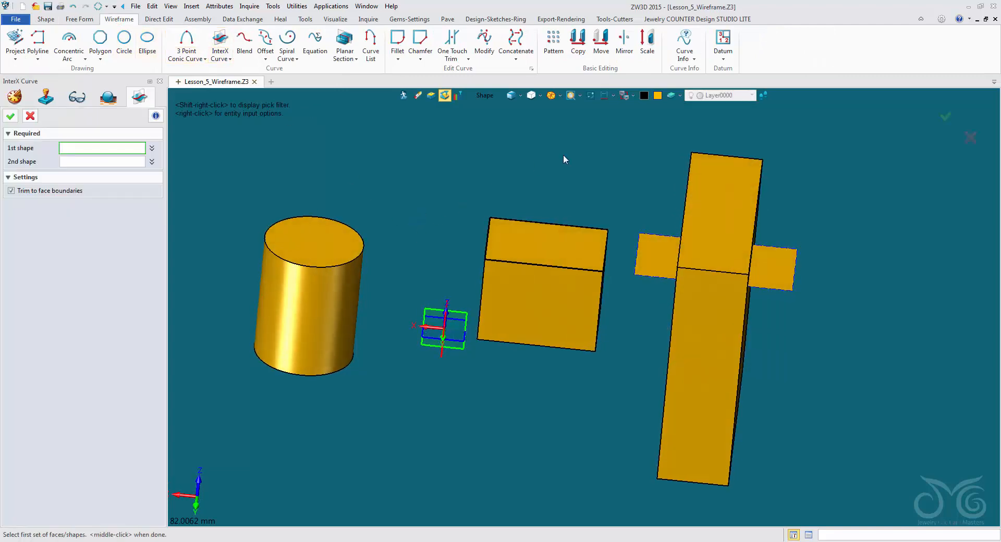
click(702, 184)
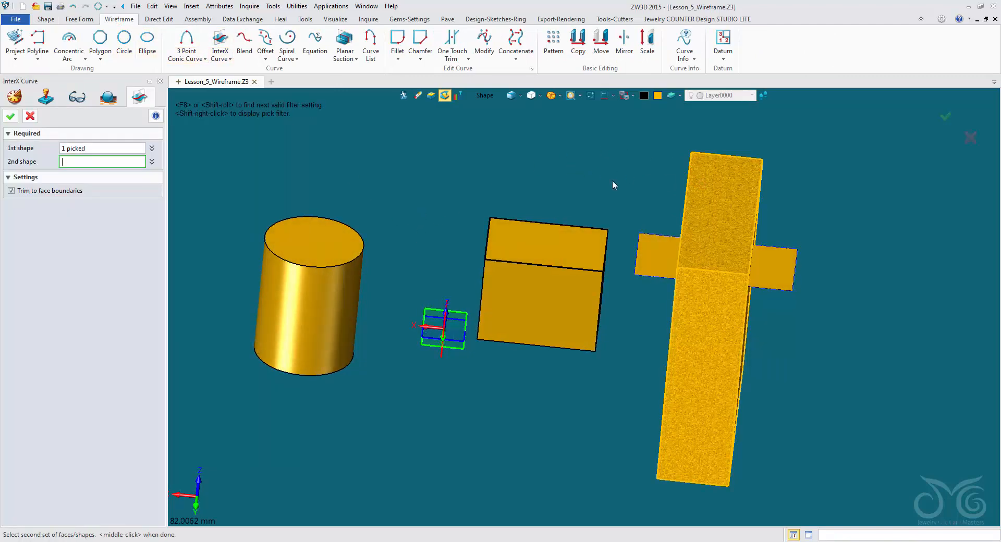
click(652, 245)
right_drag(570, 201, 523, 209)
click(10, 116)
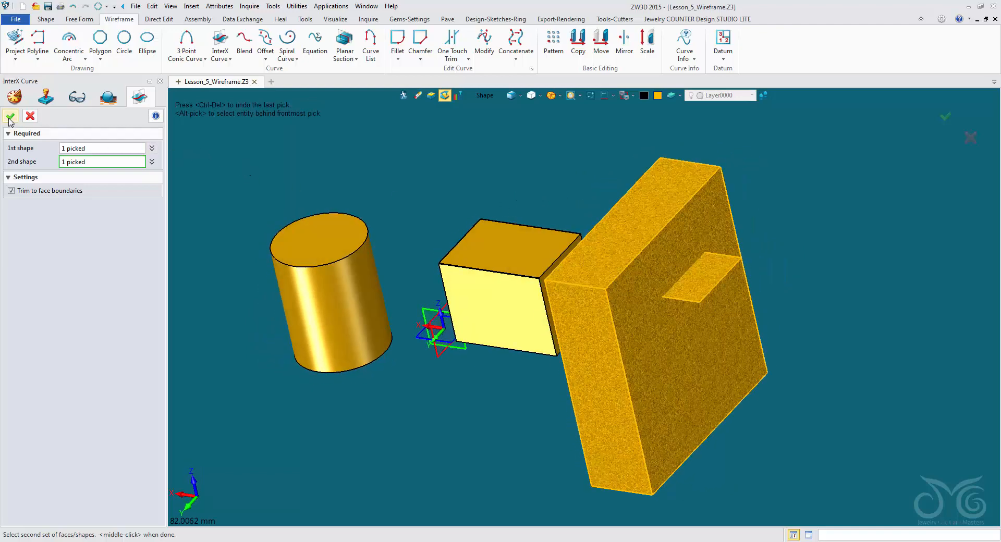
Erase the extruded surface that passes through the large block.
right_click(705, 268)
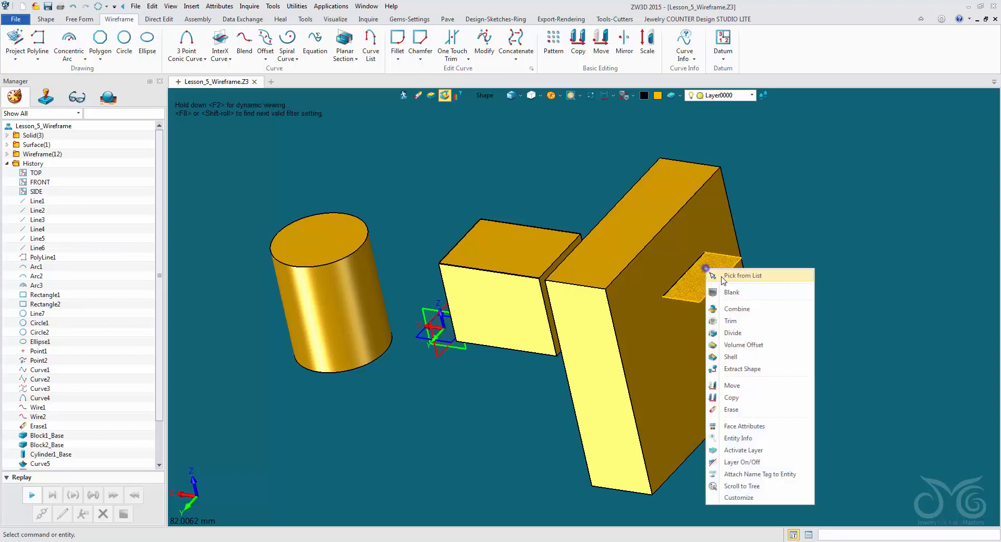
click(776, 409)
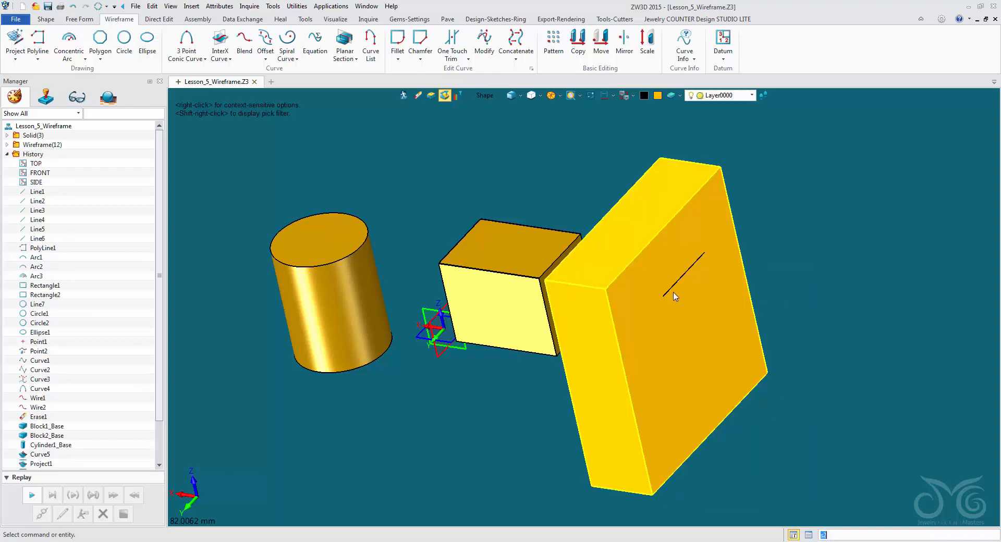
middle_drag(667, 298, 658, 257)
middle_drag(527, 181, 484, 186)
Create a separate block about 9.8 × 9.6 × 11.9 mm, centred on the large block's short upper rear edge.
click(47, 20)
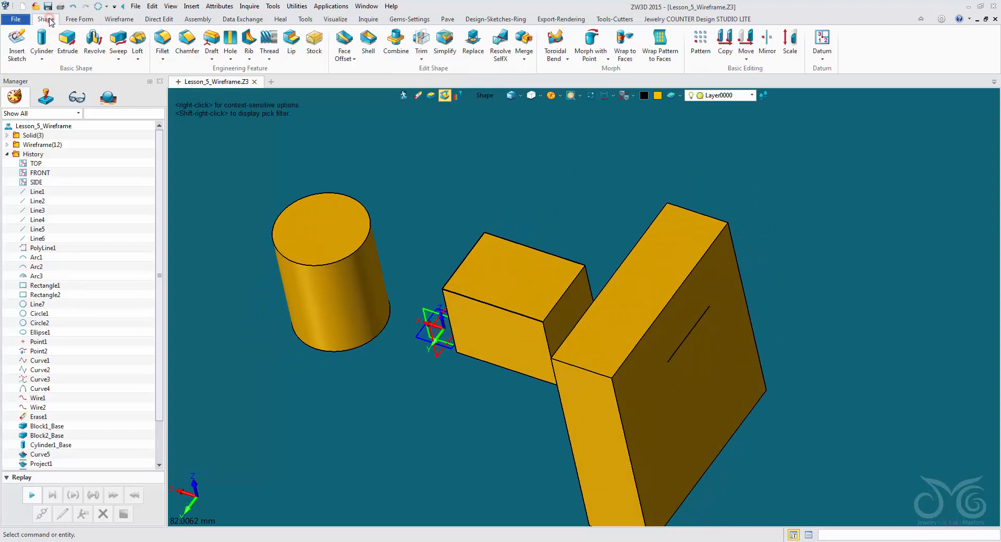
click(41, 58)
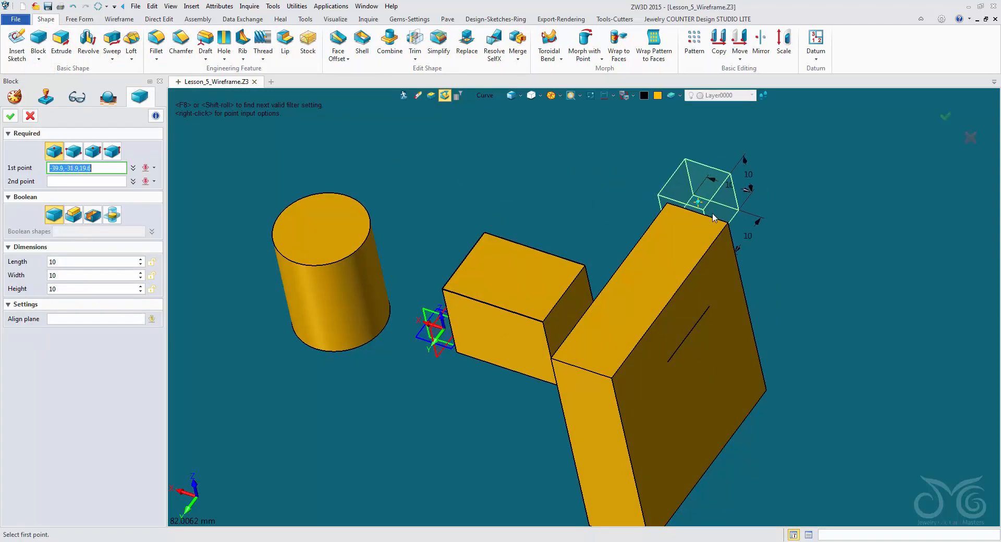
right_drag(695, 226, 708, 190)
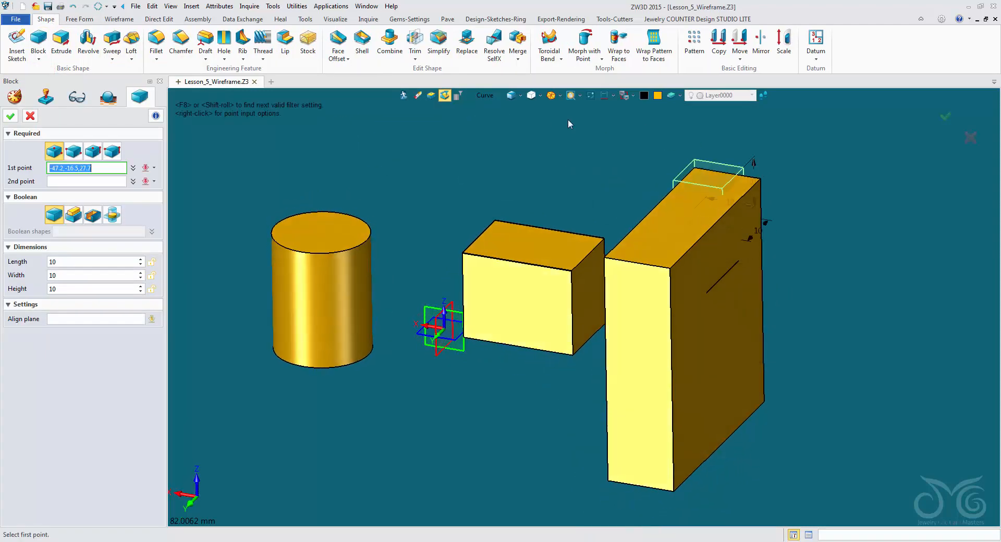
click(485, 95)
click(511, 140)
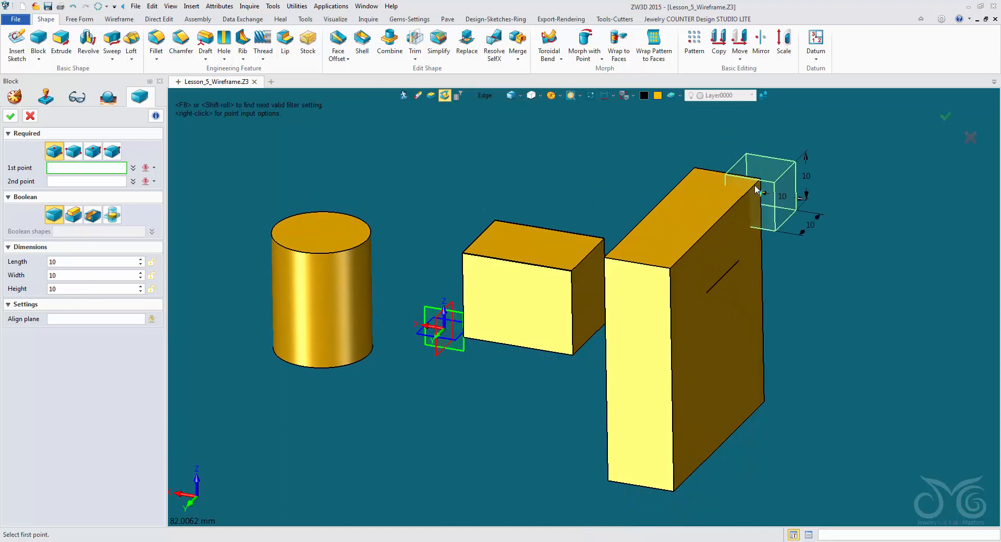
click(759, 174)
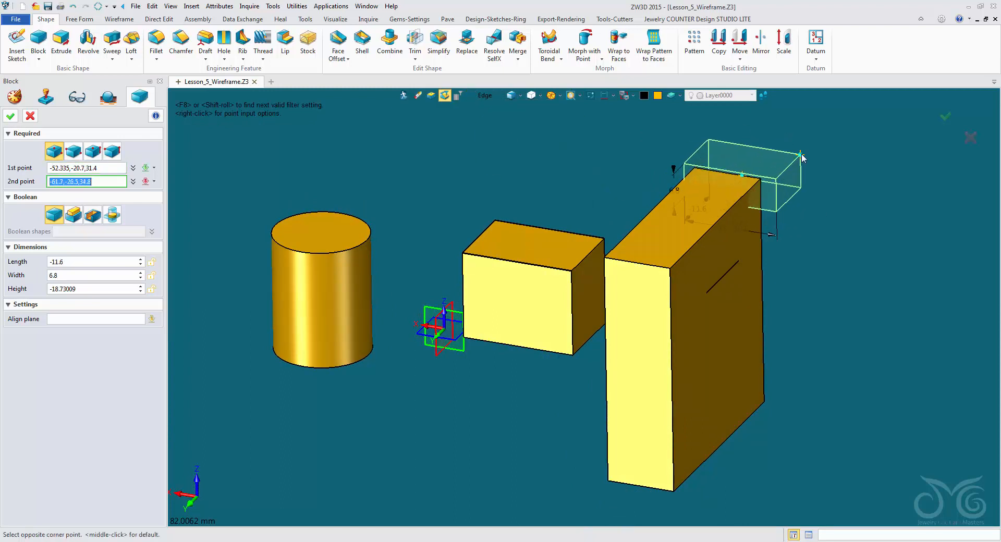
click(781, 147)
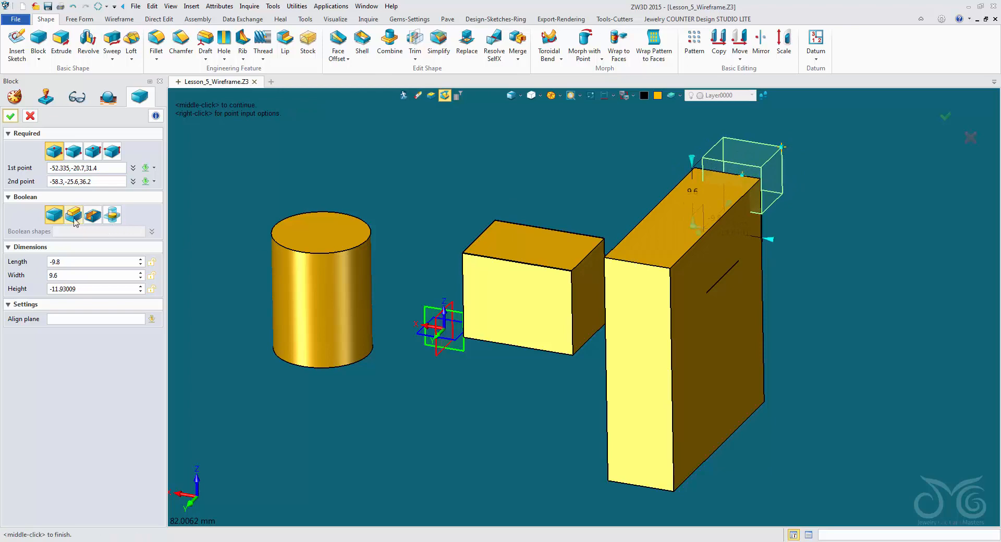
click(11, 116)
Create the intersection curves between the new corner block and the large block, trimmed to face boundaries.
right_drag(539, 162, 491, 169)
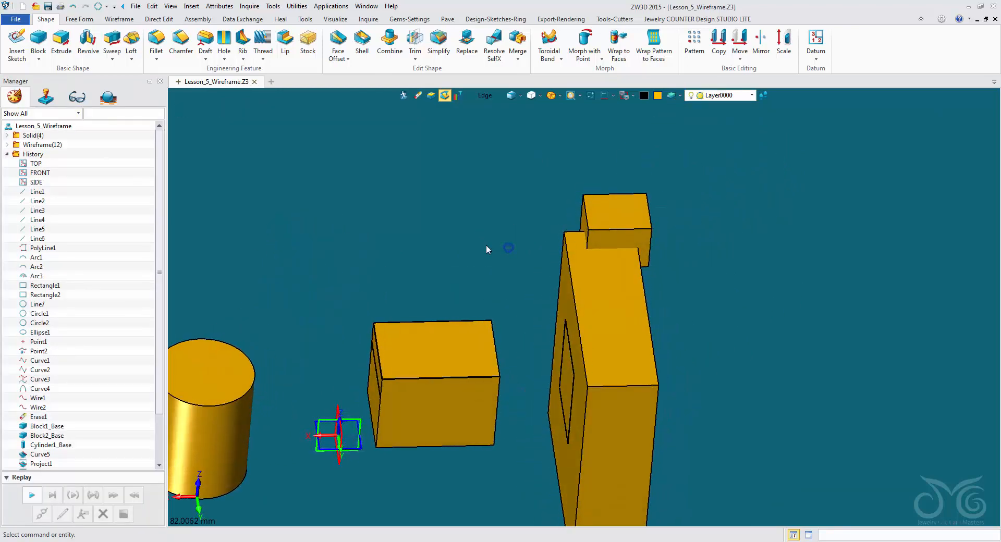
click(120, 19)
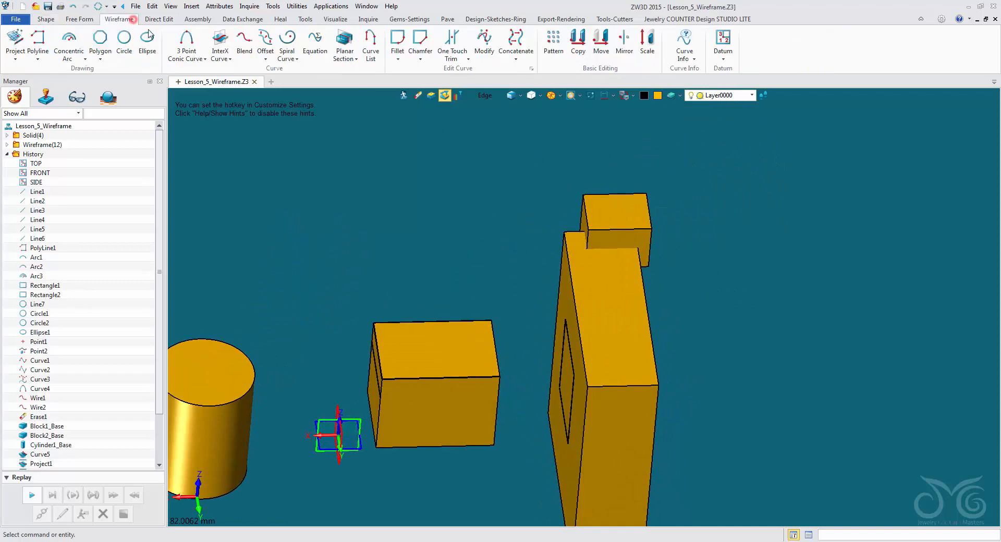
click(217, 37)
click(597, 210)
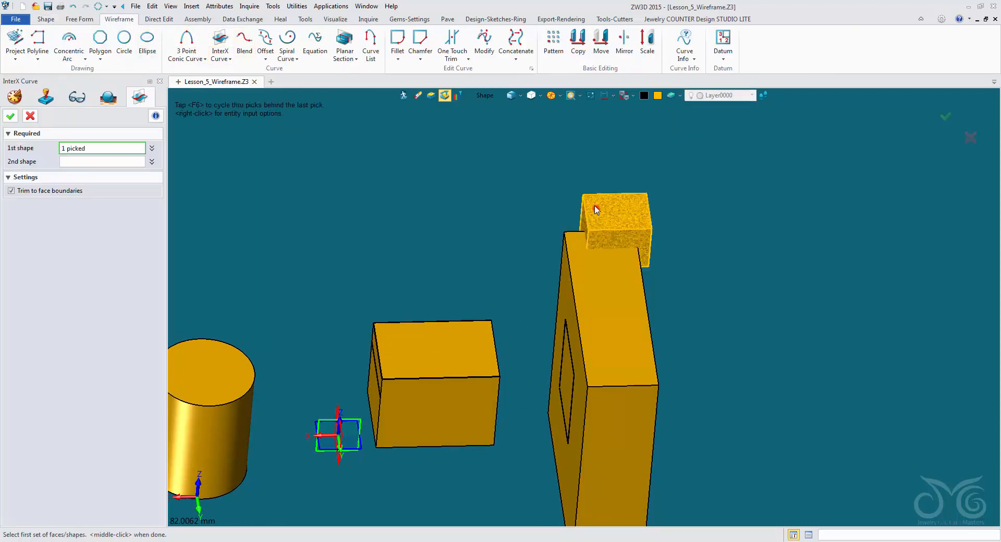
middle_click(542, 153)
click(610, 291)
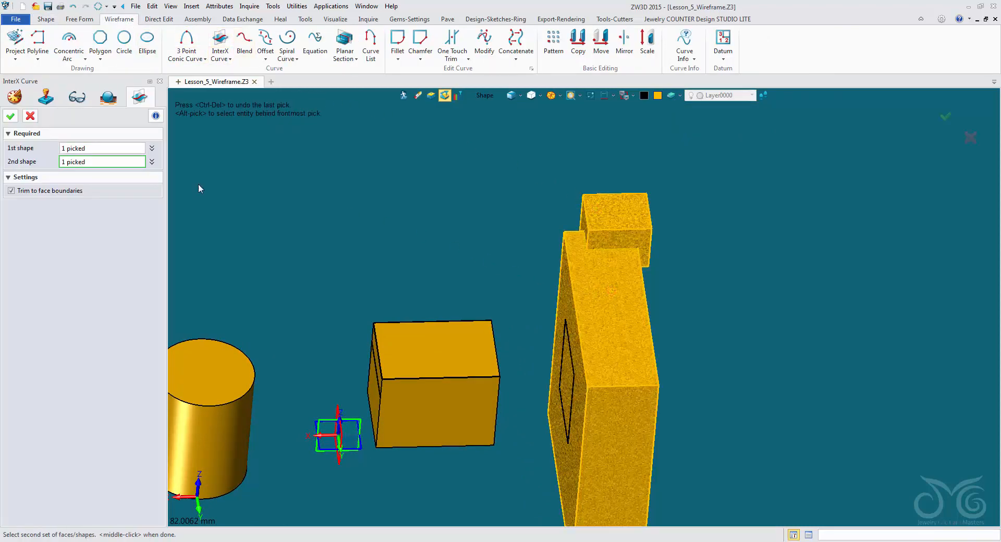
click(29, 116)
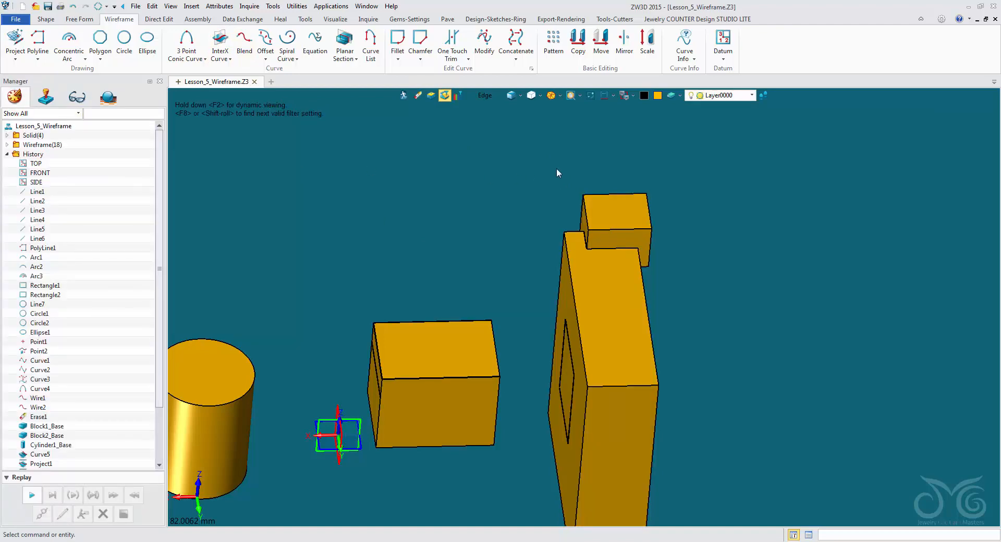
Restrict picking to shapes and erase the new block at the large block's upper rear corner.
click(492, 99)
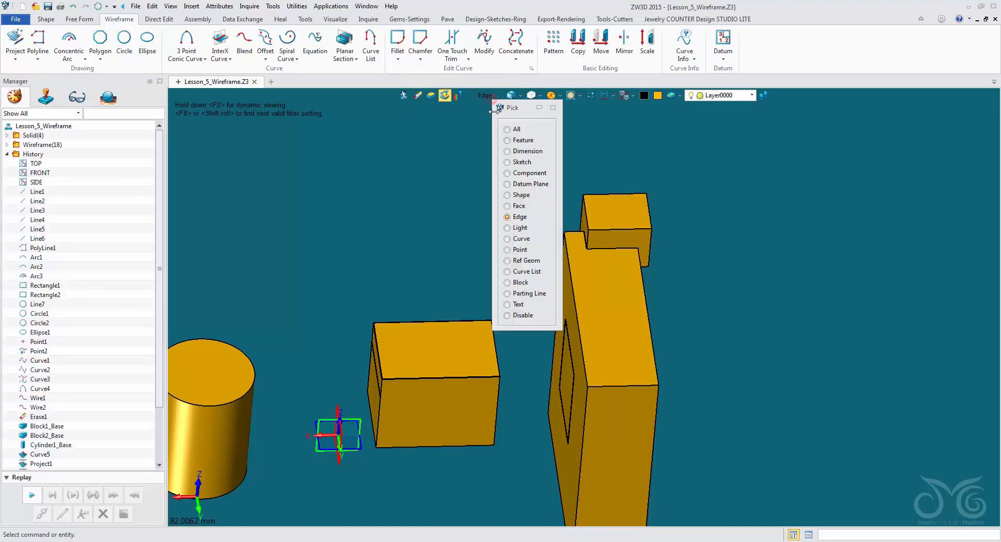
click(517, 195)
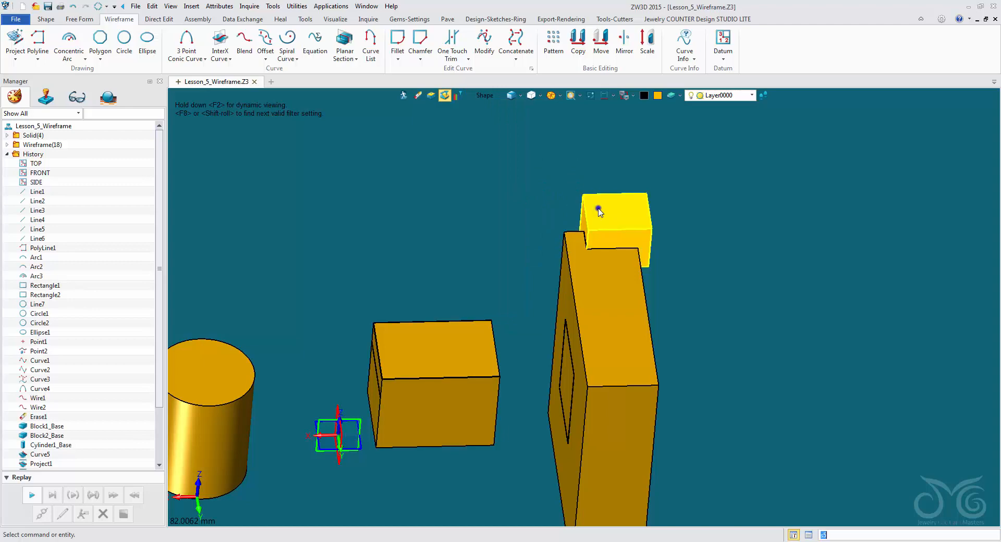
right_click(597, 209)
click(624, 350)
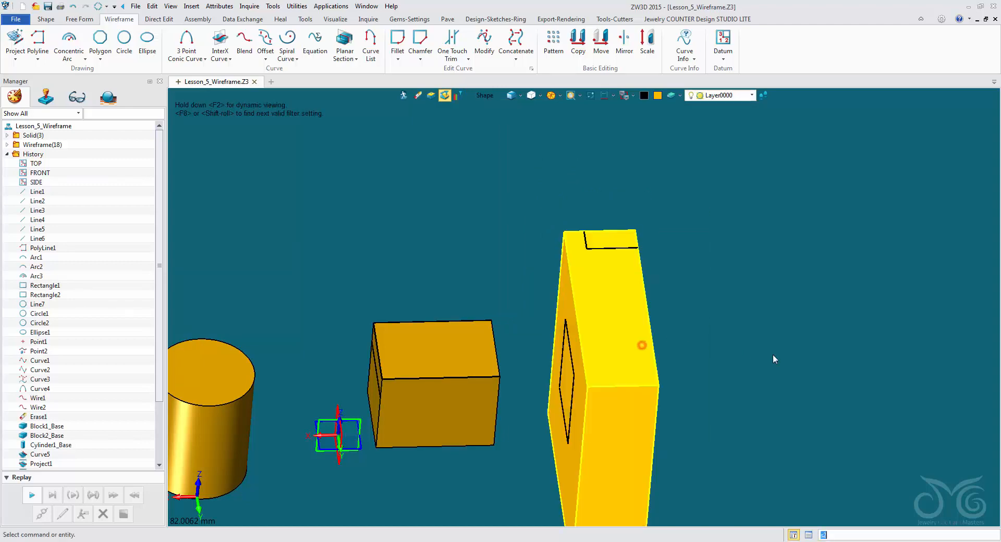
Restrict picking to curves and examine the intersection curves around the large block's upper corner.
middle_drag(773, 358, 699, 383)
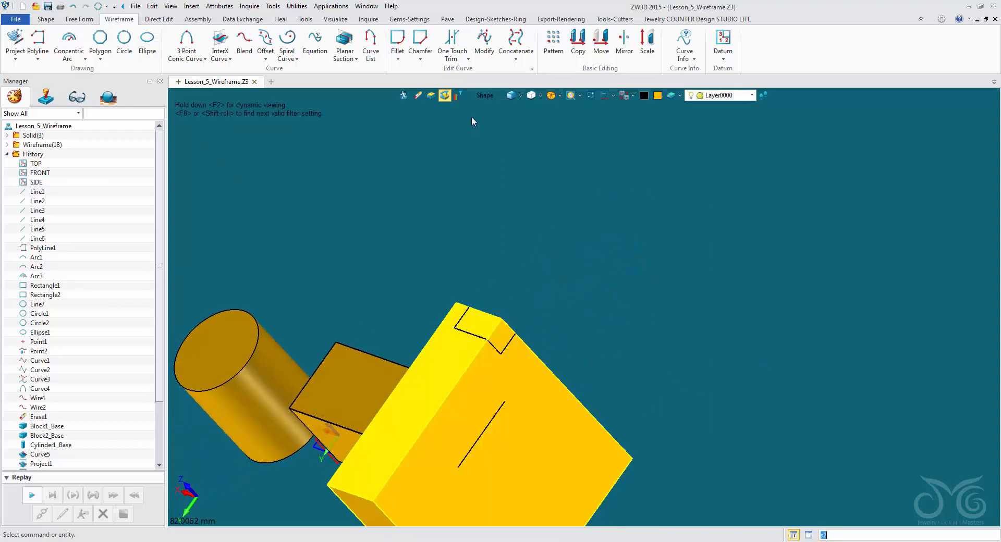
click(487, 96)
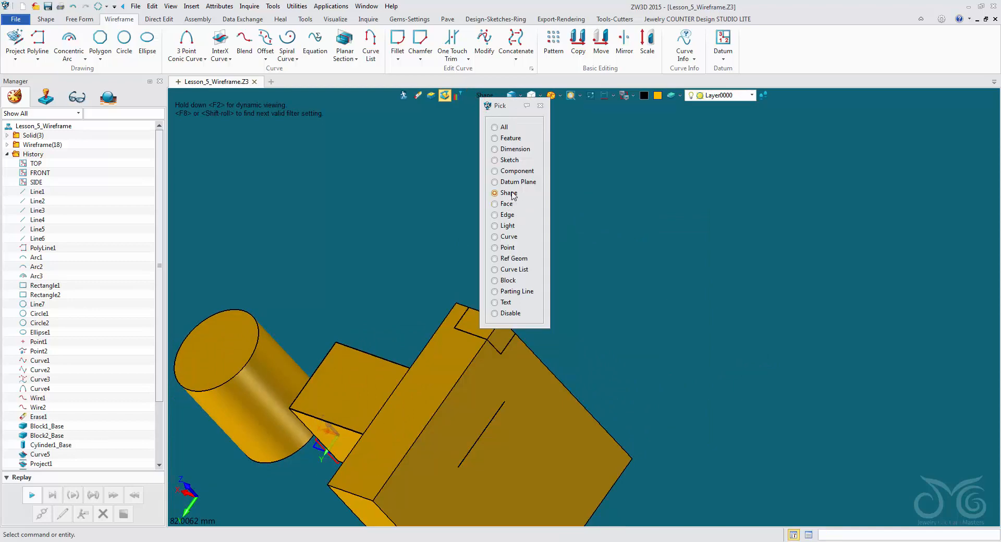
click(515, 237)
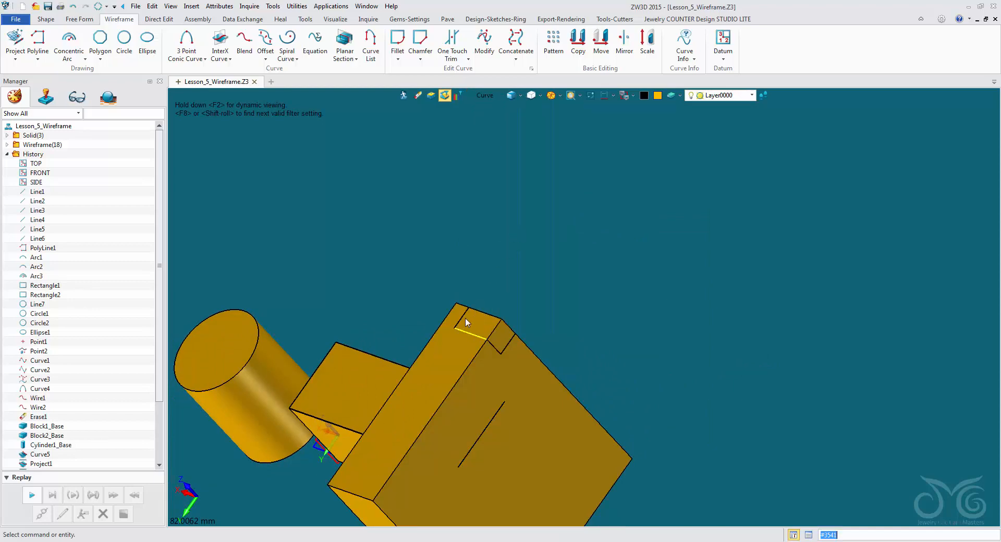
middle_drag(507, 350, 425, 222)
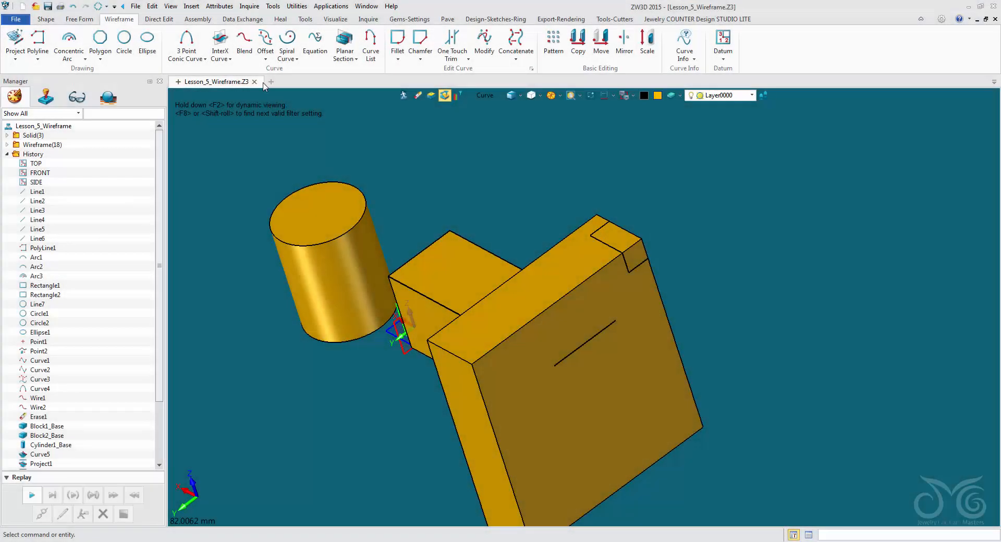
click(225, 60)
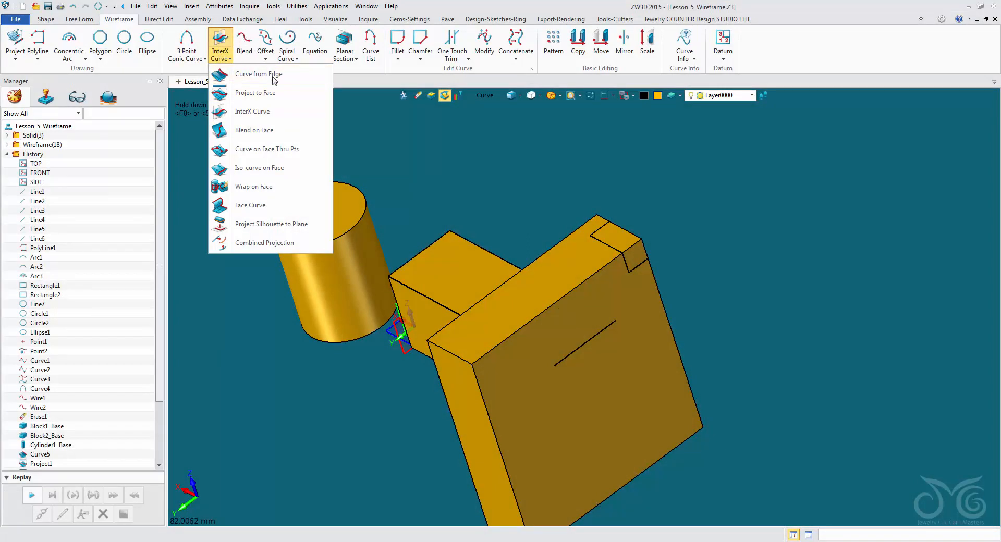
click(296, 131)
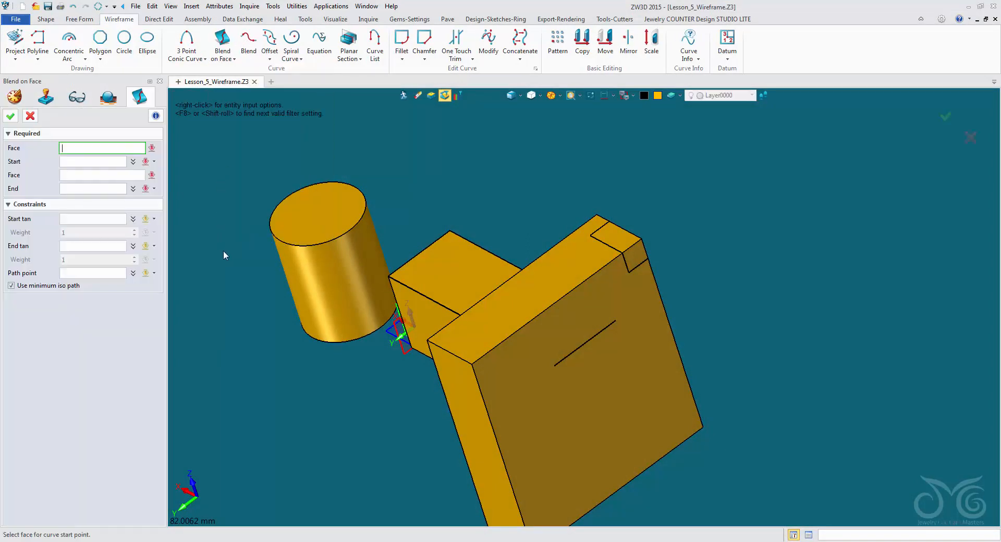
middle_drag(223, 361, 308, 365)
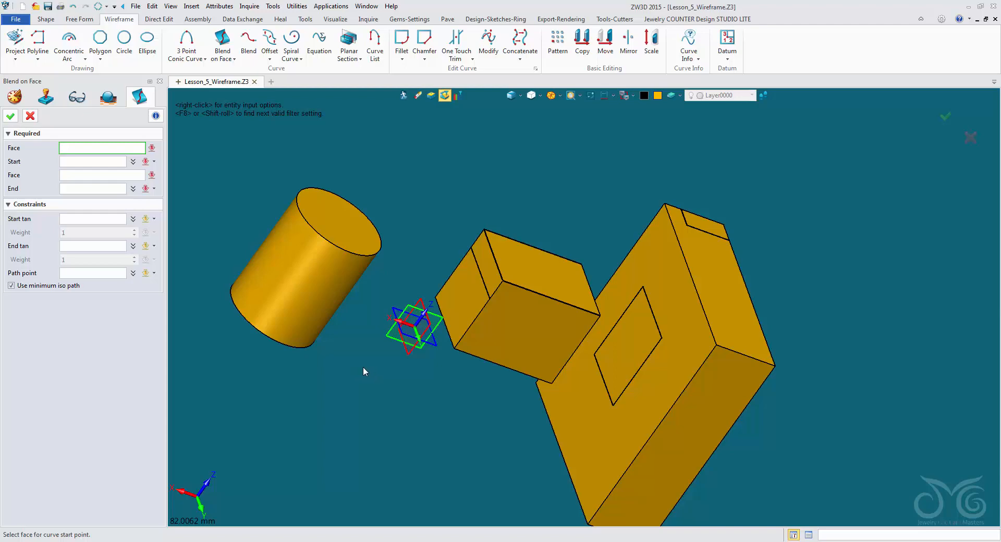
middle_drag(431, 261, 438, 174)
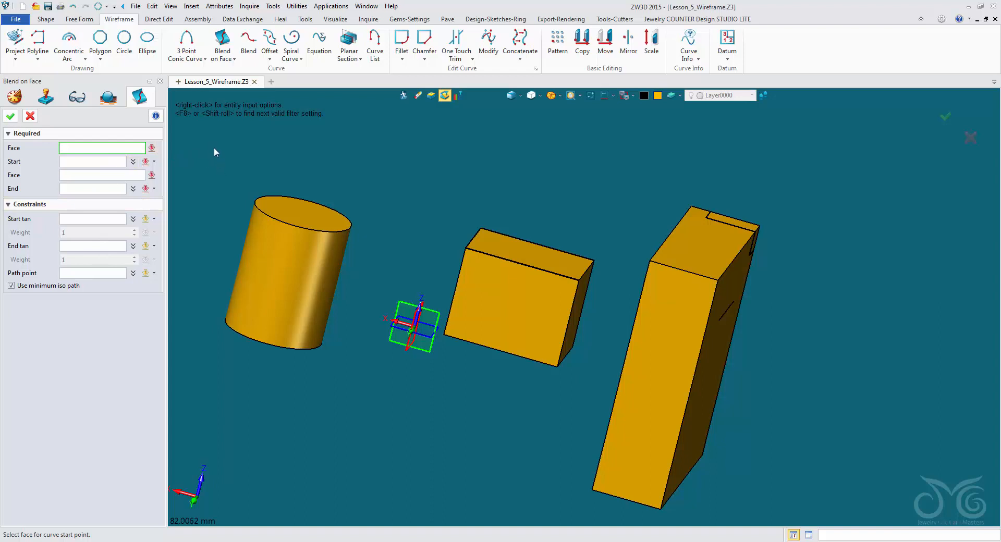
Draw a line aligned to the middle block's front face, from about (-9.4, 5.6, 9.8) to (-12.3, 5.6, 15.4).
click(46, 56)
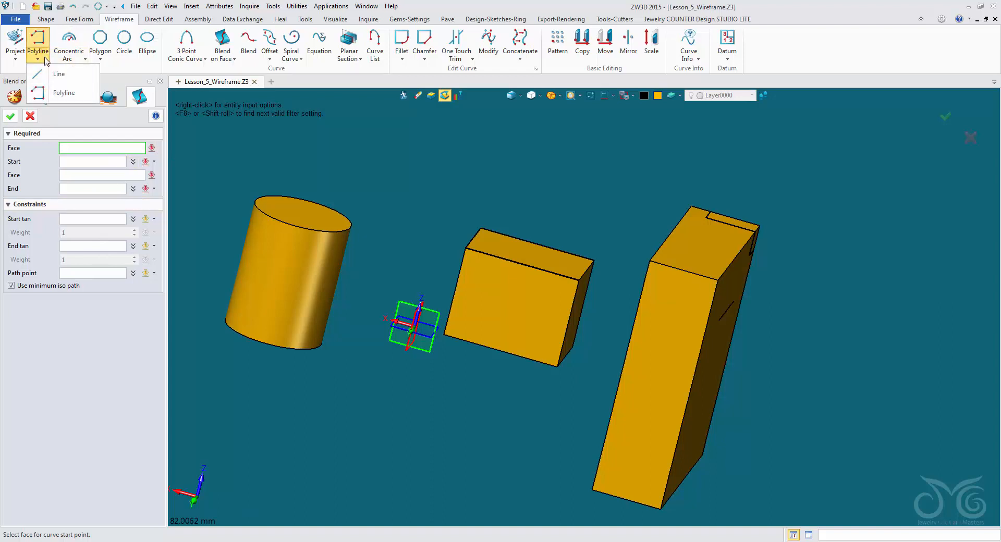
click(74, 73)
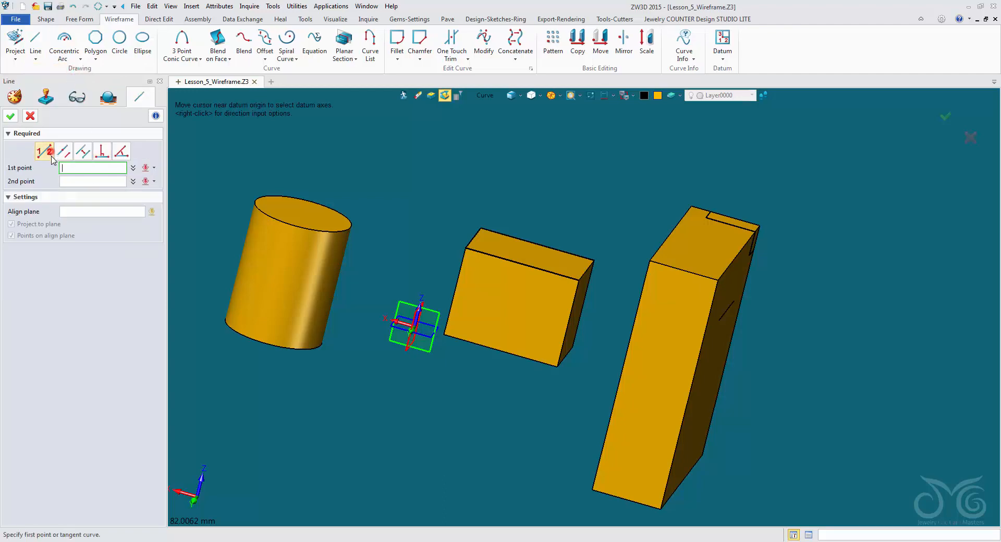
click(81, 211)
click(497, 290)
scroll(500, 294, up, 3)
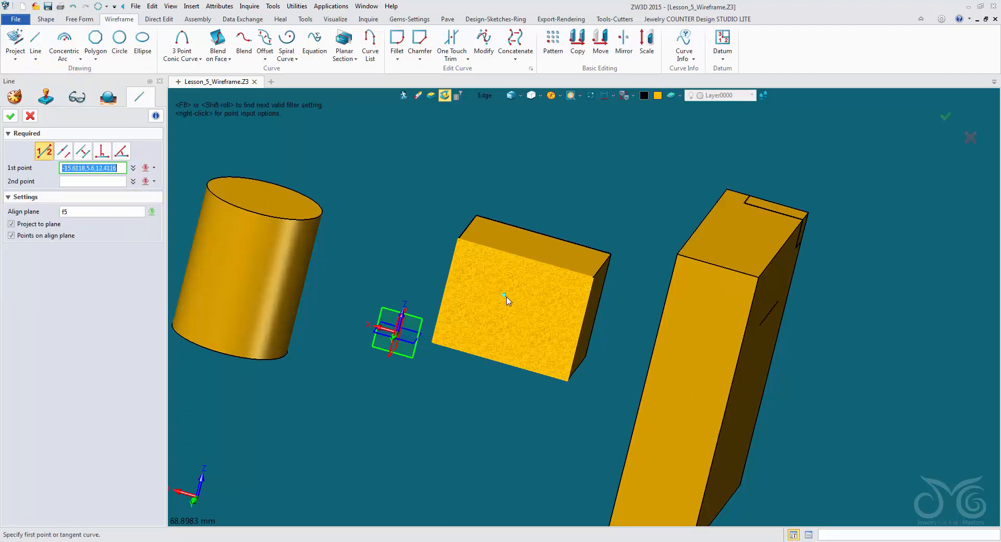
click(433, 302)
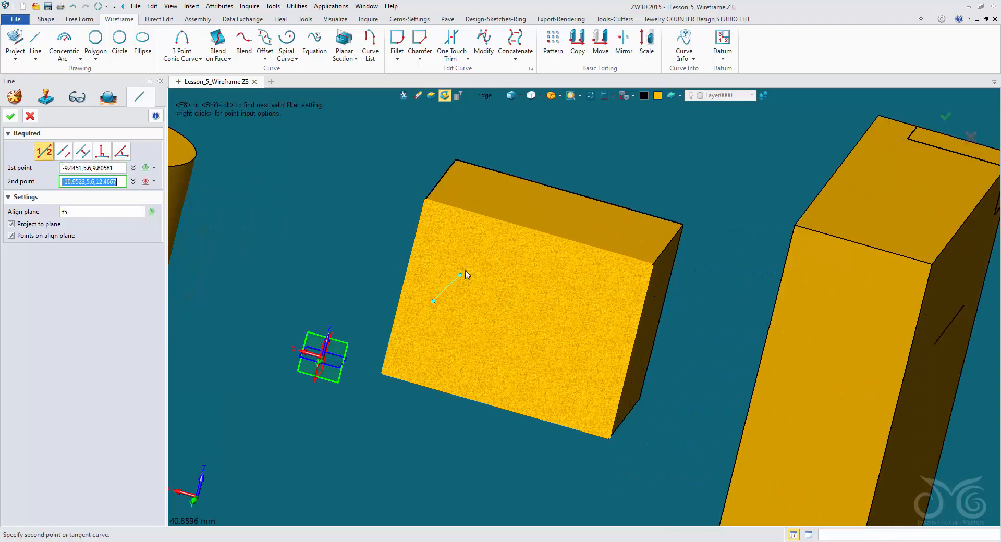
middle_click(364, 196)
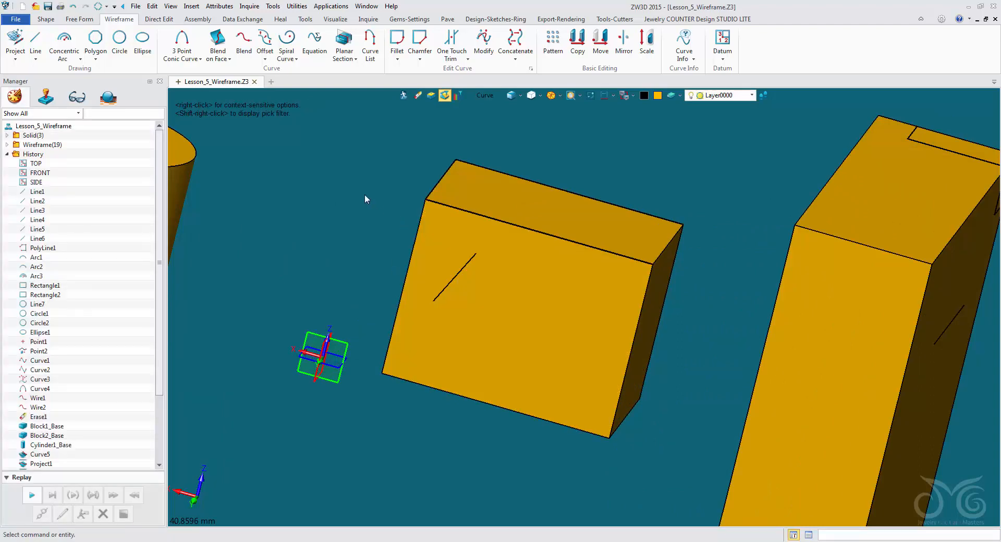
Draw a second line on the same block face, from about (-16.7, 5.6, 15.7) down to (-21.4, 5.6, 8.6).
middle_click(364, 198)
scroll(365, 198, up, 1)
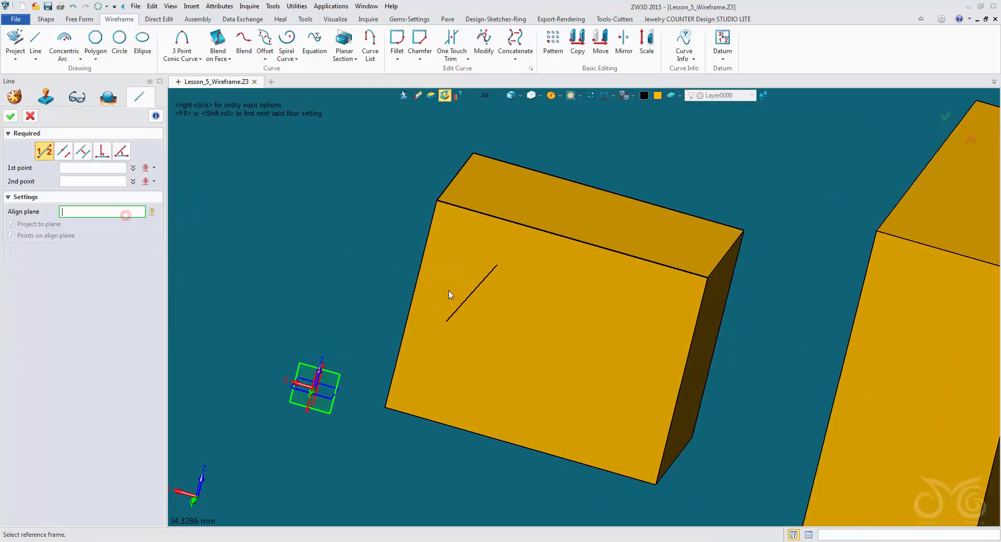
click(512, 298)
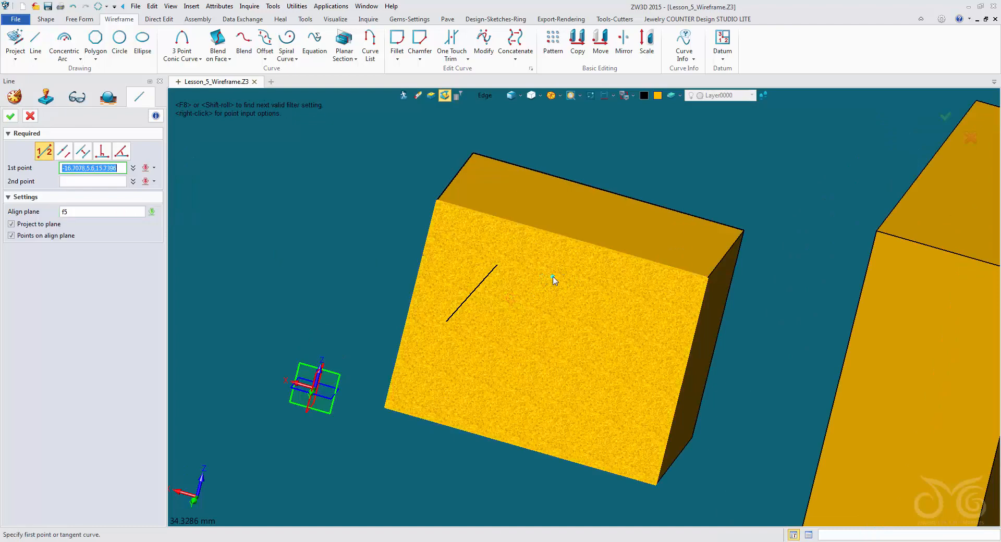
click(554, 277)
click(589, 378)
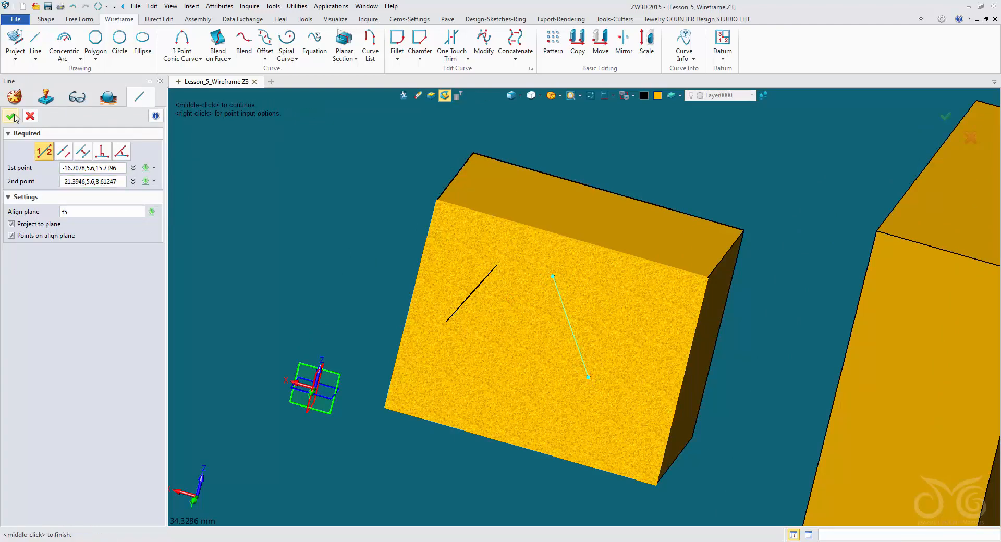
click(11, 115)
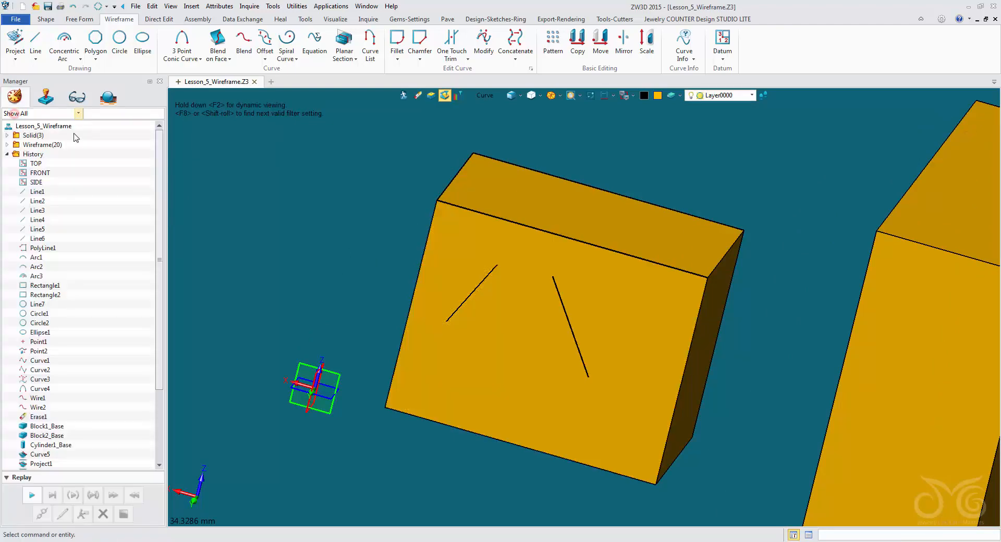
Define a Blend on Face curve on the middle block's front face, running between the upper endpoints of the two lines.
click(226, 41)
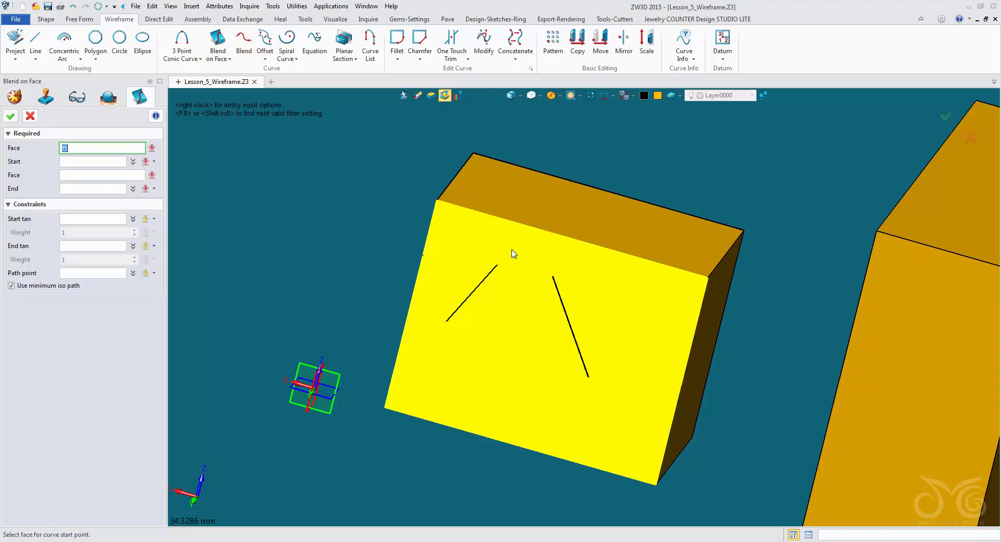
click(510, 253)
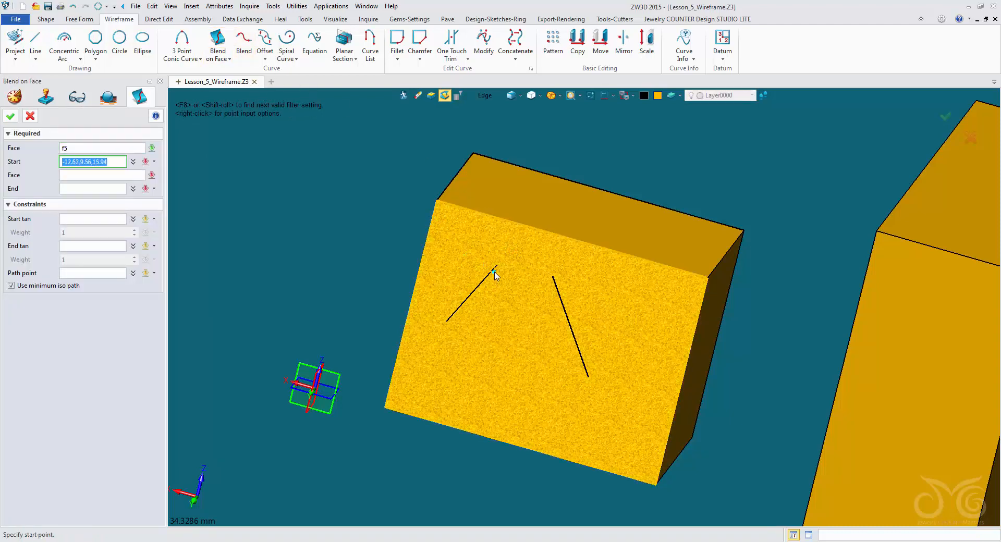
click(485, 95)
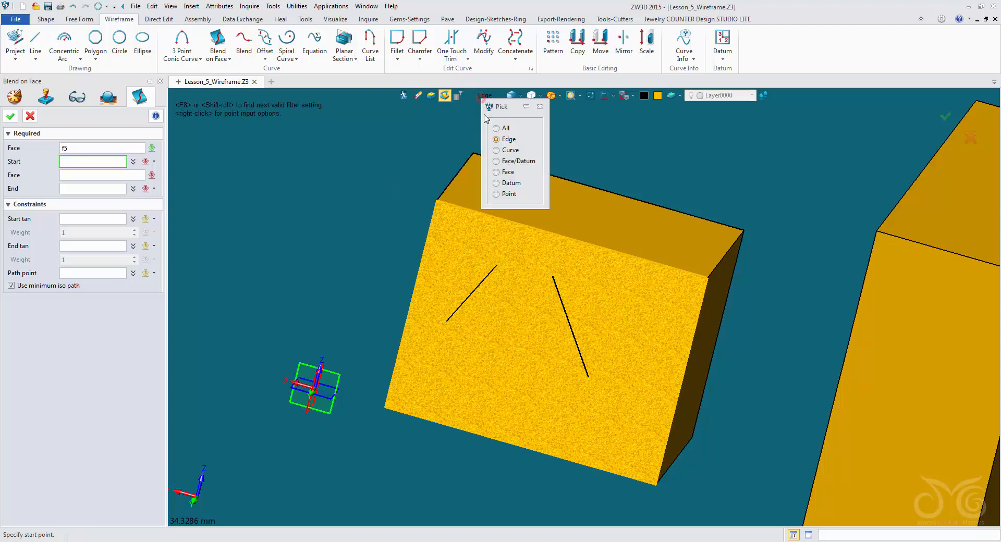
click(502, 150)
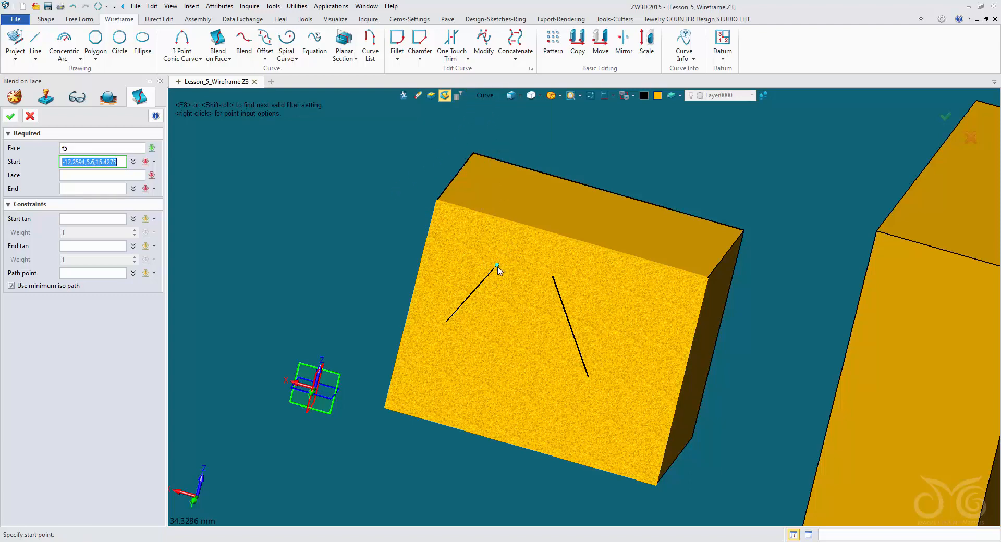
click(497, 266)
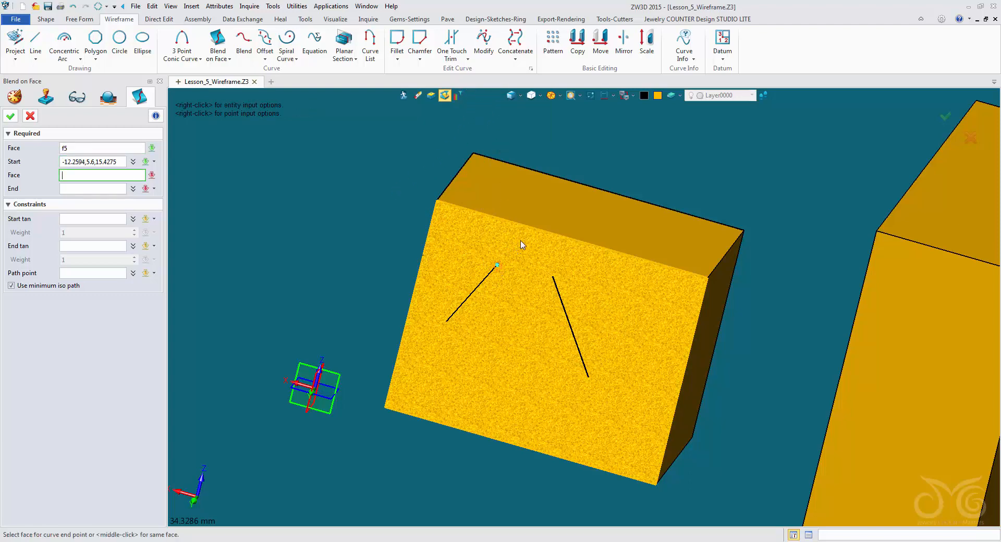
click(68, 187)
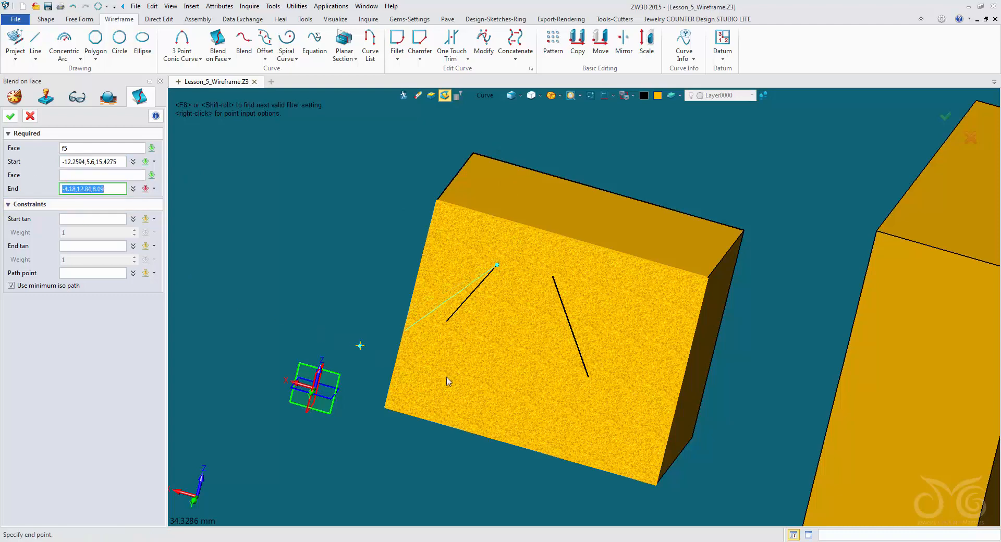
click(554, 283)
scroll(509, 281, up, 5)
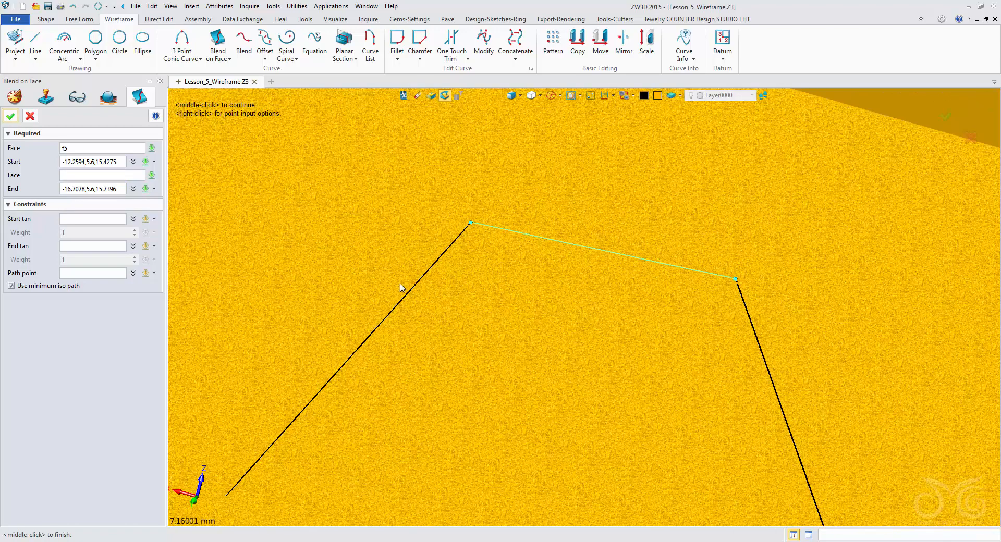
Make the face blend tangent to the first line at its start and to the second line at its end.
click(67, 220)
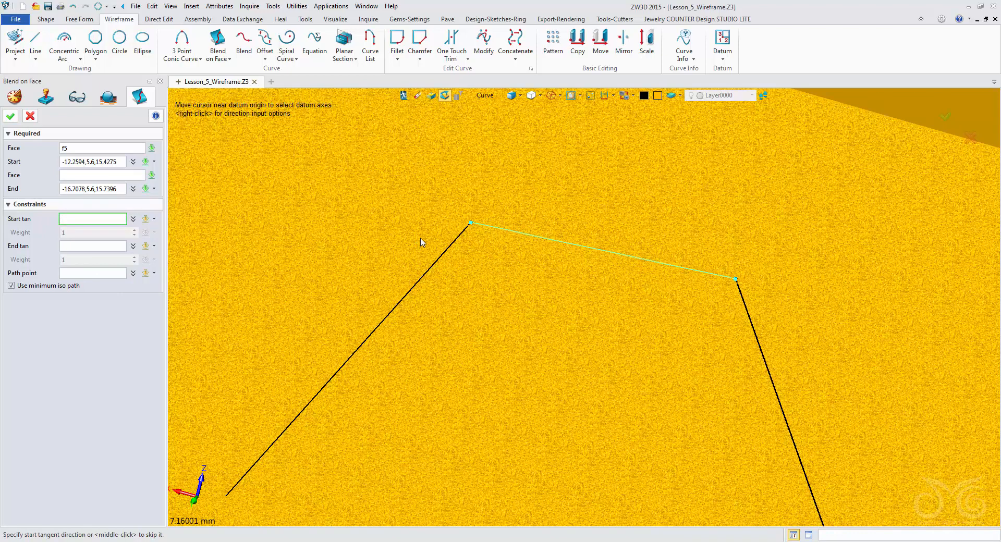
scroll(405, 305, down, 3)
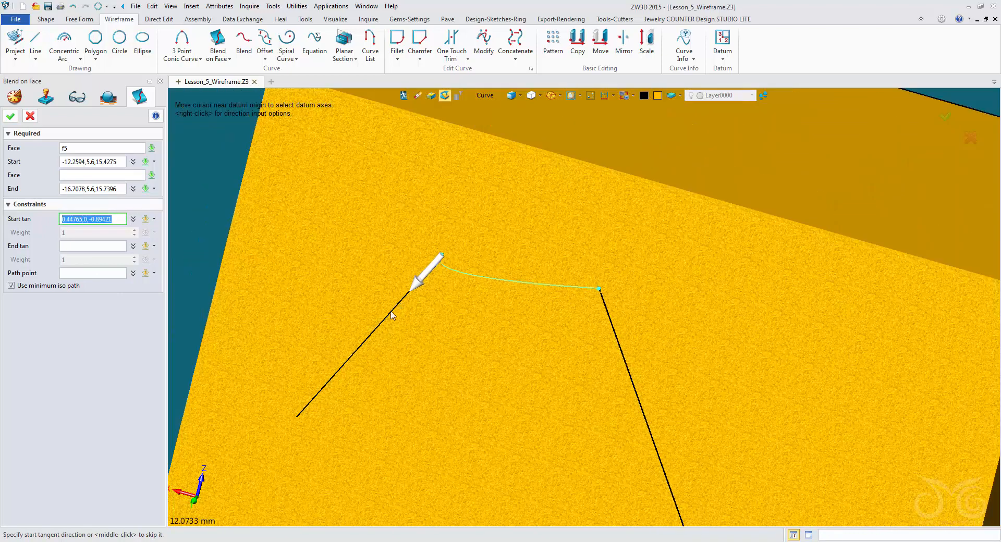
click(317, 408)
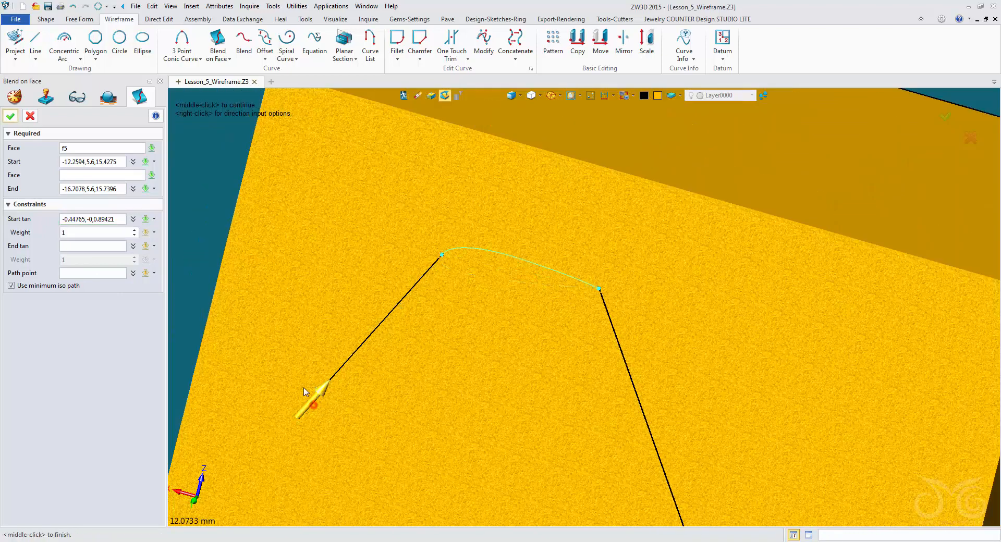
click(92, 246)
click(605, 296)
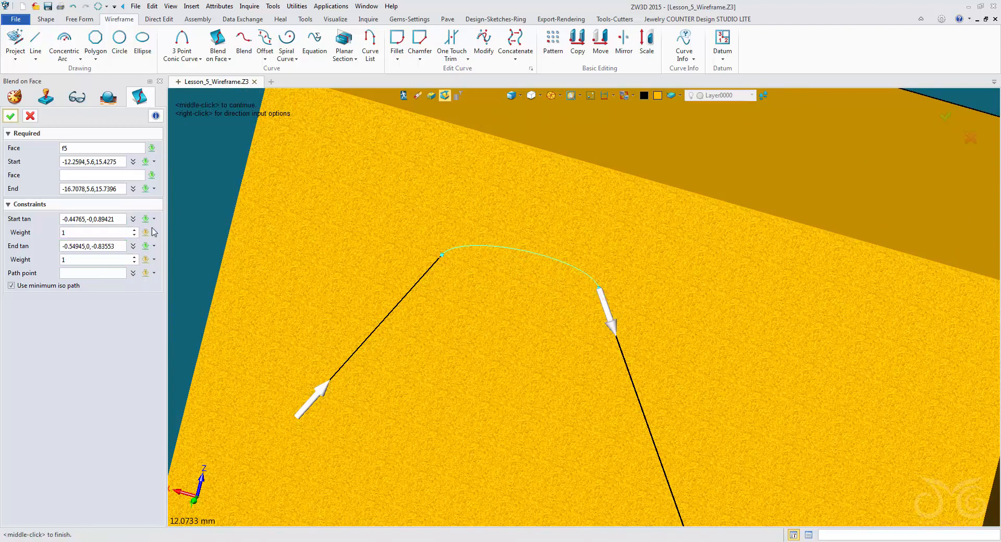
Set the start tangent weight to 2.5, increase the end tangent weight and create the face blend curve.
click(107, 233)
text(1.5)
key(Return)
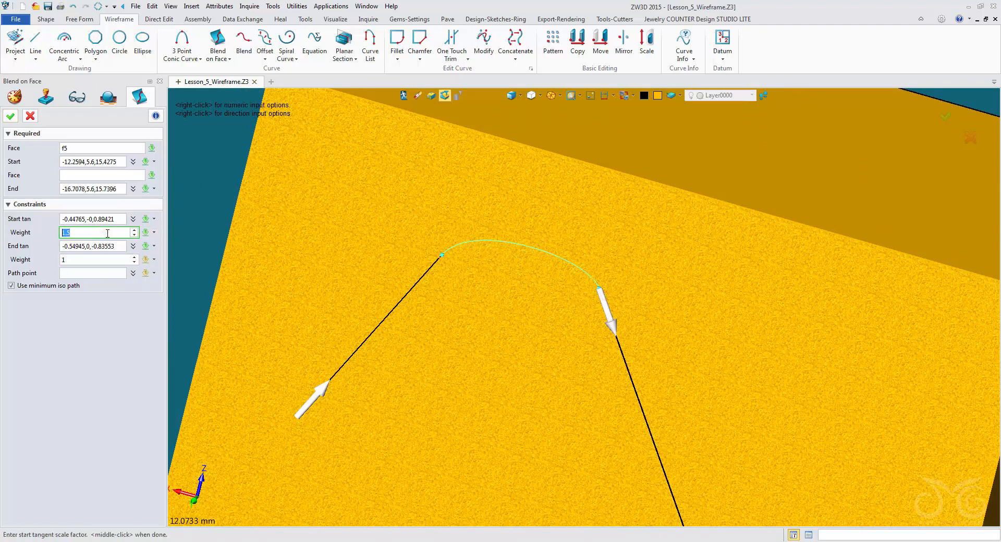
scroll(107, 234, up, 2)
click(97, 259)
scroll(95, 260, up, 8)
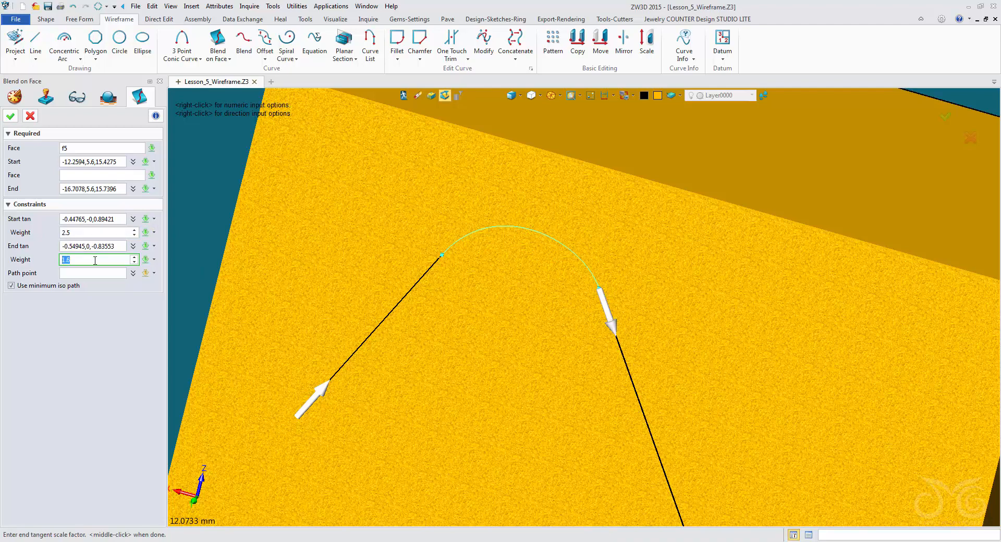
click(10, 116)
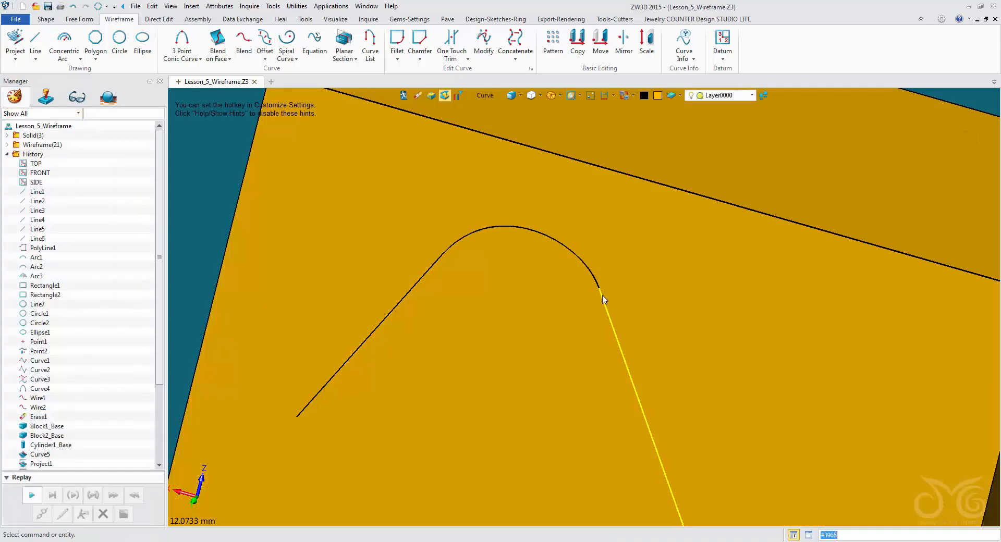
Inspect the Blend on Face curve joining the two lines and undo it.
middle_drag(483, 299, 511, 315)
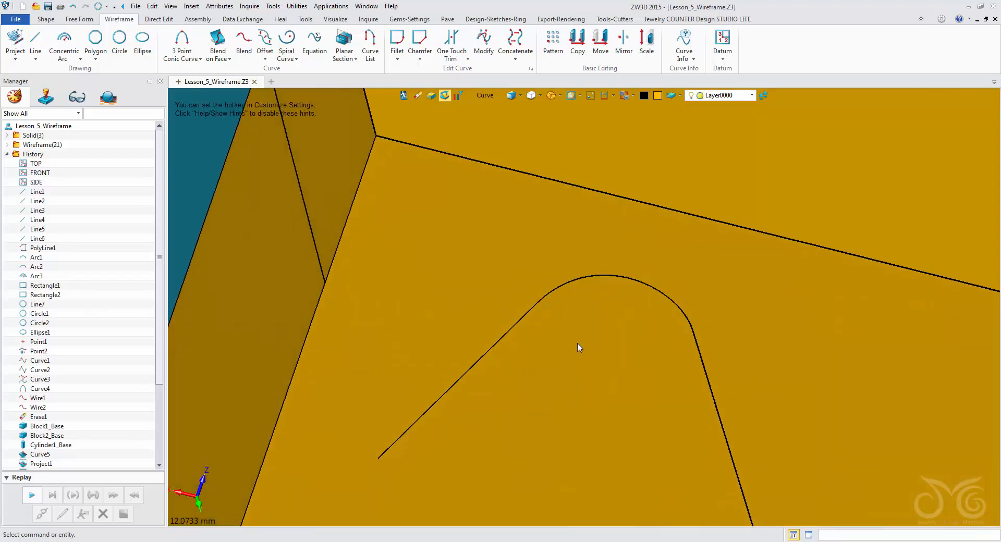
scroll(578, 342, down, 6)
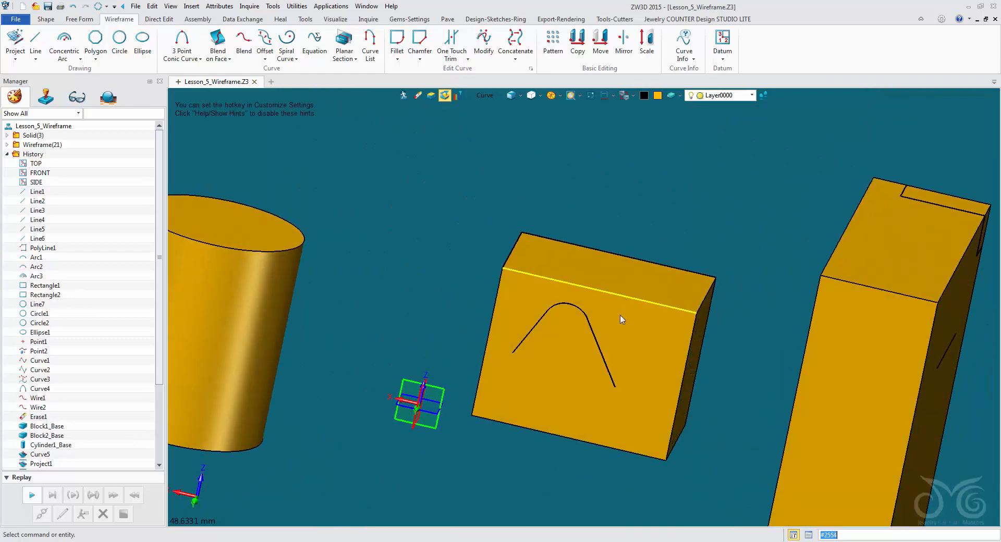
scroll(474, 244, up, 4)
scroll(375, 239, up, 3)
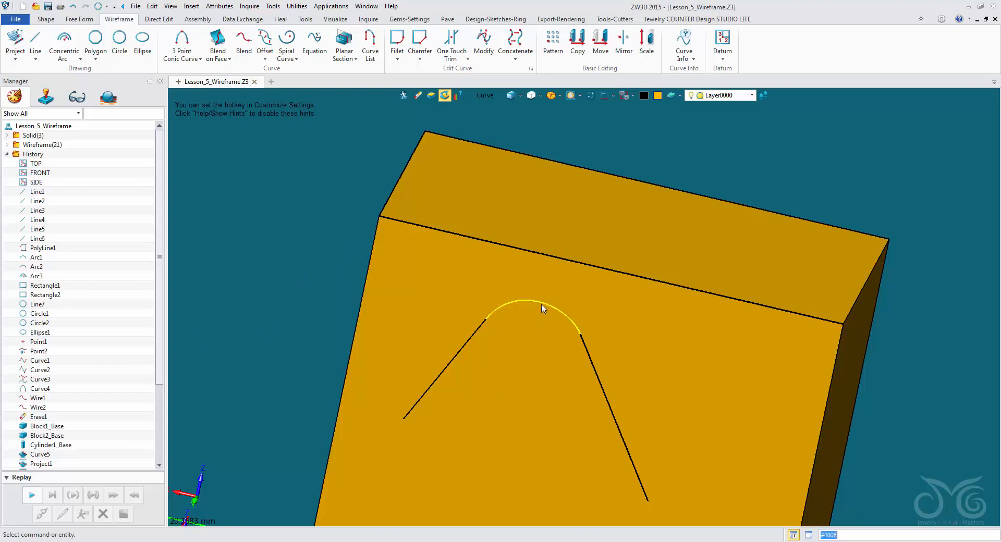
click(73, 6)
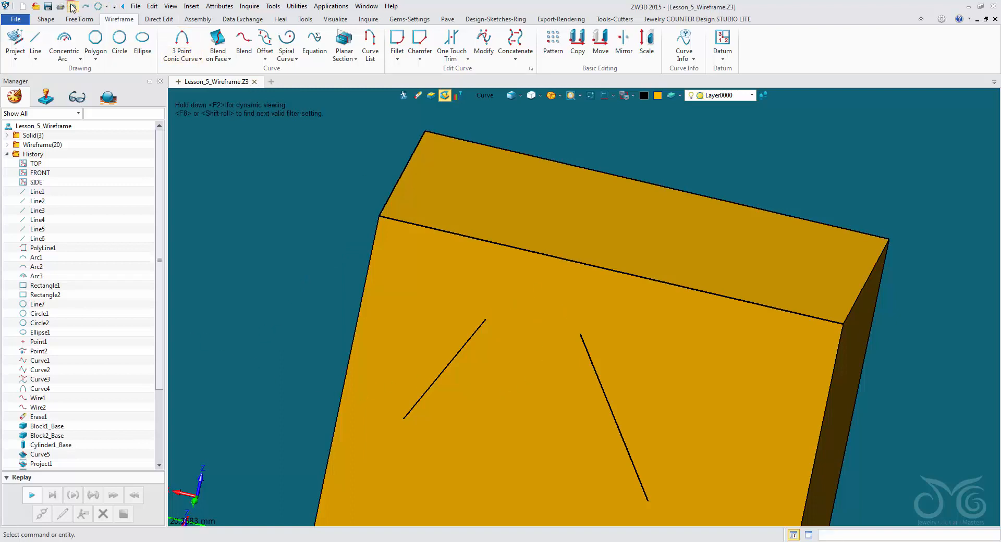
Blend the upper ends of the two lines with tangent continuity, weights of 1.000 and both curves trimmed.
click(241, 42)
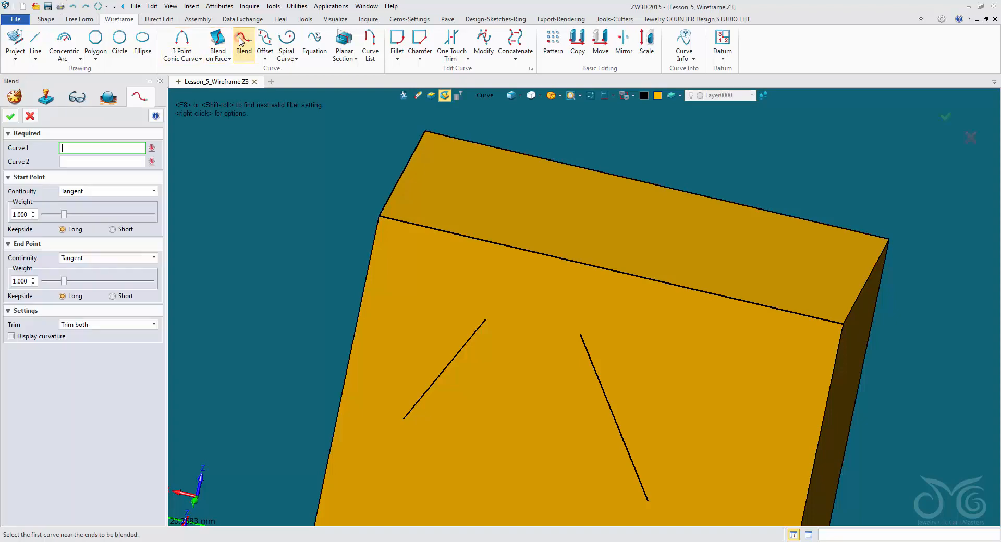
click(486, 323)
click(580, 336)
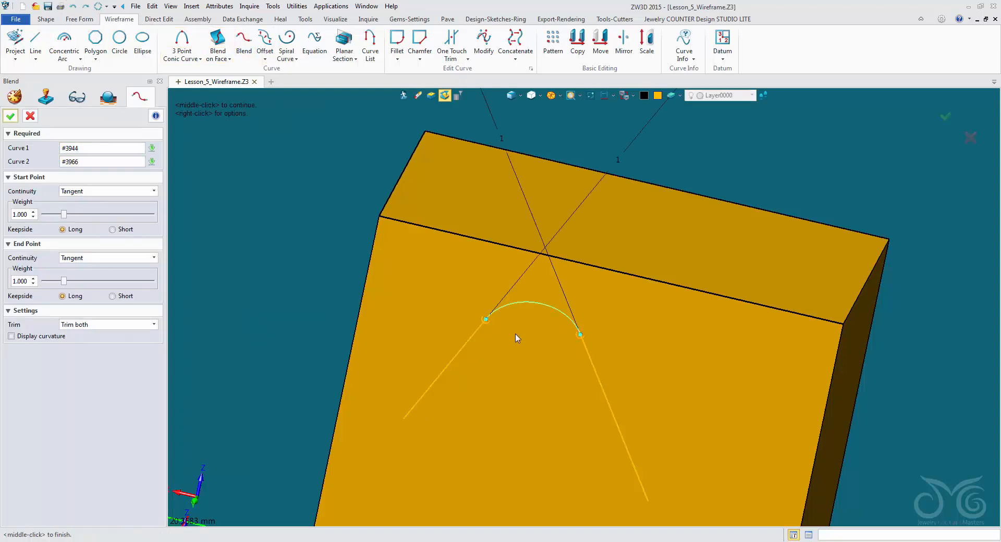
click(11, 115)
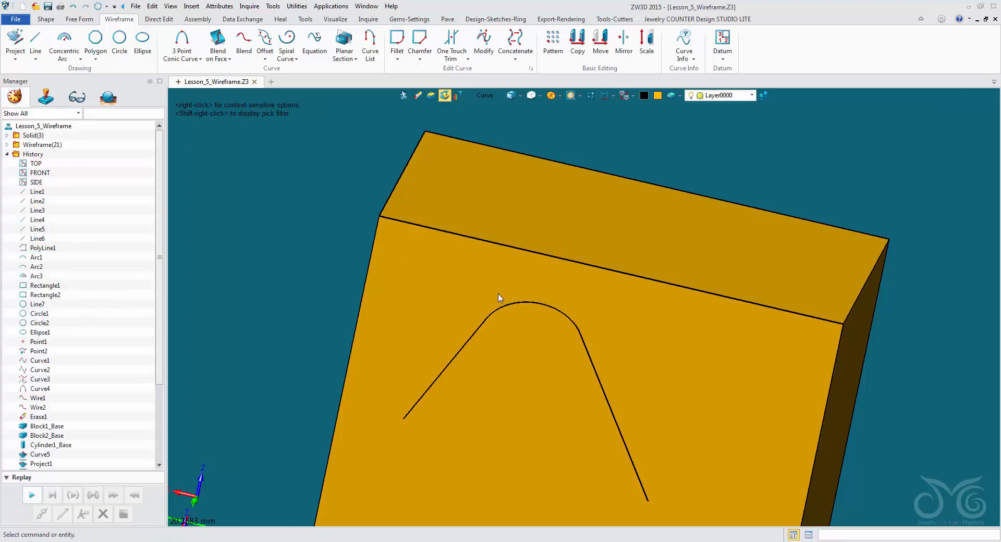
middle_drag(490, 302, 469, 284)
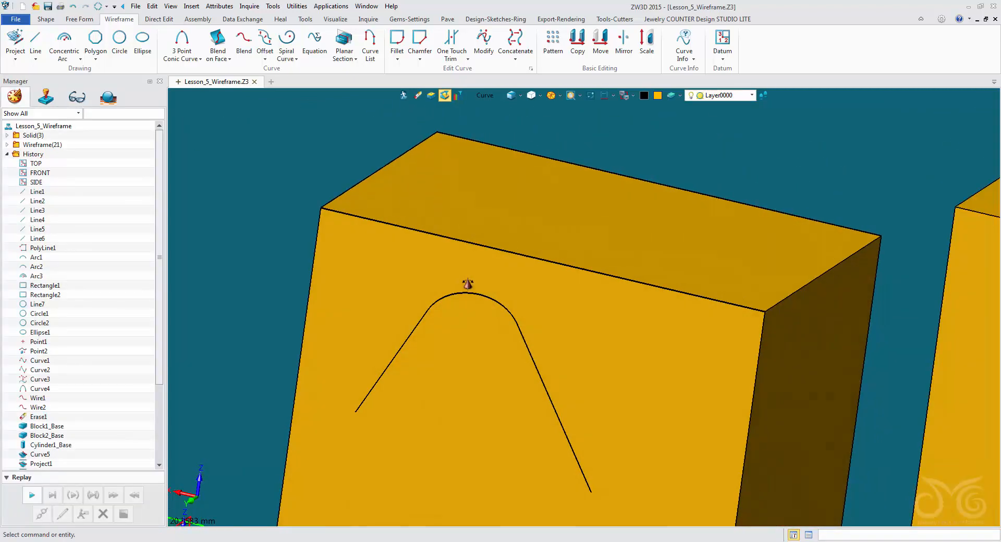
Project the blend curve joining the two lines onto the block's front face with Project to Face.
click(228, 60)
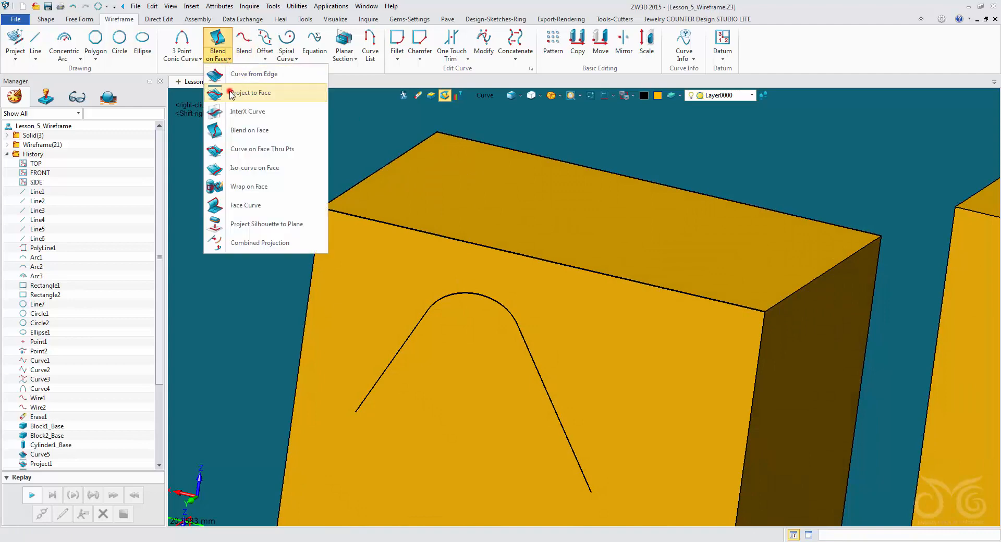
click(231, 93)
scroll(599, 261, up, 3)
click(616, 293)
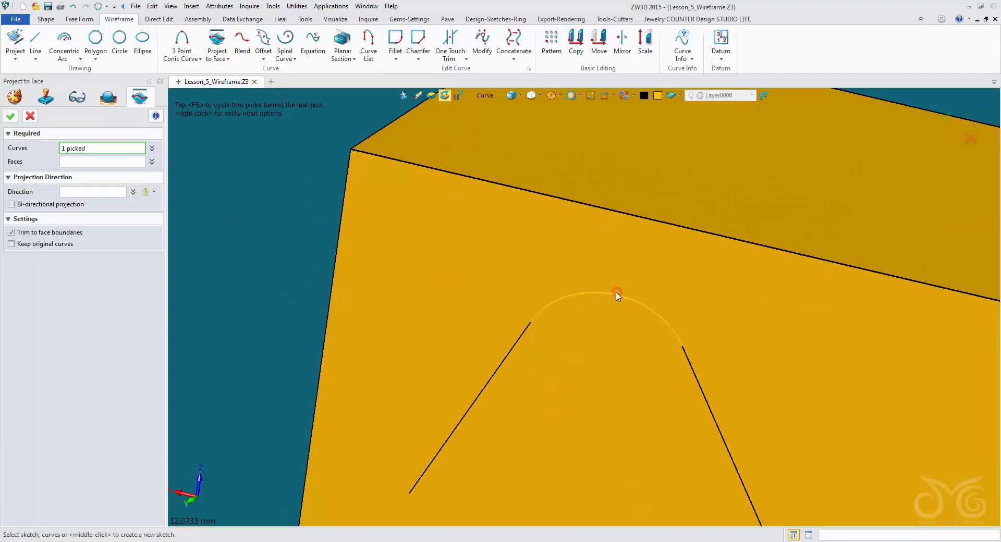
click(108, 162)
click(626, 358)
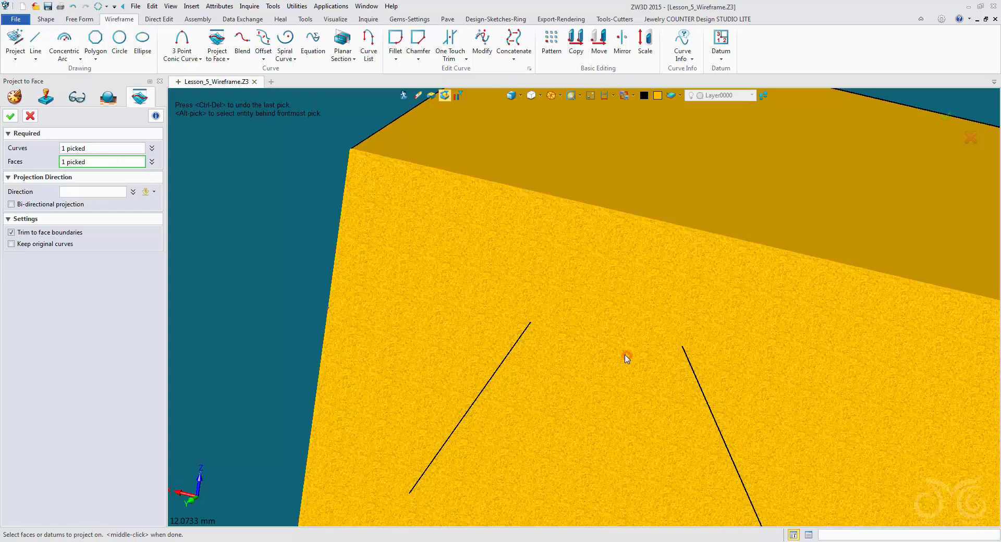
click(11, 115)
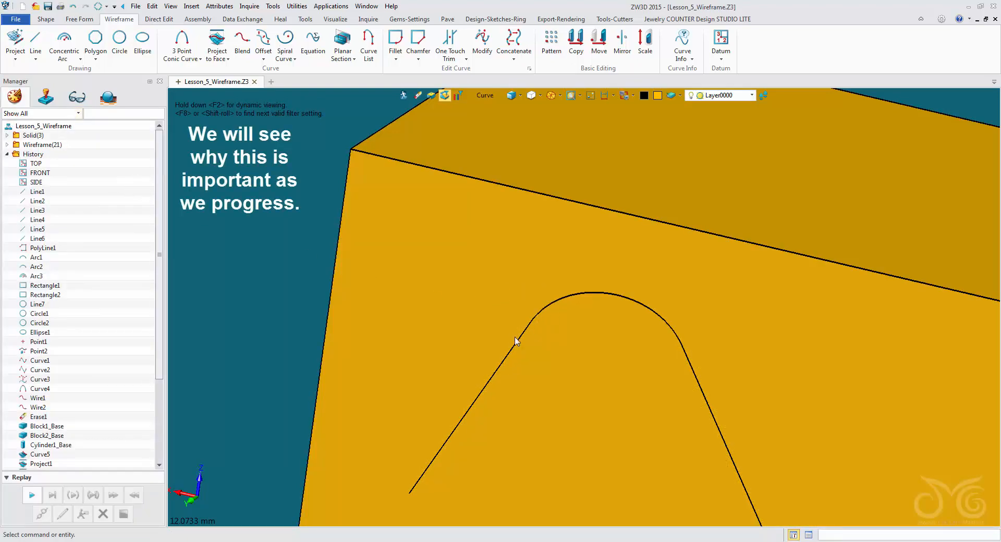
scroll(603, 408, down, 3)
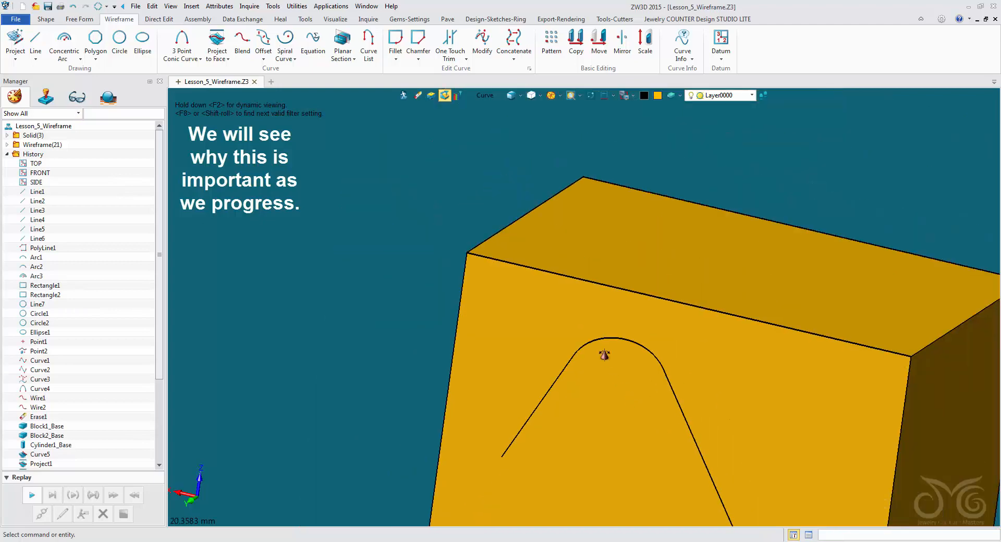
scroll(563, 344, up, 2)
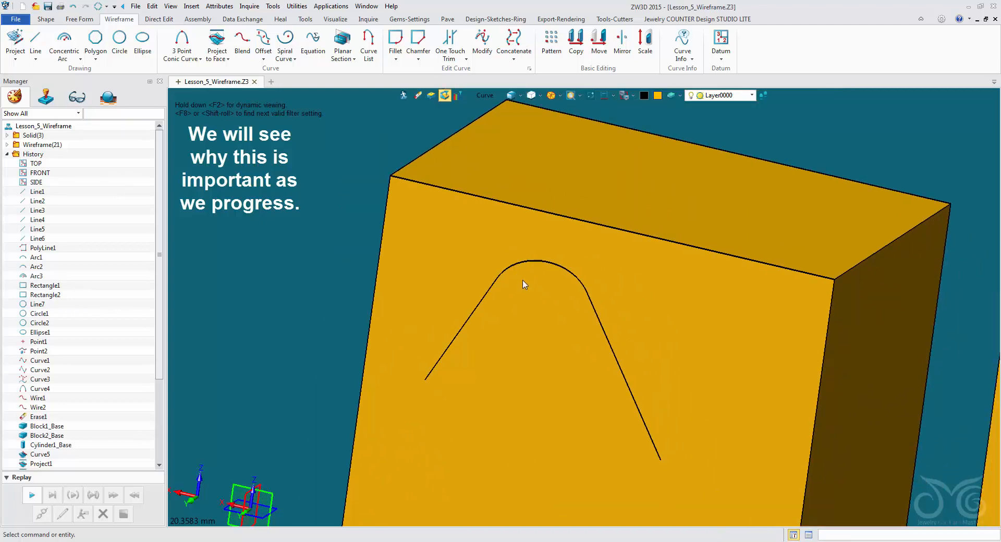
Create an open degree 3 looping curve through seven points on the block's top face using Curve on Face Thru Pts.
click(217, 55)
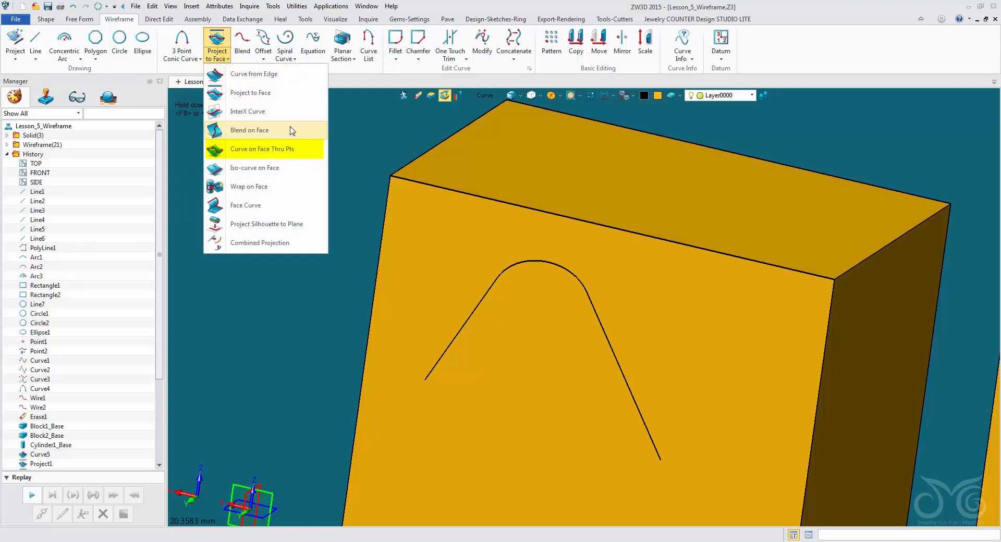
click(307, 149)
right_drag(311, 172, 308, 207)
click(534, 235)
right_drag(340, 170, 351, 194)
click(525, 202)
click(642, 256)
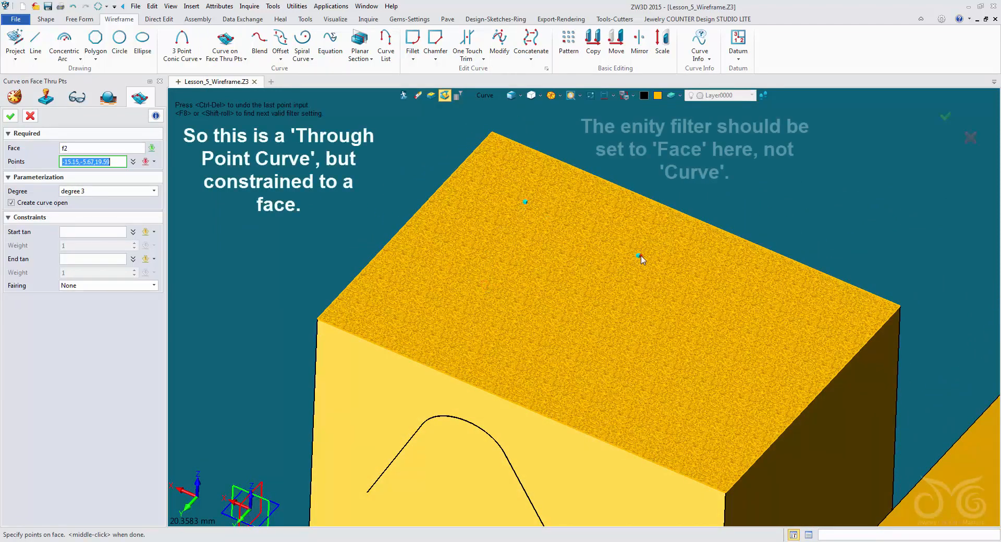
click(627, 326)
click(508, 322)
click(652, 374)
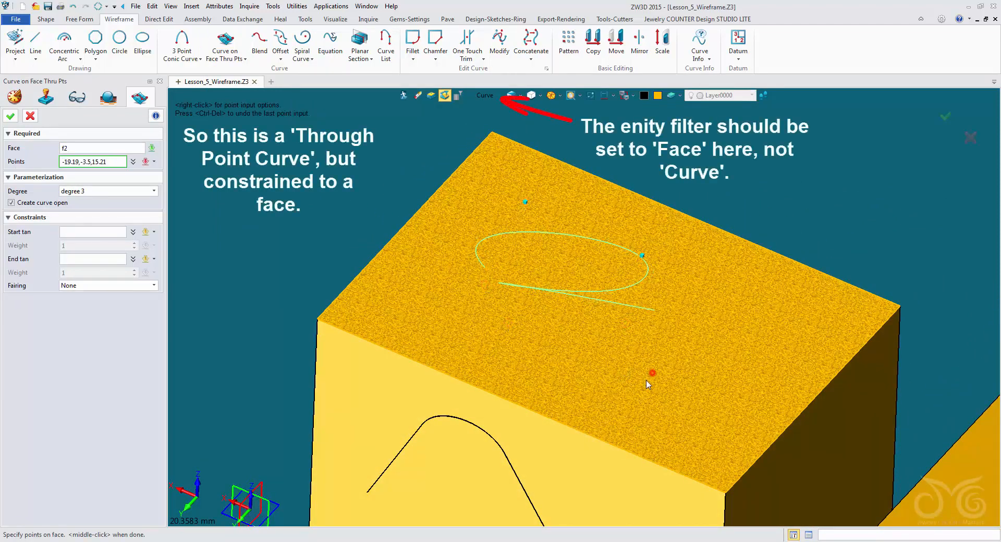
click(643, 407)
middle_click(601, 363)
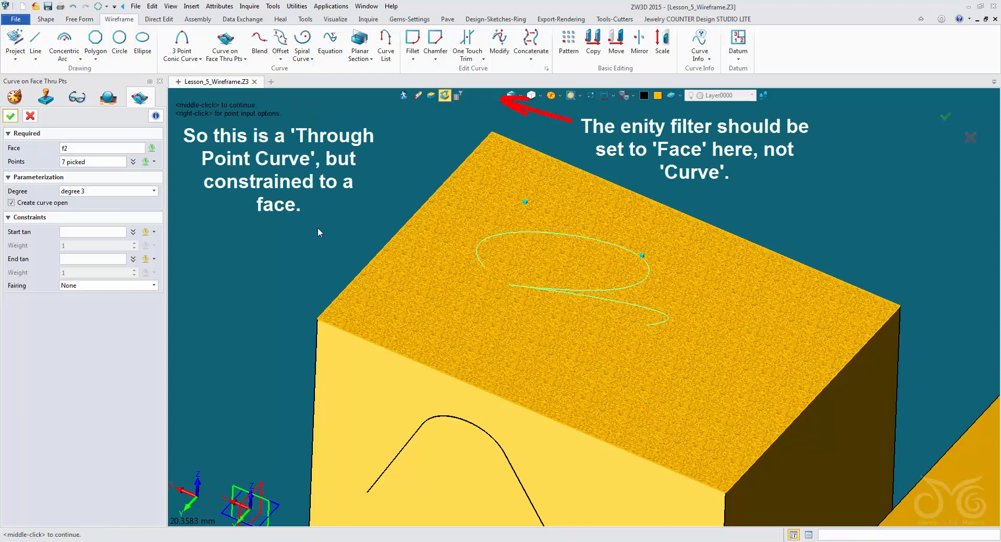
right_drag(318, 227, 299, 216)
click(10, 116)
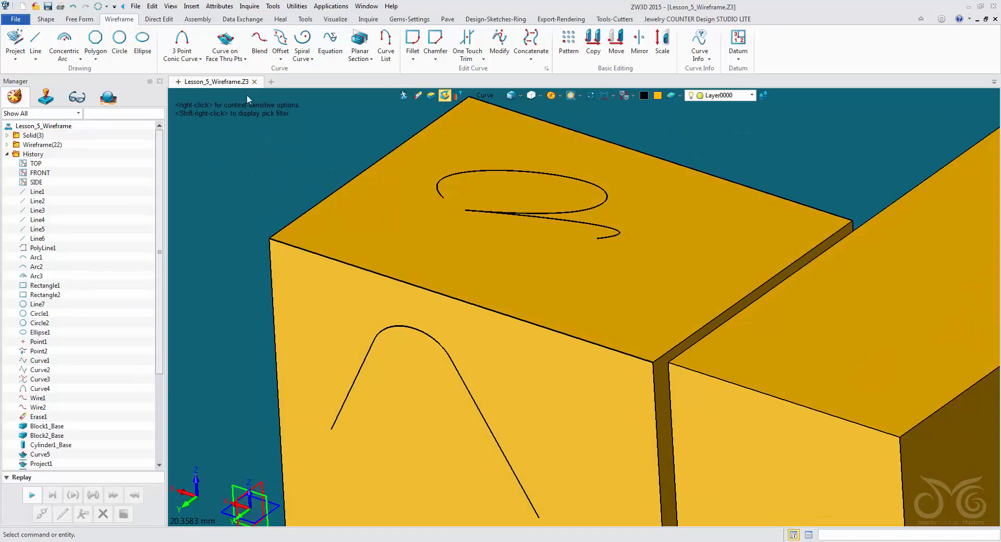
Start Iso-curve on Face with the U and V number method on the cylinder's top face.
click(235, 60)
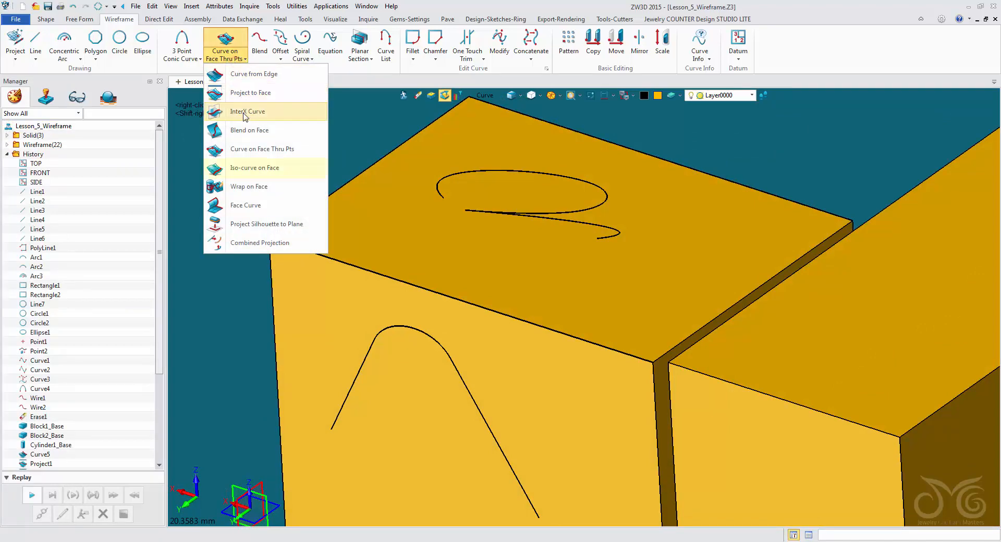
click(253, 166)
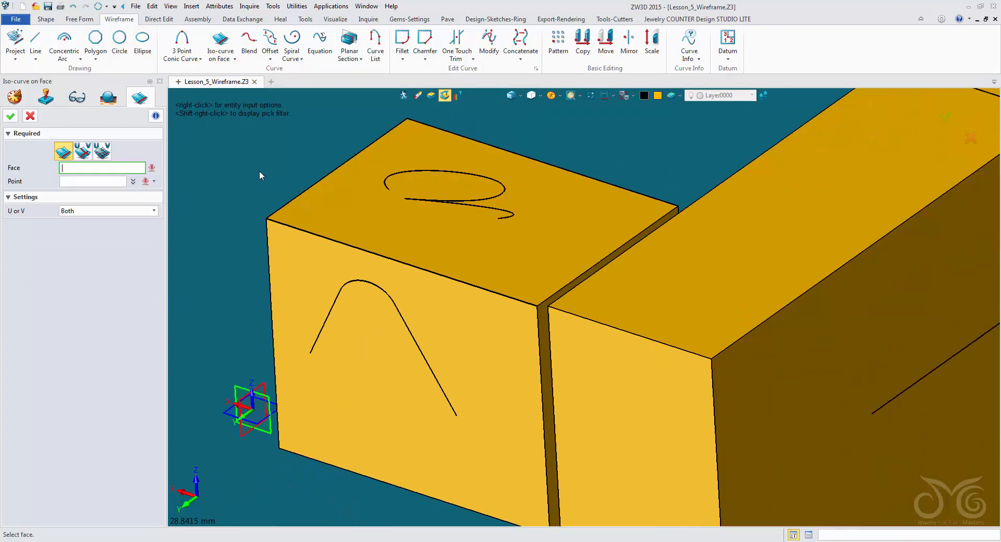
scroll(417, 224, down, 4)
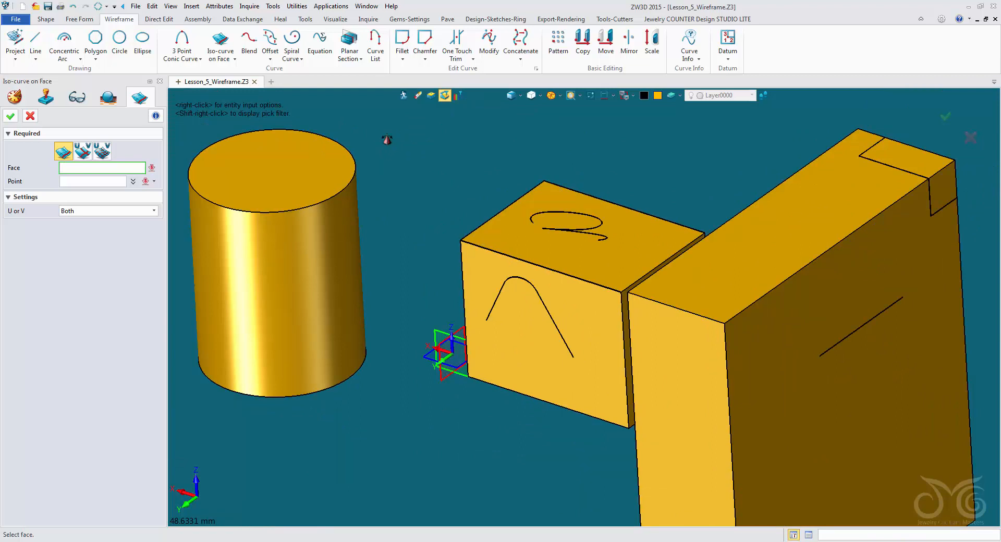
right_drag(386, 140, 451, 183)
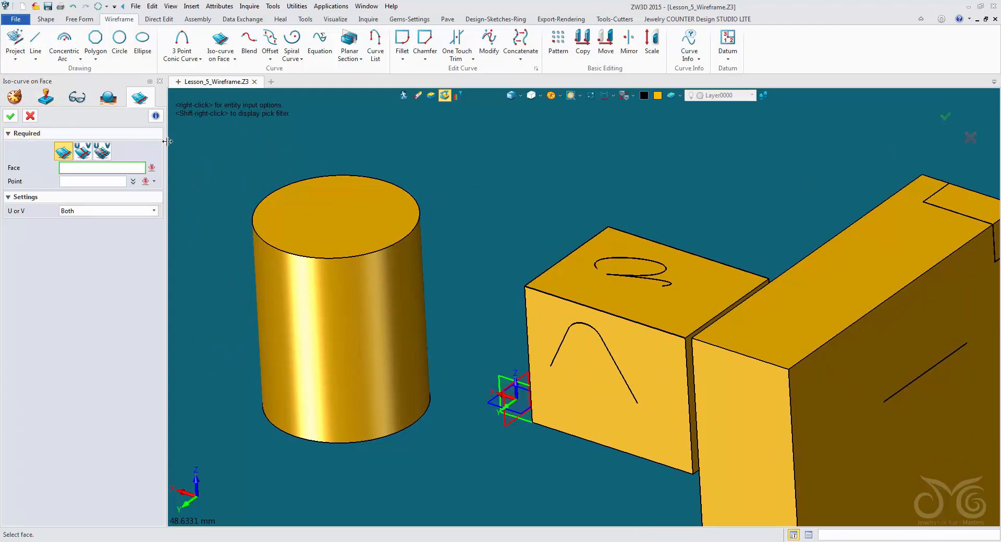
click(82, 151)
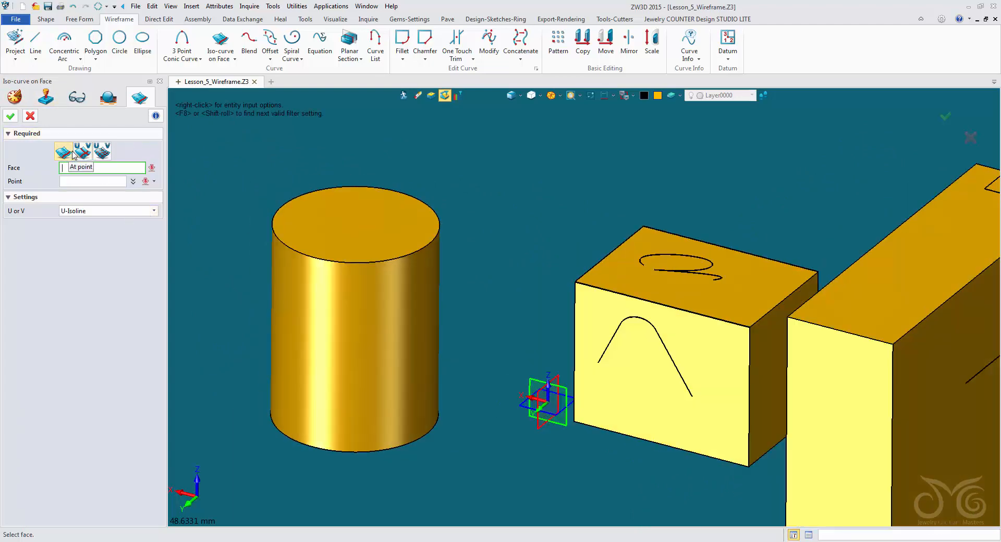
click(102, 153)
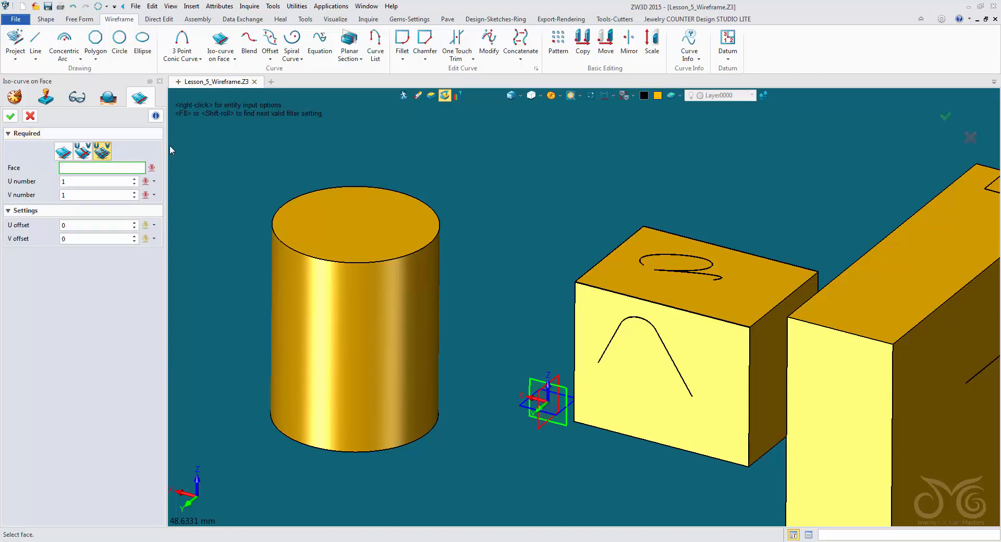
click(293, 220)
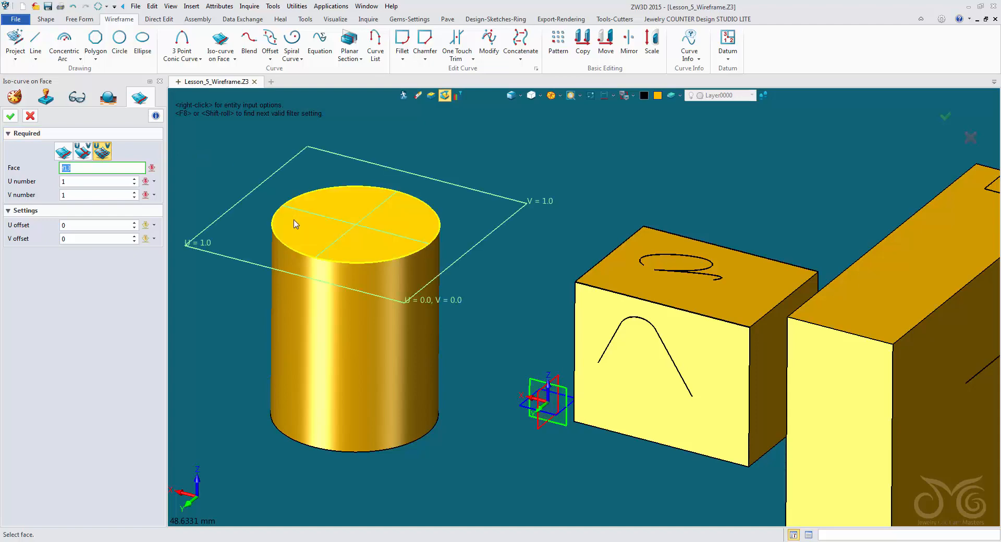
right_drag(263, 157, 422, 174)
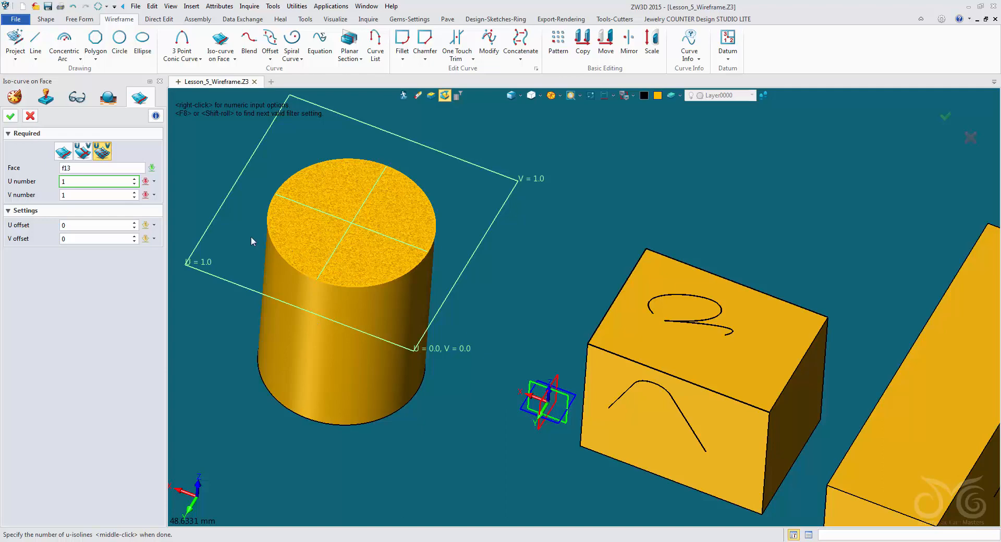
Set both U number and V number to 8 and create the iso-curves on the cylinder's top face.
click(96, 182)
key(BackSpace)
text(8)
click(105, 196)
key(BackSpace)
text(8)
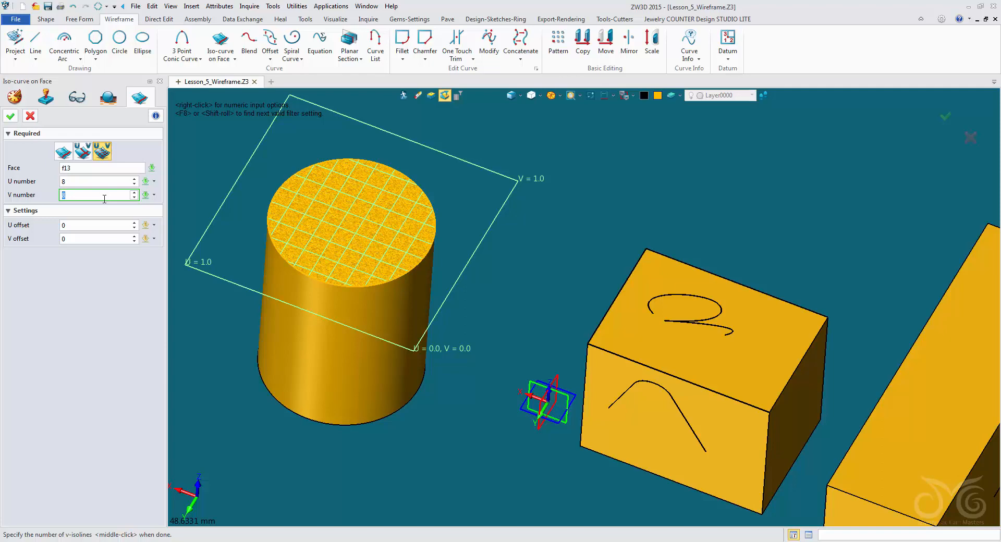
scroll(318, 198, up, 4)
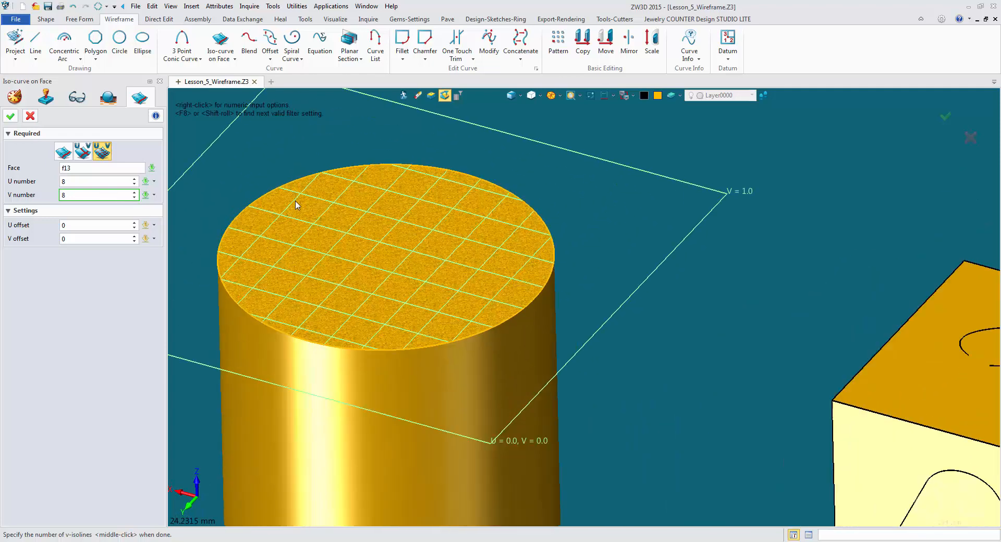
scroll(389, 214, up, 3)
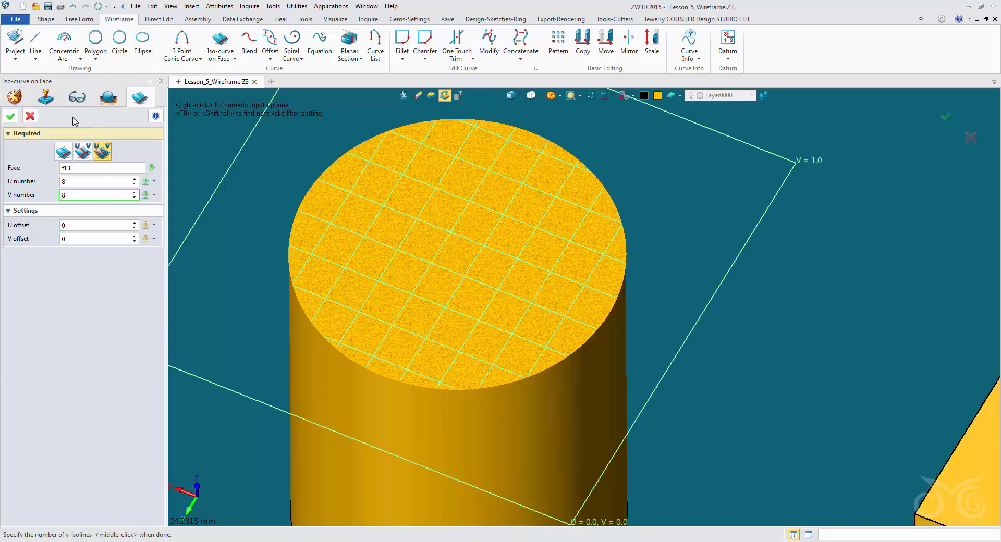
click(11, 116)
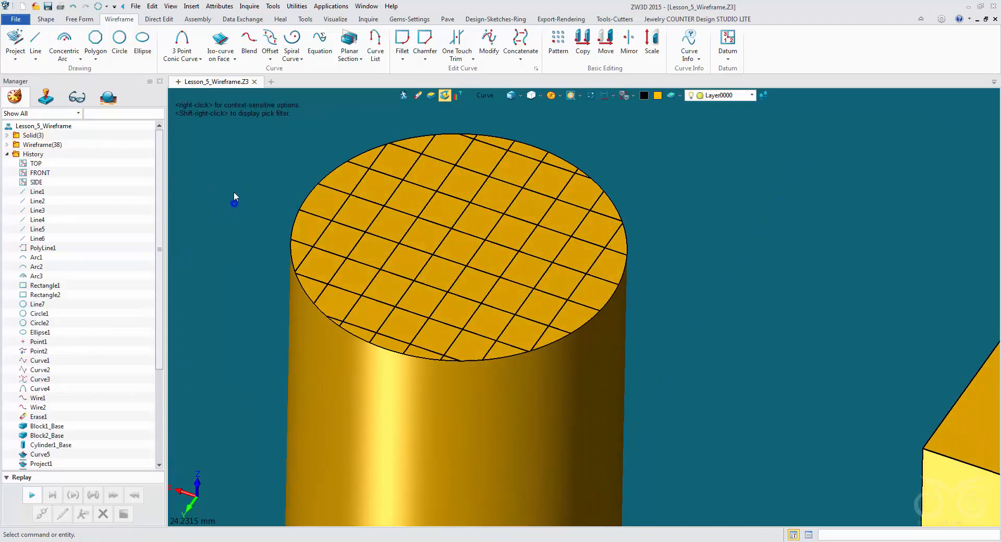
Start another iso-curve set on the cylinder's side face with a U number of 14.
middle_click(234, 191)
scroll(229, 197, down, 3)
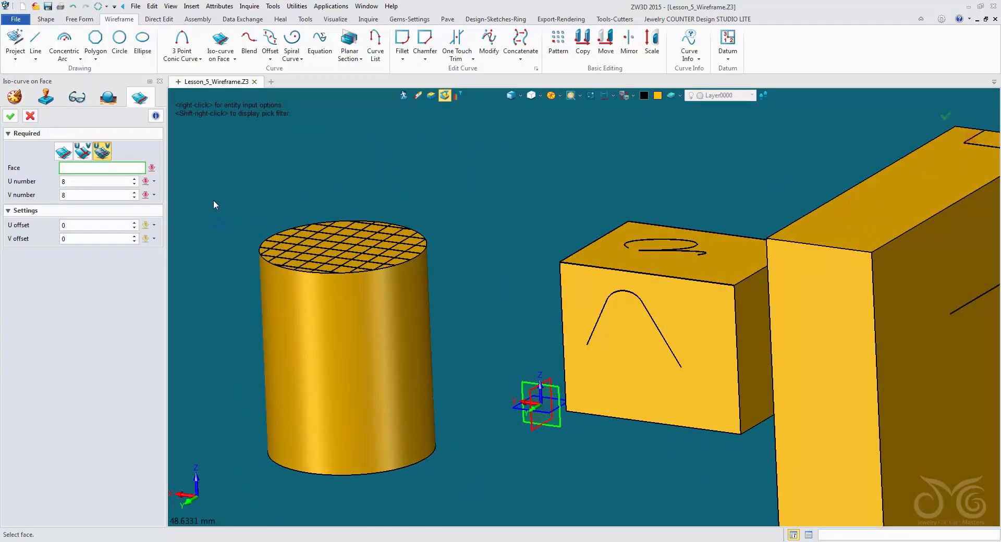
click(279, 345)
right_drag(228, 353, 290, 297)
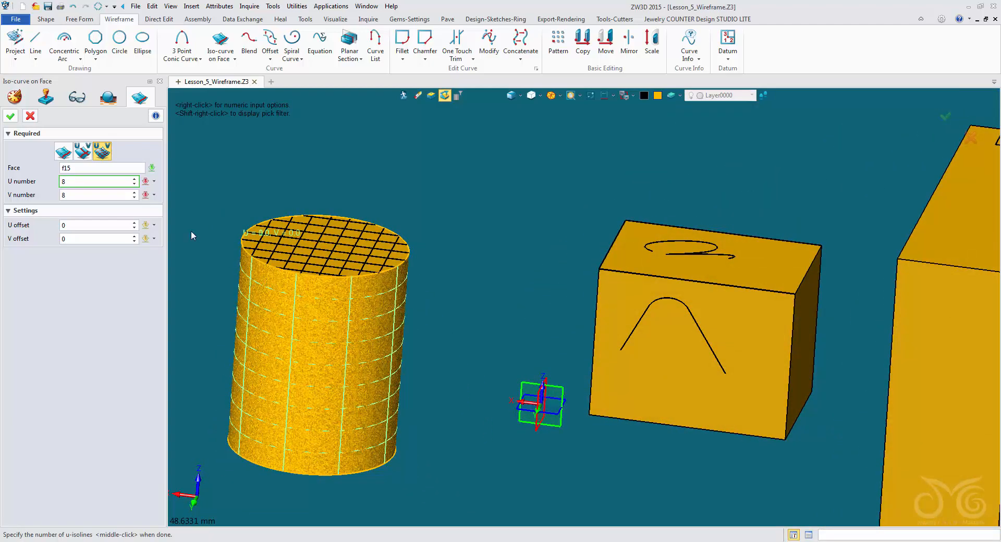
scroll(83, 181, up, 3)
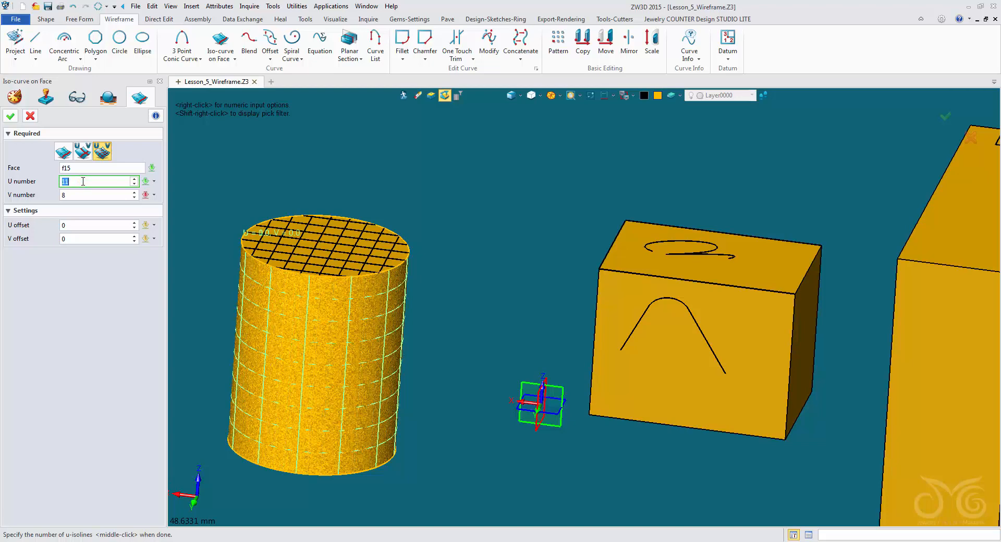
scroll(83, 181, up, 1)
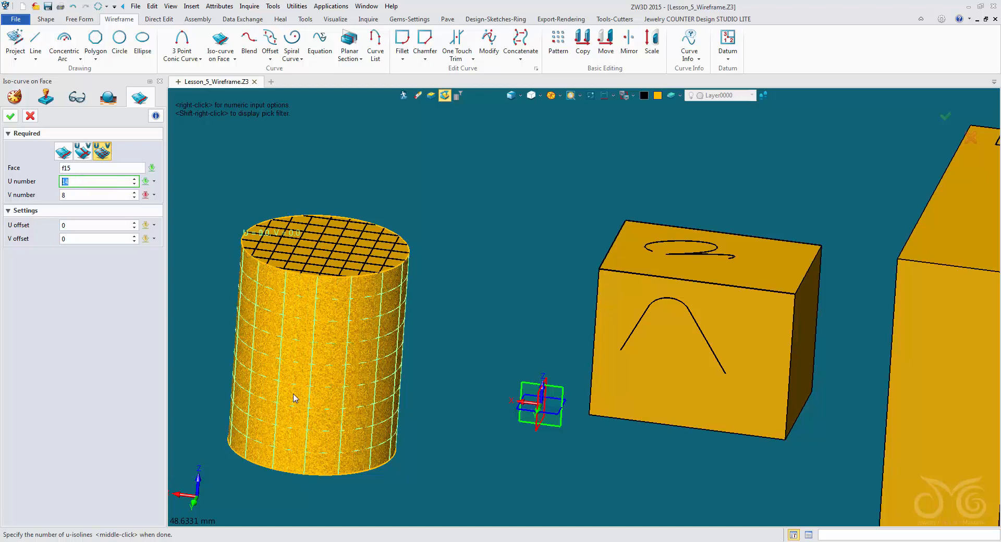
Set the V number to 12 and create the iso-curves around the cylinder's side face.
click(107, 194)
key(BackSpace)
text(12)
key(Return)
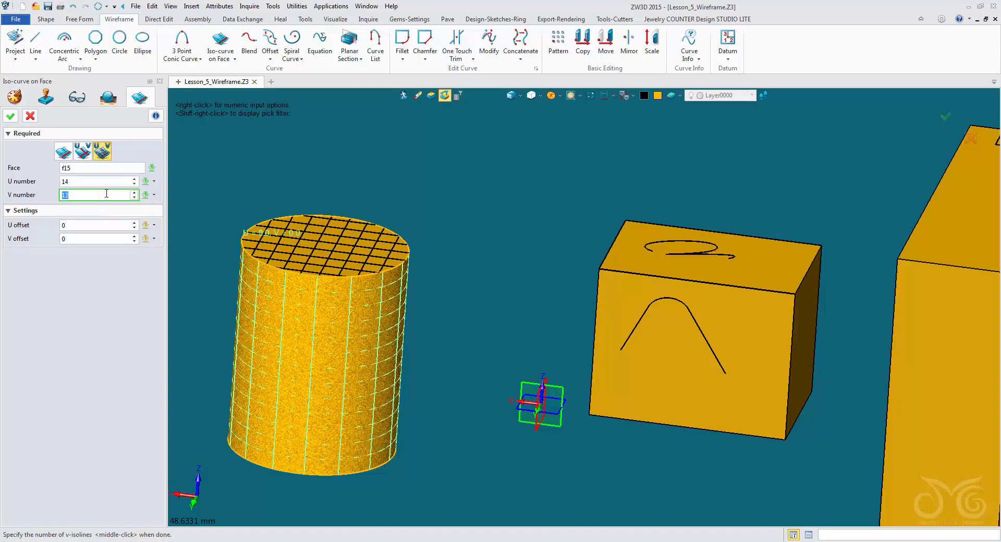
mouse_move(192, 223)
right_down()
mouse_move(241, 228)
mouse_move(193, 225)
right_up()
middle_drag(227, 241, 274, 218)
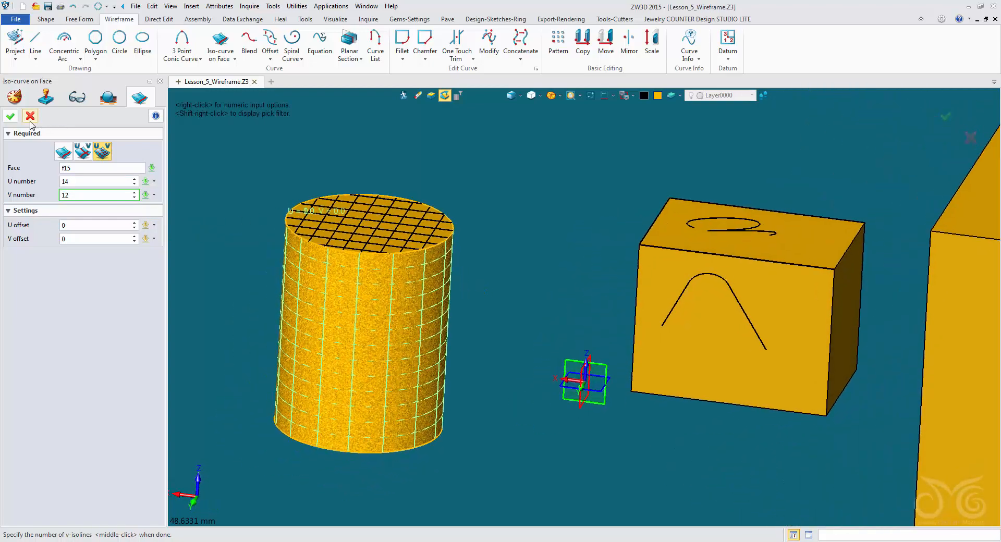
click(11, 116)
right_drag(208, 235, 290, 211)
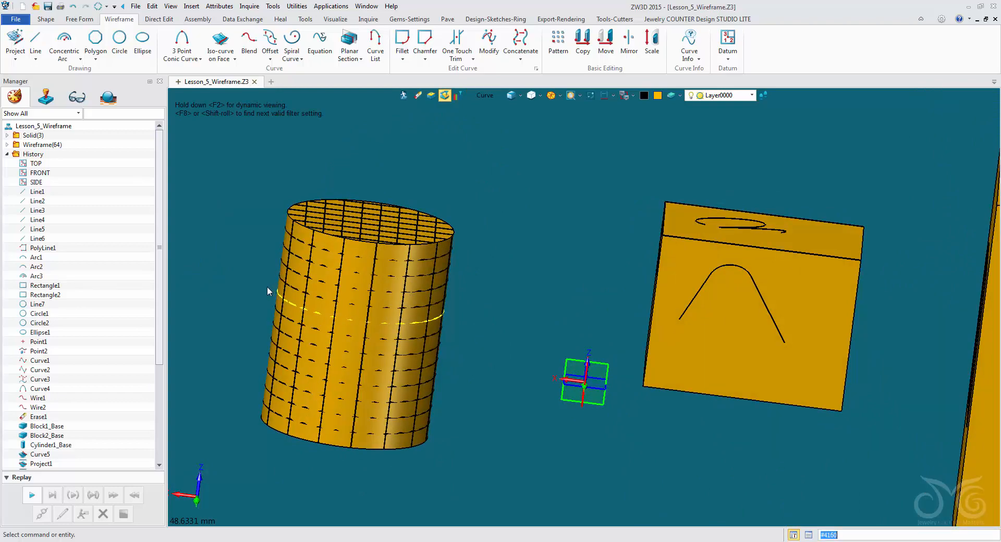
right_drag(266, 290, 253, 306)
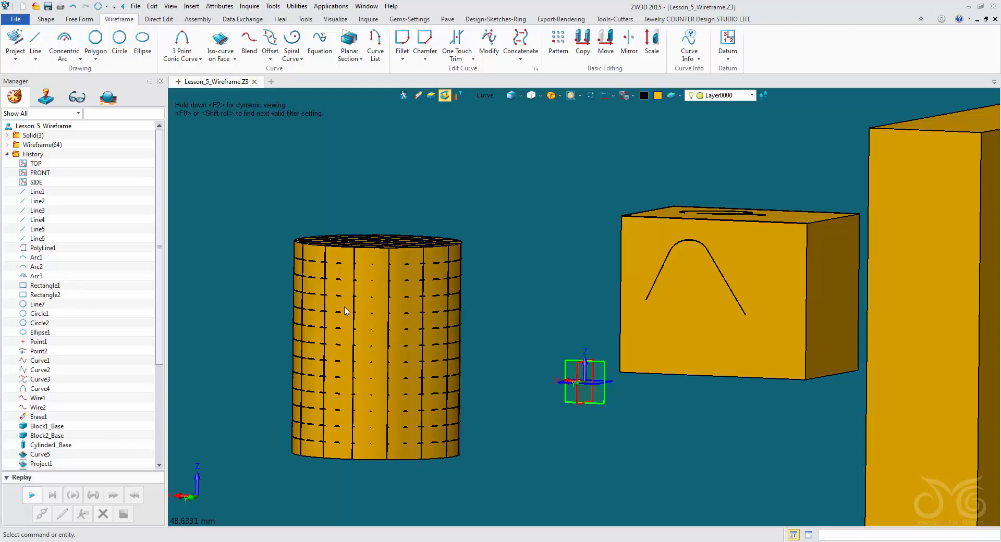
Open the Wrap on Face command and examine the inputs required by each of its wrapping methods.
key(Home)
click(227, 62)
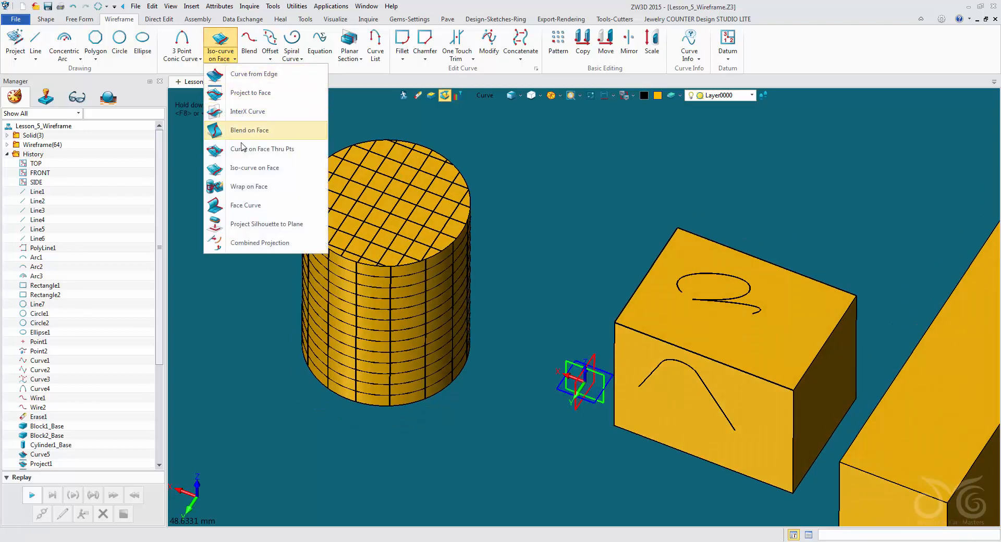
click(249, 187)
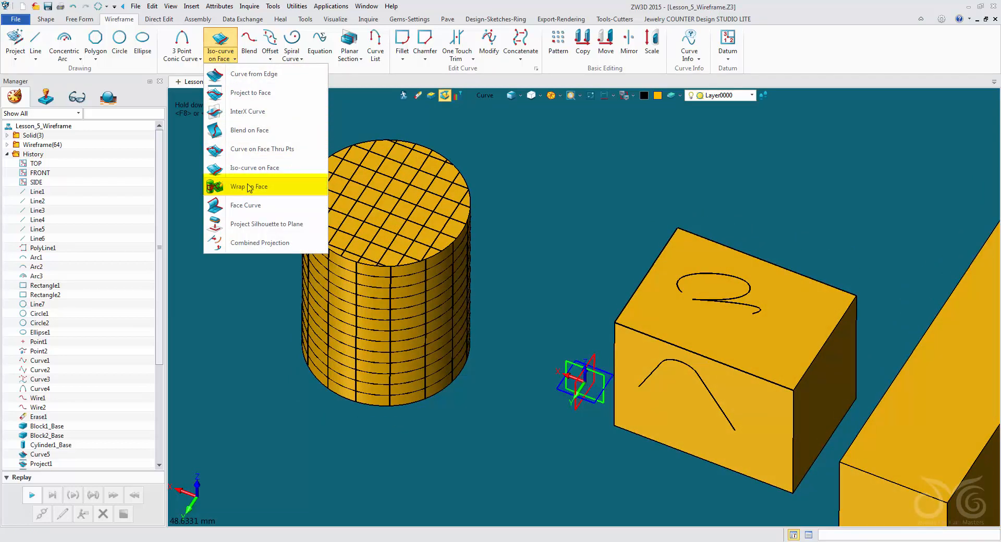
click(249, 187)
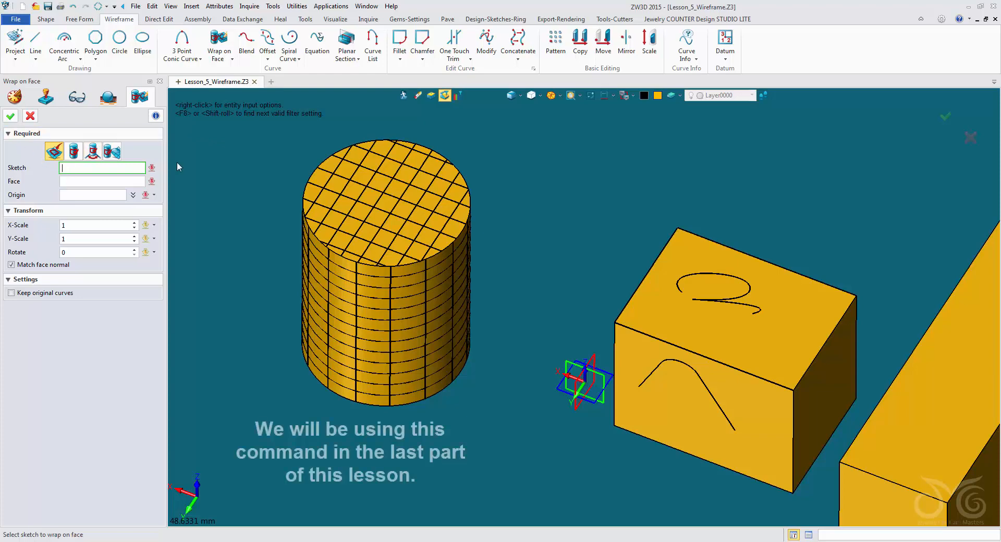
click(73, 147)
click(92, 152)
click(111, 152)
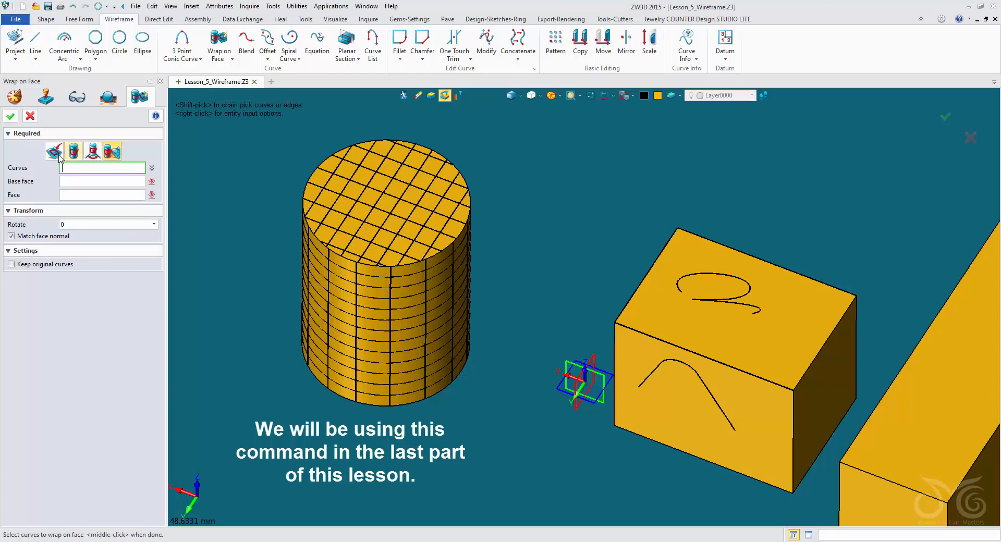
Review the inputs of Wrap on Face's sketch-wrapping method and leave the command without wrapping anything.
click(57, 154)
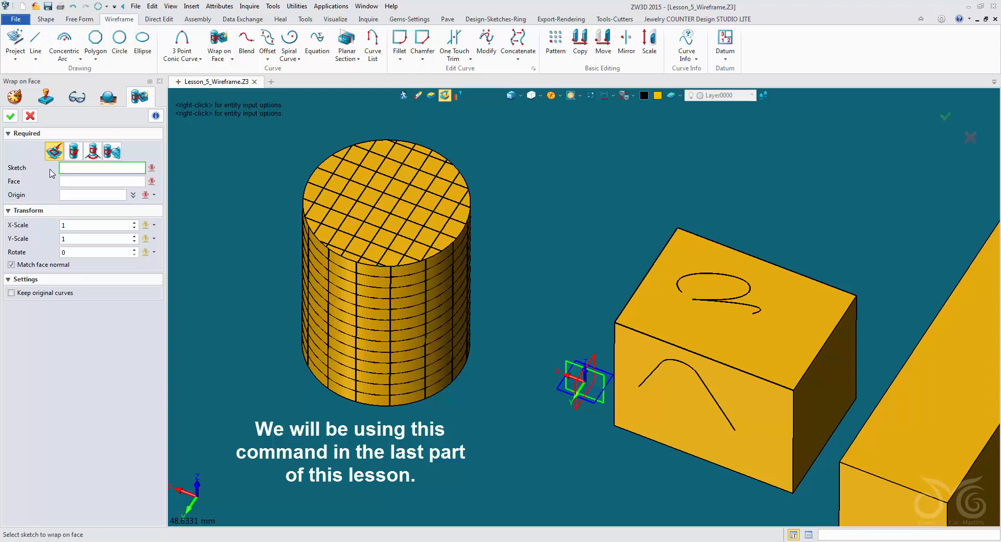
click(30, 116)
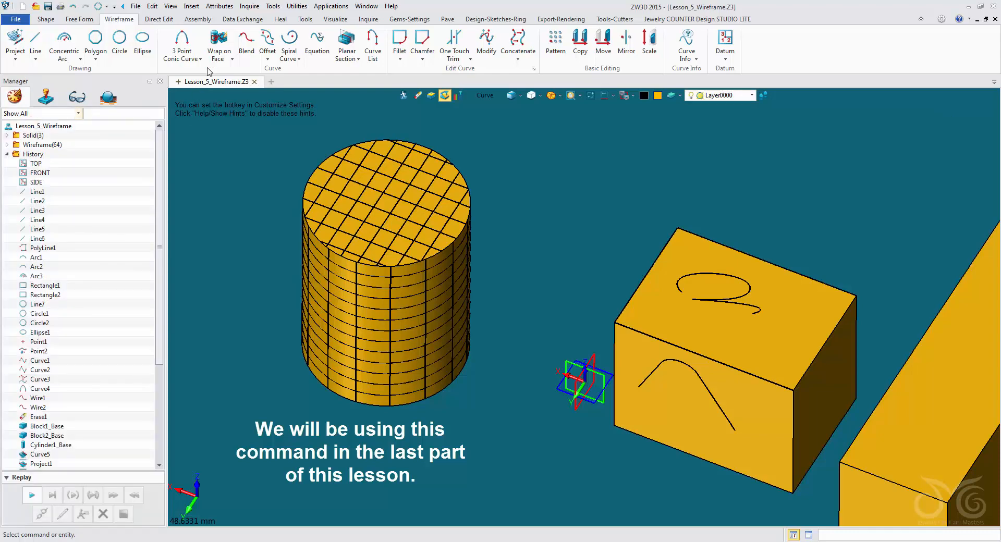
Create face curves along the boundary edges of the tall block's top face with Face Curve.
click(218, 55)
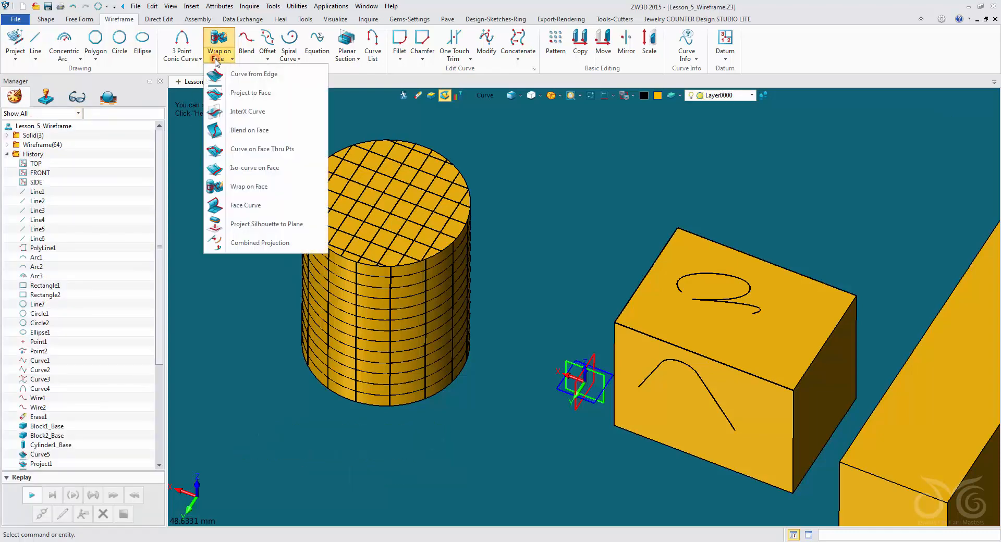
click(266, 209)
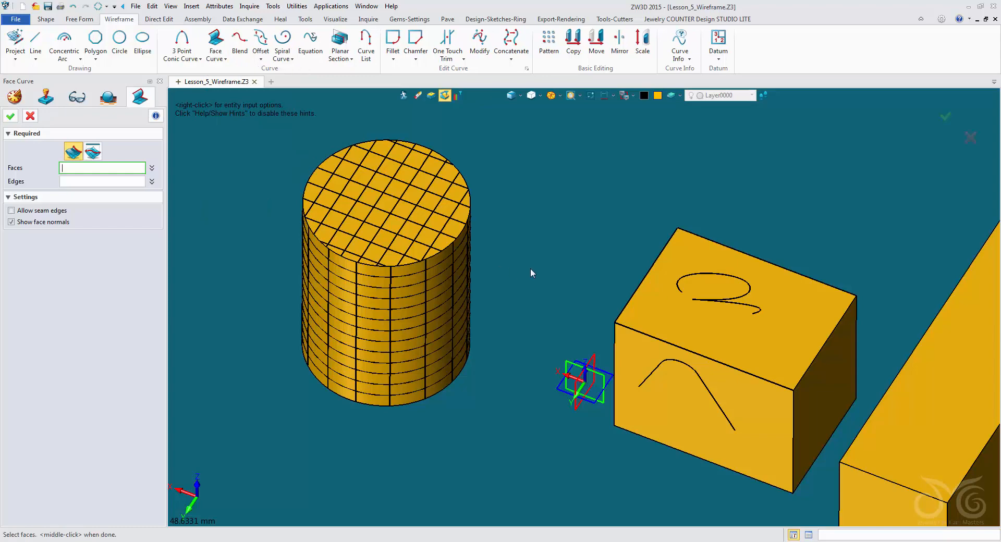
click(918, 355)
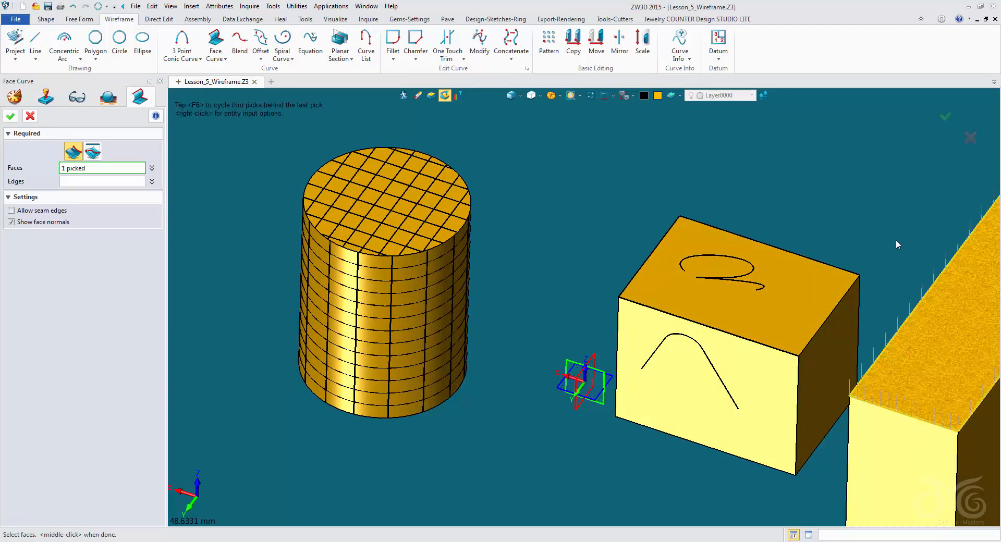
right_drag(918, 355, 582, 221)
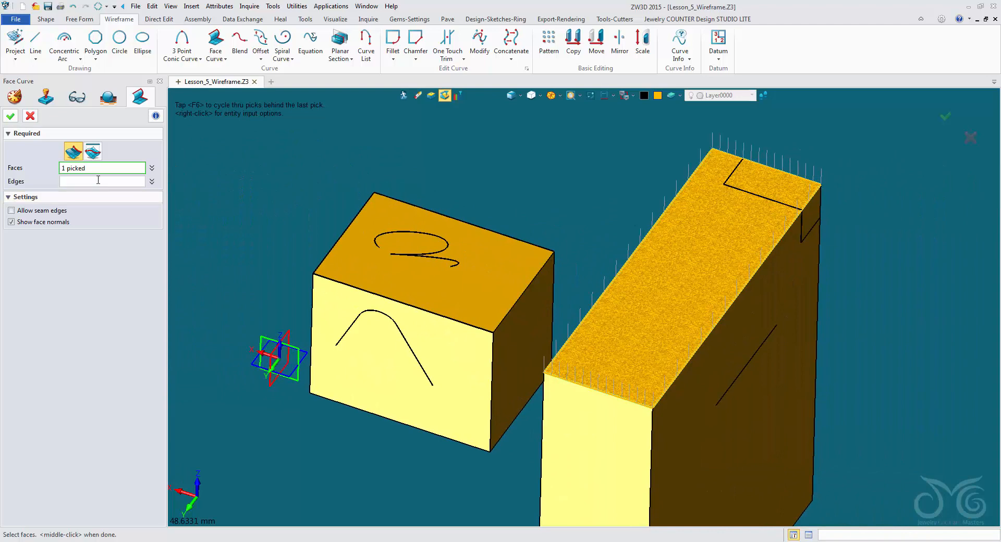
click(10, 117)
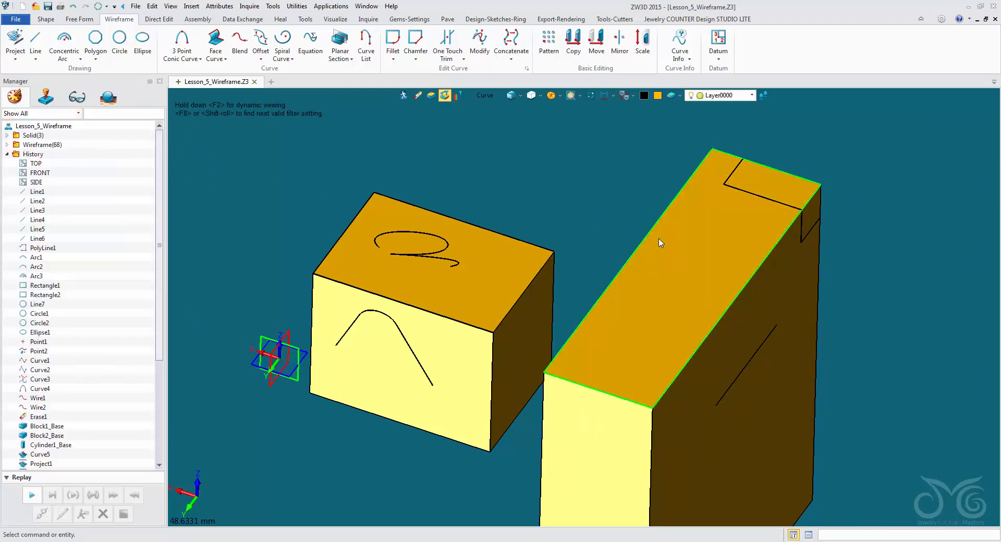
Try the Parting Line pick filter on the tall block's top outline and restore the filter to Curve.
click(485, 97)
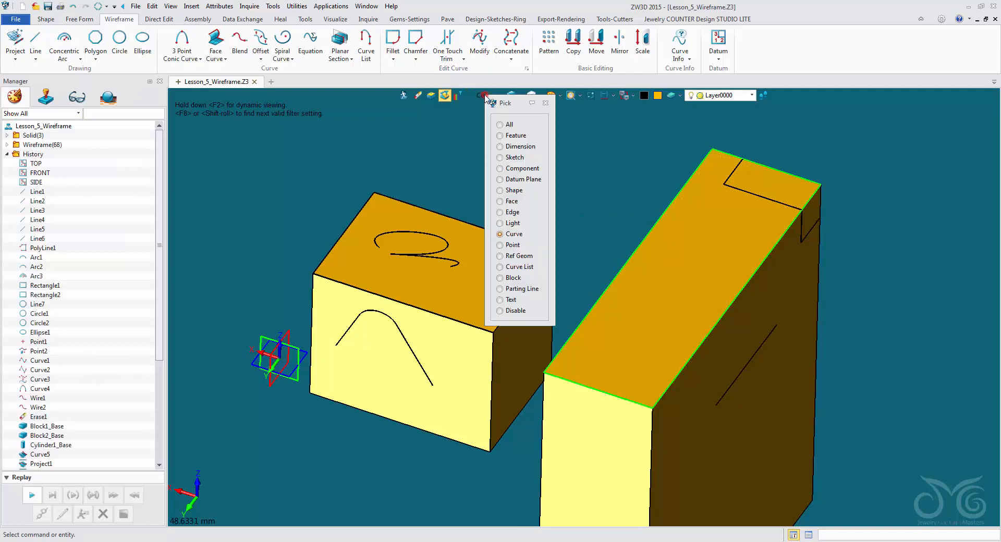
click(516, 288)
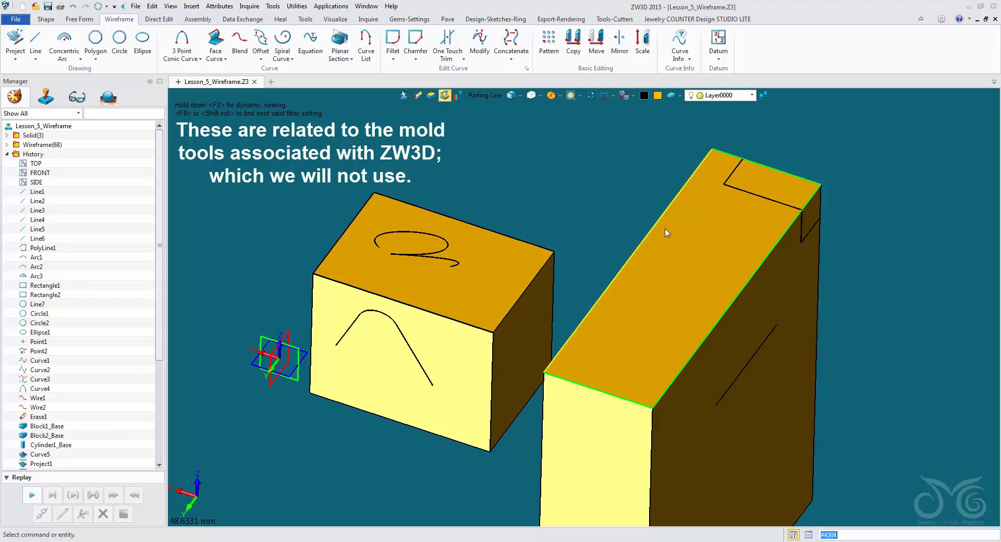
click(488, 98)
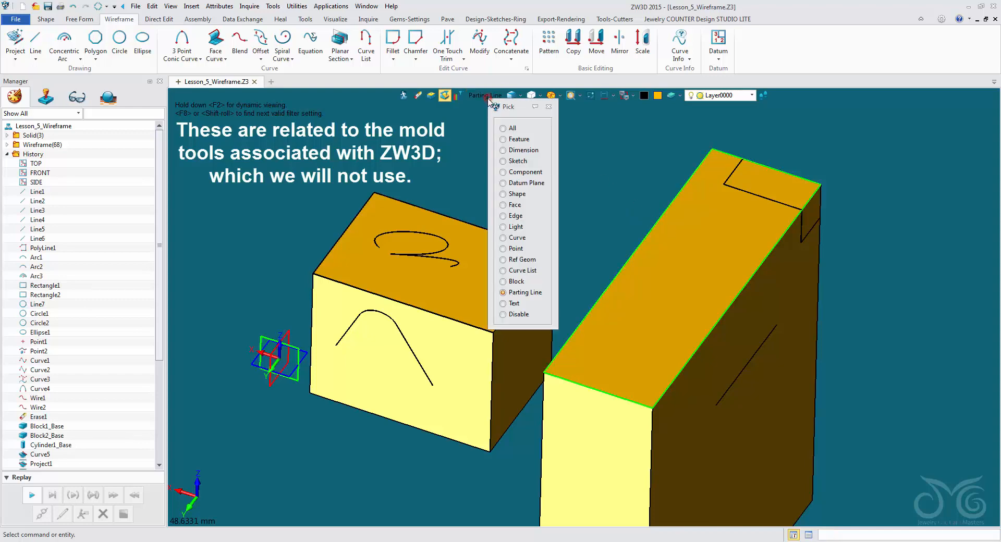
click(517, 238)
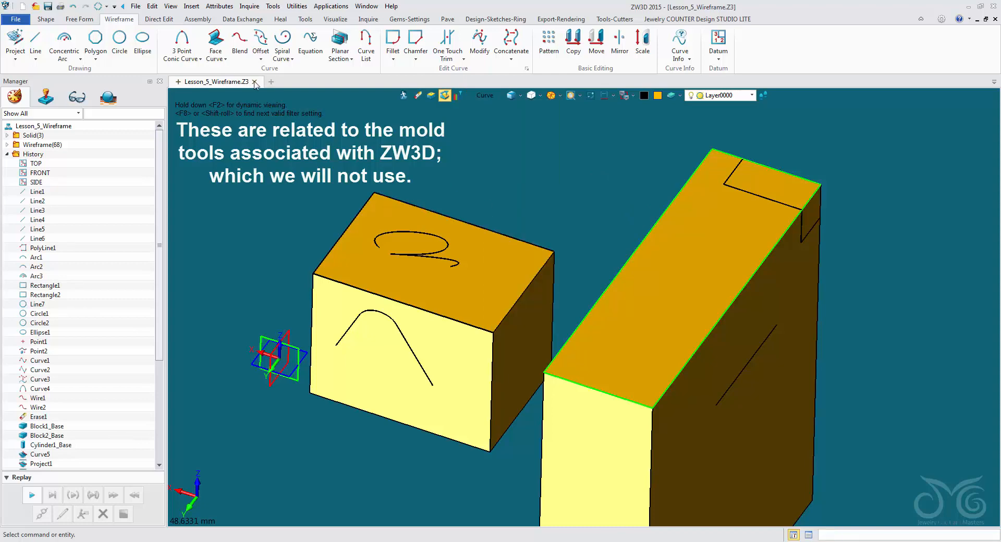
Project the cylinder's silhouette onto the tall block's large side face with Project Silhouette to Plane, adding Exterior Loops.
click(215, 56)
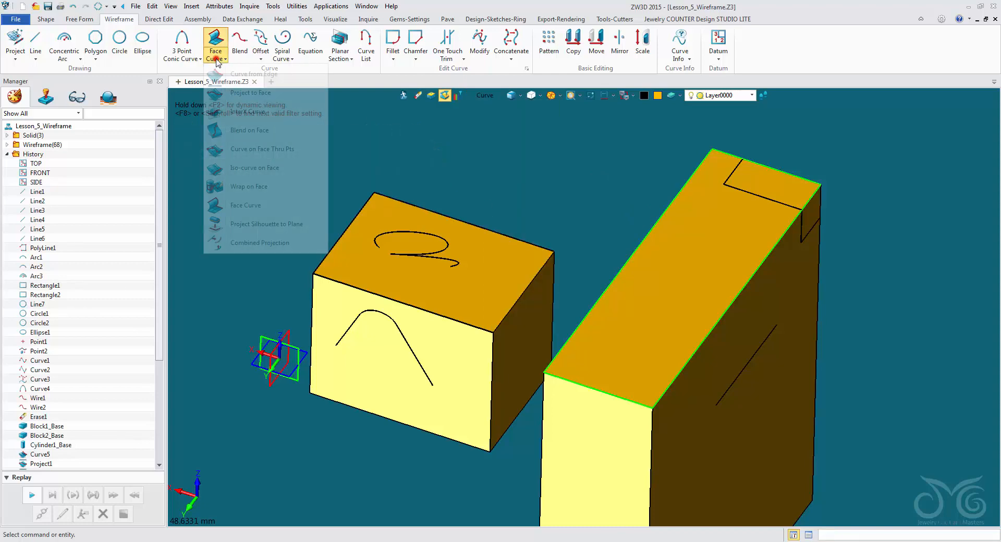
click(267, 225)
scroll(275, 208, down, 2)
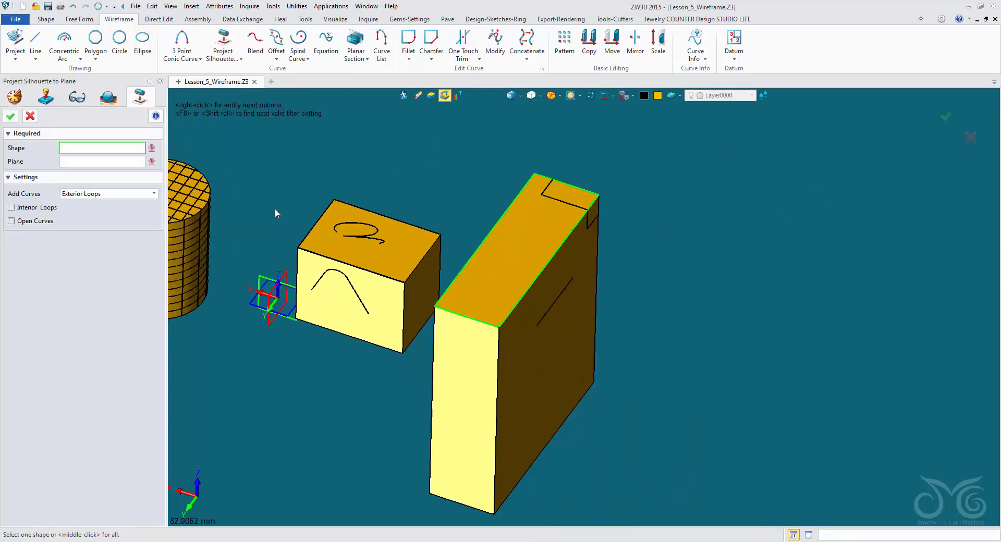
middle_drag(275, 209, 349, 196)
right_drag(342, 196, 335, 183)
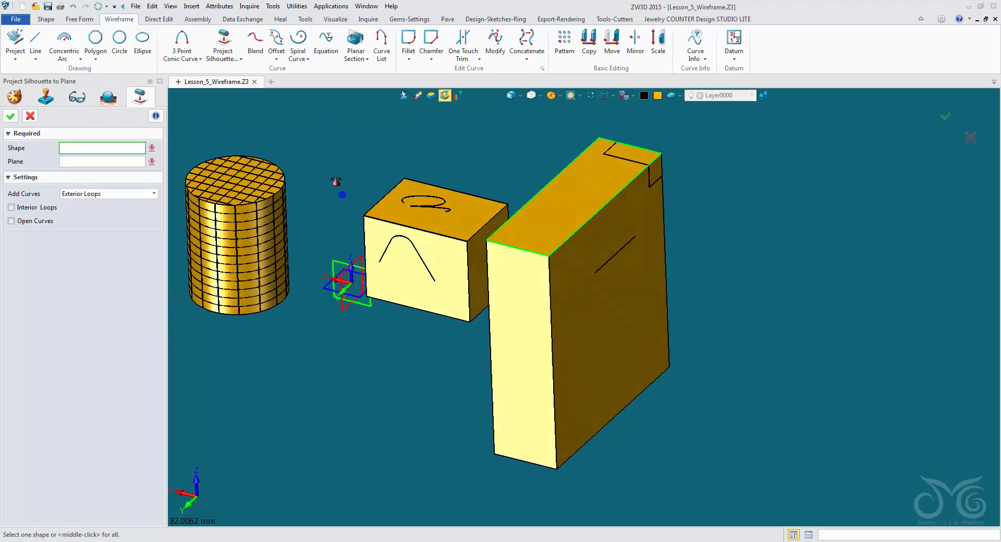
click(282, 231)
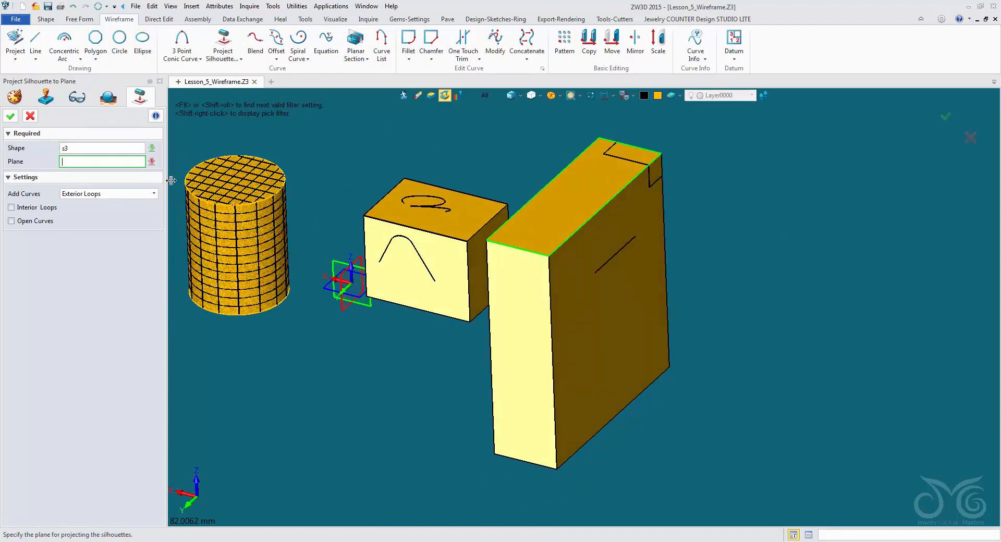
right_drag(321, 167, 370, 190)
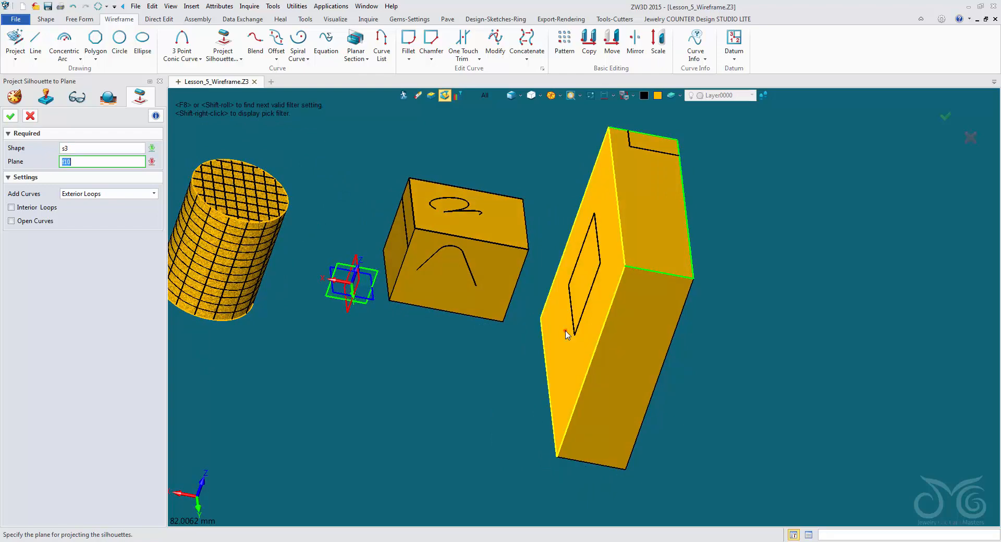
click(541, 323)
middle_click(193, 240)
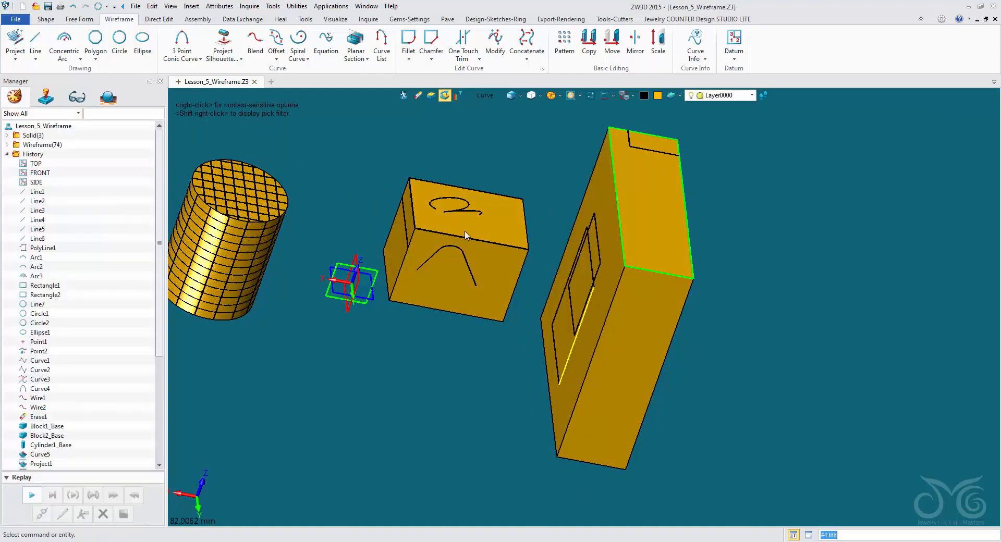
Open Combined Projection to examine its curve and projection direction inputs, and leave it without creating a curve.
click(228, 60)
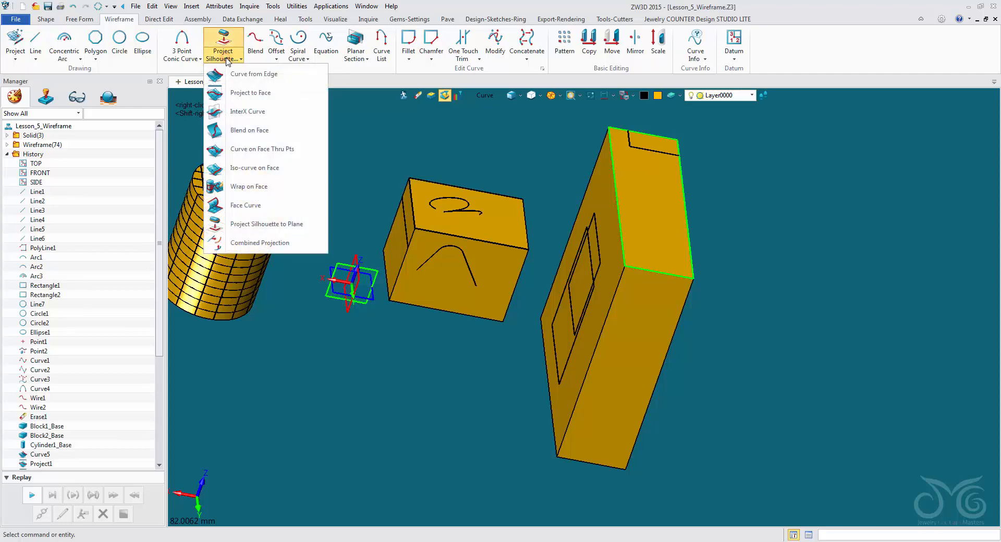
click(276, 243)
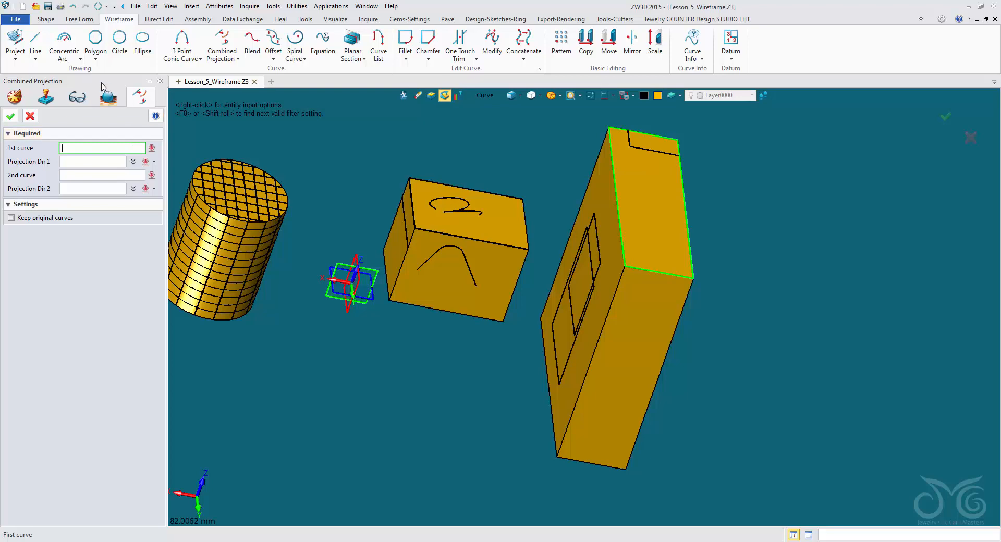
click(30, 116)
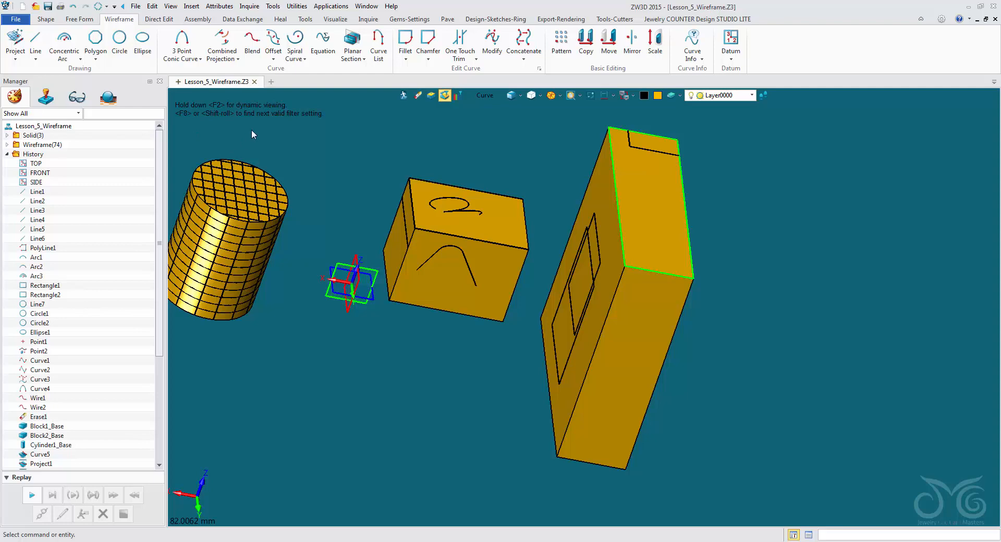
Offset the rear top edge curve of the small block by 9 mm, using 0,1,0 as the offset normal.
middle_drag(251, 129, 266, 136)
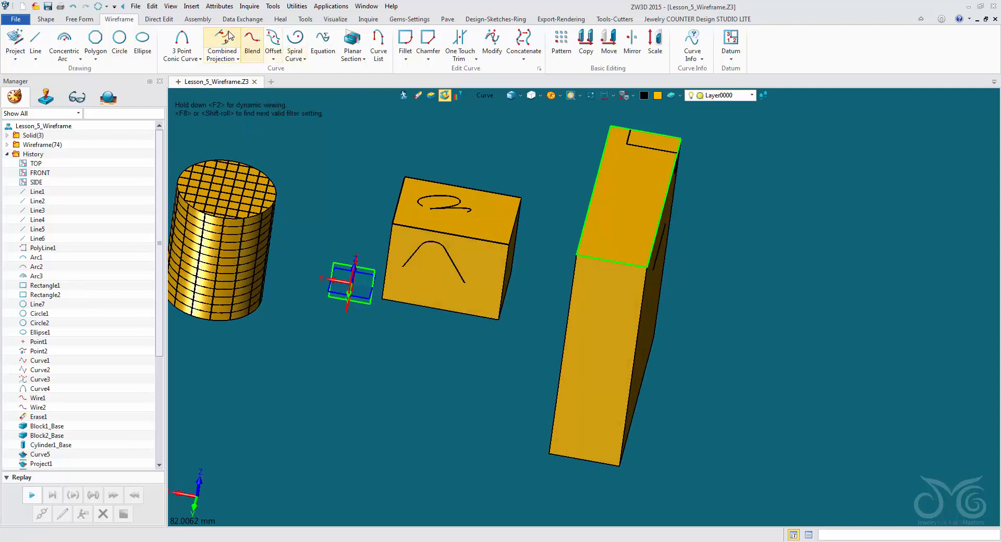
click(276, 41)
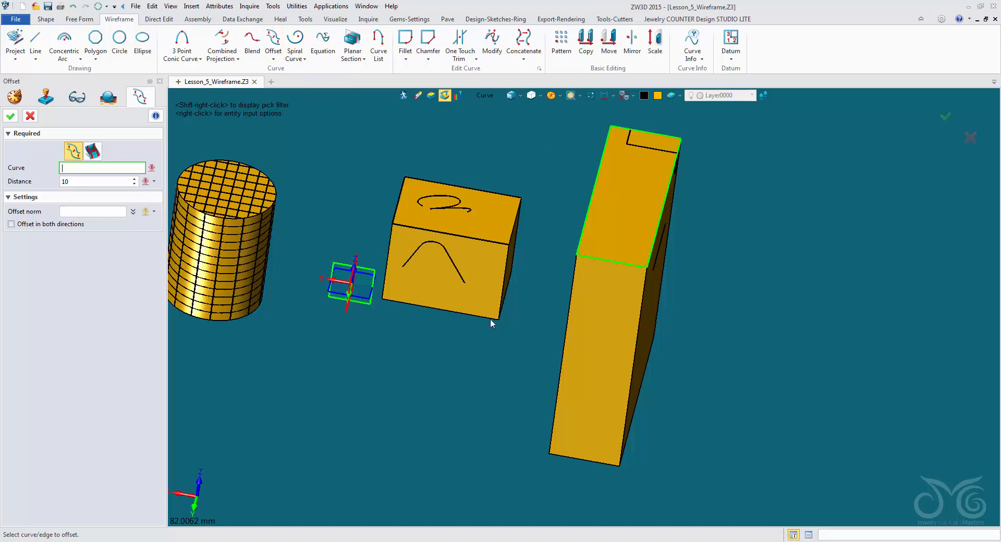
click(493, 193)
middle_drag(499, 149, 479, 190)
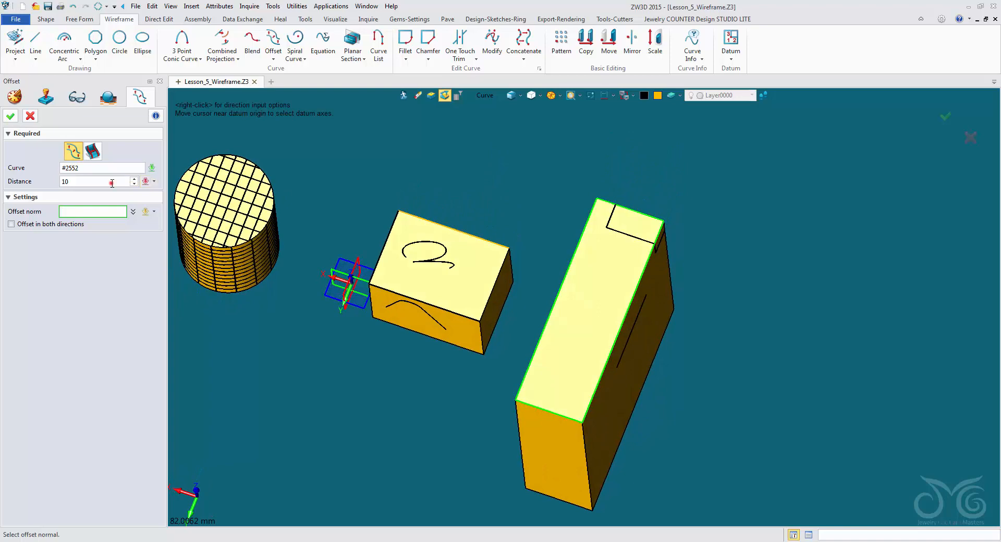
click(93, 211)
click(395, 226)
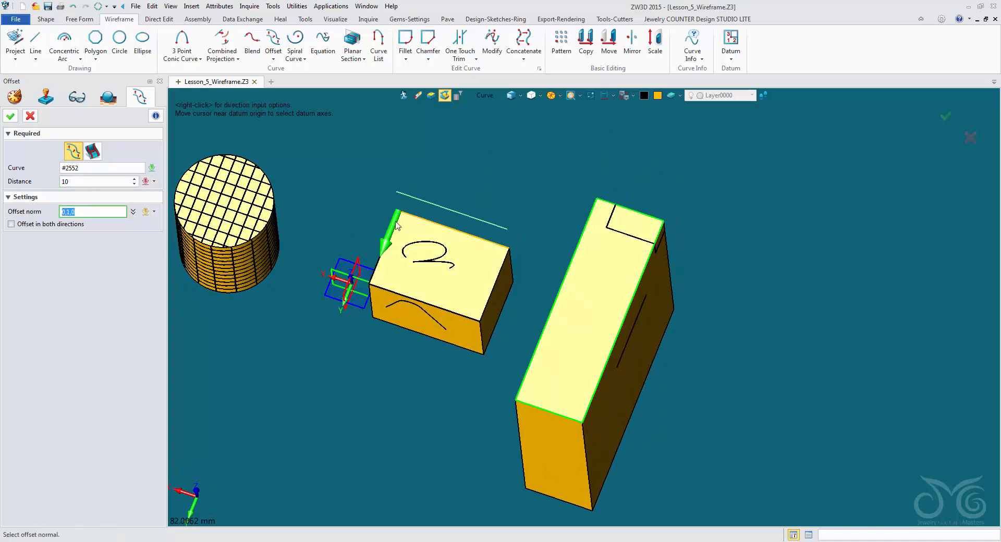
click(394, 225)
right_drag(348, 172, 344, 160)
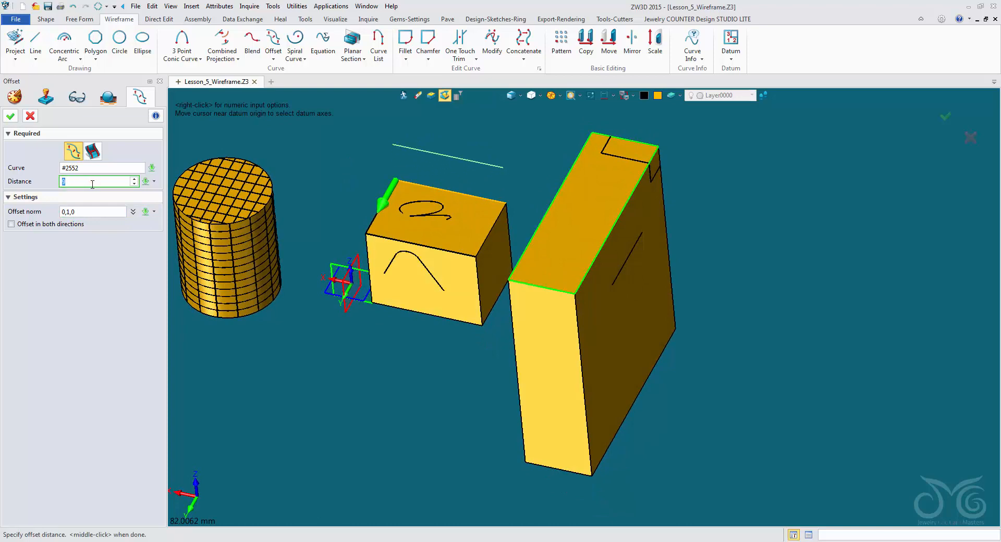
click(10, 115)
scroll(327, 168, up, 2)
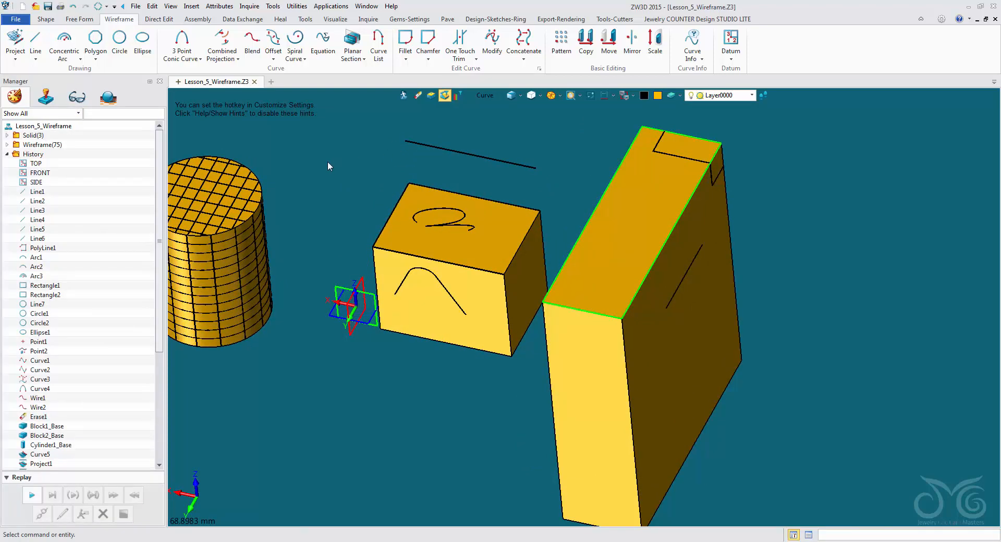
Offset the small block's side top edge curve across its top face by -3 mm, using the on-face method with Linear extension.
click(273, 42)
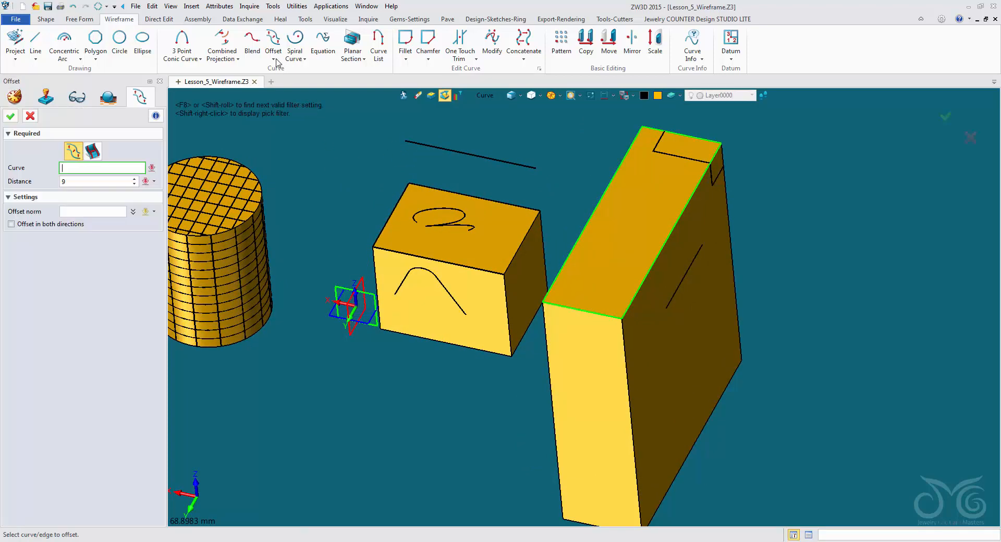
click(90, 152)
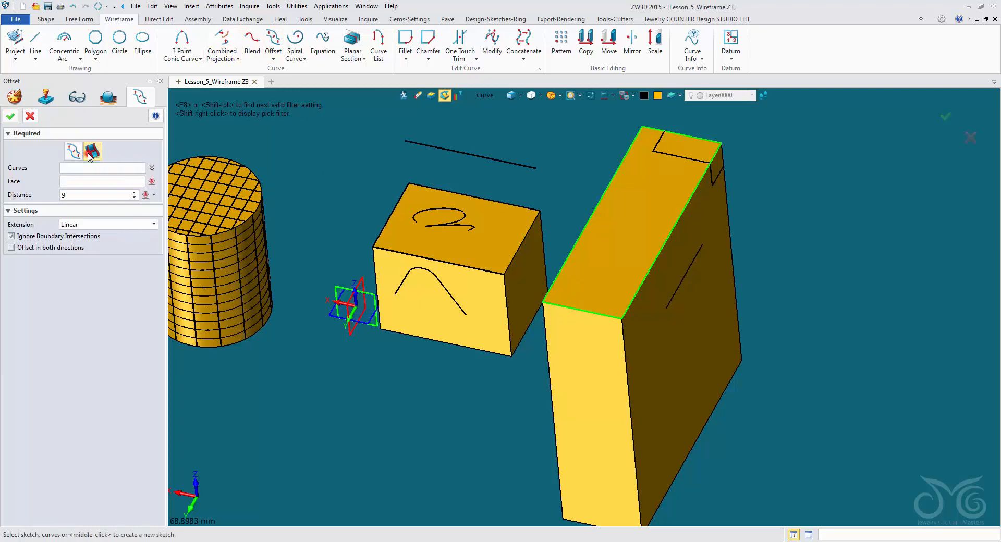
click(374, 245)
right_drag(358, 230, 372, 221)
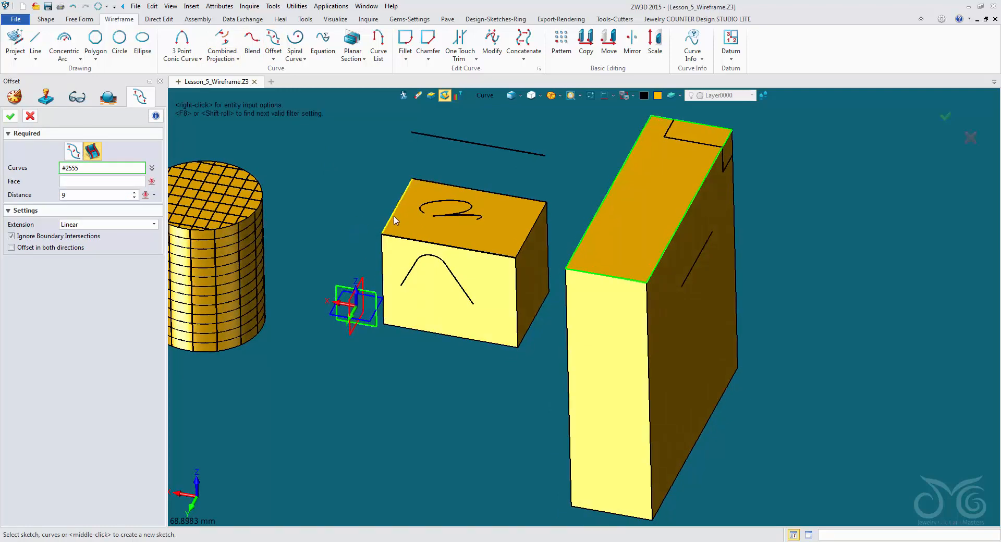
click(394, 216)
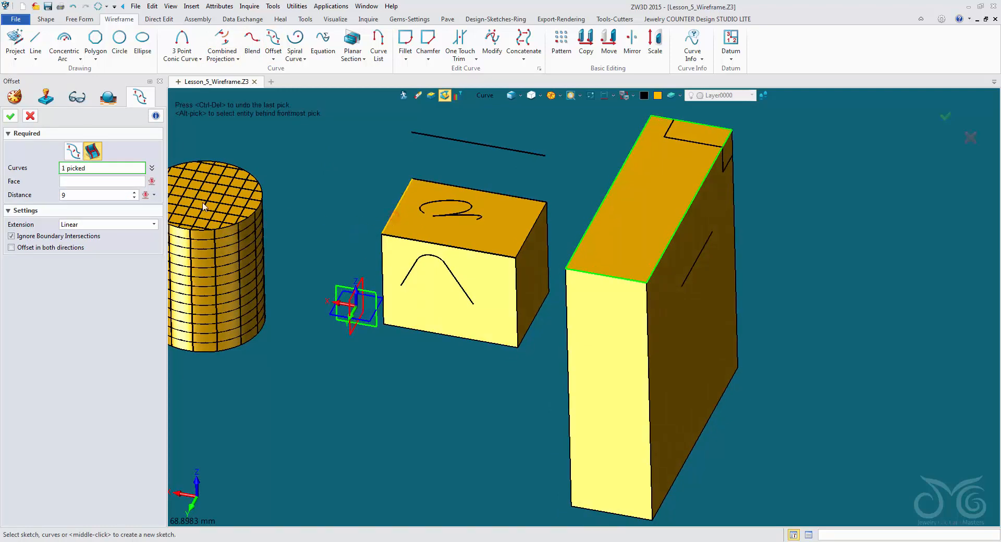
click(423, 225)
scroll(67, 194, down, 12)
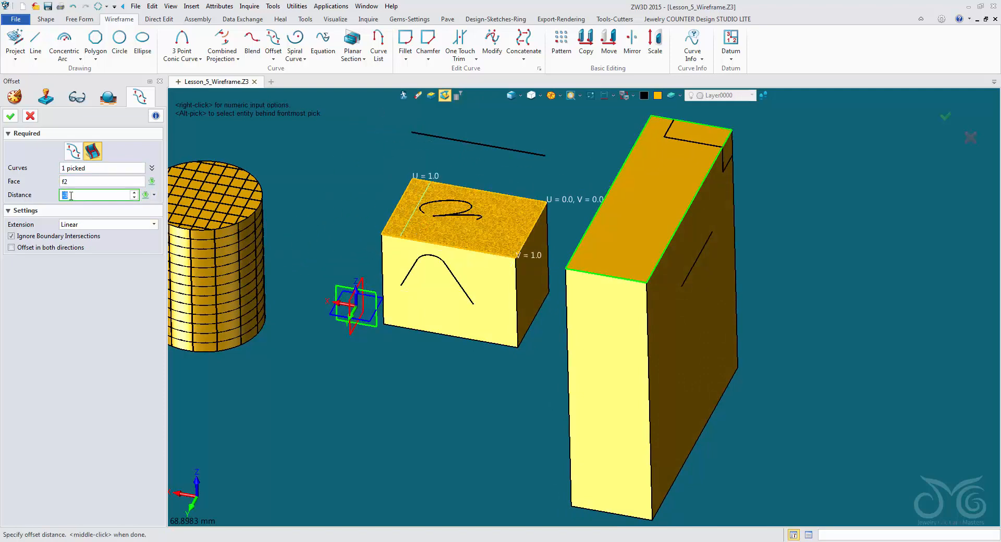
click(10, 116)
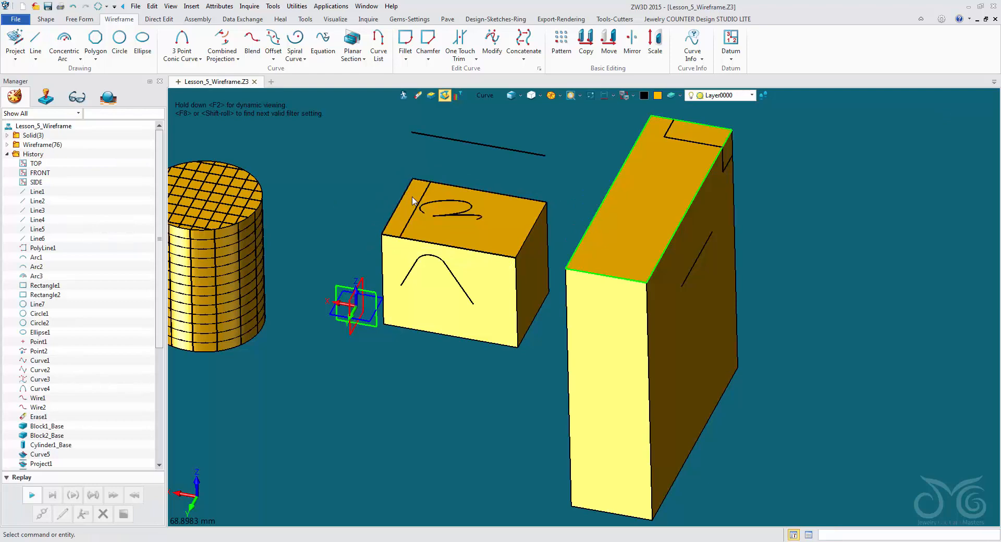
Create a 3D Medial curve between the two vertical edges of the small block's front face, using Bisect with tolerance 0.02.
click(273, 59)
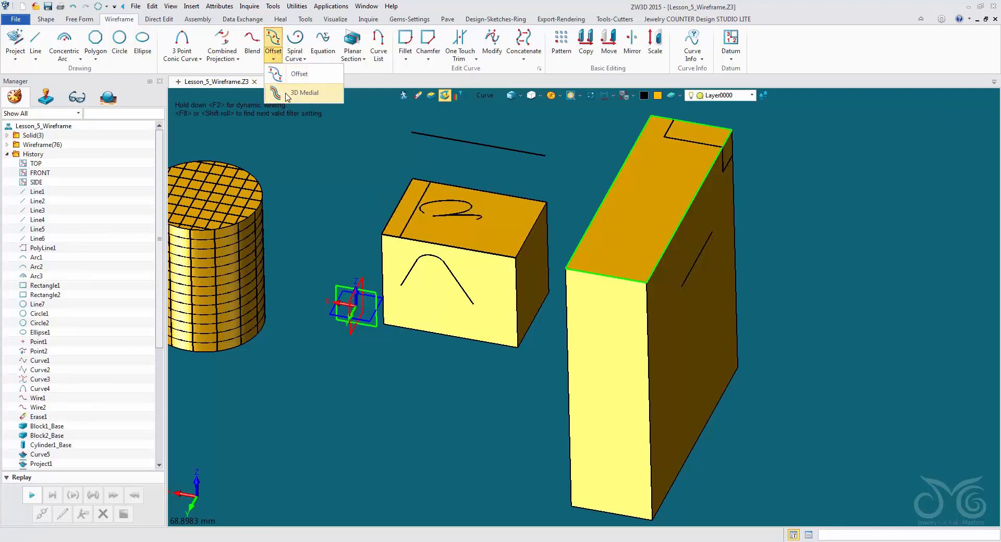
click(286, 97)
right_drag(333, 217, 334, 196)
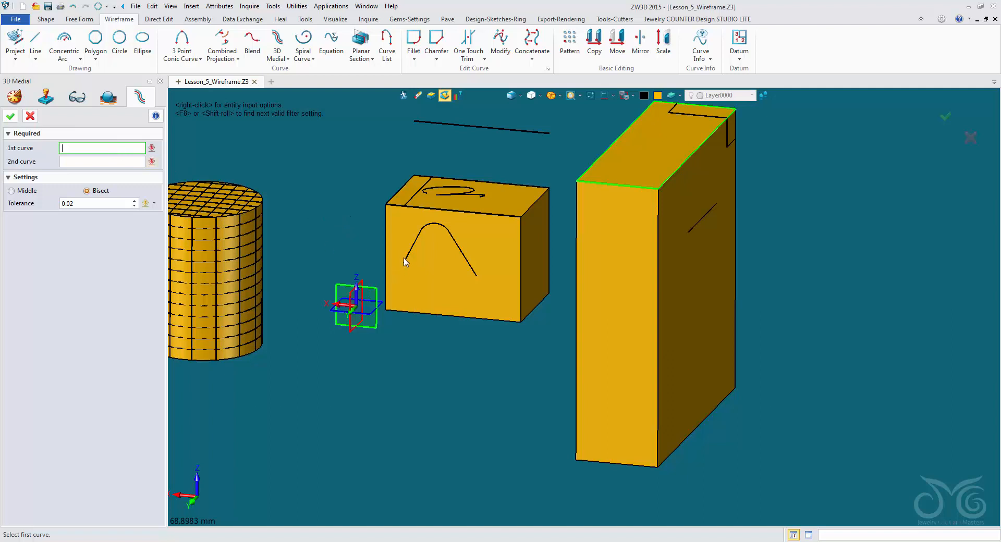
click(387, 250)
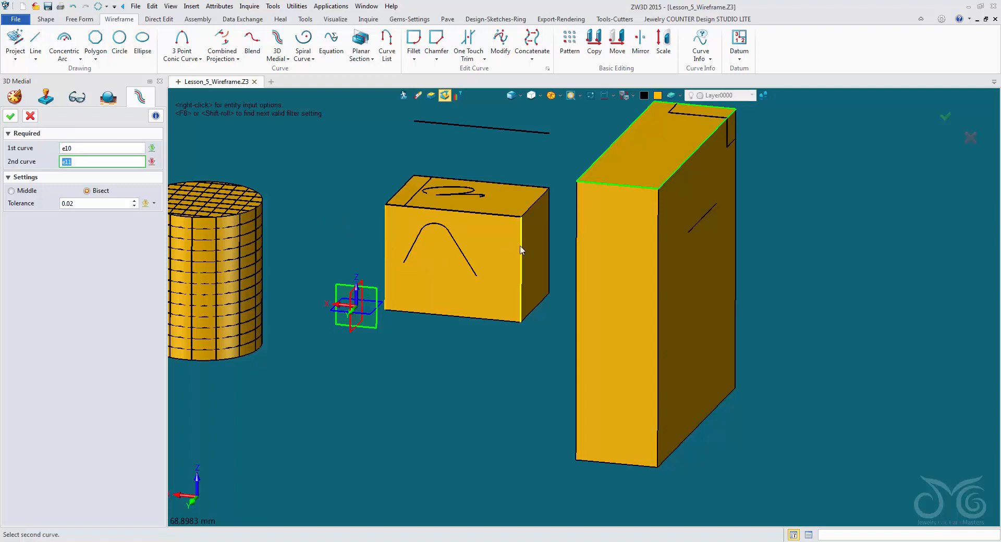
click(521, 248)
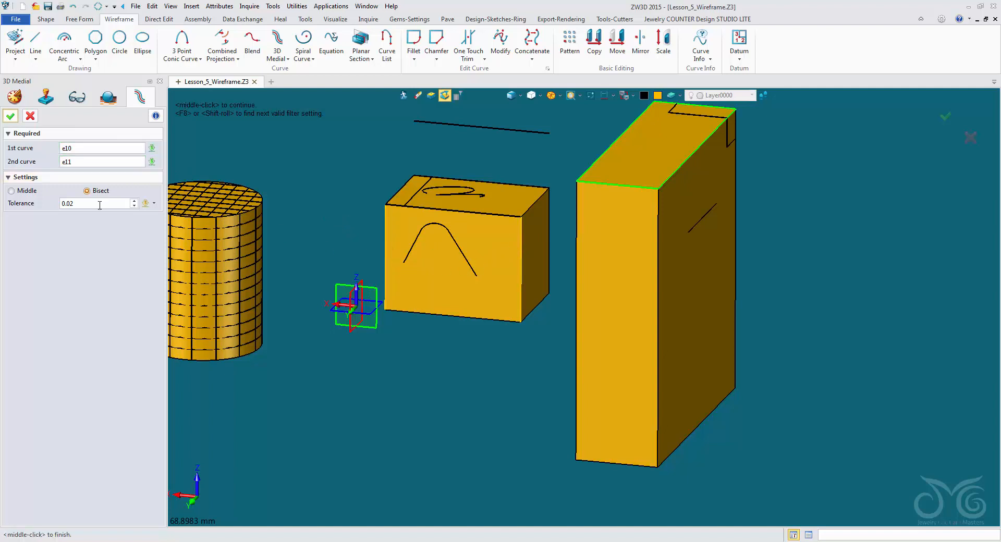
click(10, 116)
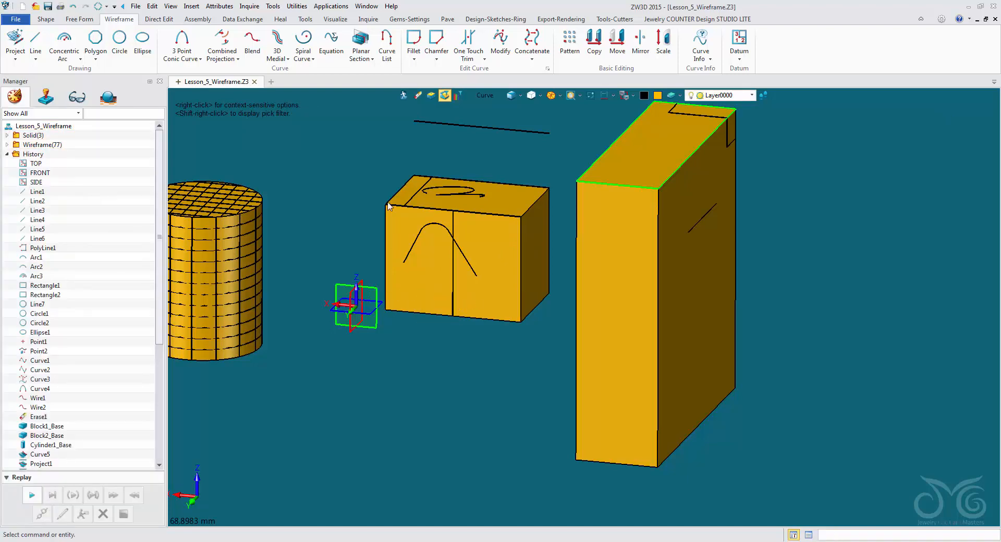
Place a Spiral Curve's start point at 14,9.5,23.3 in open space and use the datum's 0,1,0 direction as its axis.
click(308, 45)
click(316, 234)
middle_drag(316, 234, 339, 241)
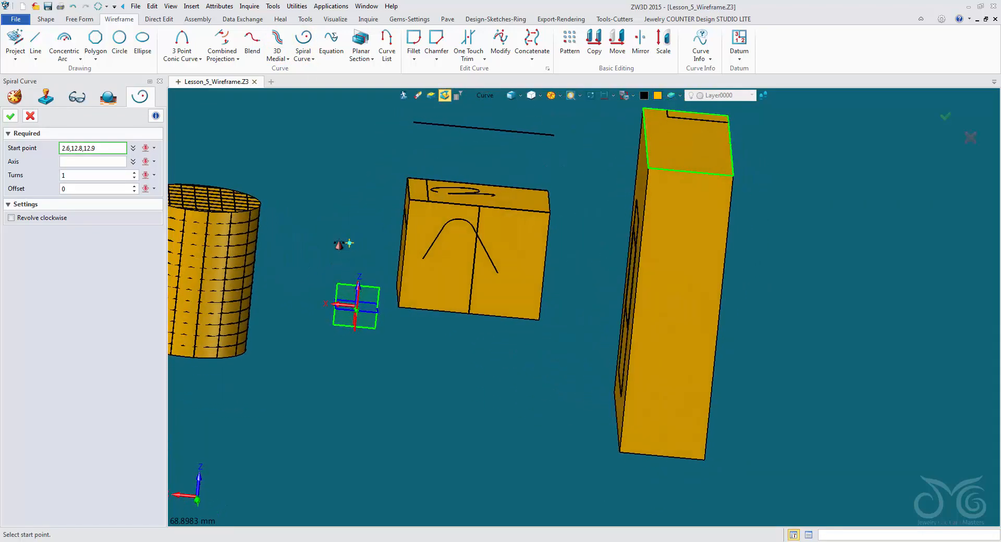
click(283, 167)
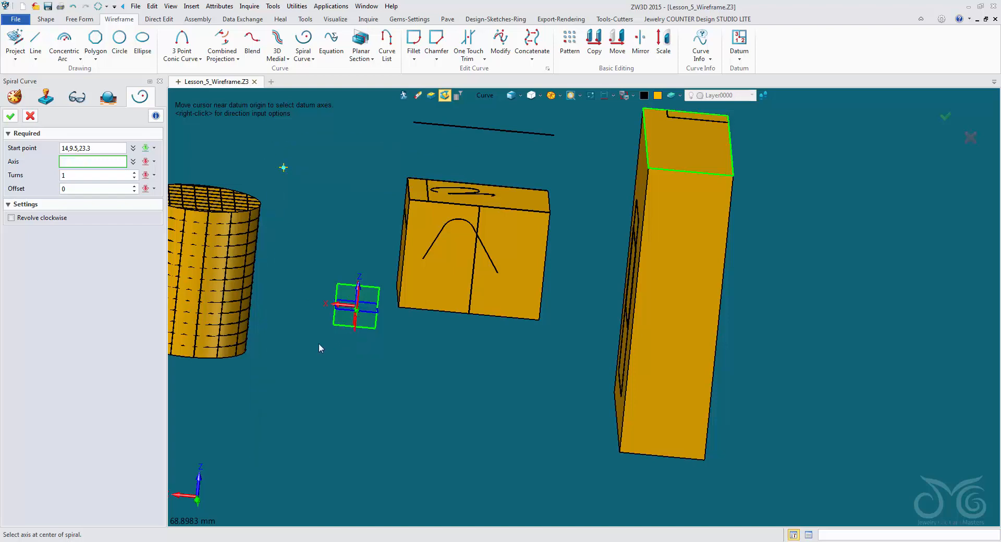
right_drag(337, 308, 369, 328)
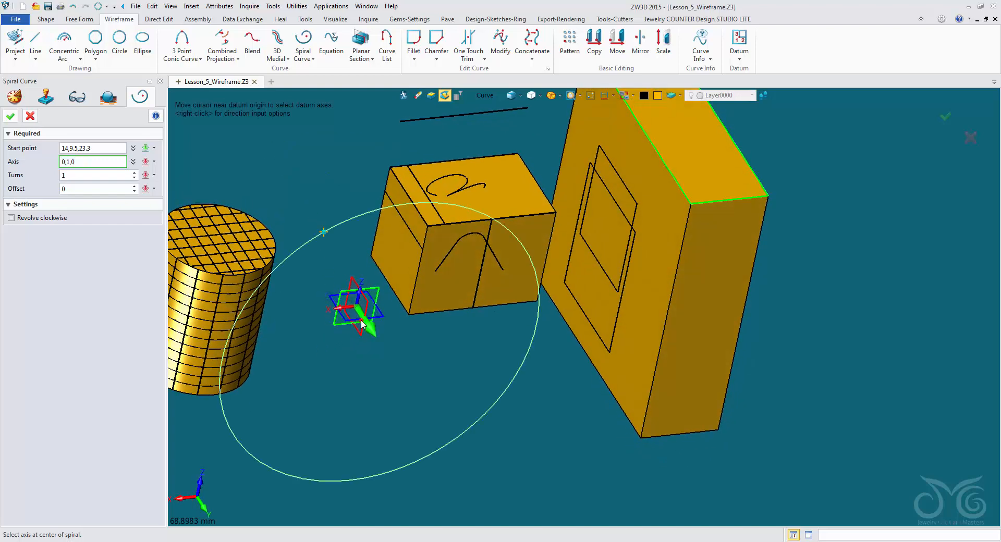
click(364, 326)
right_drag(332, 369, 312, 327)
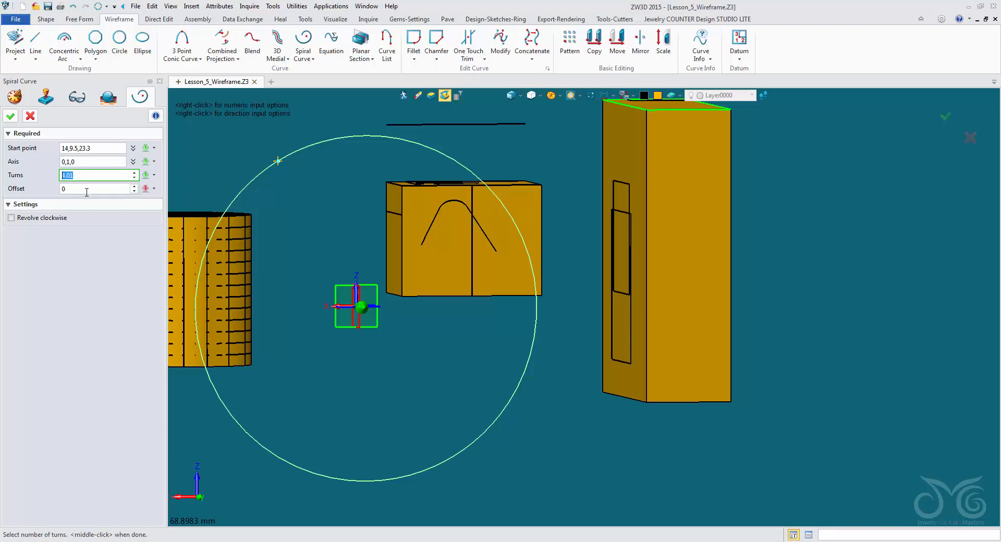
Give the spiral 4.01 turns with an offset of -6 per turn and create it.
text(4.01)
key(Return)
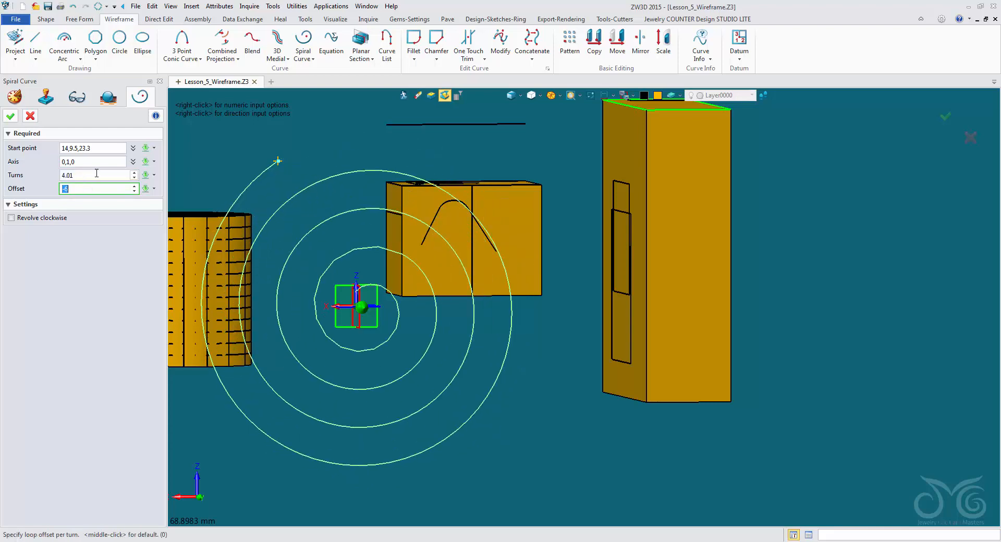
click(59, 218)
click(59, 218)
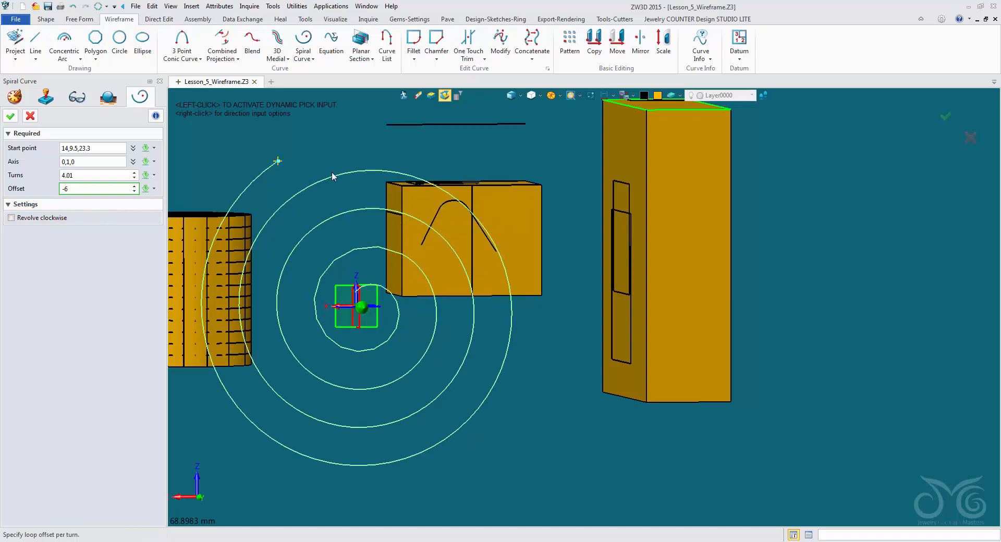
middle_drag(451, 254, 348, 181)
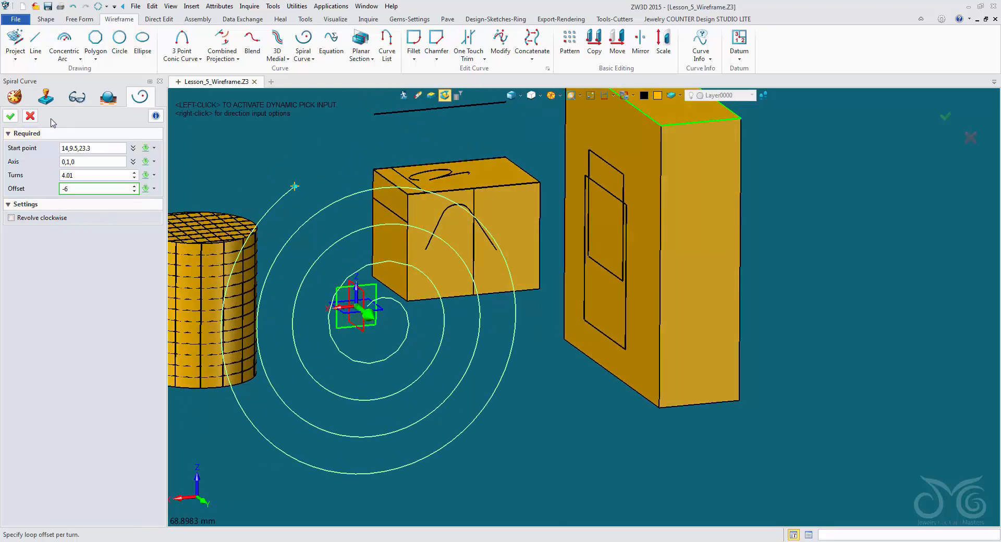
click(11, 116)
middle_drag(254, 168, 254, 170)
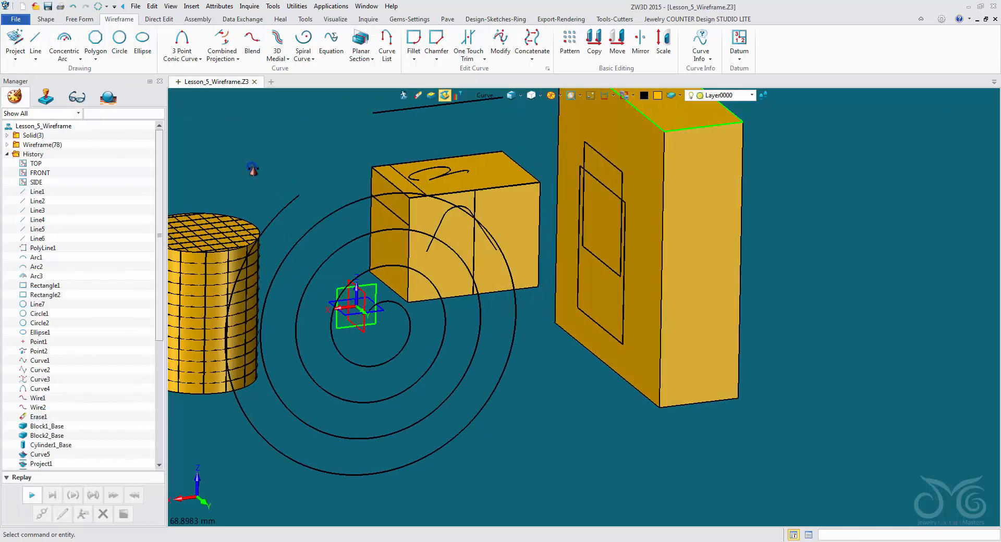
Place a Spiral Helix start point at 12.8,10.8,23.1 near the spiral's outer end, with 0,1,0 as the axis.
click(304, 55)
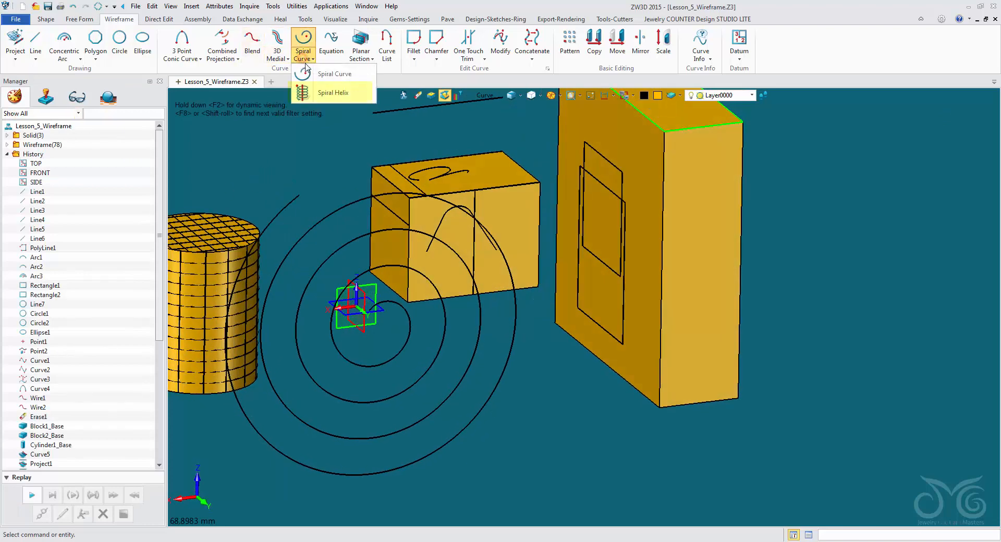
click(324, 94)
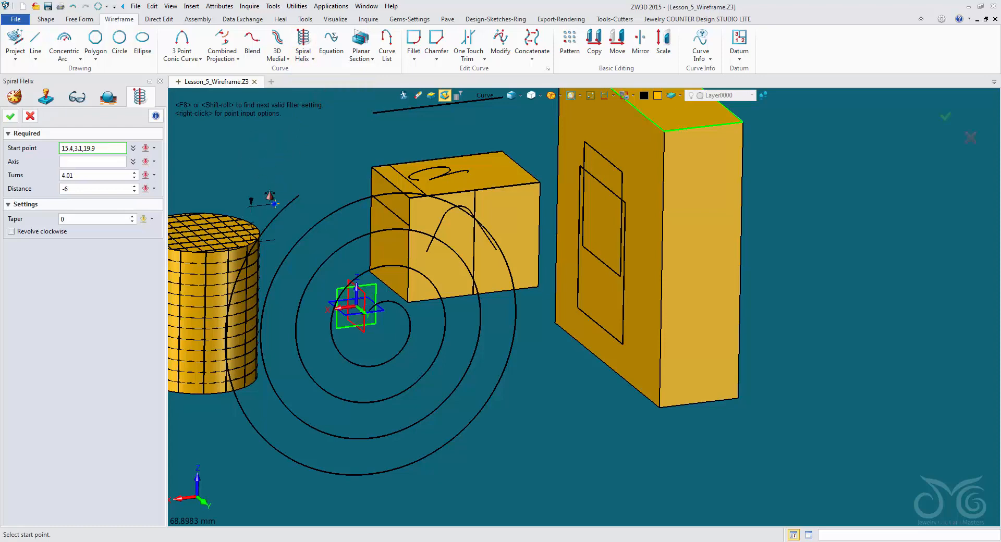
middle_drag(267, 182, 267, 187)
click(276, 170)
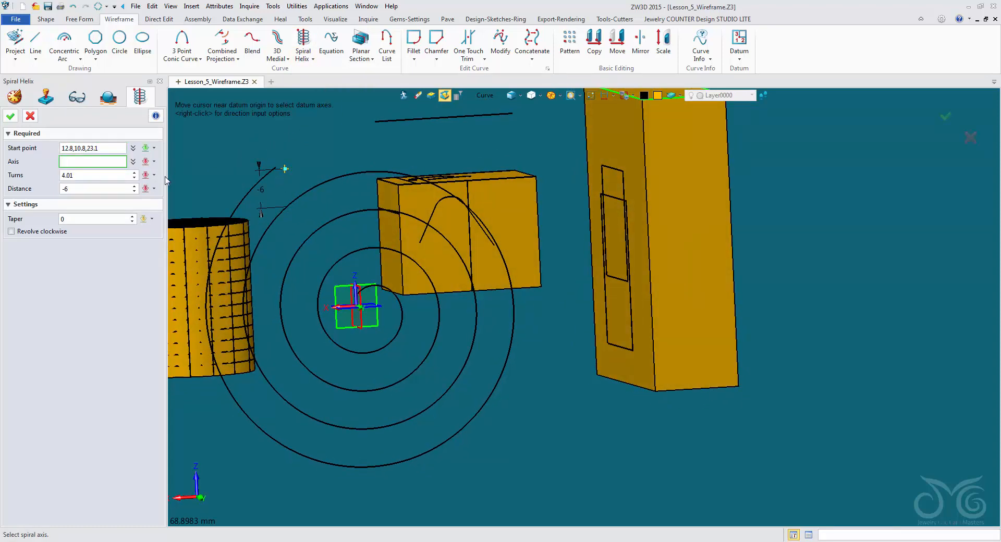
middle_drag(360, 302, 457, 368)
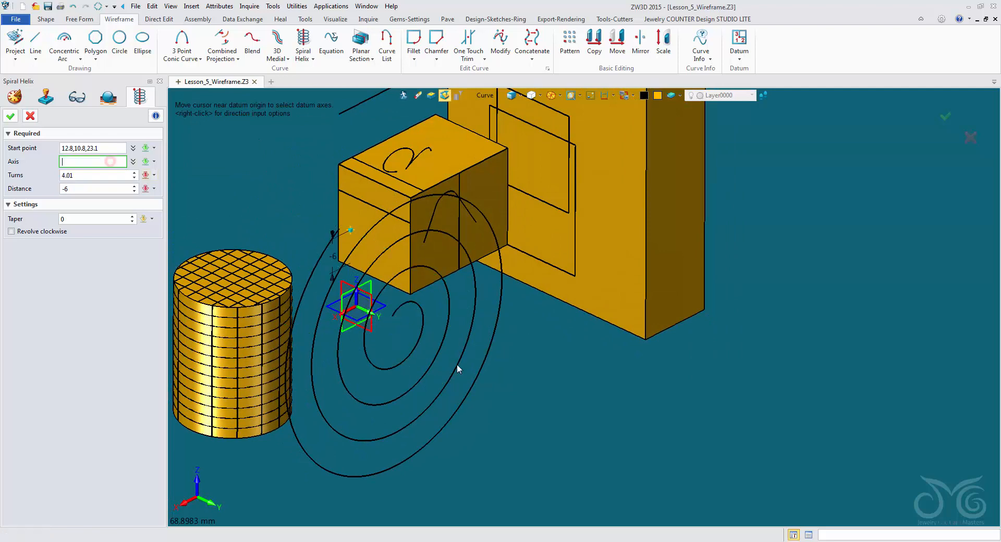
right_click(583, 371)
click(597, 391)
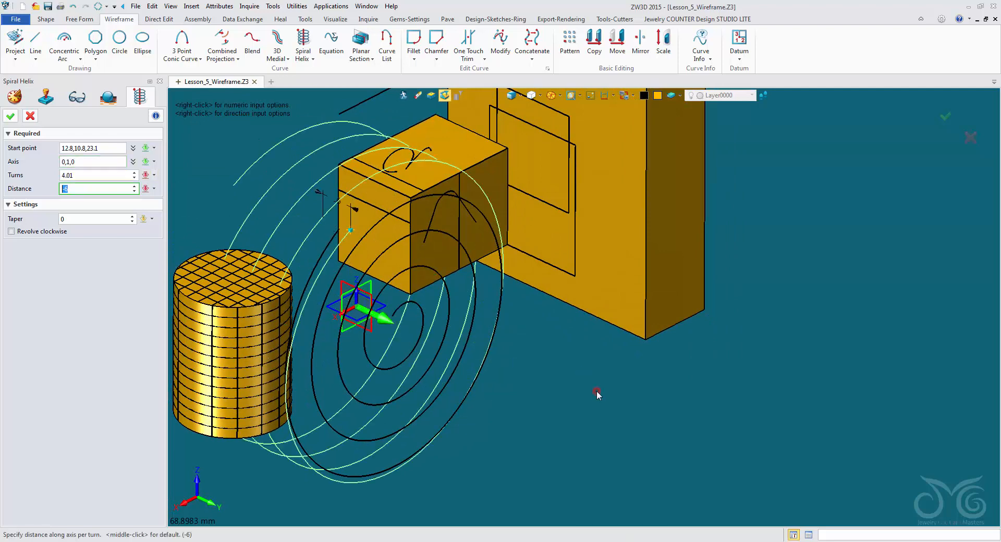
Set the helix distance per turn to 40.4 and the taper to 4, keep 4.01 turns, and create it.
scroll(500, 341, down, 2)
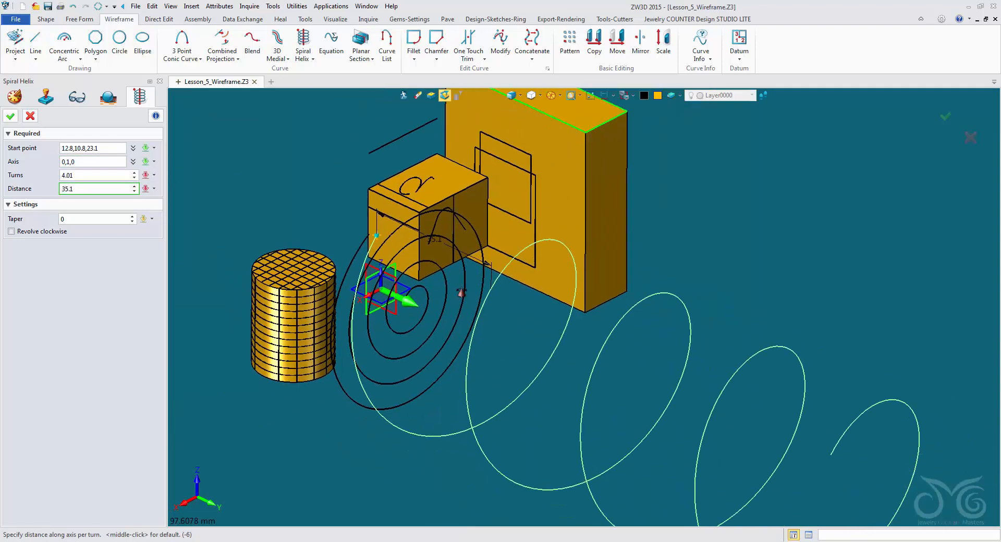
click(368, 232)
middle_drag(368, 233, 281, 225)
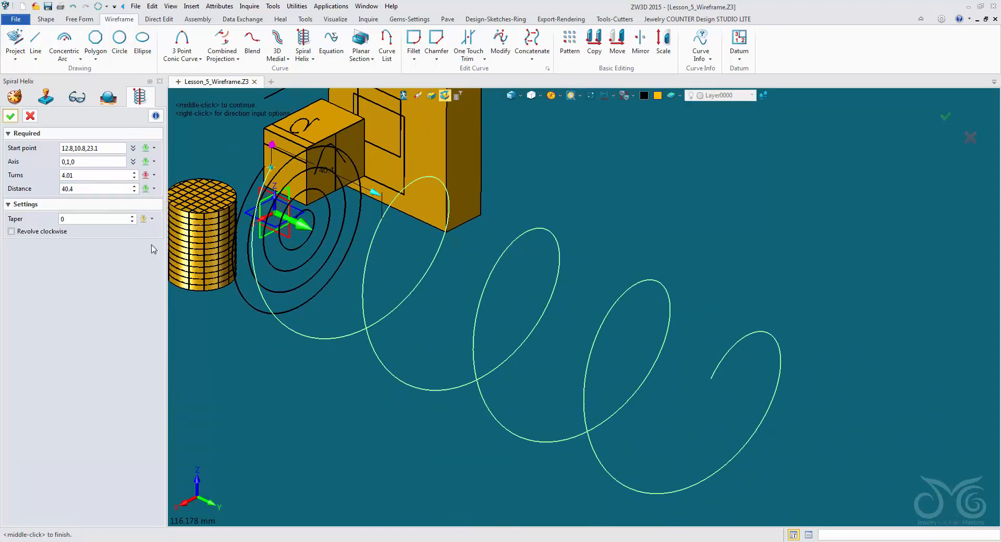
click(106, 220)
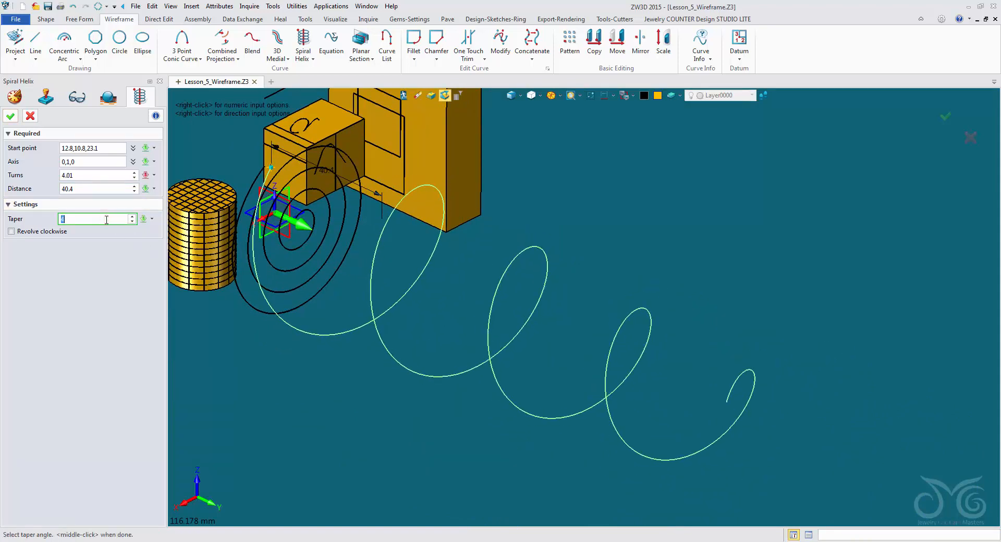
text(4)
middle_drag(342, 379, 282, 402)
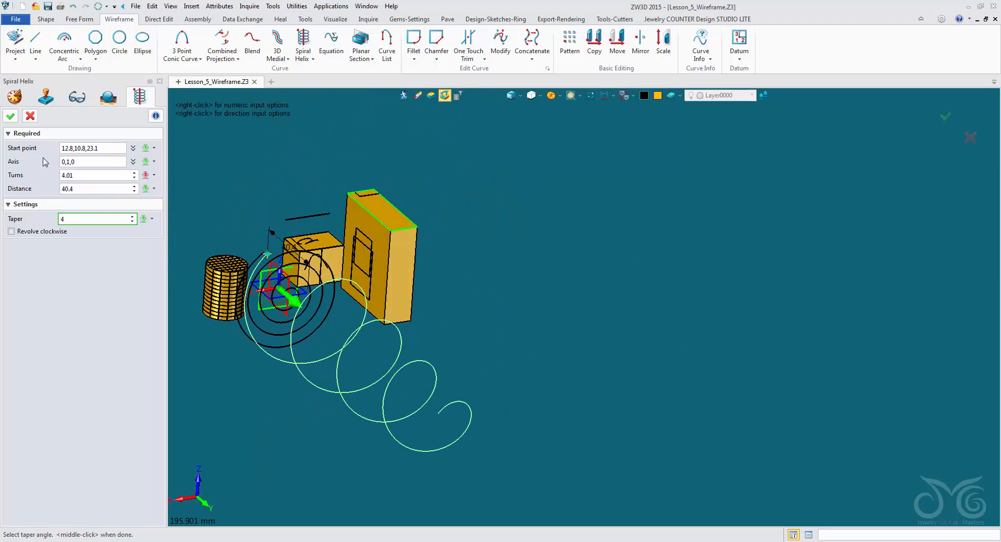
click(10, 116)
middle_drag(263, 339, 242, 238)
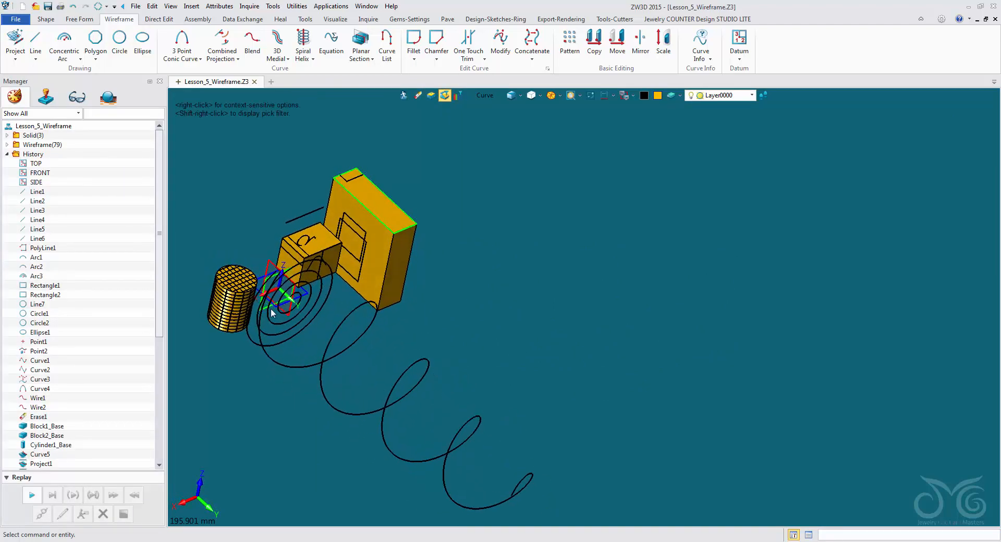
Create Swept Rods of diameter 1 along the flat spiral and the tapered helix, with rods joined together.
scroll(241, 238, up, 3)
scroll(240, 209, down, 2)
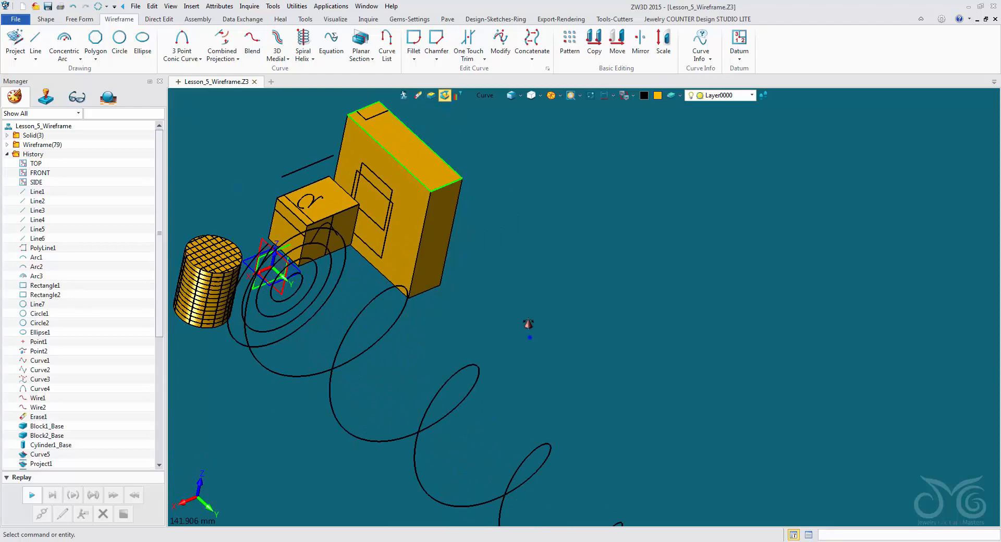
middle_drag(528, 328, 312, 357)
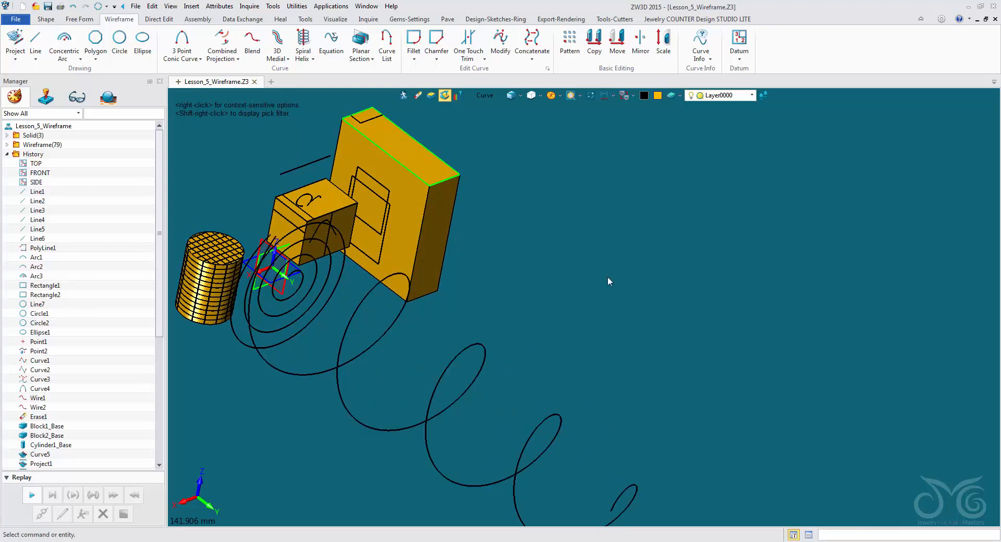
click(46, 19)
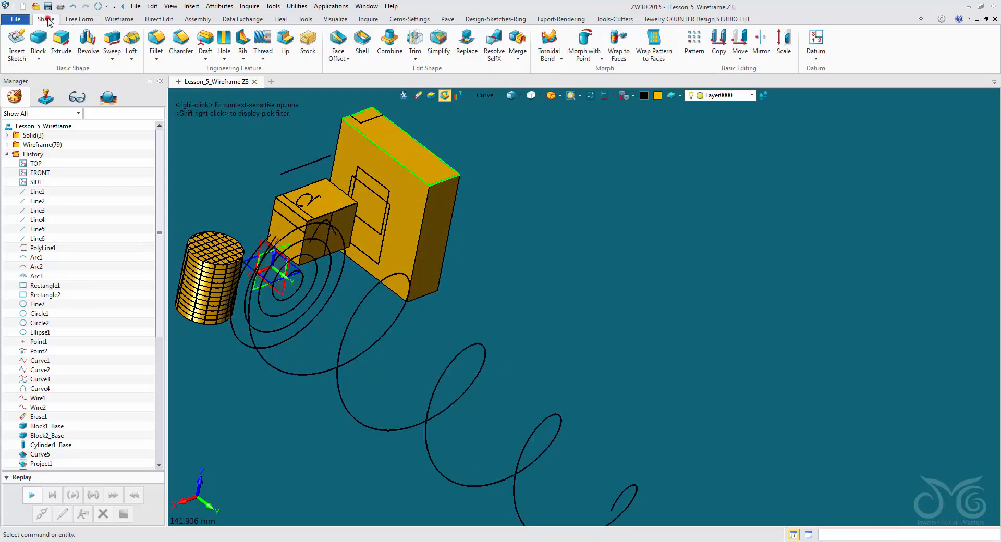
click(113, 58)
click(130, 92)
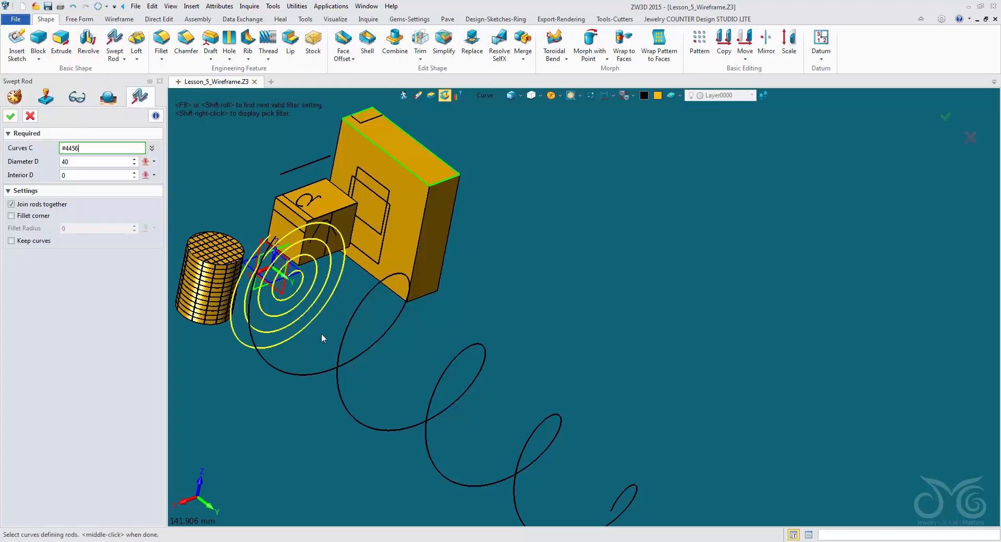
click(348, 339)
click(330, 286)
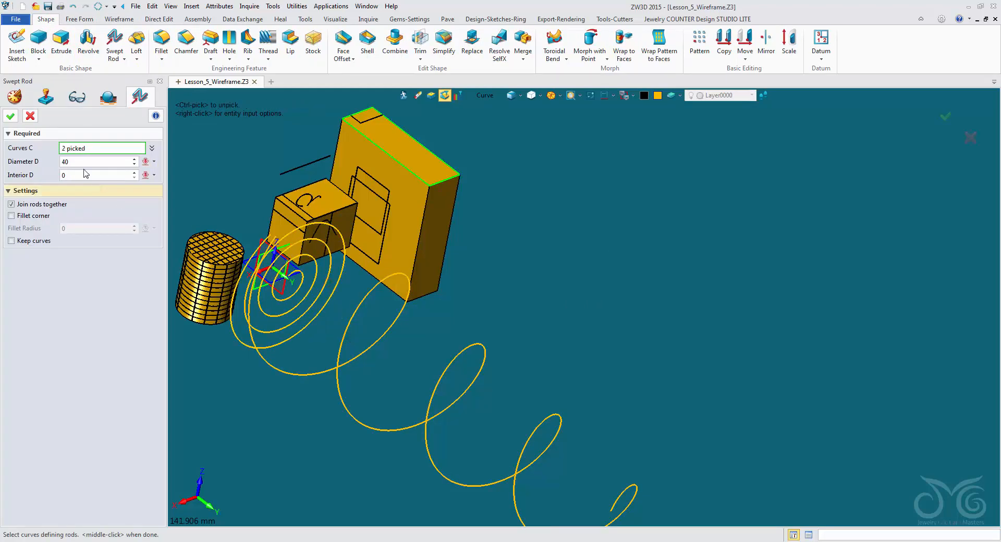
click(52, 161)
click(52, 161)
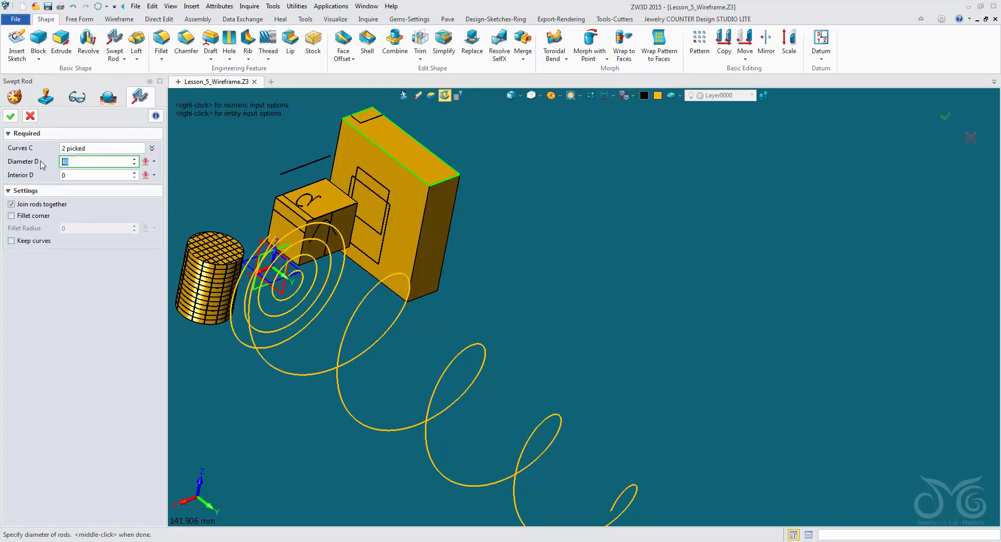
click(10, 116)
scroll(349, 273, up, 6)
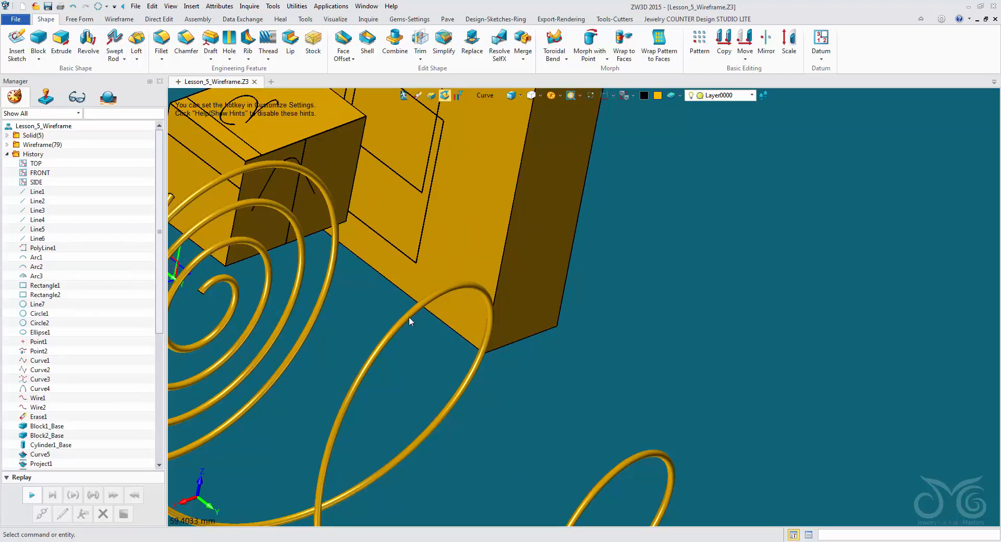
scroll(397, 318, down, 1)
Redefine the swept rods along the spiral and helix with a larger diameter.
right_click(390, 321)
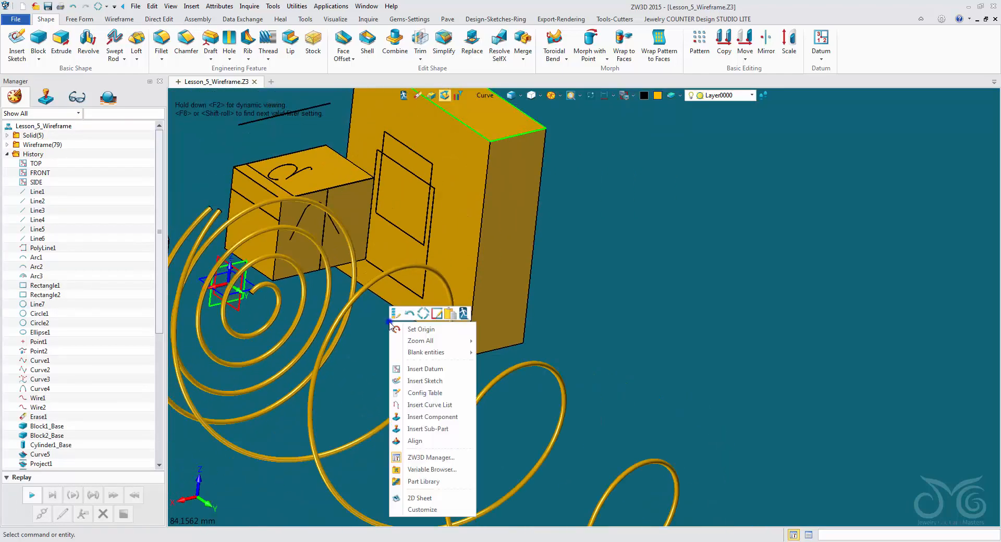
click(392, 313)
click(76, 163)
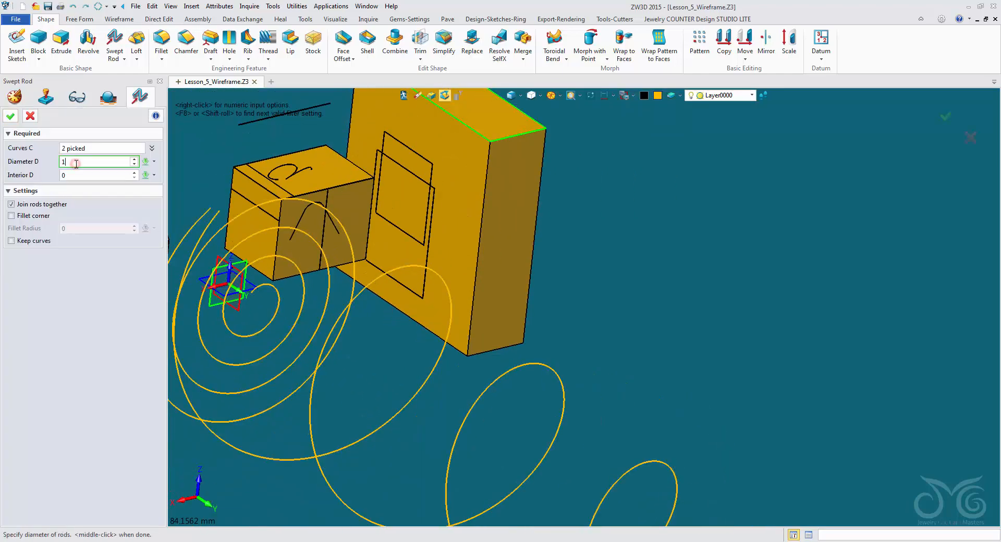
click(10, 116)
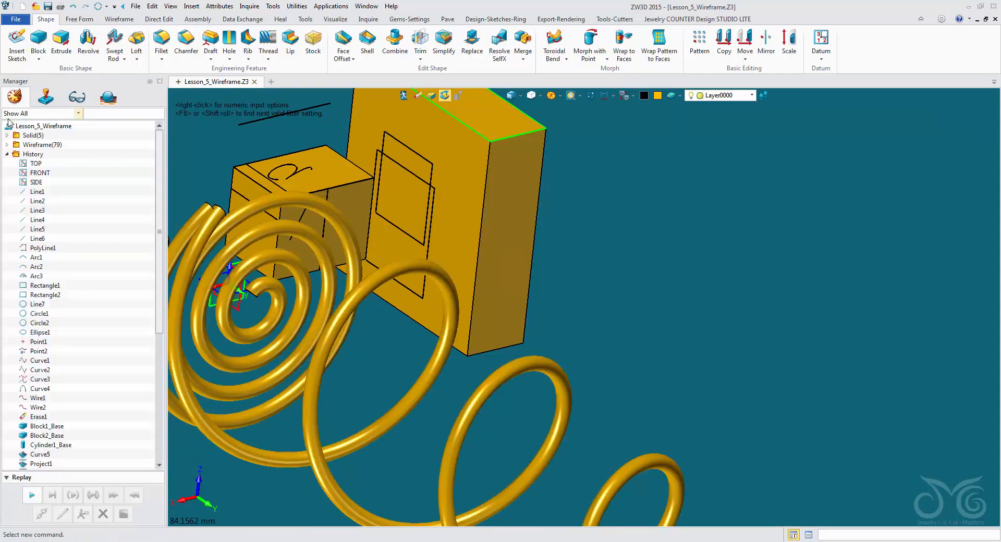
scroll(475, 331, down, 6)
mouse_move(569, 373)
middle_down()
mouse_move(570, 342)
mouse_move(540, 391)
mouse_move(576, 389)
middle_up()
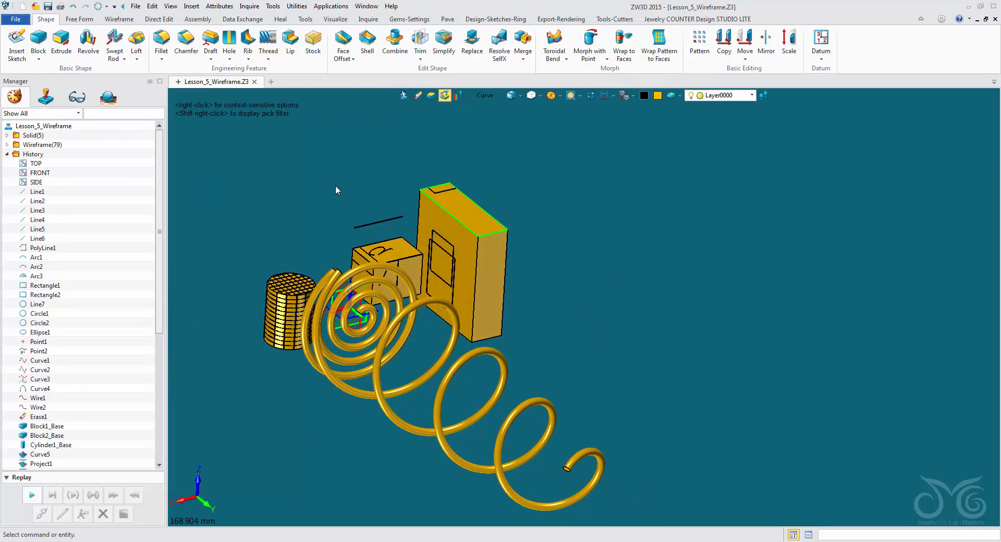
scroll(336, 185, up, 3)
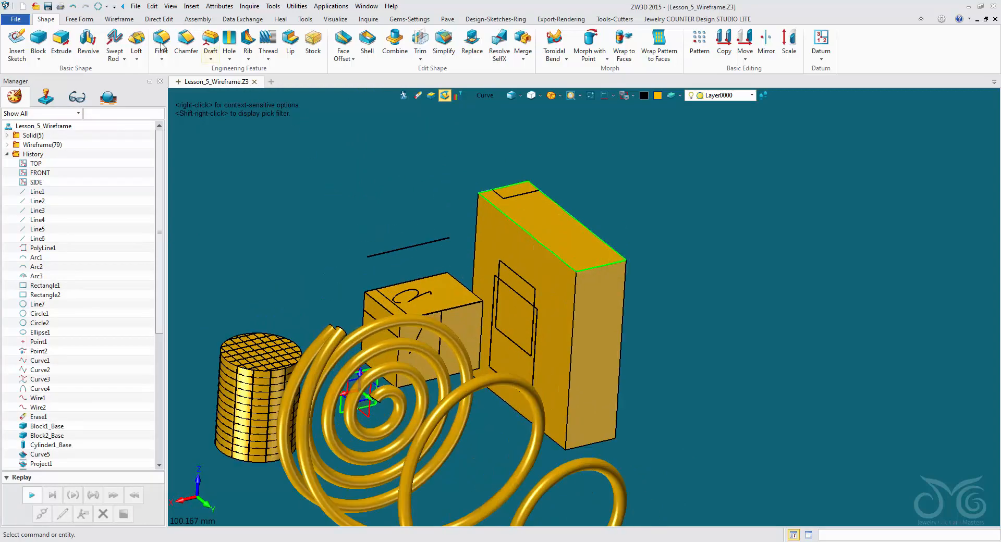
Create a Planar Section curve on the tall block, using the smaller block's top face as the plane with a 9.8 offset and one copy.
click(119, 21)
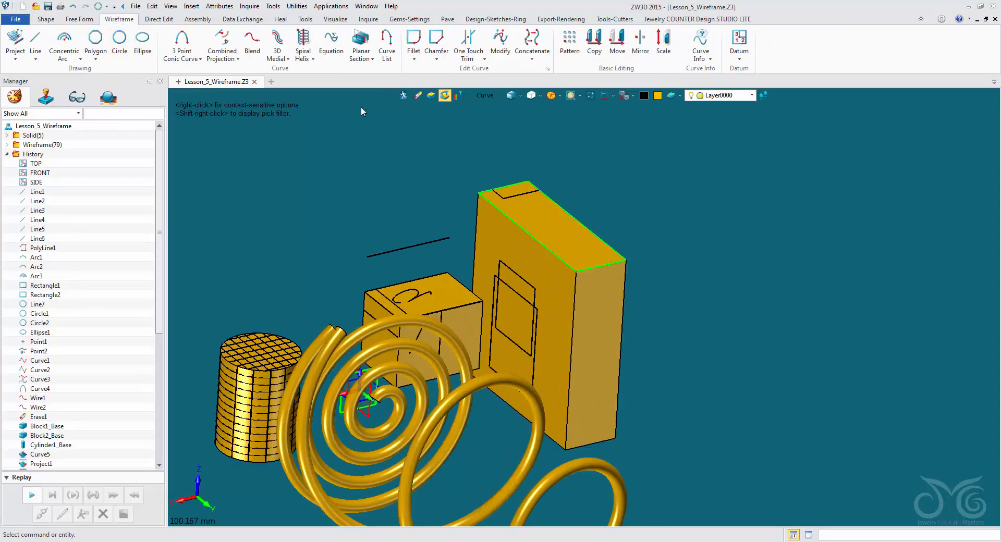
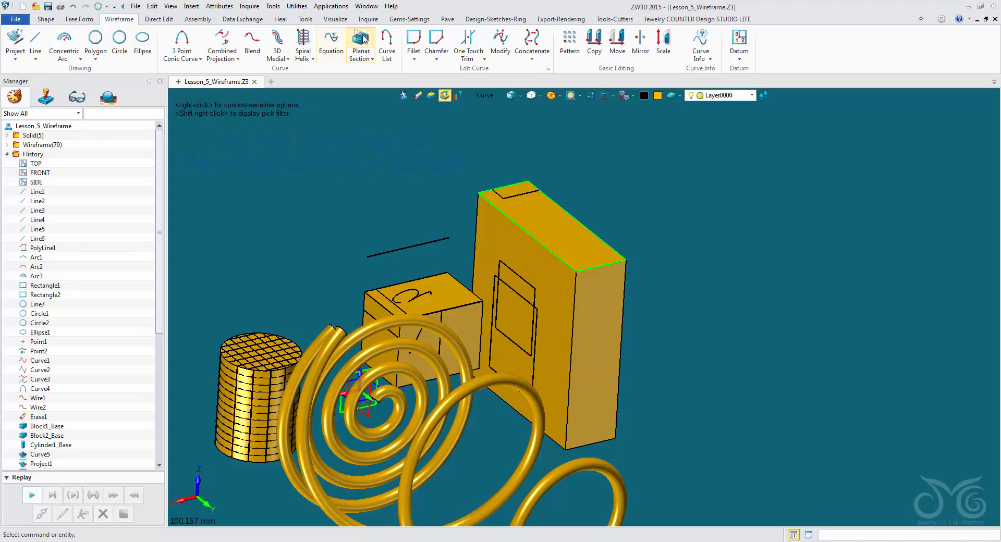
click(369, 53)
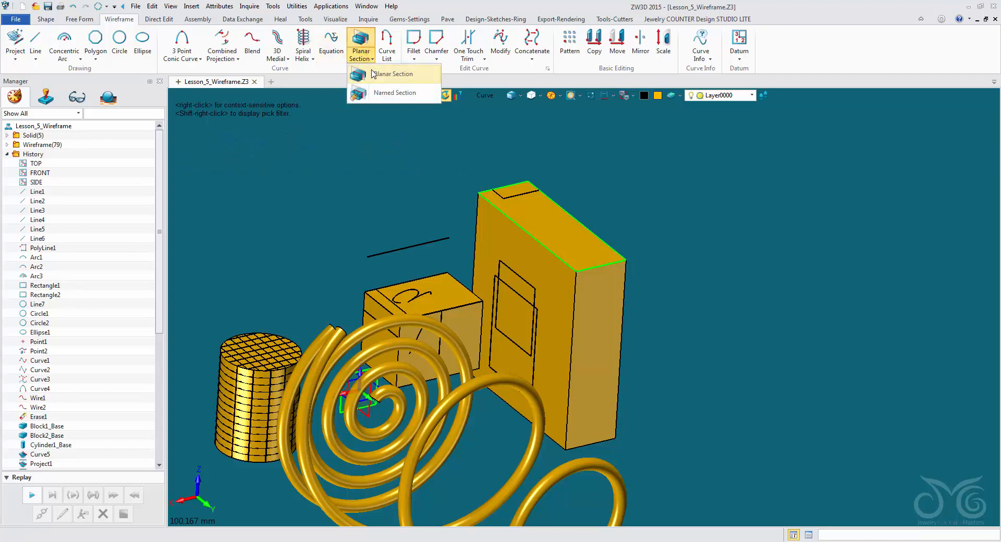
click(371, 70)
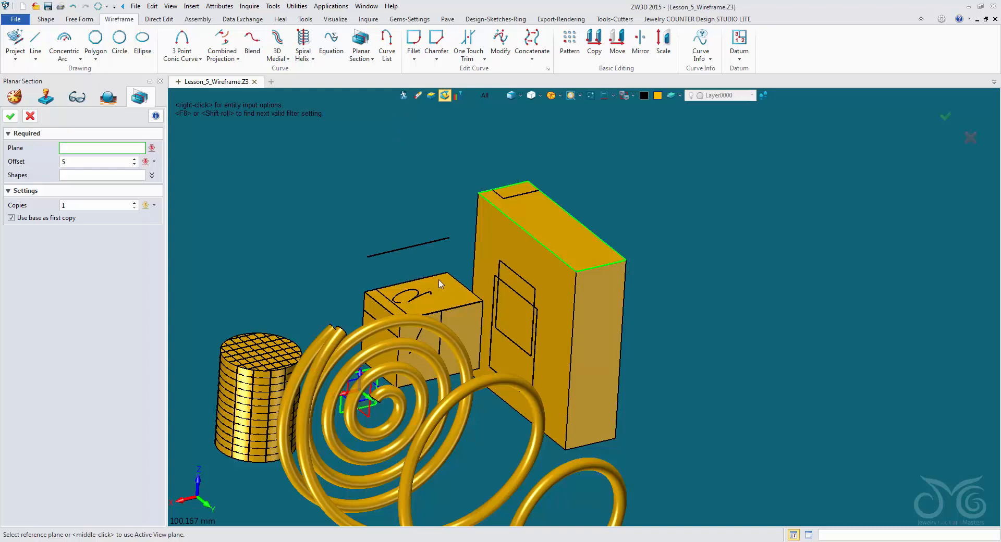
click(452, 292)
click(452, 293)
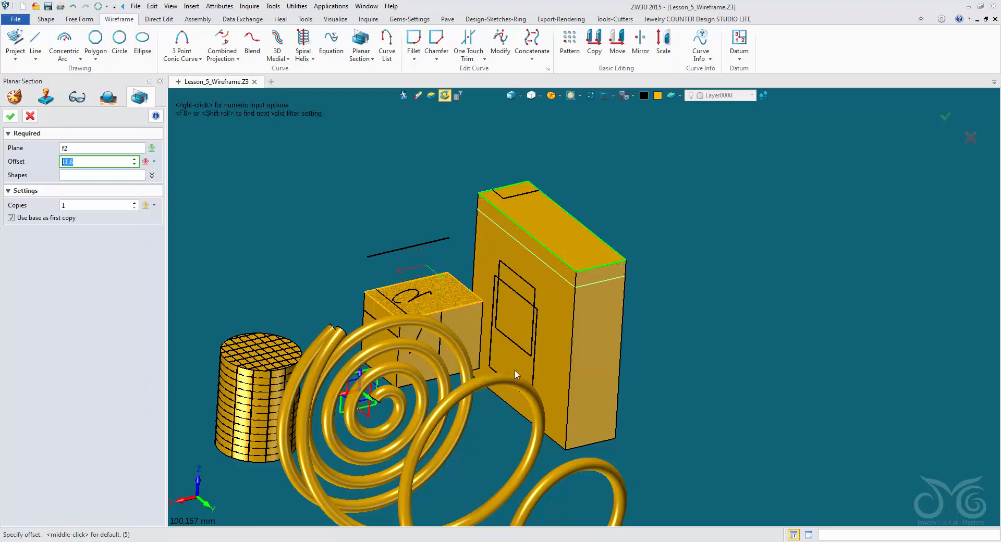
click(662, 373)
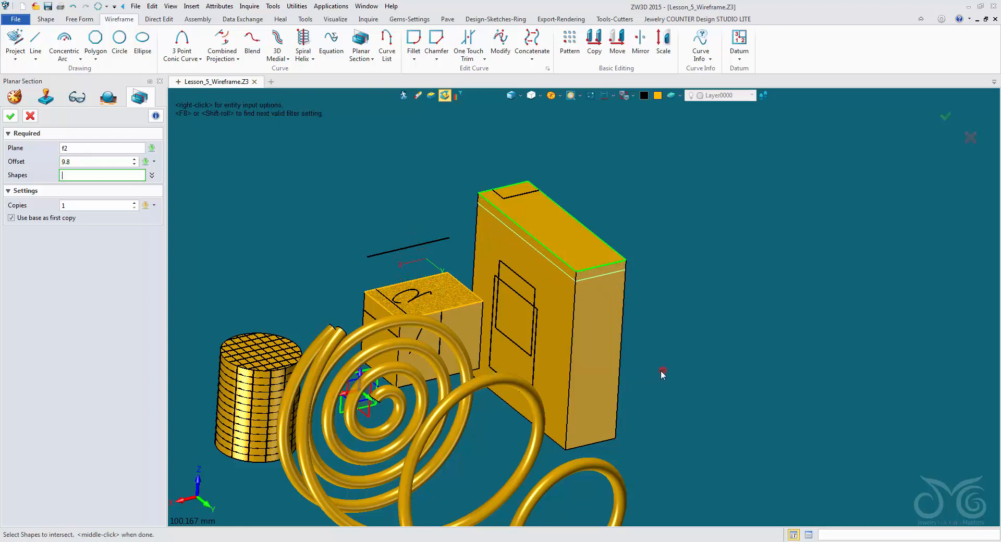
click(535, 273)
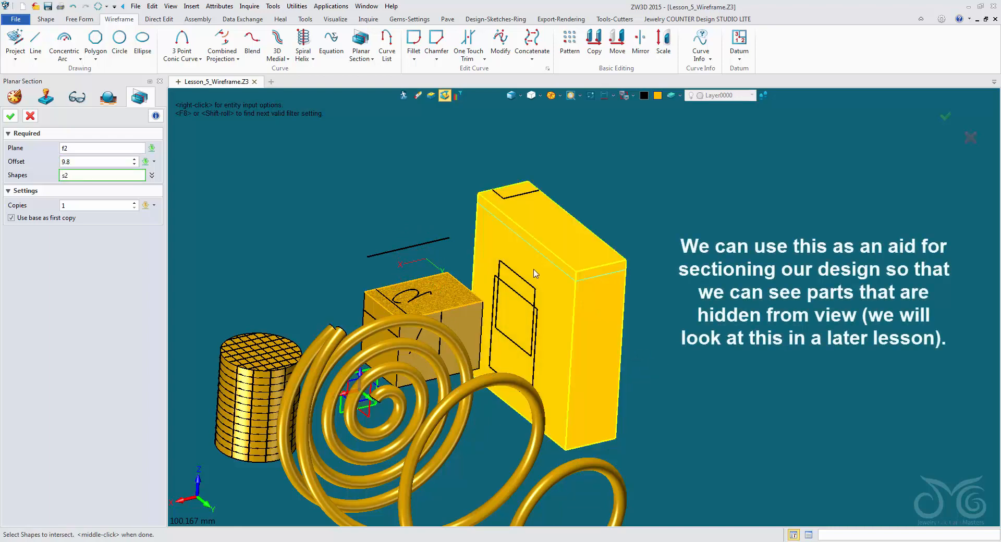
click(535, 272)
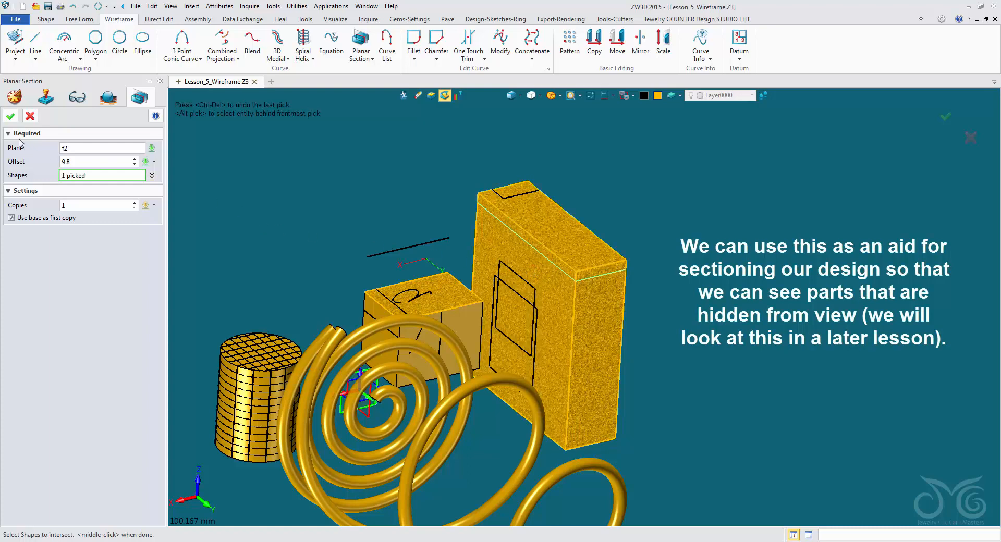
click(10, 116)
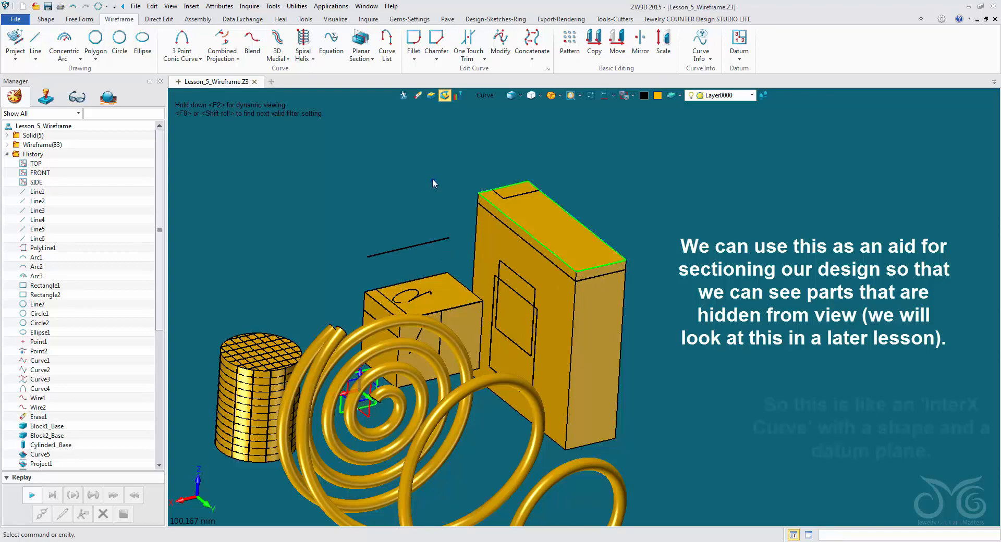
Combine the four section curves around the upper end of the tall block into a Curve List.
right_drag(432, 180, 544, 272)
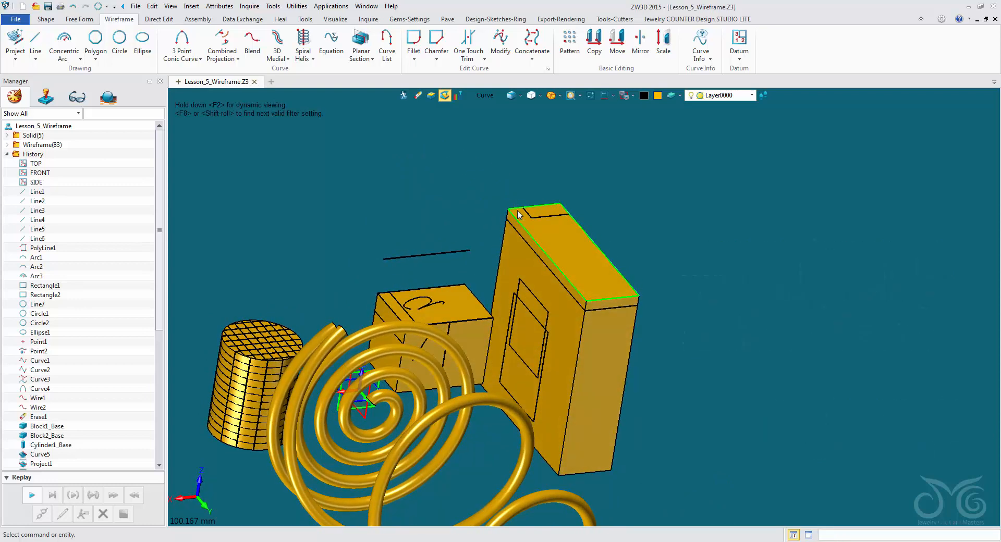
click(399, 57)
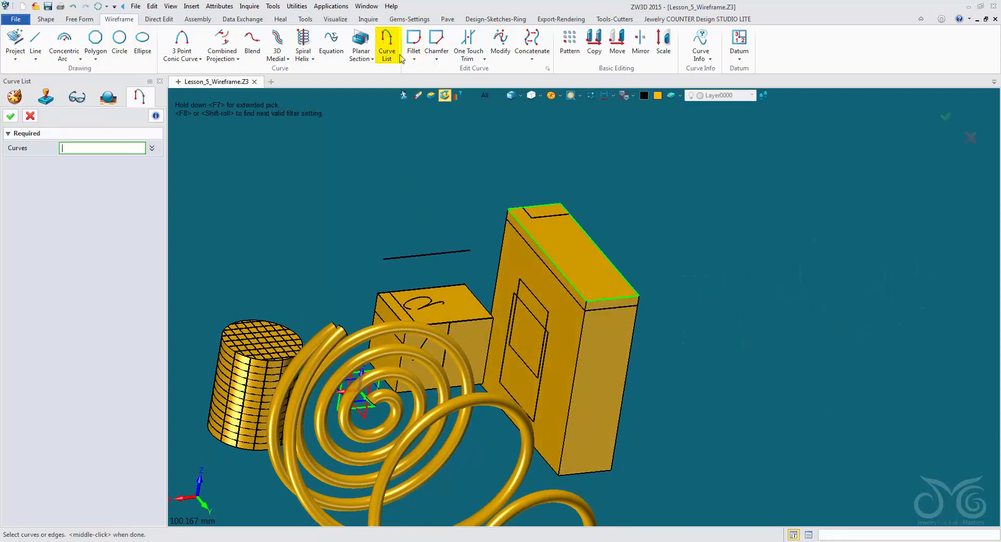
right_drag(432, 187, 421, 183)
click(576, 295)
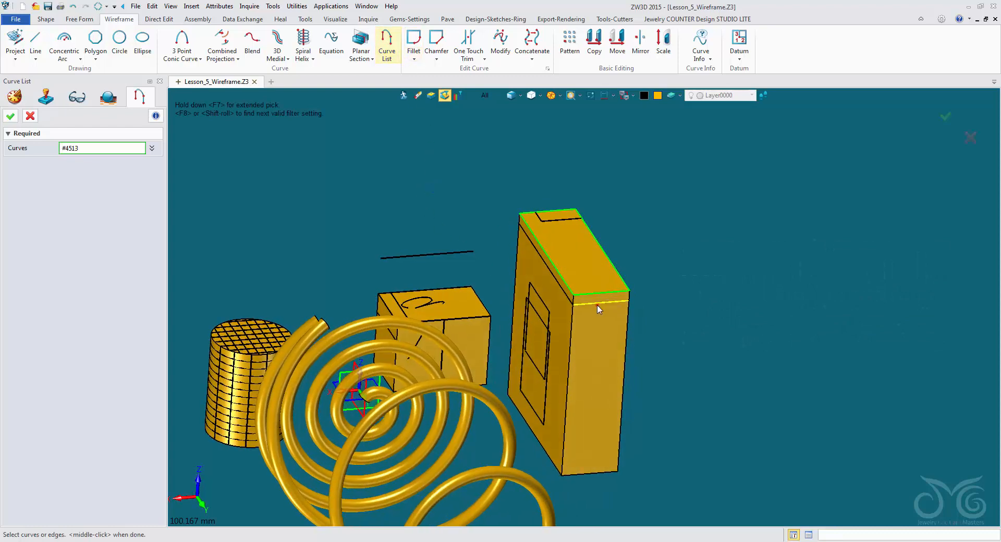
click(568, 293)
right_drag(631, 312, 622, 351)
click(562, 290)
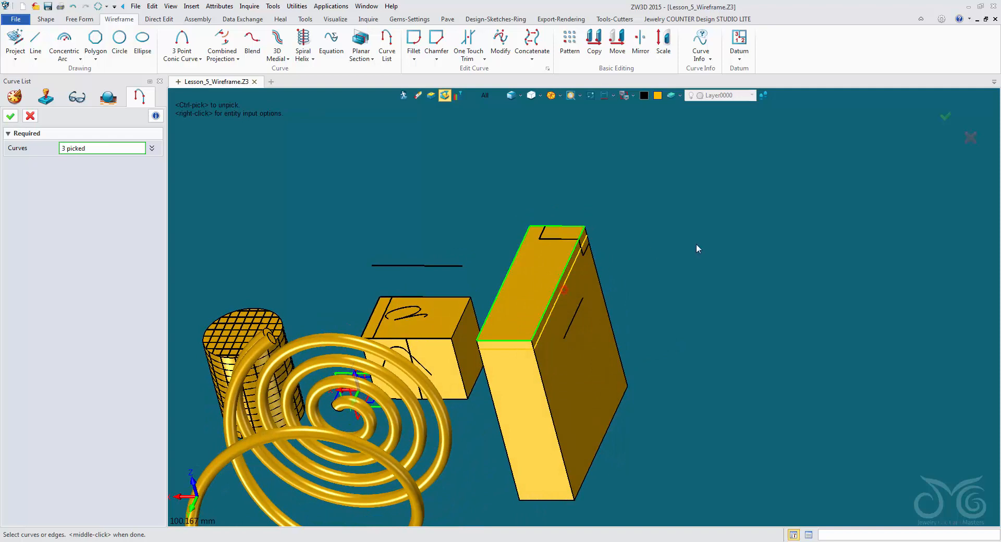
right_drag(696, 243, 469, 344)
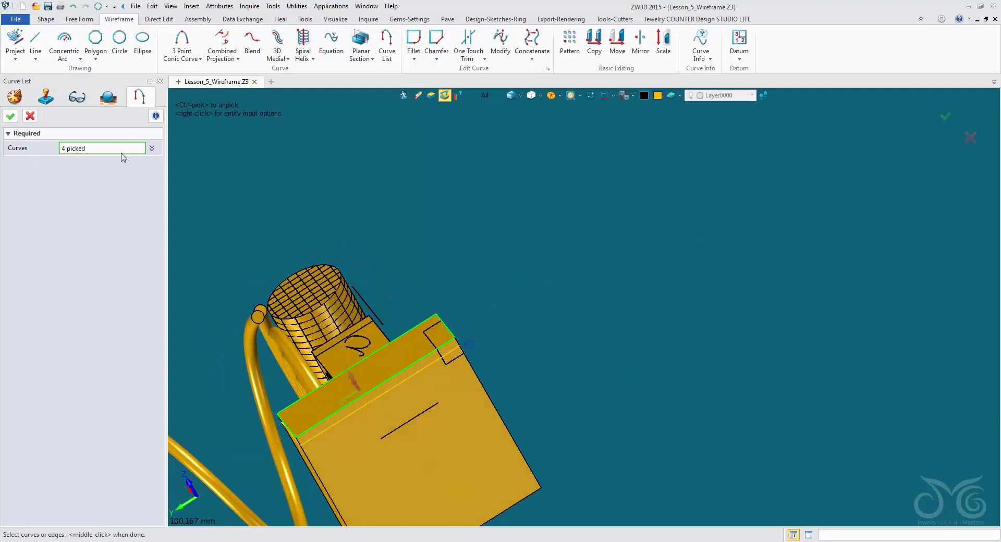
click(10, 115)
Create another Curve List from the six connected curves wrapping the tall block's upper corner.
scroll(599, 310, up, 5)
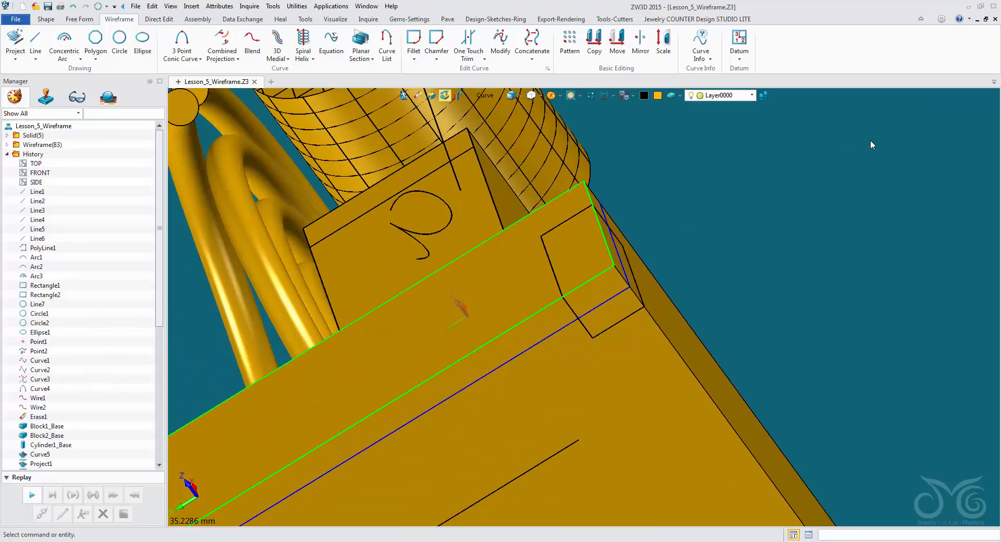
right_drag(871, 145, 849, 226)
middle_click(839, 231)
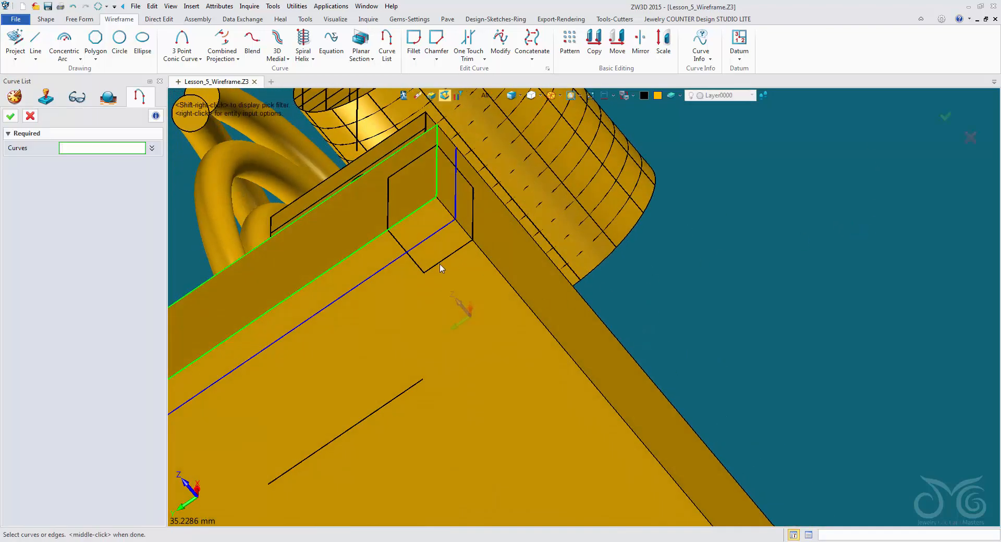
click(419, 267)
click(419, 267)
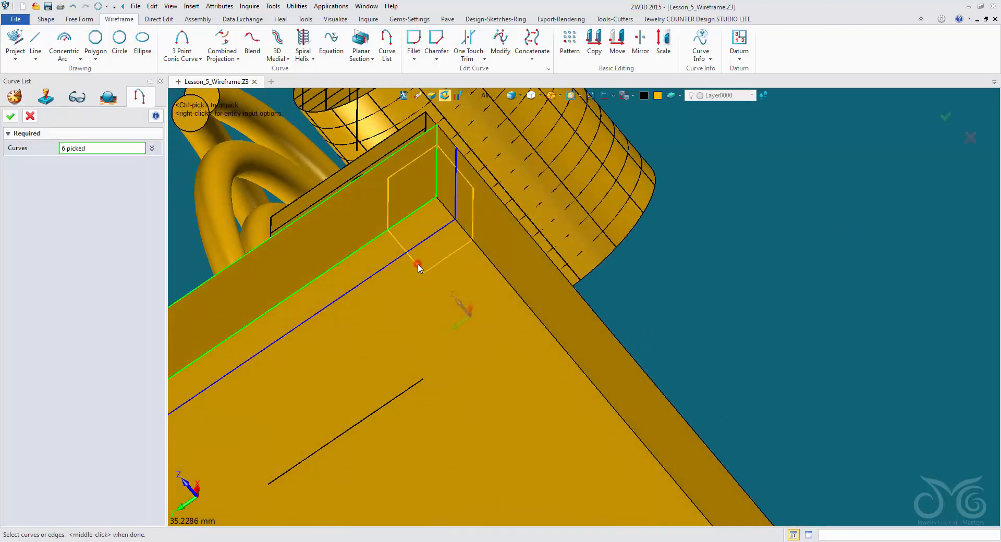
click(11, 117)
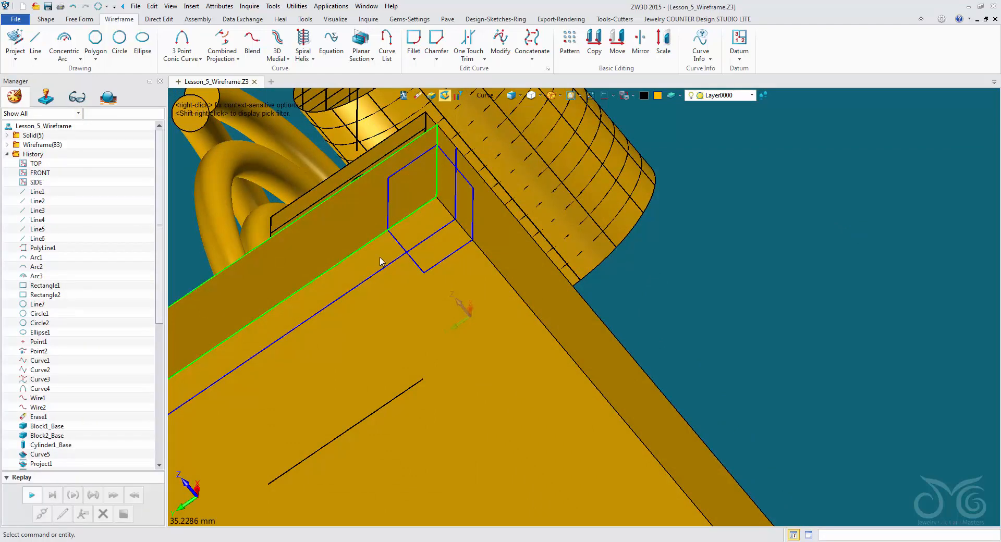
Set the pick filter to Curve List.
click(492, 95)
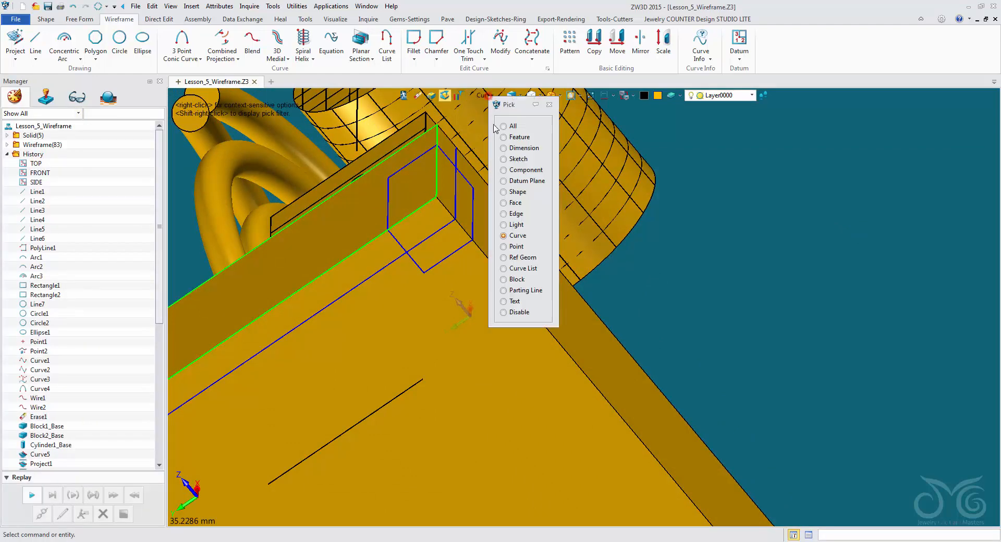
click(522, 268)
scroll(463, 304, down, 5)
middle_drag(436, 250, 449, 262)
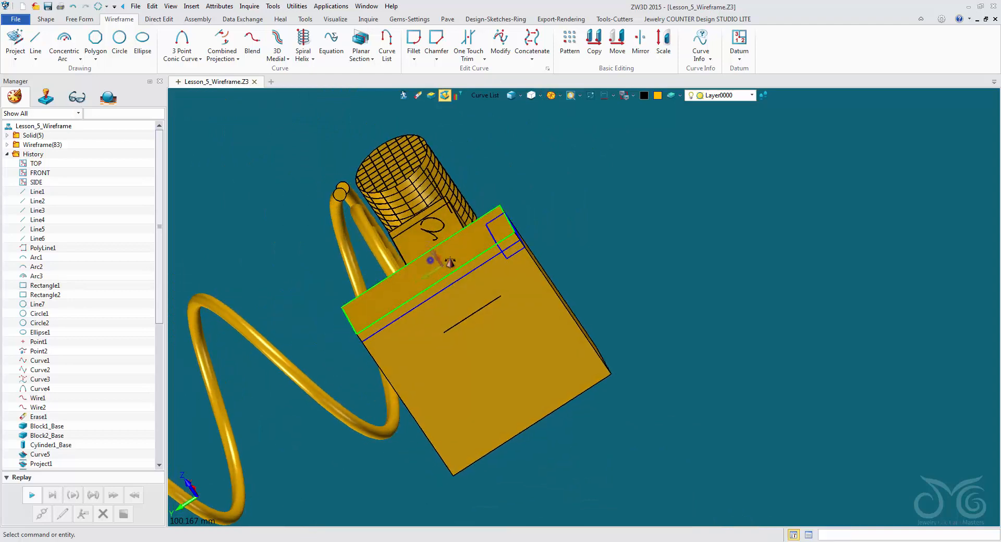
middle_drag(316, 97, 345, 125)
click(418, 54)
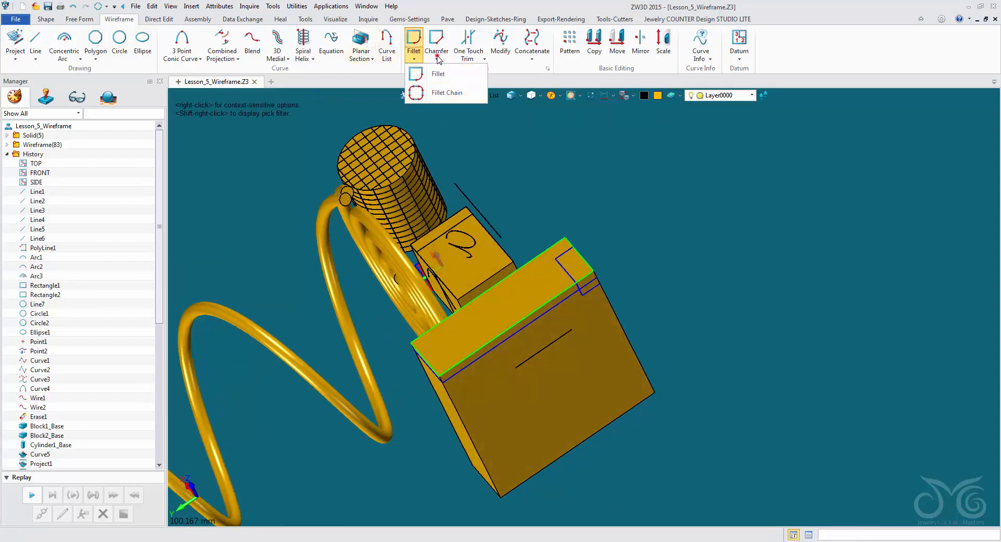
click(437, 56)
click(438, 58)
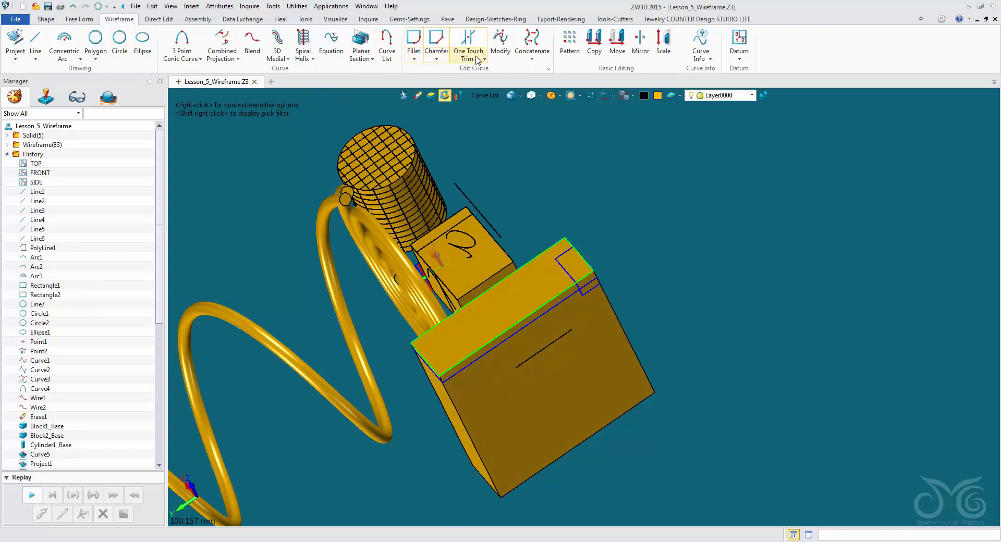
Start Trim to Faces and, in the Top view, pick the cylinder's grid curves that run along Y.
click(479, 60)
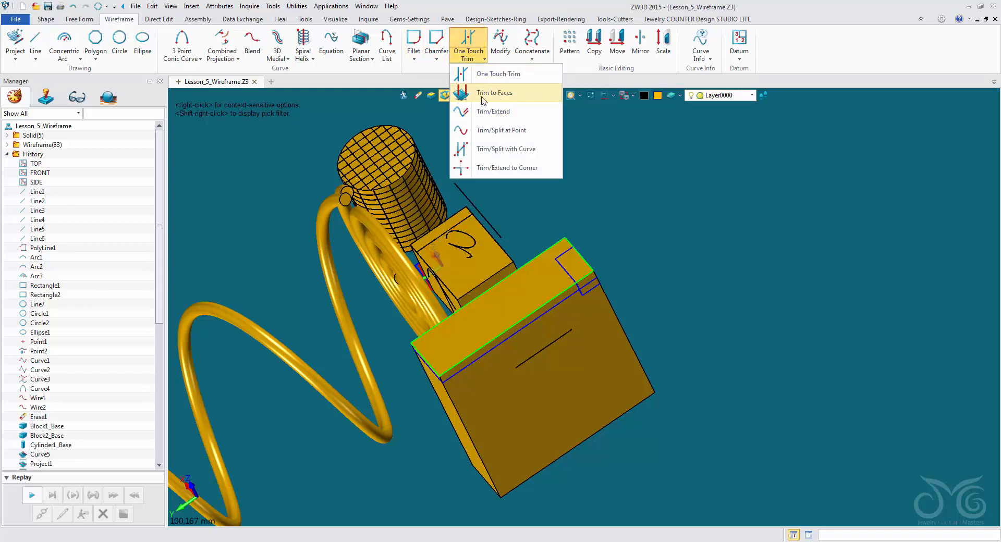
middle_drag(567, 177, 641, 207)
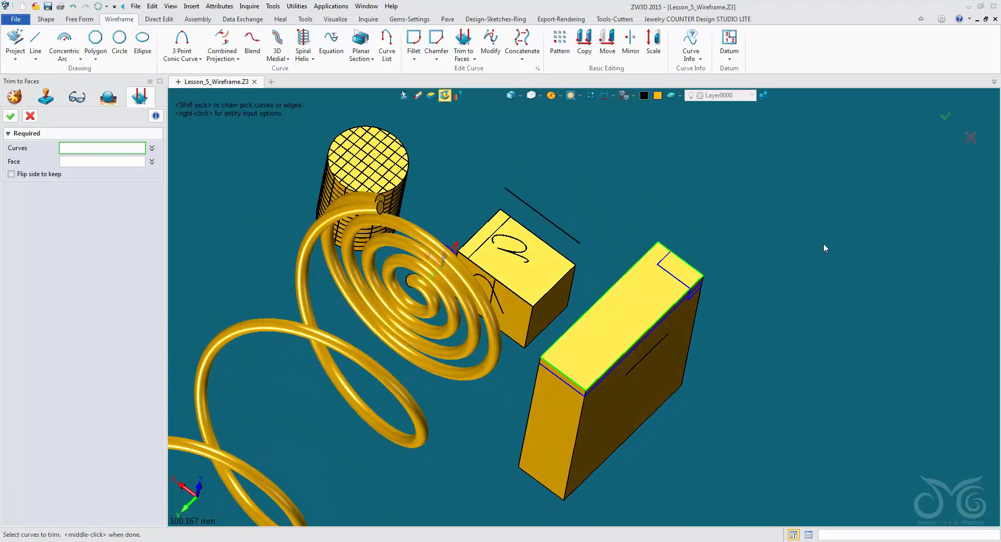
middle_drag(824, 243, 558, 110)
click(561, 96)
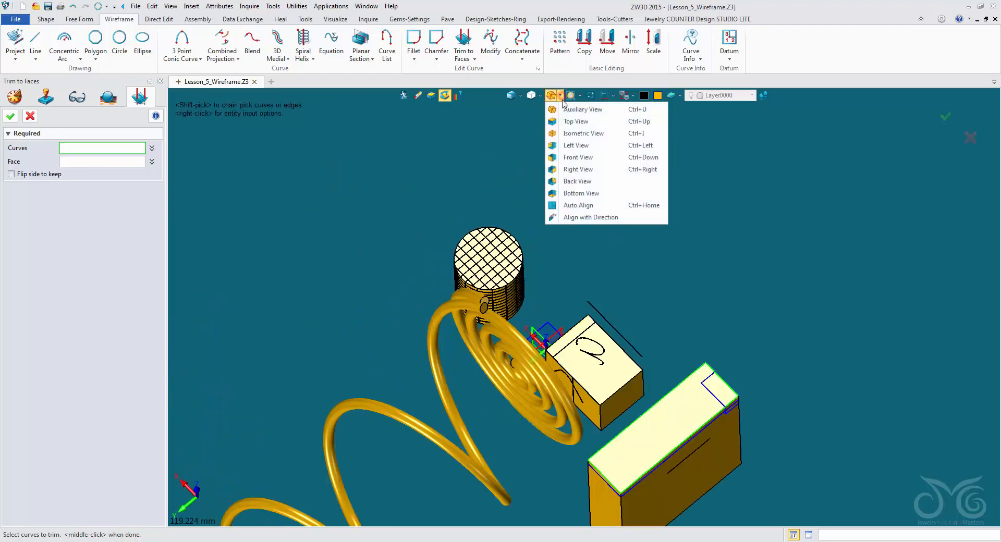
click(573, 121)
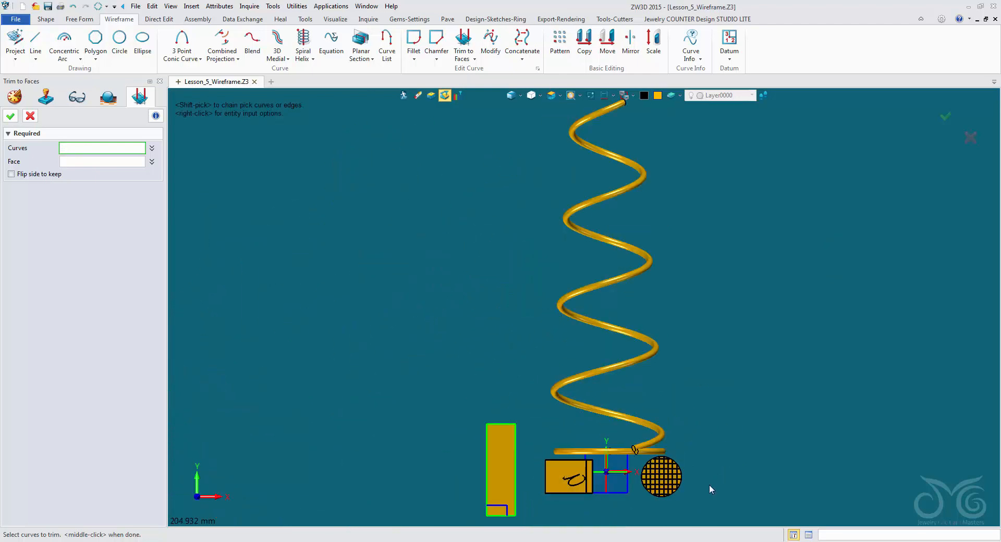
scroll(709, 484, up, 8)
click(480, 302)
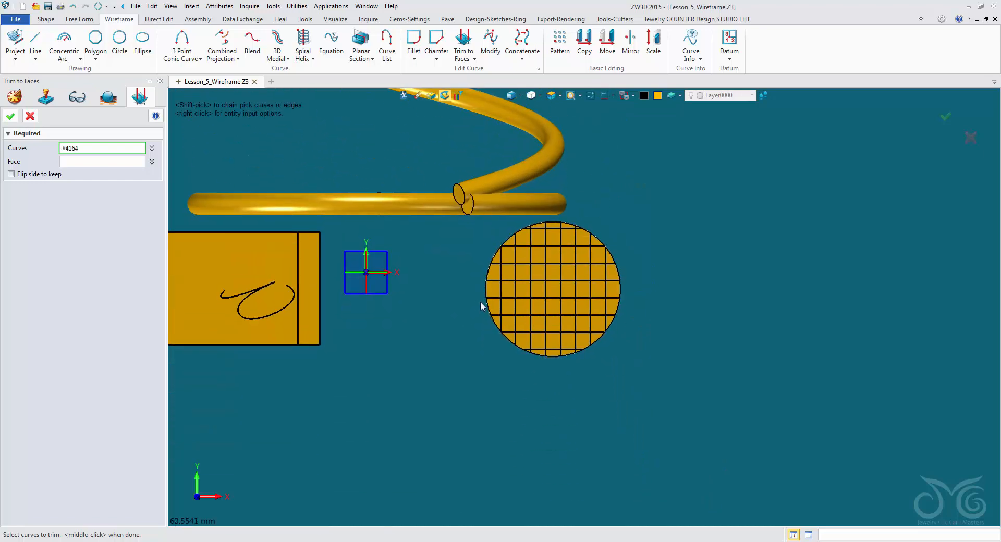
click(465, 289)
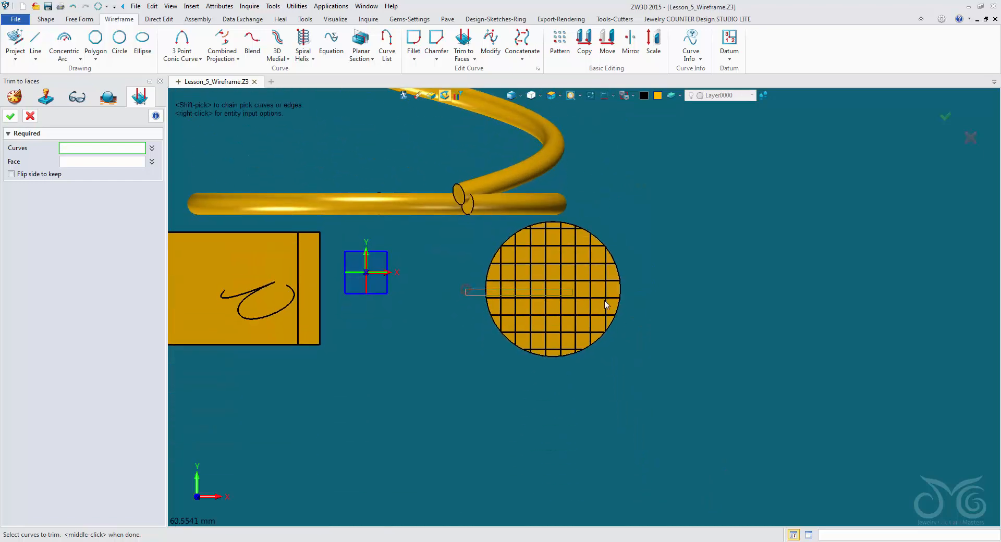
click(666, 290)
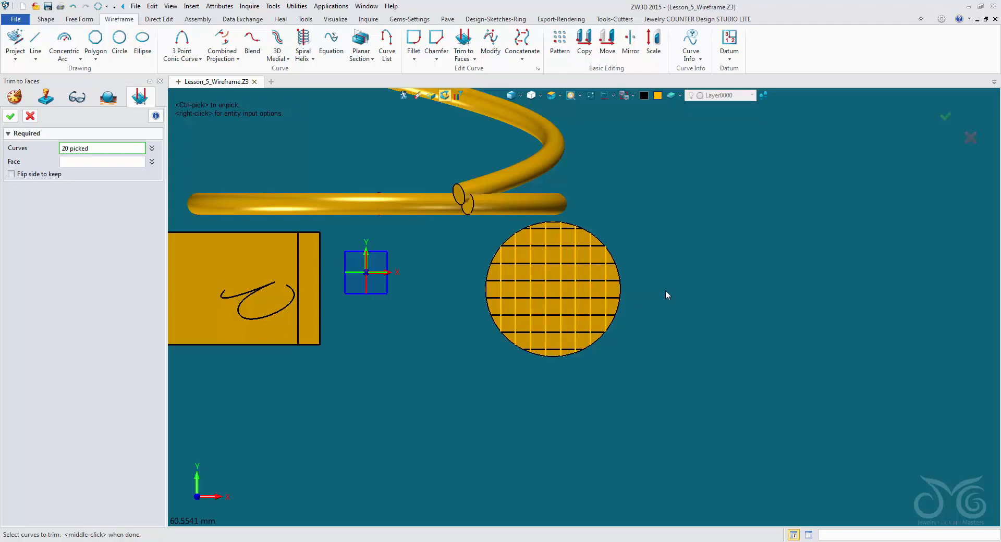
Trim the picked cylinder curves at the FRONT datum plane, using the Datum Plane pick filter and leaving the side to keep unflipped.
click(126, 161)
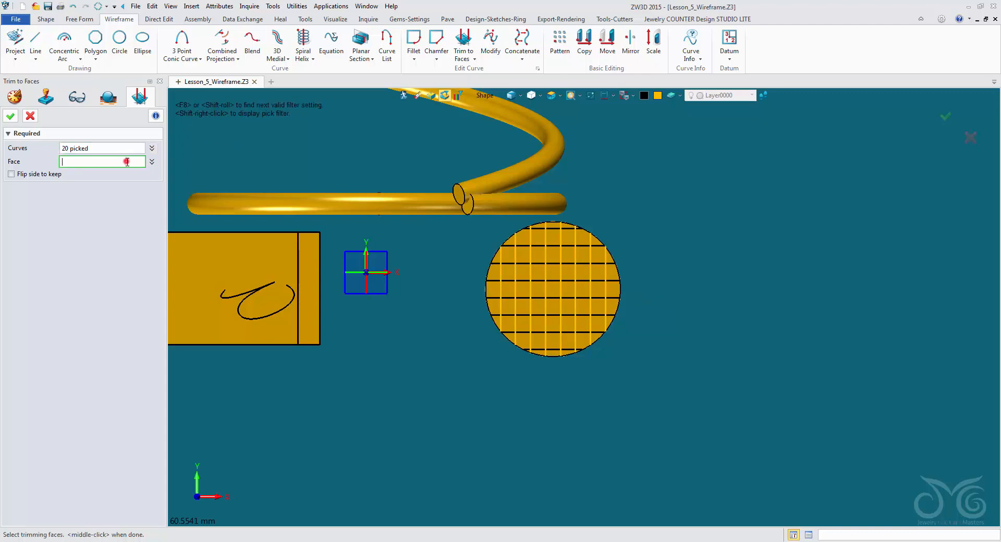
right_drag(334, 328, 341, 308)
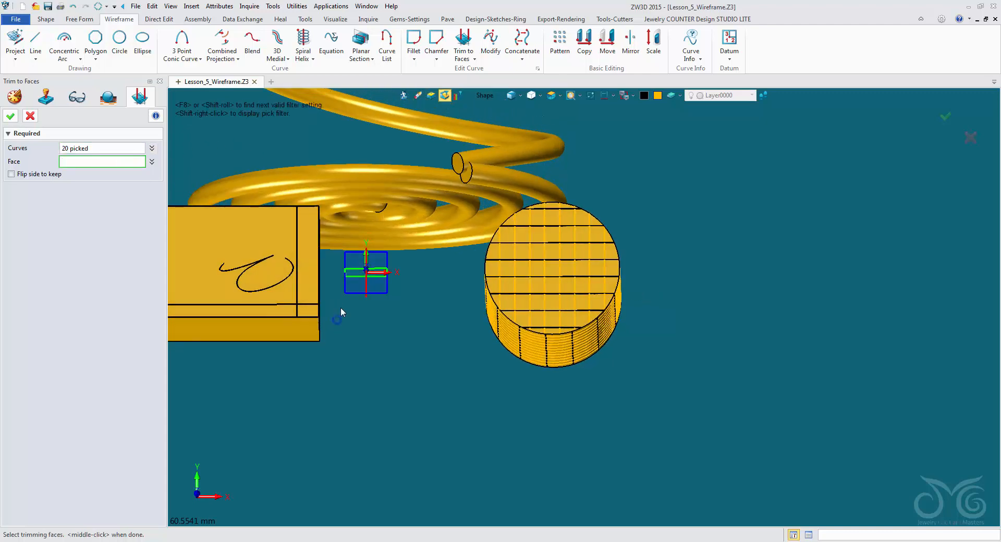
click(485, 95)
click(518, 173)
click(376, 275)
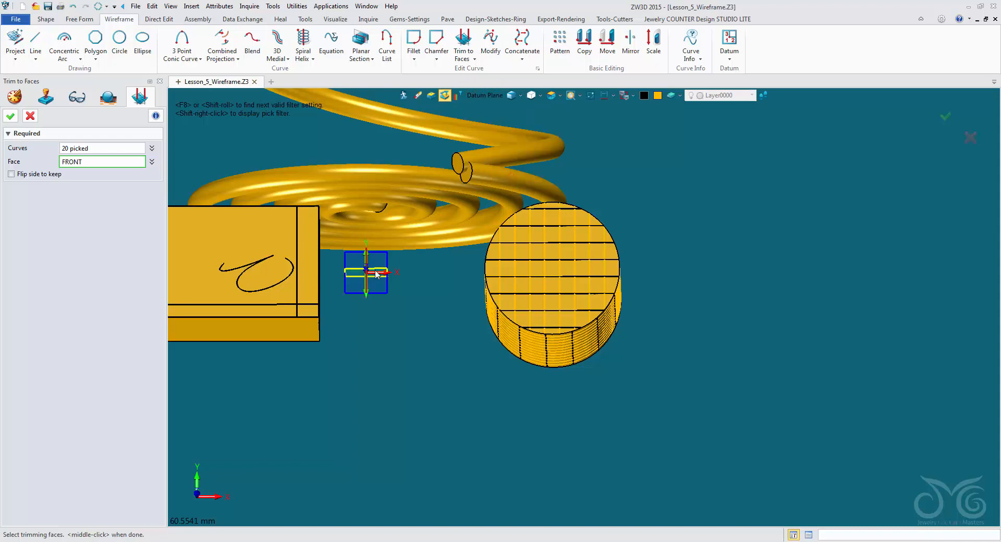
click(379, 274)
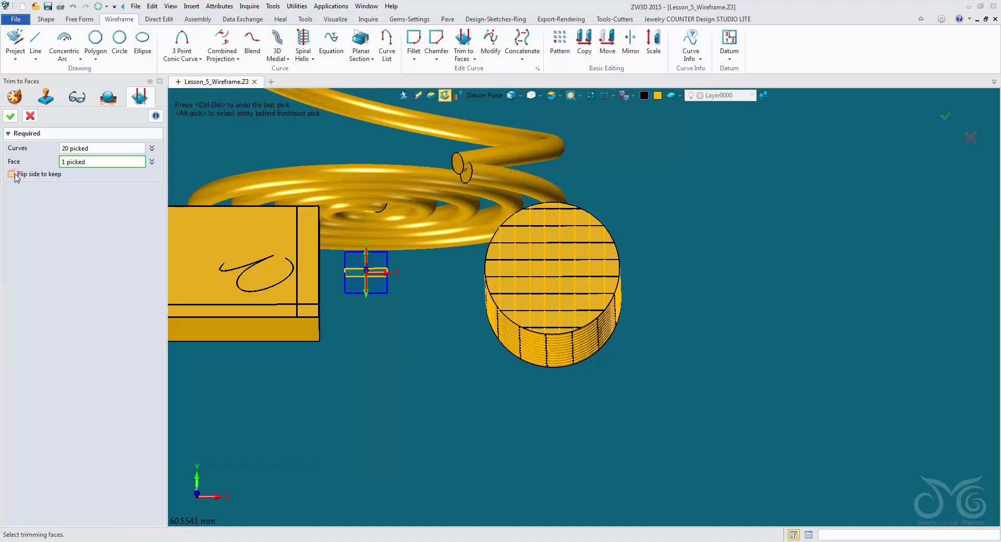
click(10, 115)
right_drag(441, 298, 440, 327)
click(378, 274)
click(630, 282)
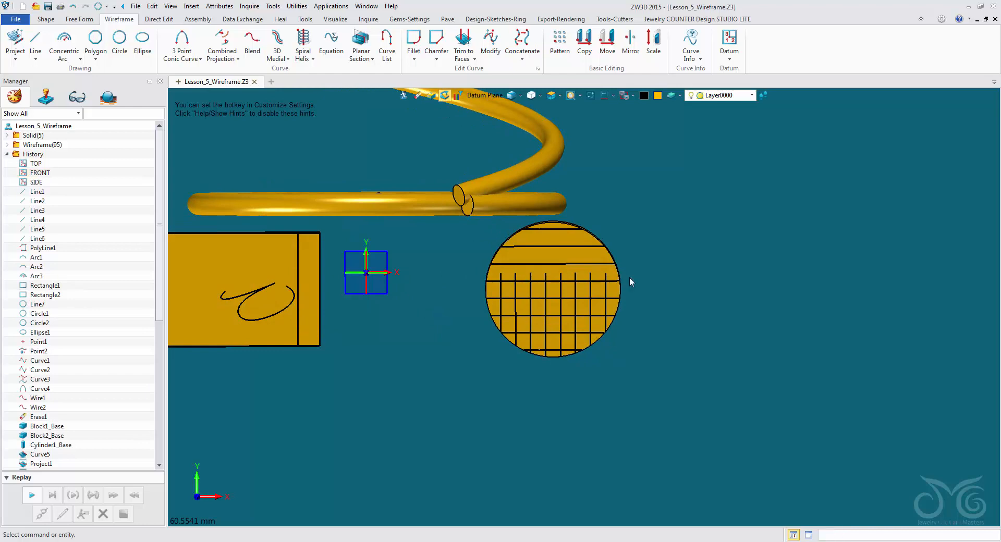
Extend the curve running along Y on the small block's top face past the front edge with a linear Trim/Extend.
right_drag(436, 285, 371, 297)
click(475, 59)
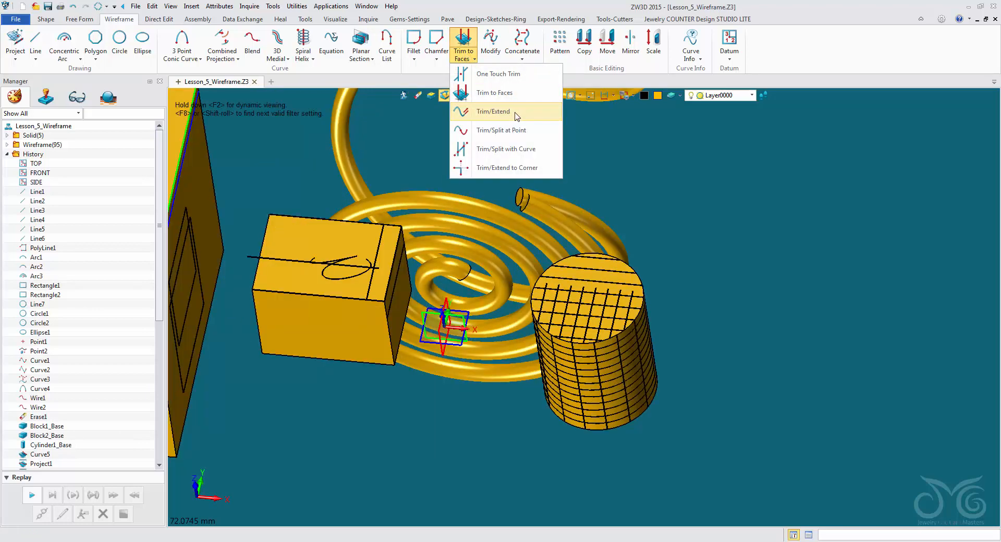
click(493, 112)
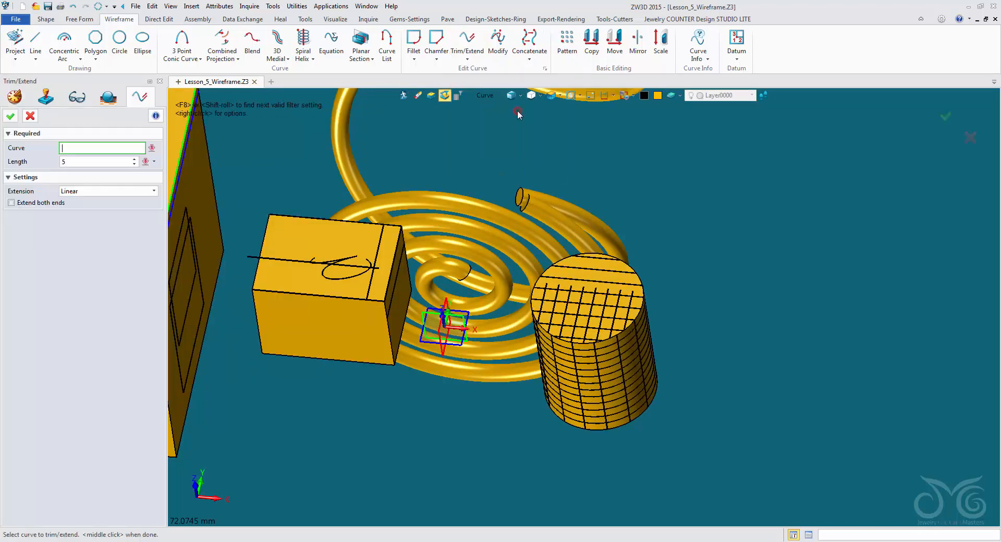
click(368, 280)
click(353, 344)
middle_click(373, 284)
Trim the extended curve with Trim/Split at Point, placing two points on the block's top face and keeping the segment past the front edge.
scroll(373, 283, up, 3)
click(467, 56)
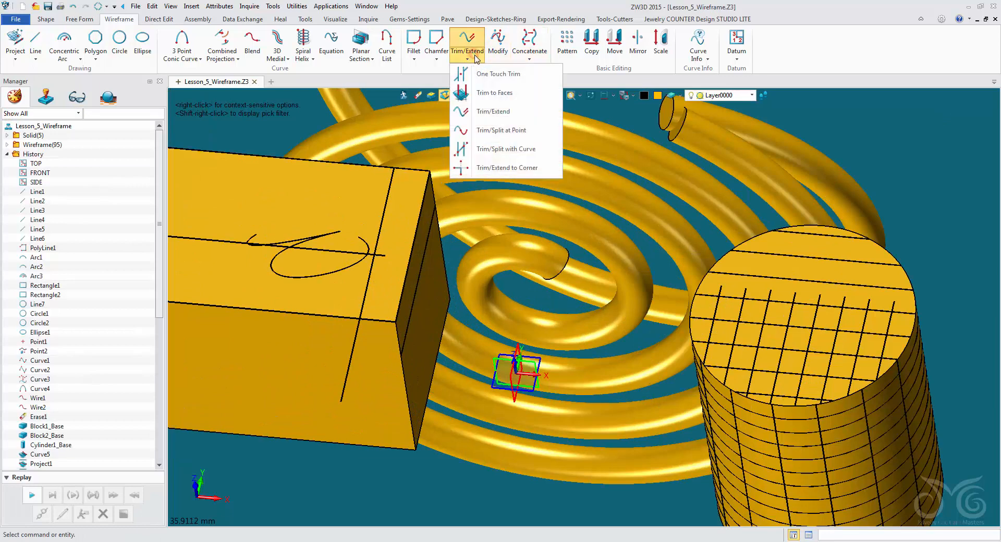
click(498, 130)
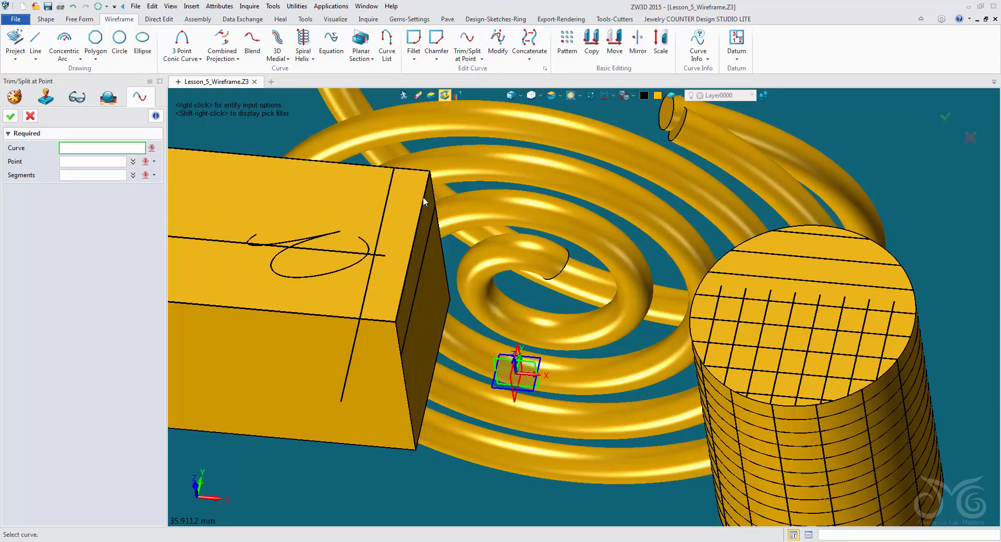
click(376, 229)
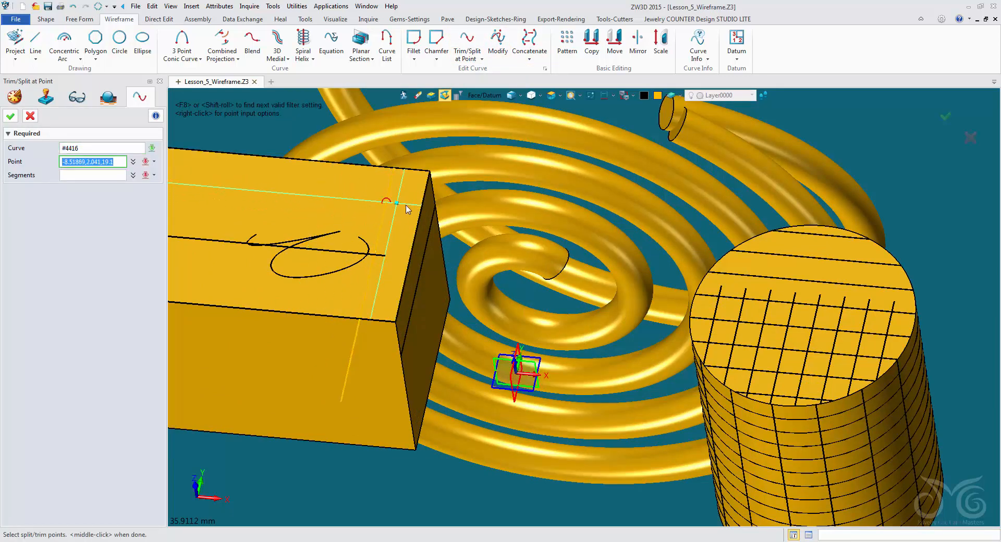
click(393, 218)
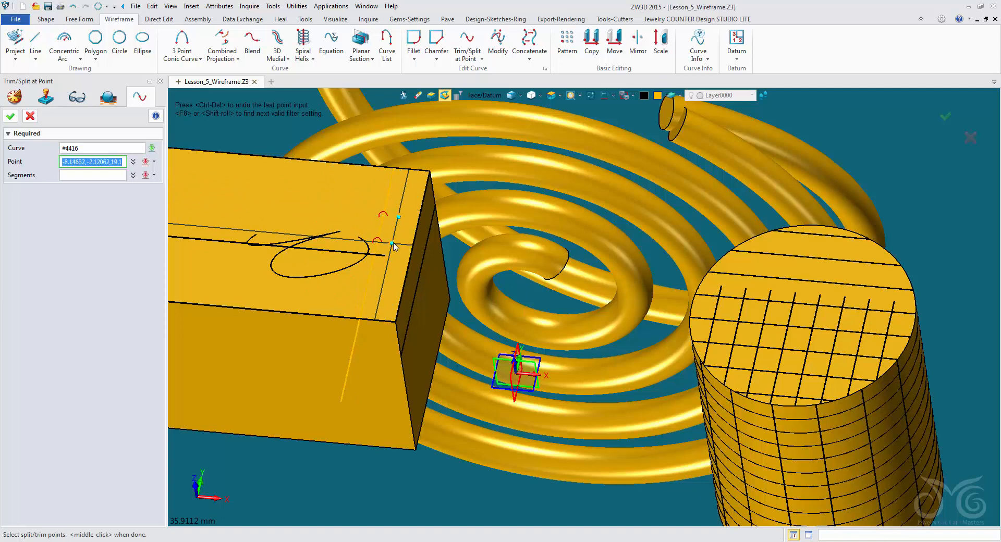
middle_click(389, 232)
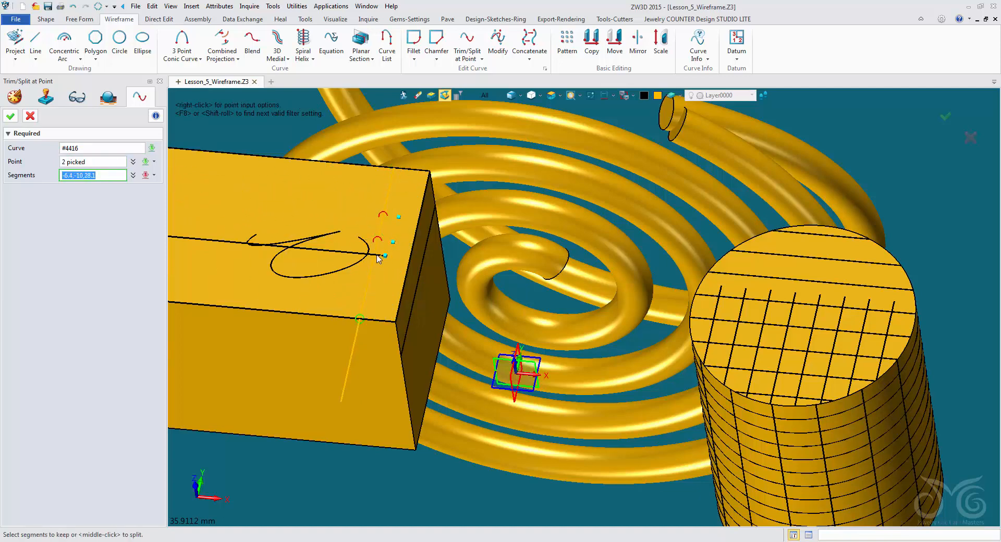
middle_click(369, 280)
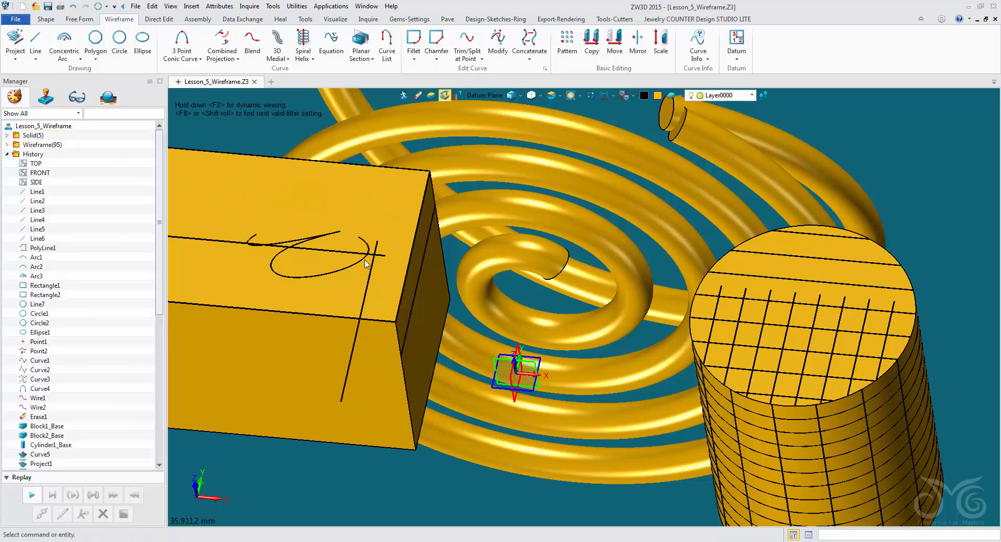
click(463, 59)
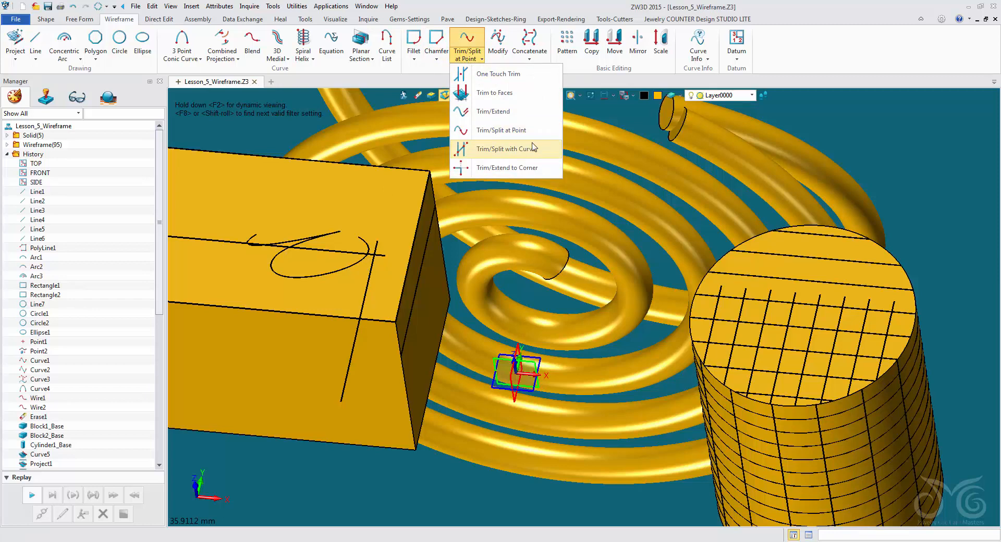
click(282, 139)
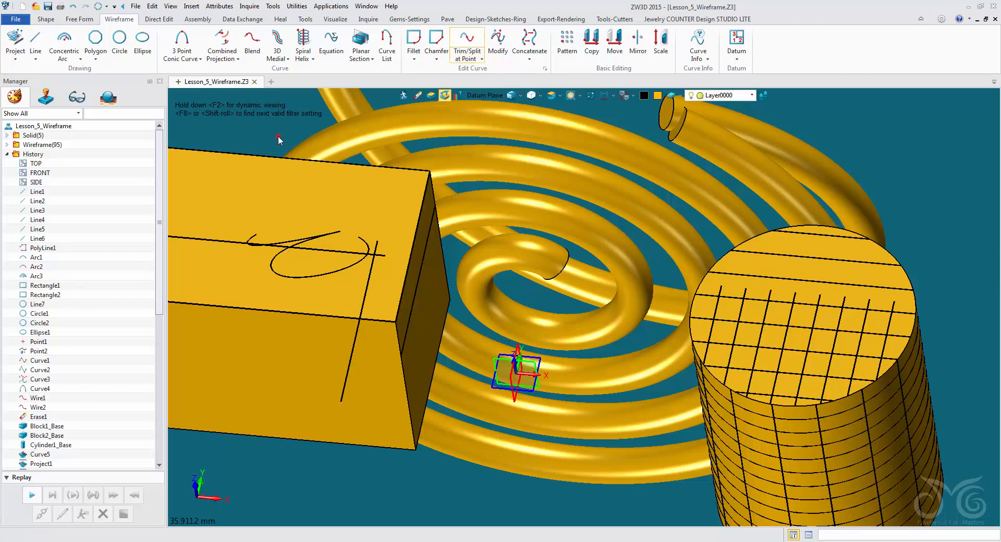
Use Modify to relocate both end points of the straight curve floating above the small block so that it slopes diagonally.
scroll(282, 140, down, 3)
middle_drag(282, 140, 491, 229)
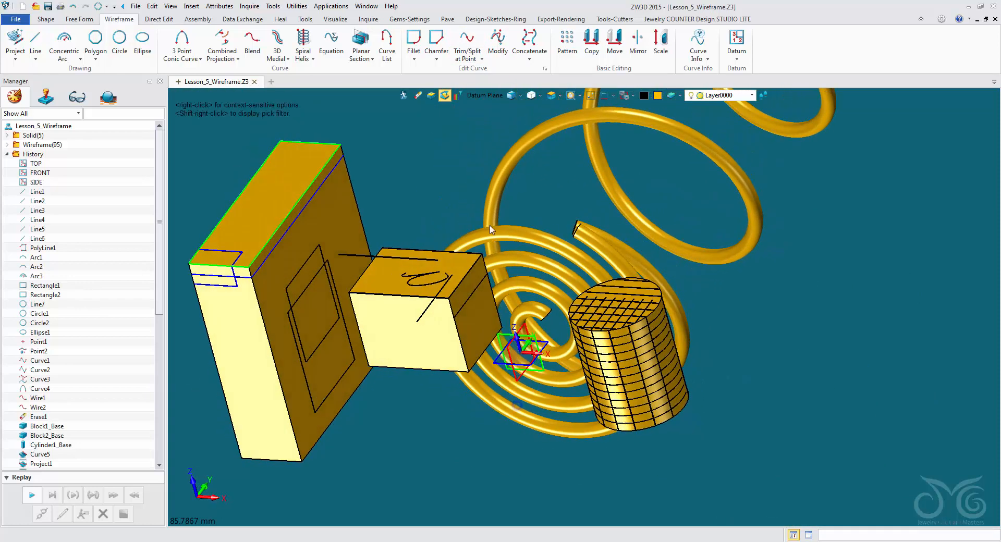
click(495, 52)
middle_drag(462, 113, 456, 153)
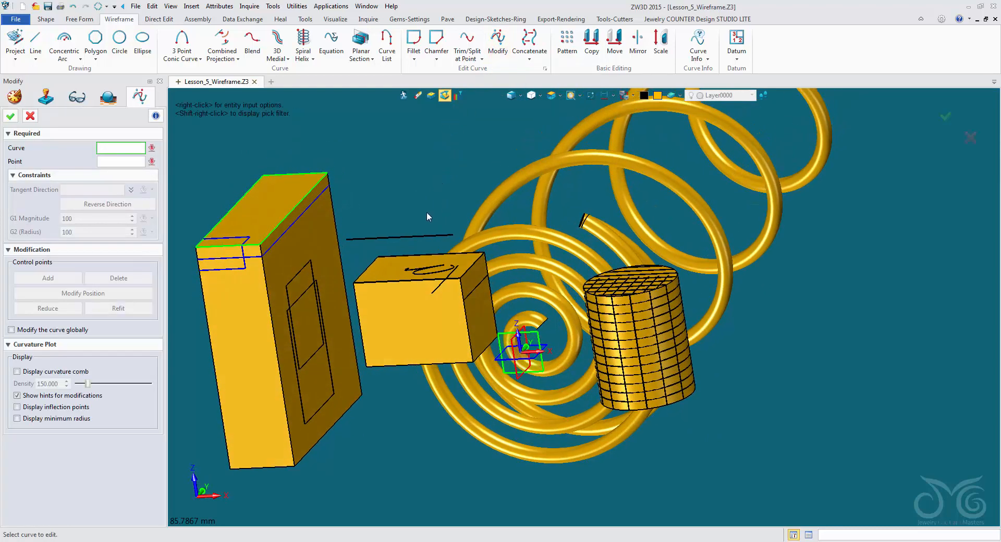
click(420, 236)
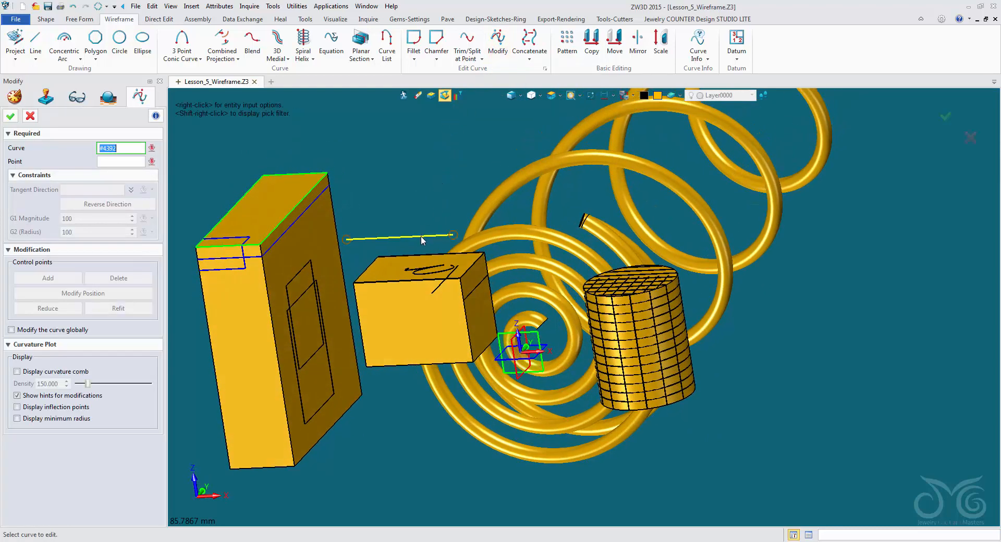
click(455, 235)
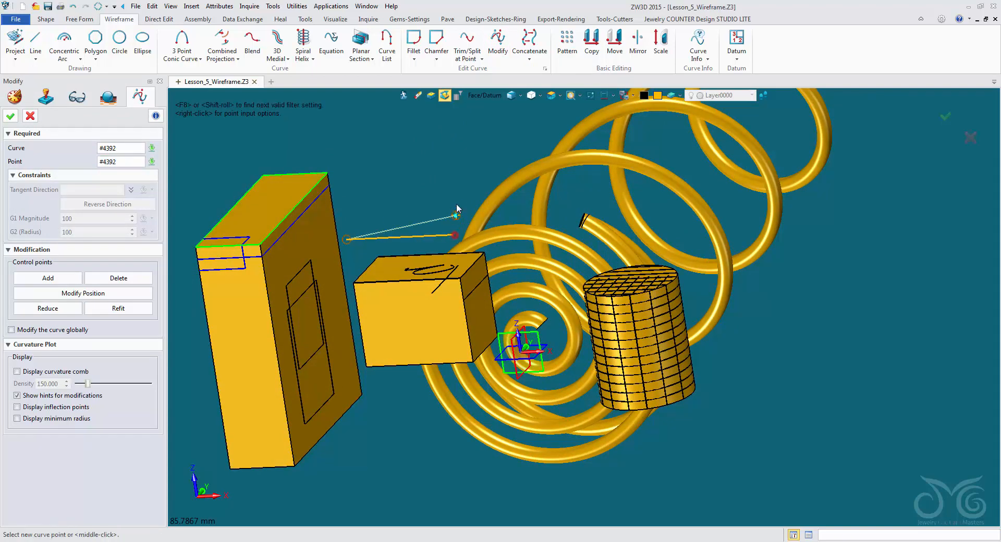
click(353, 156)
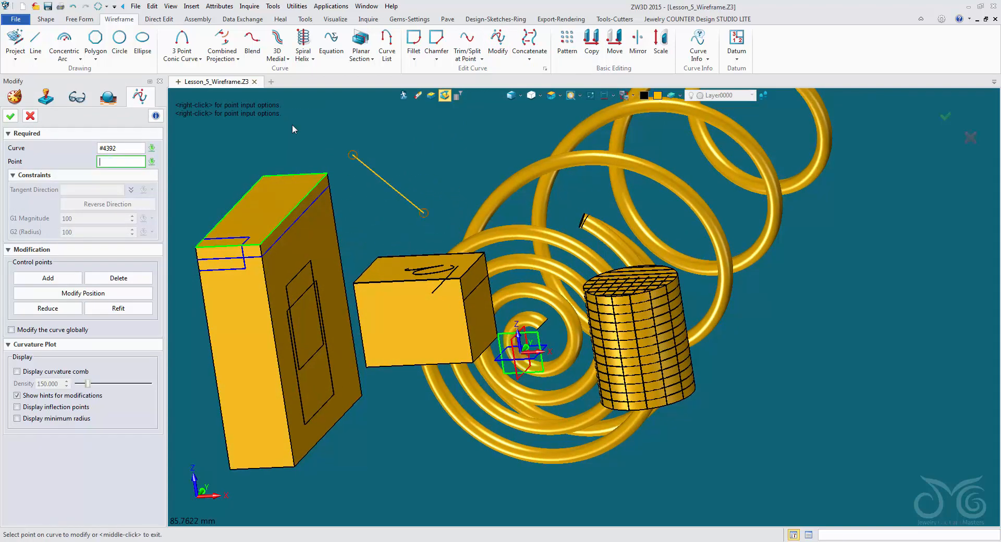
click(11, 115)
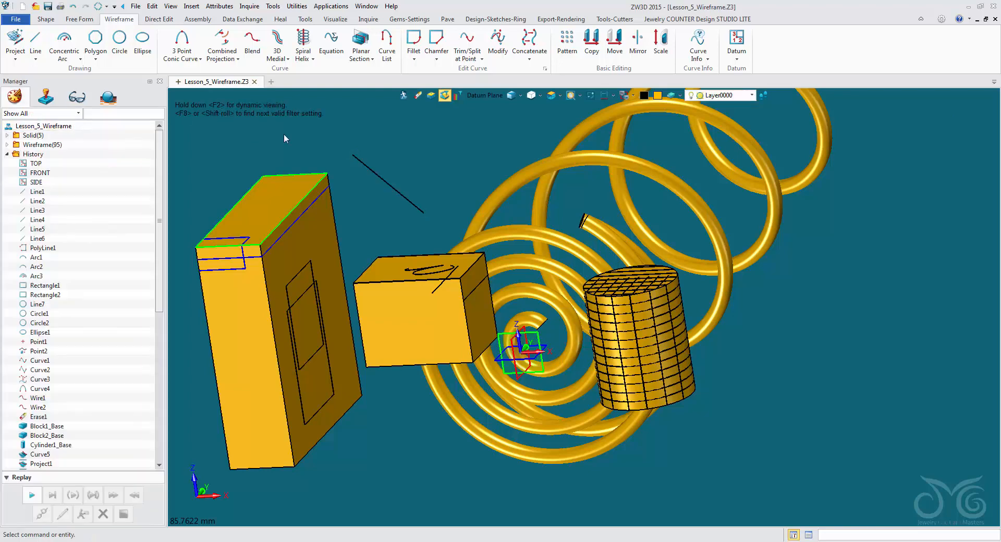
Set the pick filter to Curve, reopen the sloped curve in Modify and move its upper control point with Modify Position.
click(485, 95)
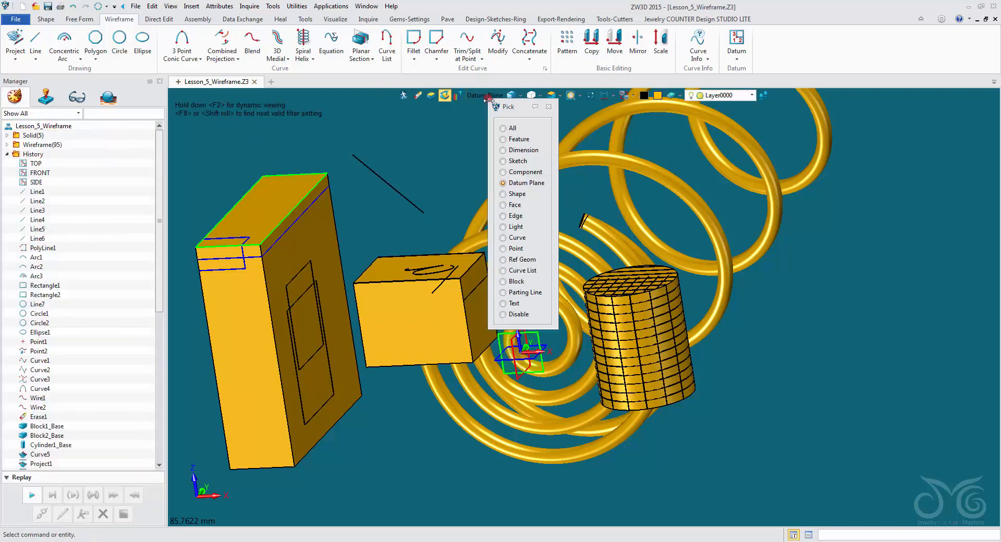
click(514, 236)
double_click(392, 189)
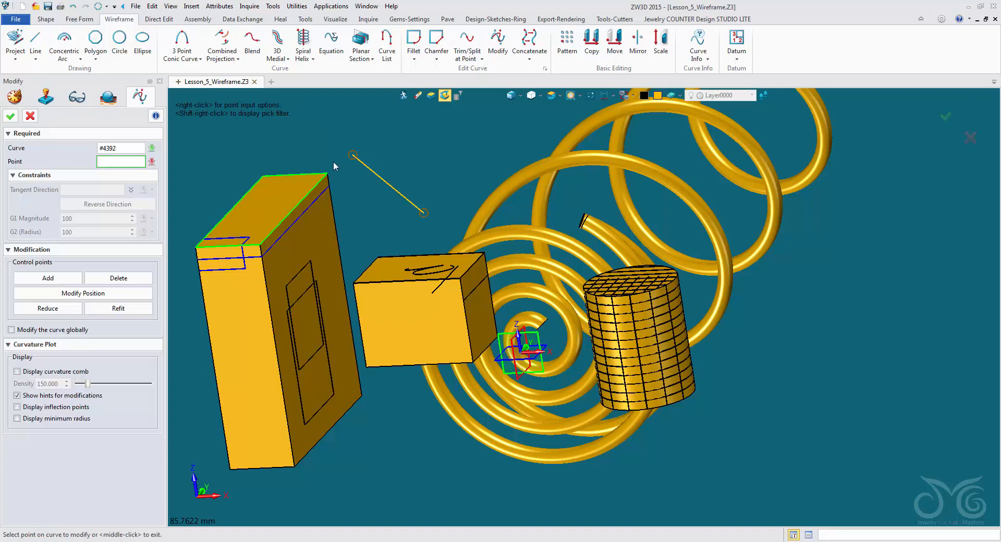
click(131, 295)
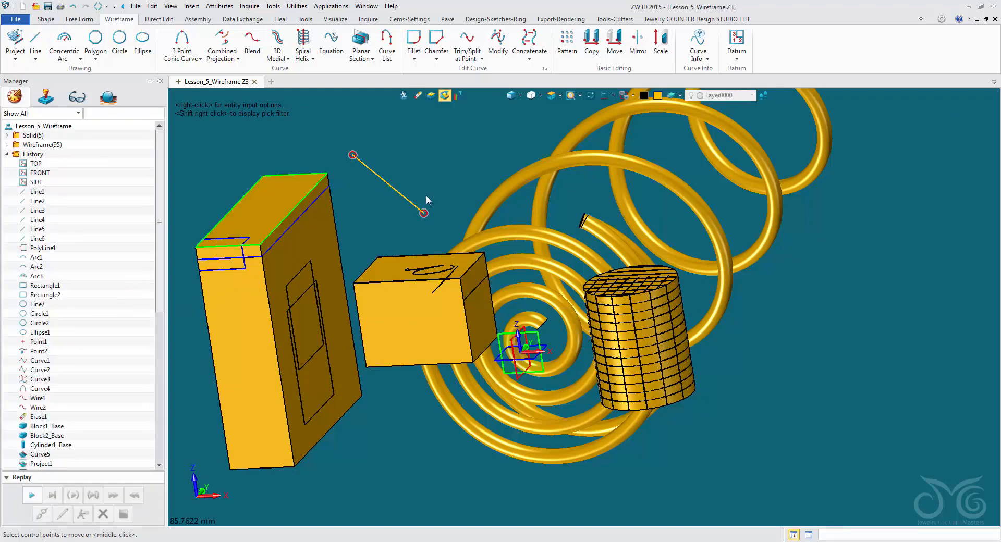
click(353, 156)
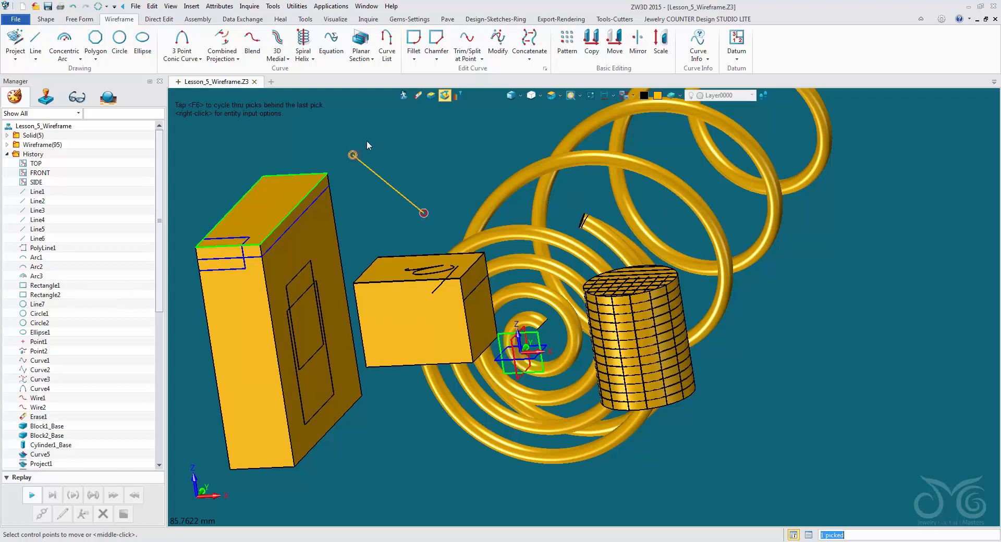
middle_click(372, 144)
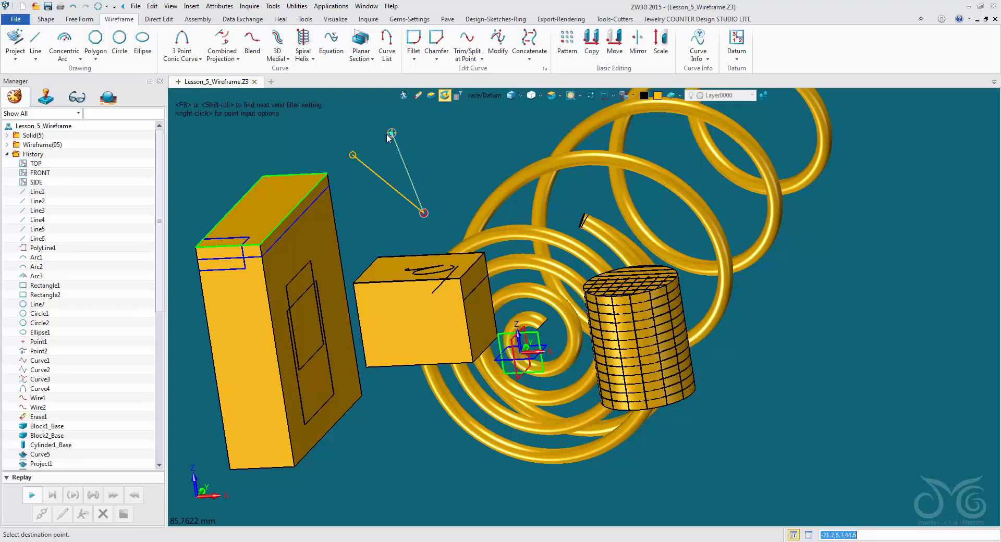
click(369, 120)
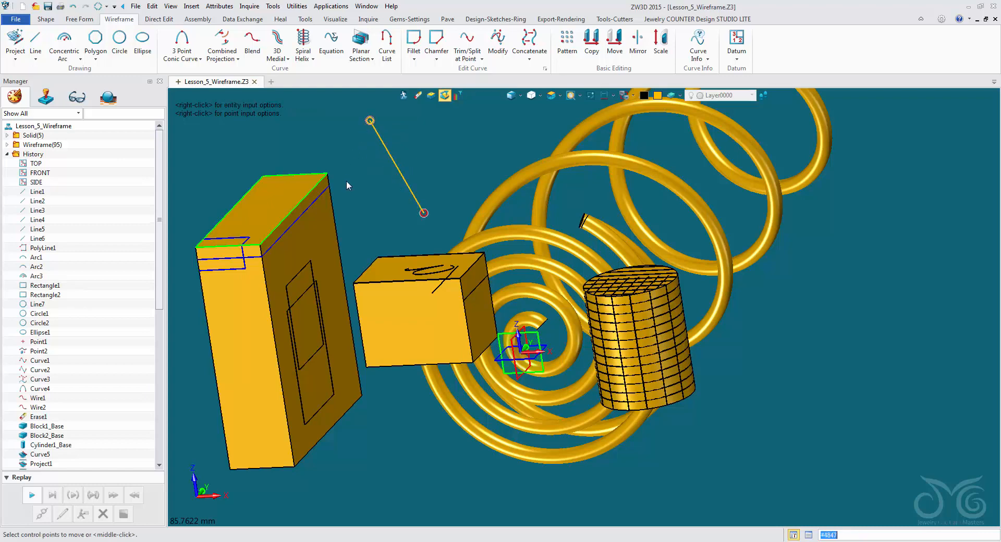
Move the curve's upper control point again to make the line nearly vertical.
scroll(372, 133, up, 2)
middle_drag(371, 133, 338, 179)
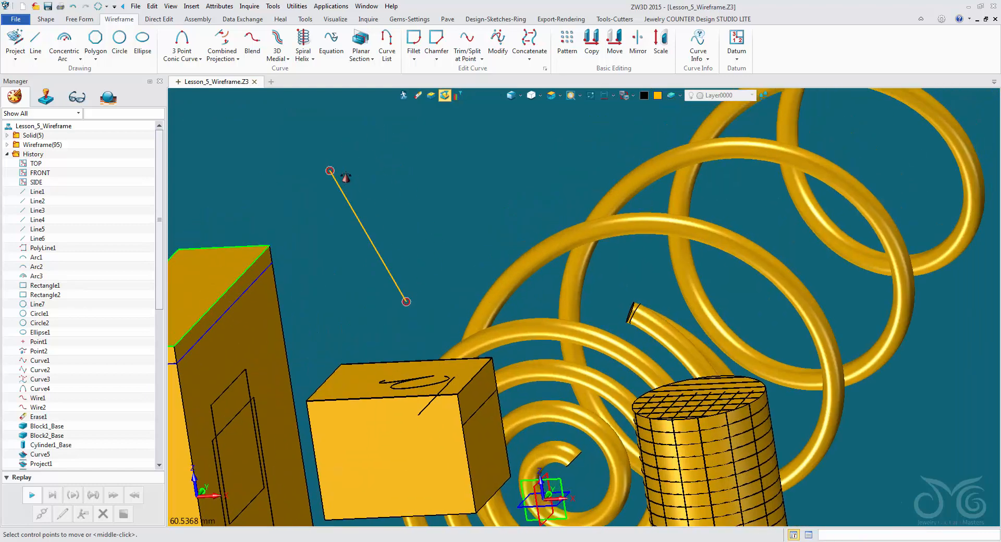
click(330, 171)
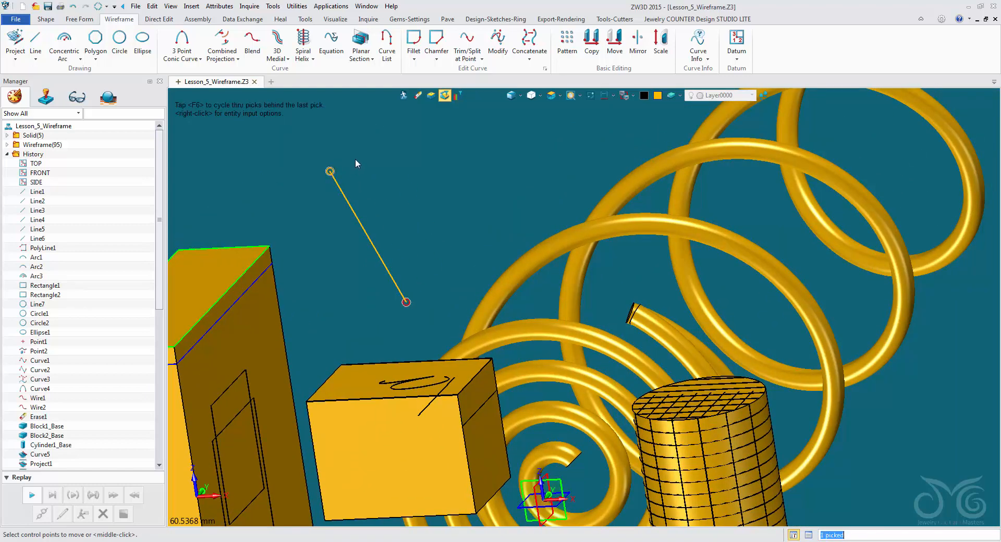
middle_click(354, 159)
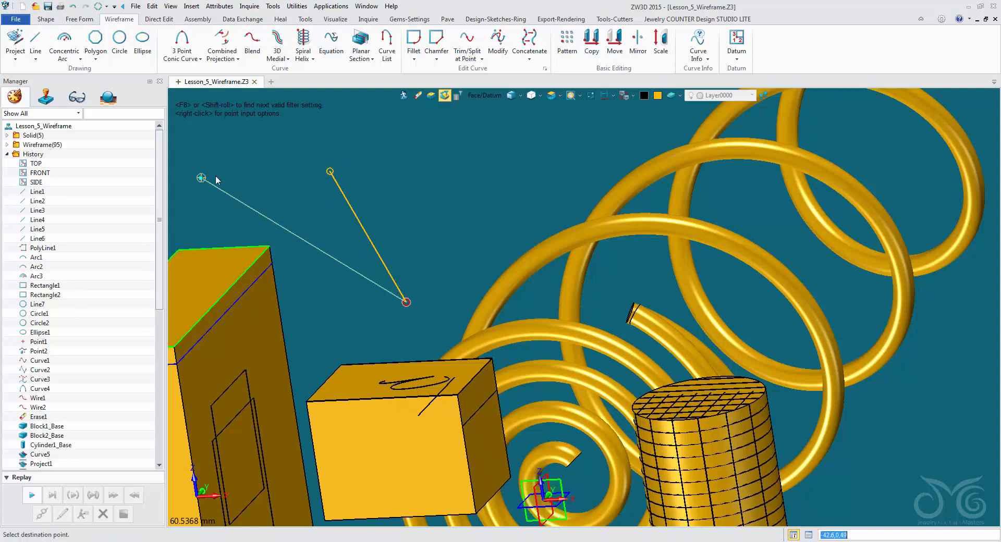
click(387, 145)
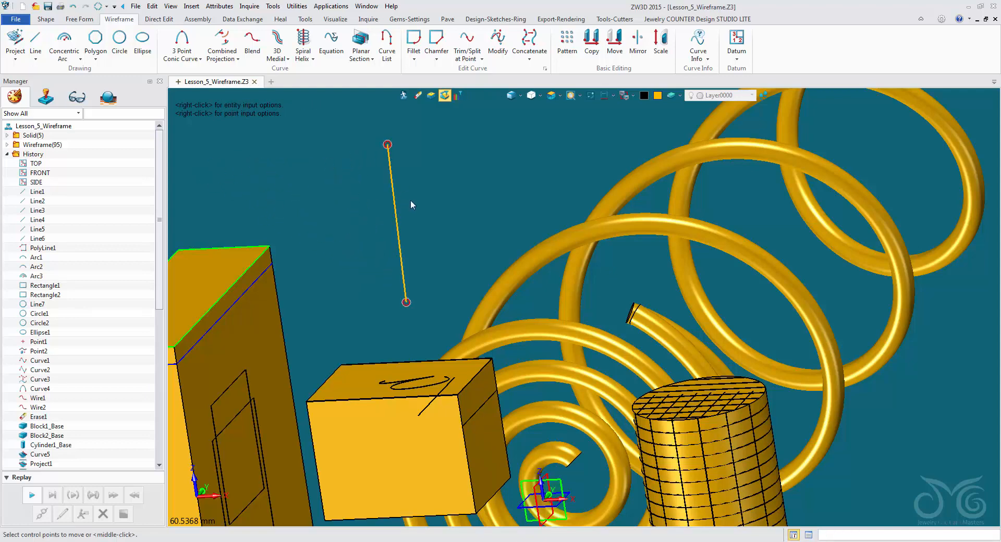
Move both control points of the nearly vertical curve together to a spot above the tall block and finish the Modify command.
drag(364, 164, 435, 312)
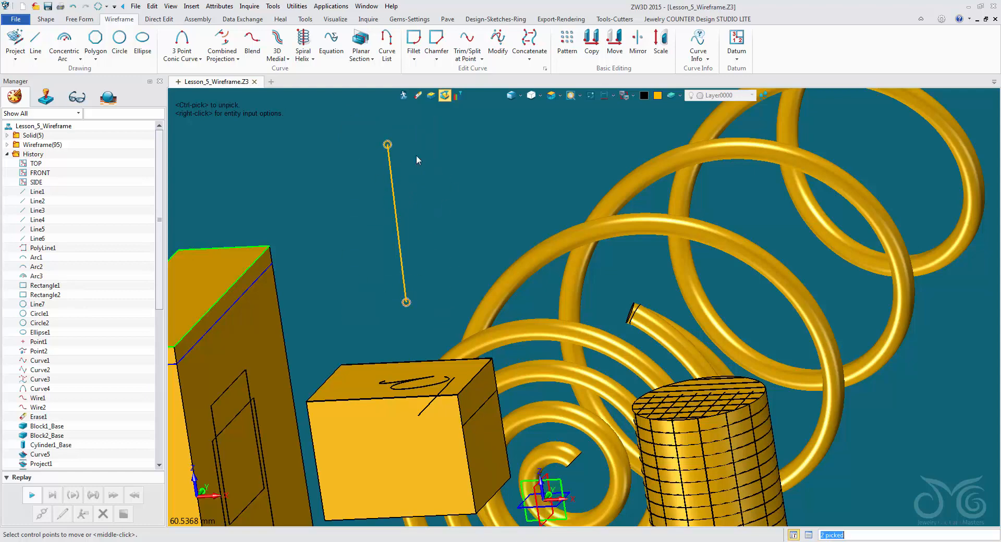
middle_click(439, 155)
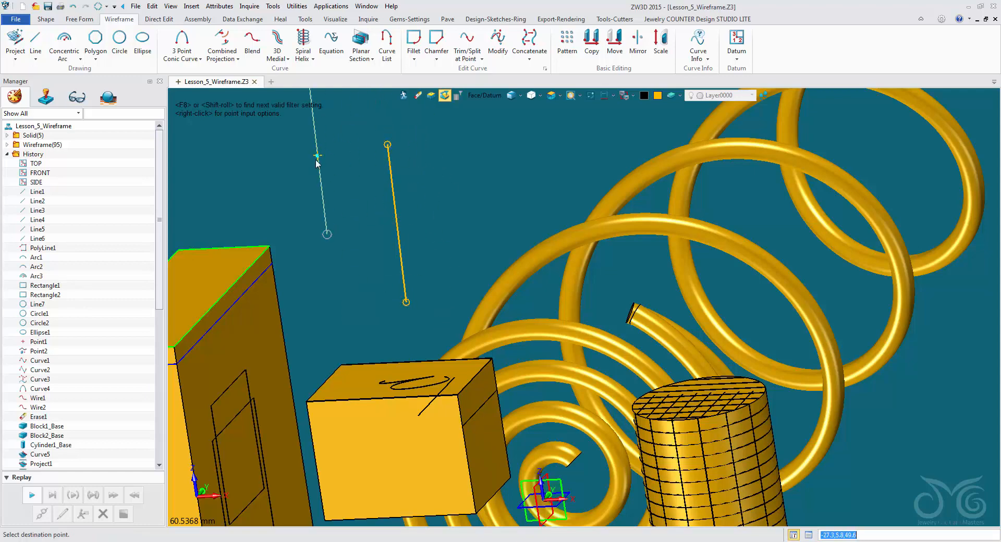
scroll(323, 174, down, 3)
right_drag(330, 174, 302, 182)
click(329, 144)
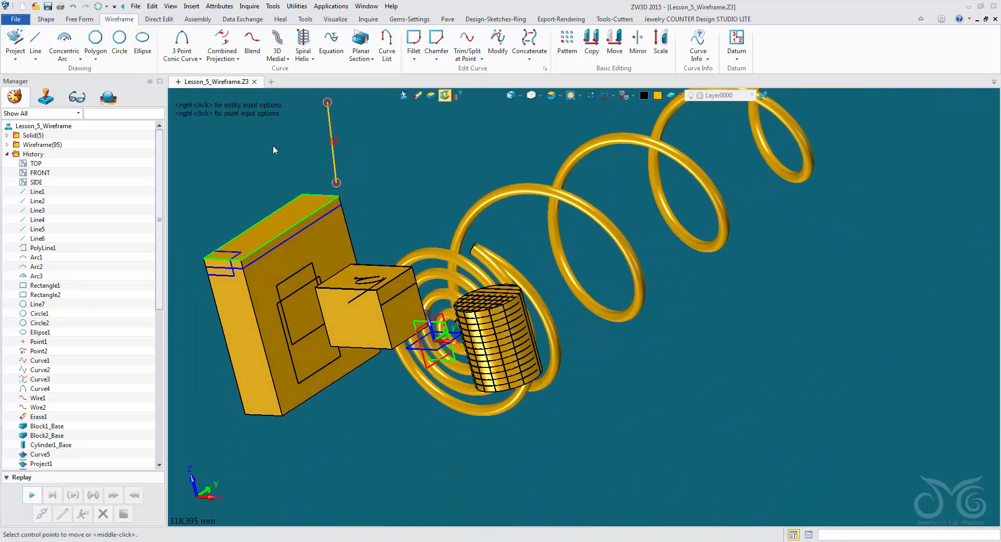
scroll(237, 151, down, 2)
middle_click(238, 140)
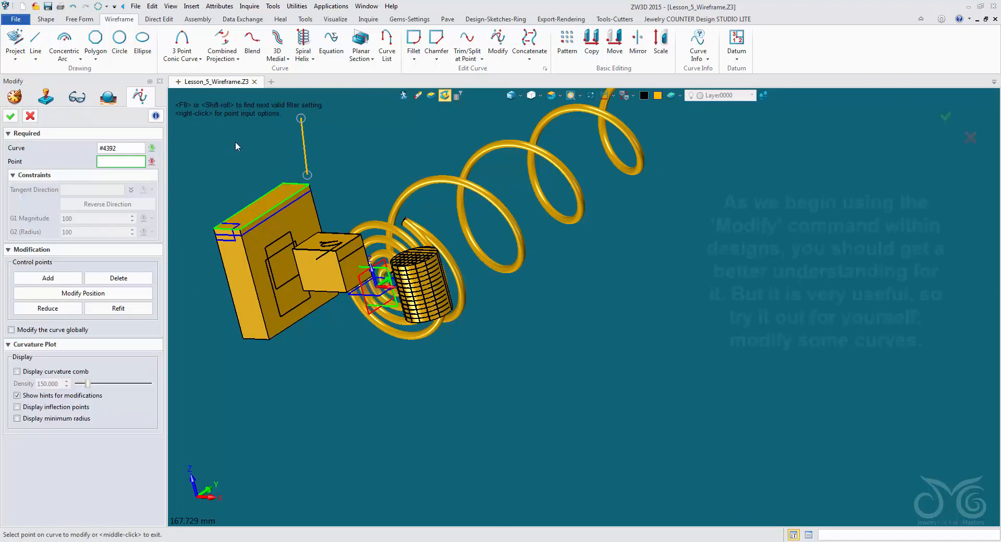
scroll(235, 142, down, 1)
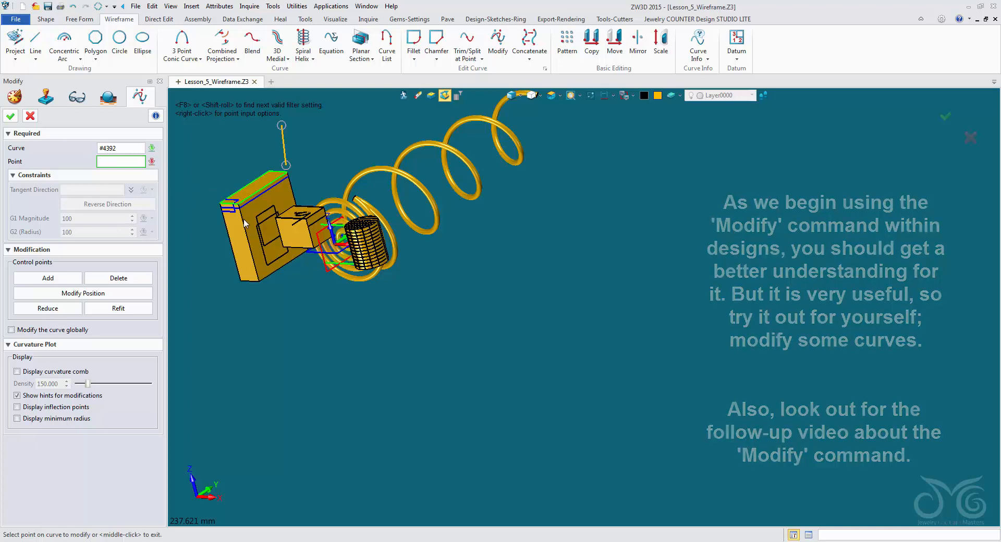
middle_click(39, 121)
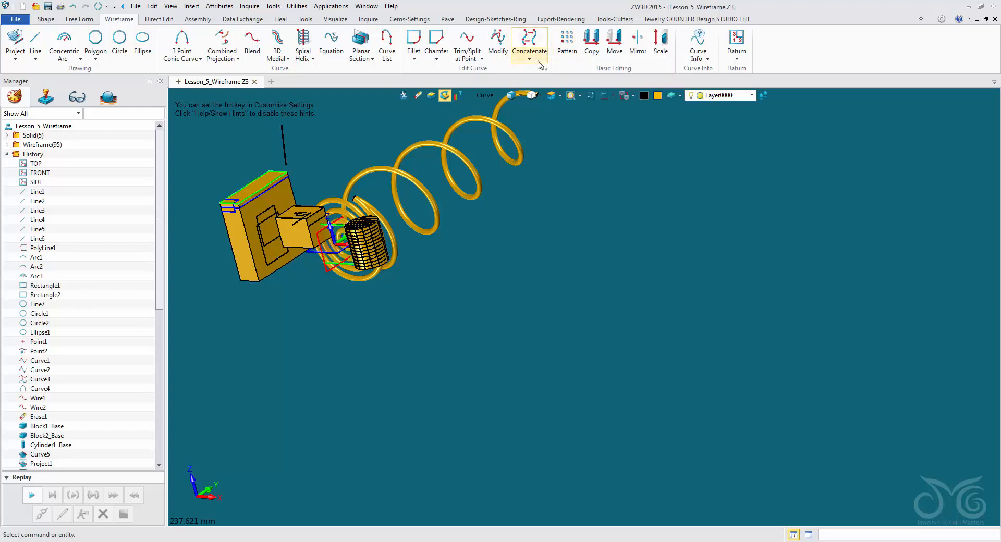
click(538, 60)
click(536, 58)
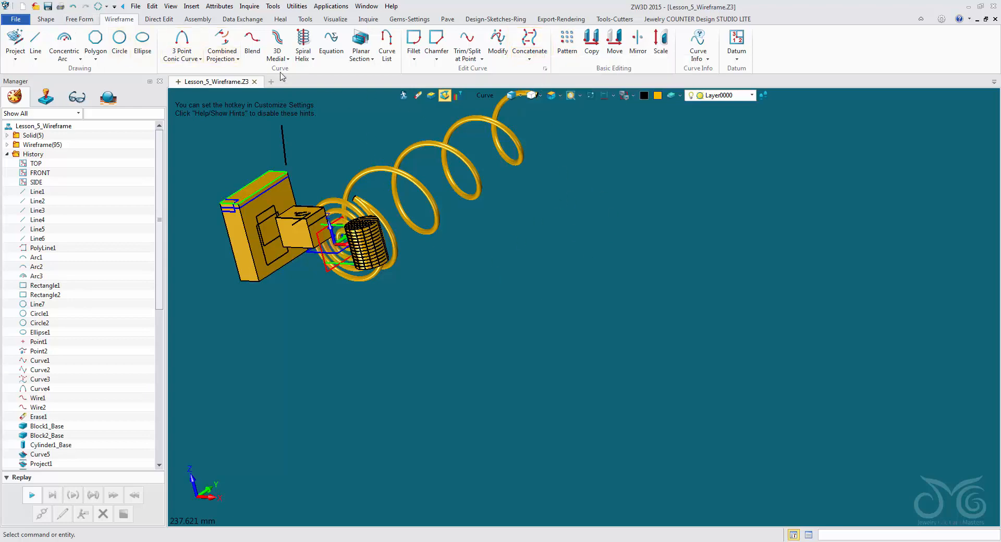
Draw an open, degree 3 Through Point Curve with four points as an S-shape in the empty space beside the spring.
click(190, 58)
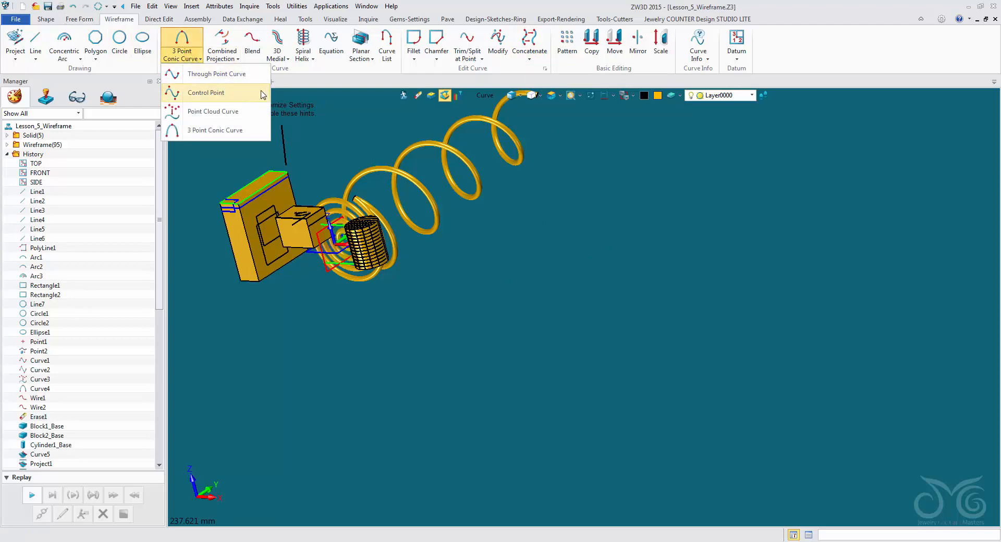
click(217, 74)
click(516, 348)
click(539, 292)
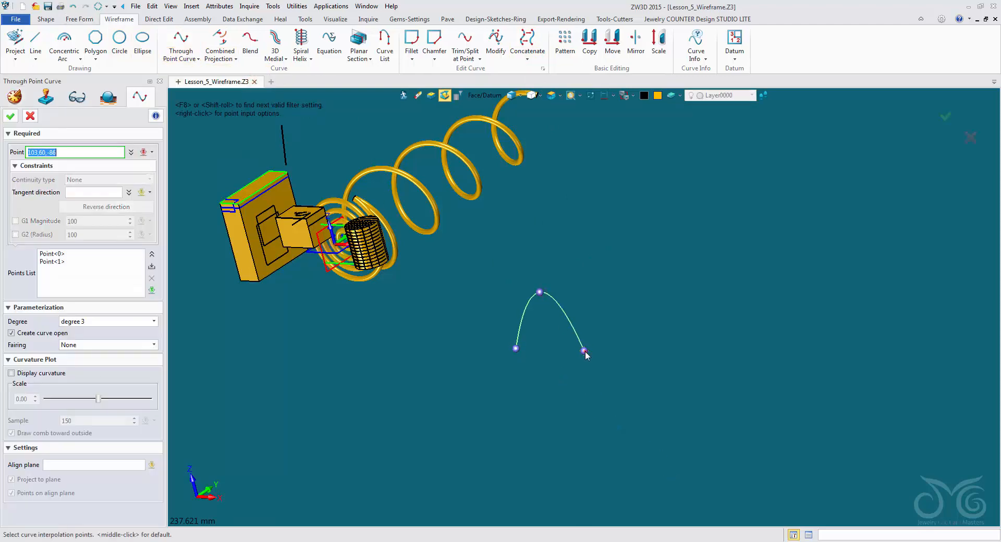
click(584, 351)
right_drag(586, 360, 550, 379)
click(583, 318)
middle_click(615, 294)
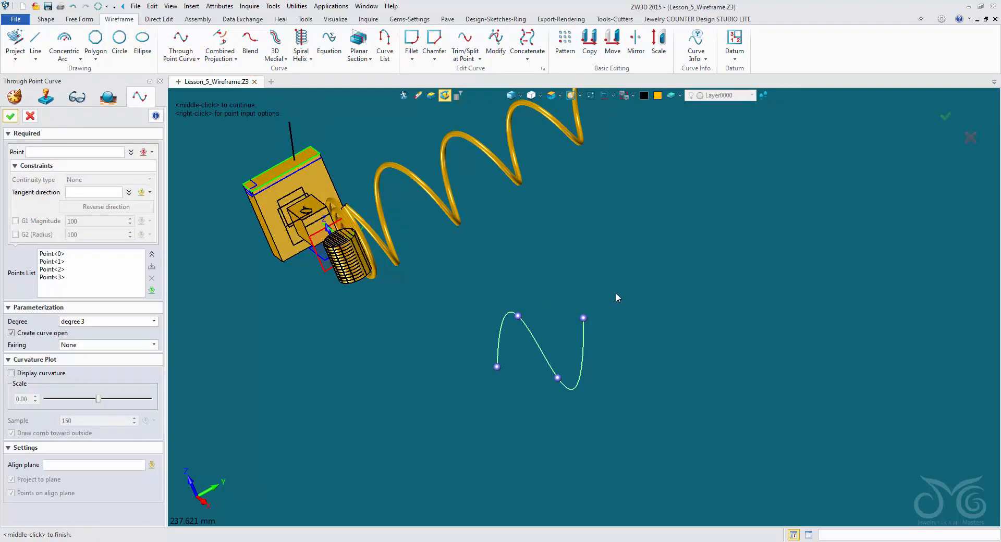
middle_click(616, 293)
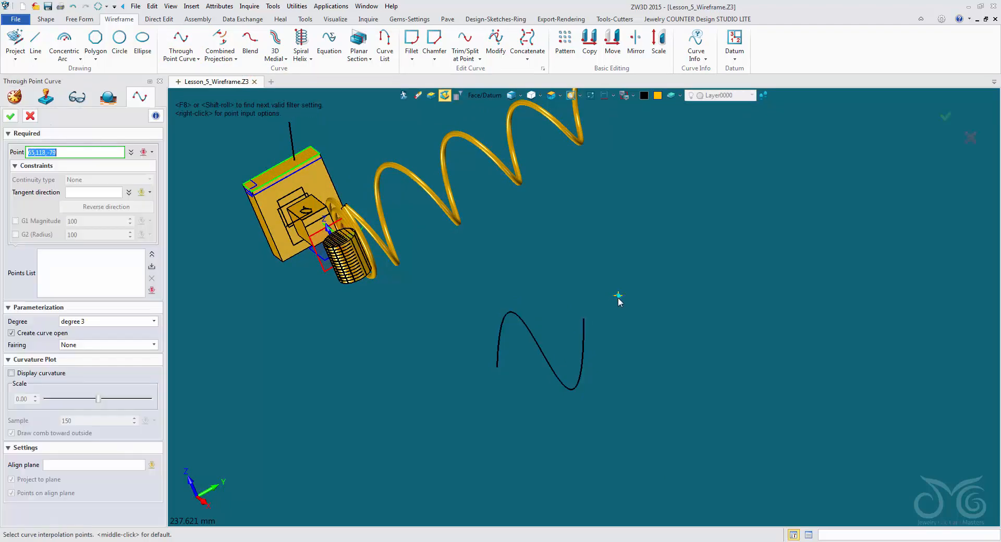
Set the pick filter to Curve and draw a second six-point Through Point Curve starting at the first curve's upper end point.
right_drag(618, 297, 543, 205)
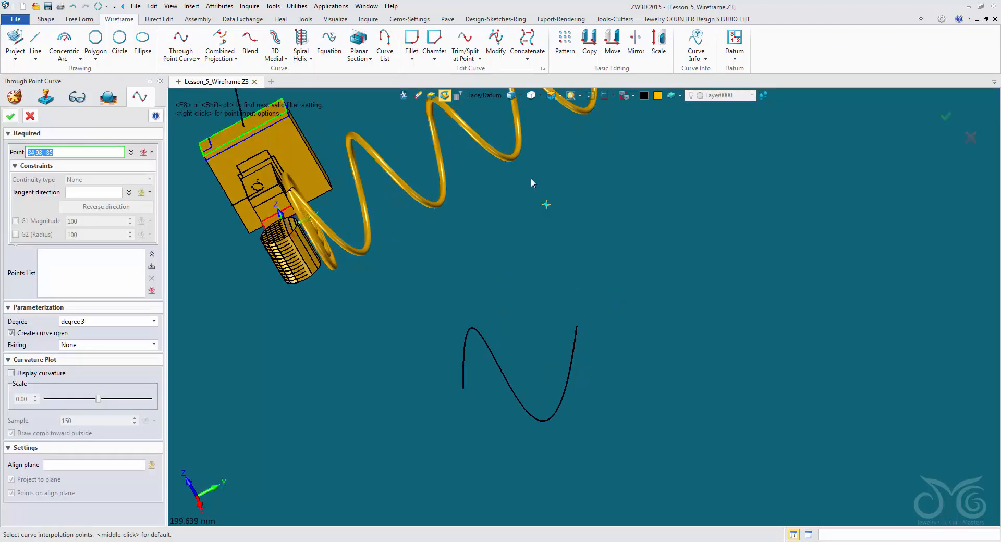
click(475, 95)
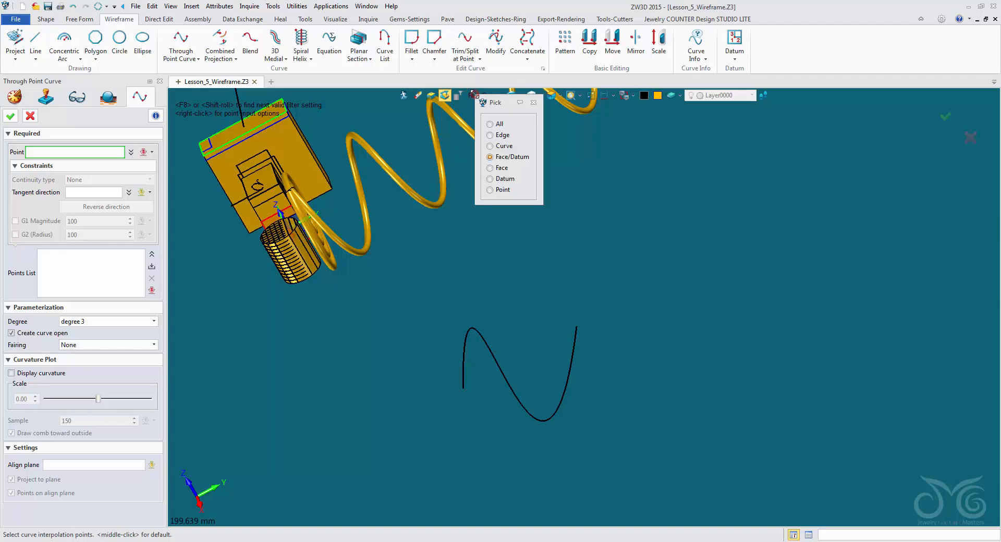
click(502, 147)
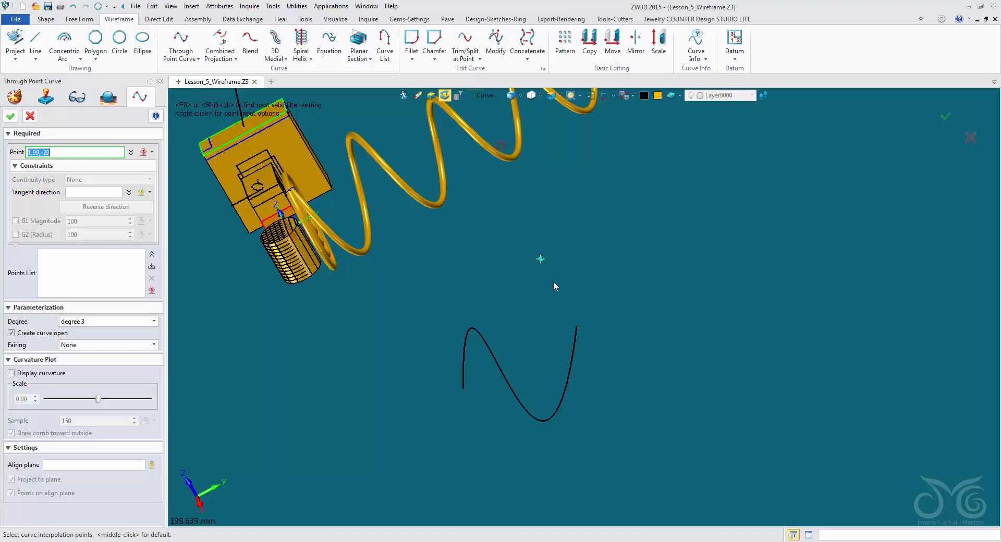
click(576, 326)
middle_click(609, 309)
click(628, 296)
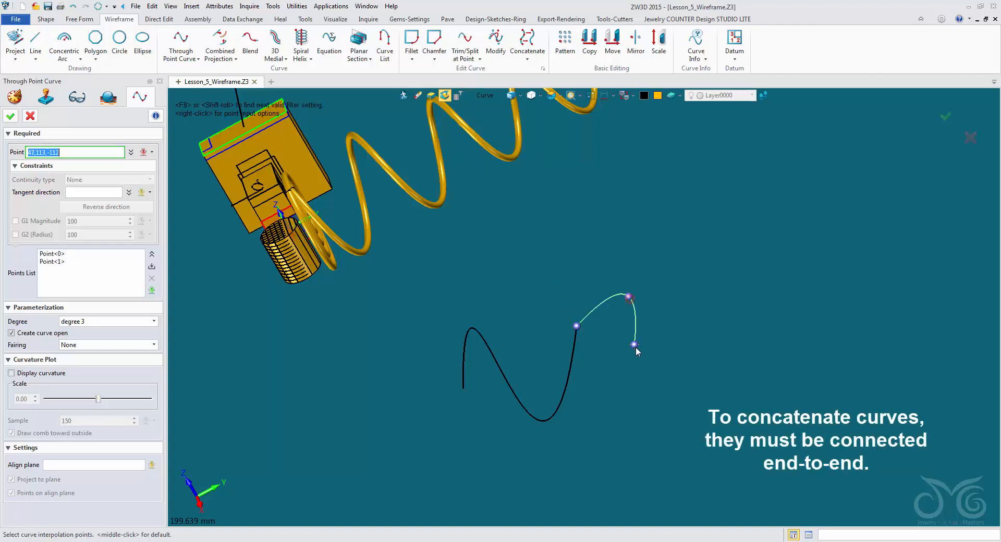
click(633, 348)
click(730, 318)
click(710, 192)
click(753, 171)
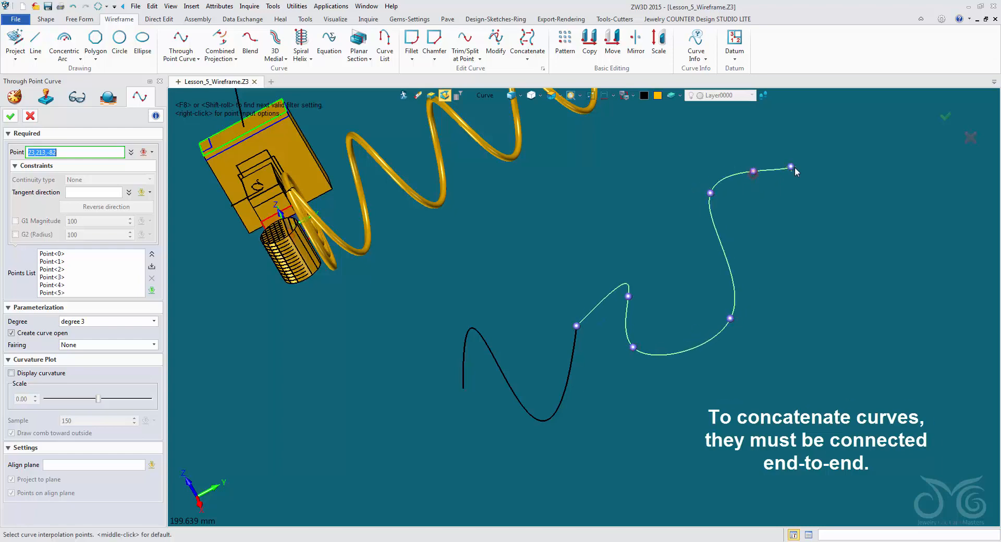
middle_click(794, 167)
Select the two connected curves for Concatenate and preview Tangent continuity with the Local method.
middle_drag(605, 392, 589, 404)
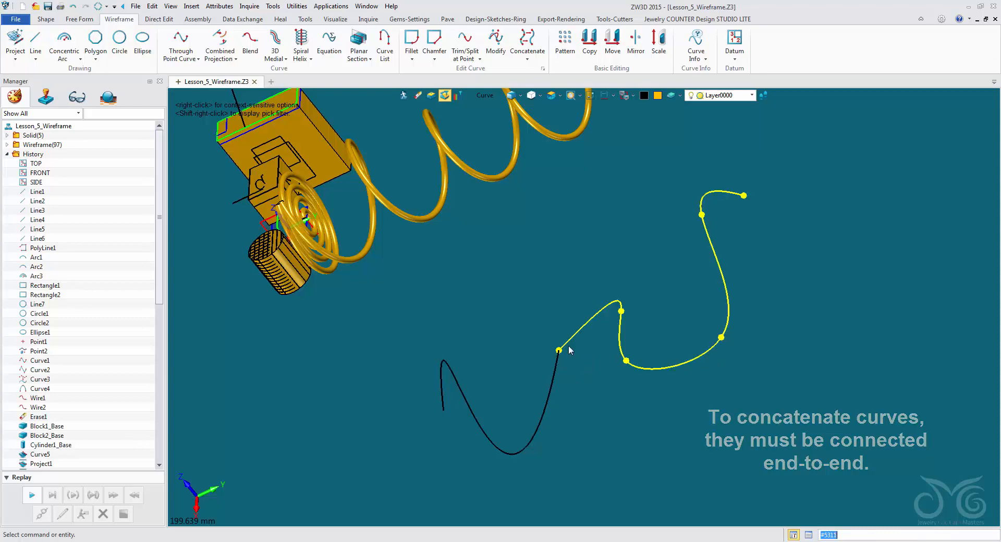
scroll(578, 390, up, 2)
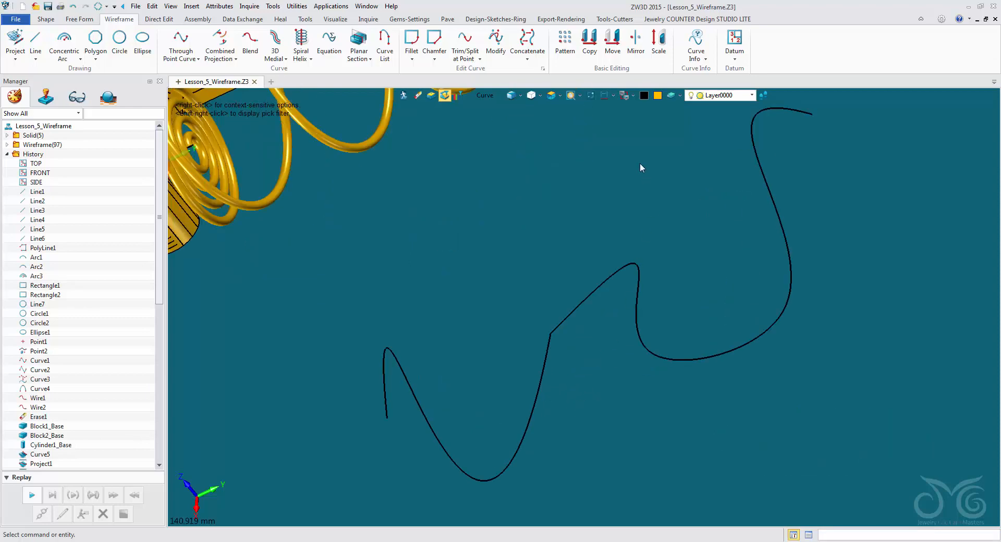
click(538, 44)
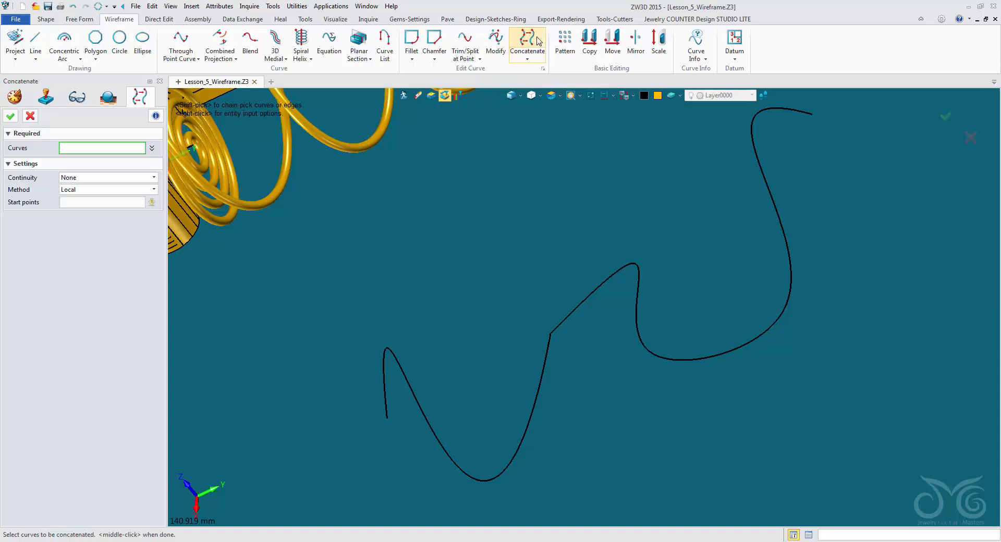
click(539, 359)
click(562, 320)
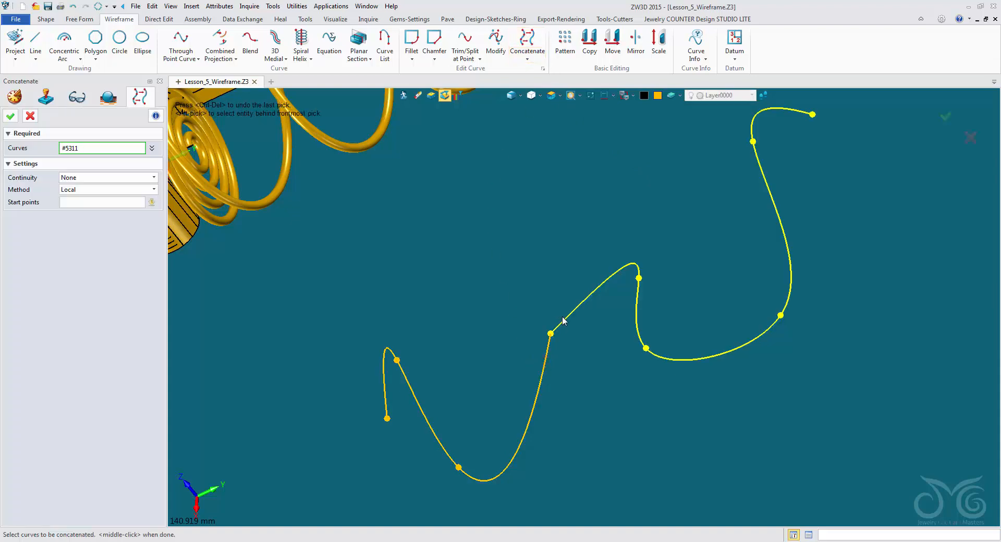
click(116, 177)
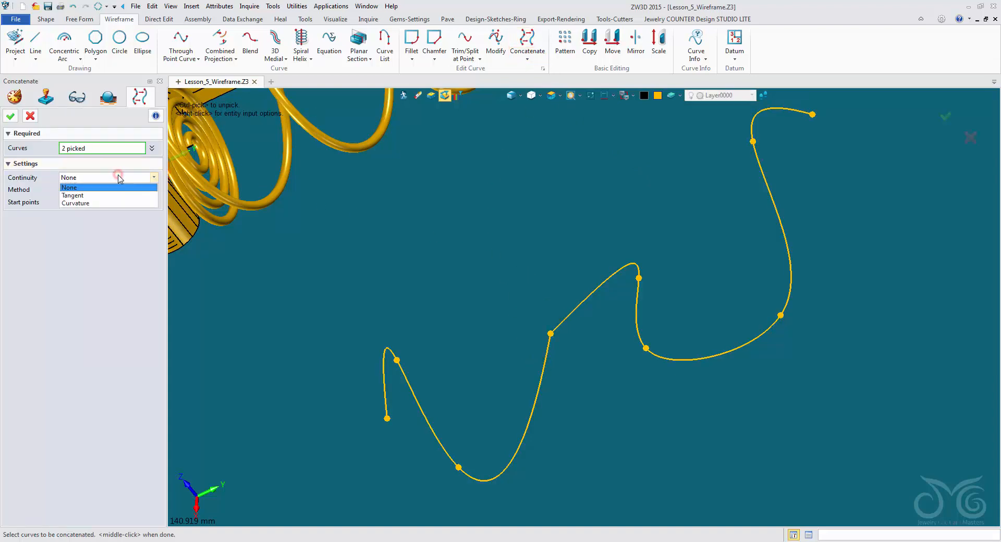
click(115, 195)
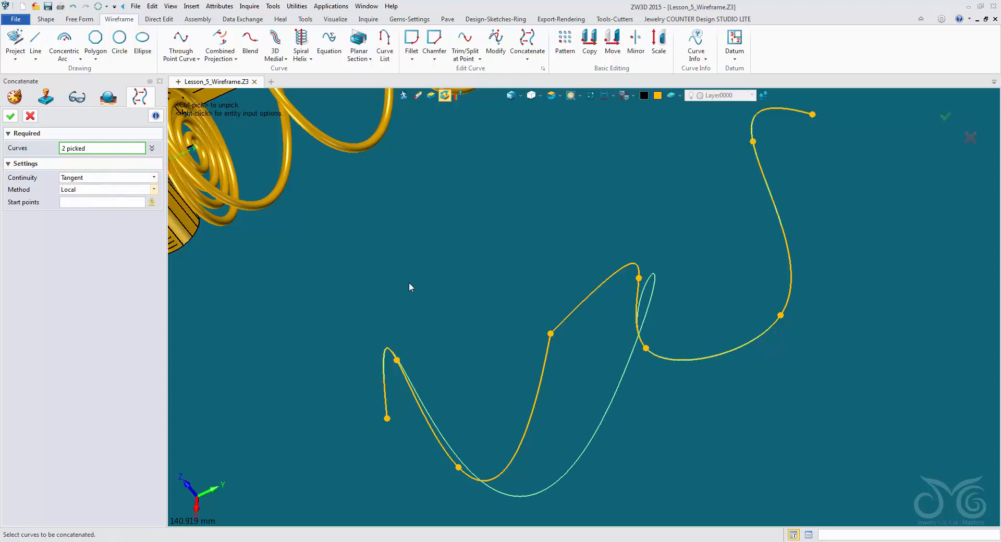
middle_drag(409, 287, 345, 353)
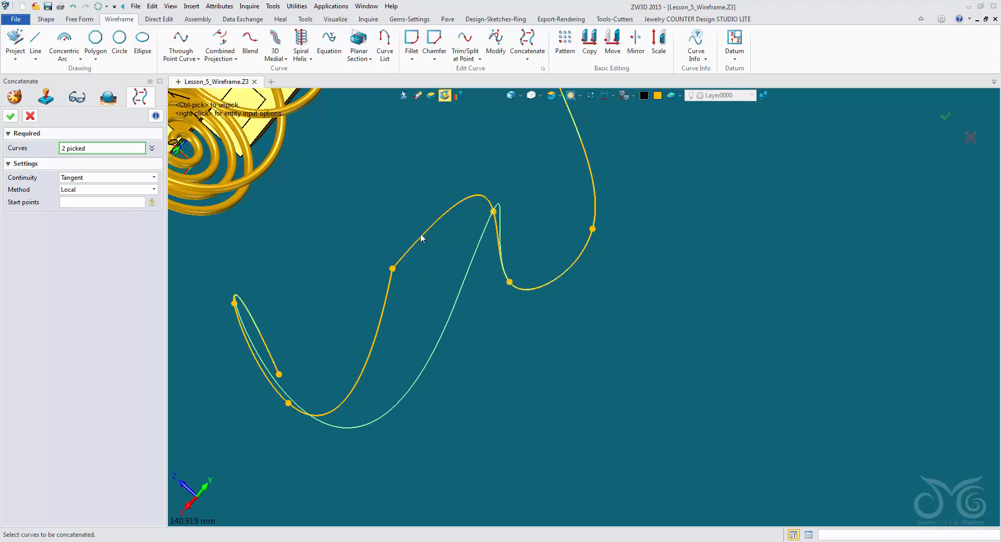
middle_drag(327, 262, 360, 276)
Preview Curvature continuity before concatenating the curves with Tangent continuity, and undo the concatenation.
click(116, 177)
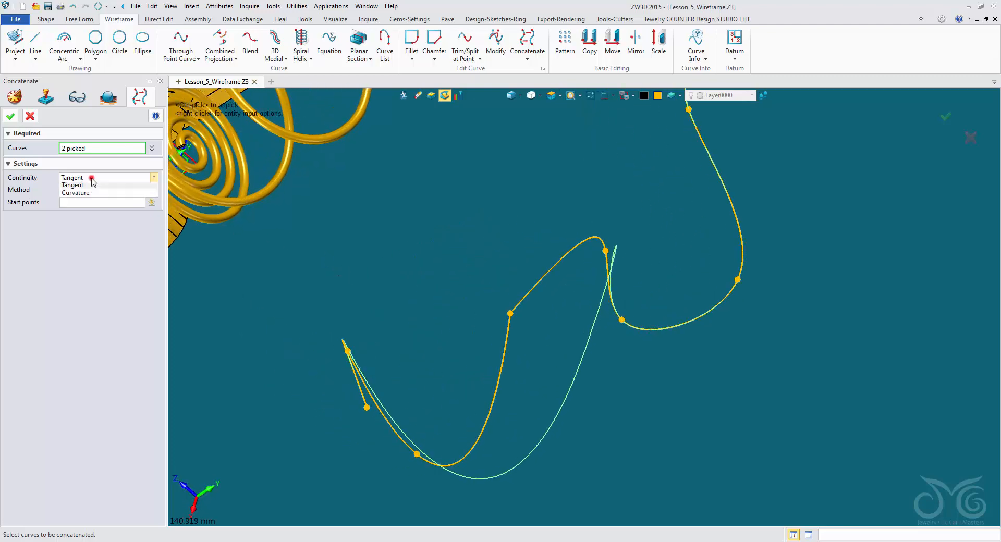
click(97, 204)
click(102, 178)
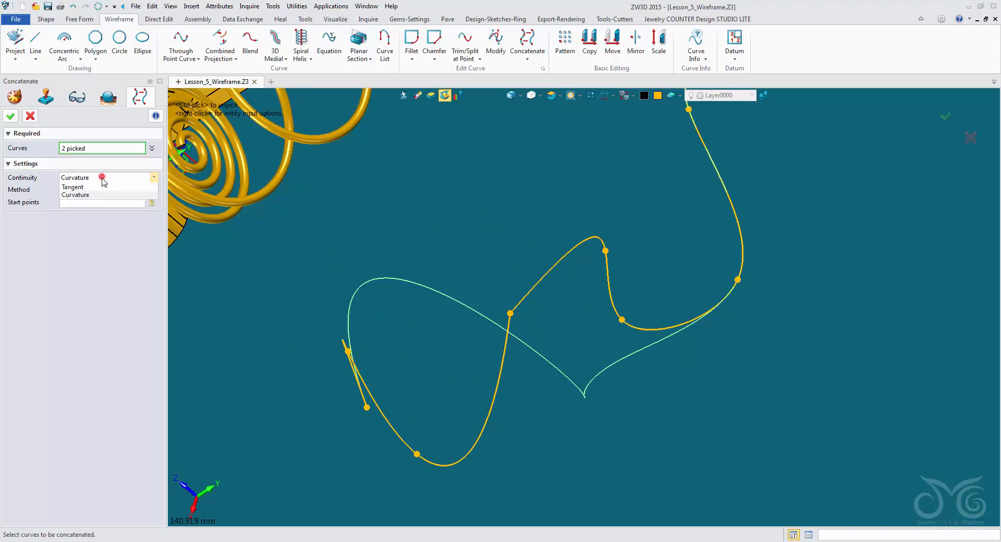
click(99, 195)
middle_drag(248, 223, 376, 243)
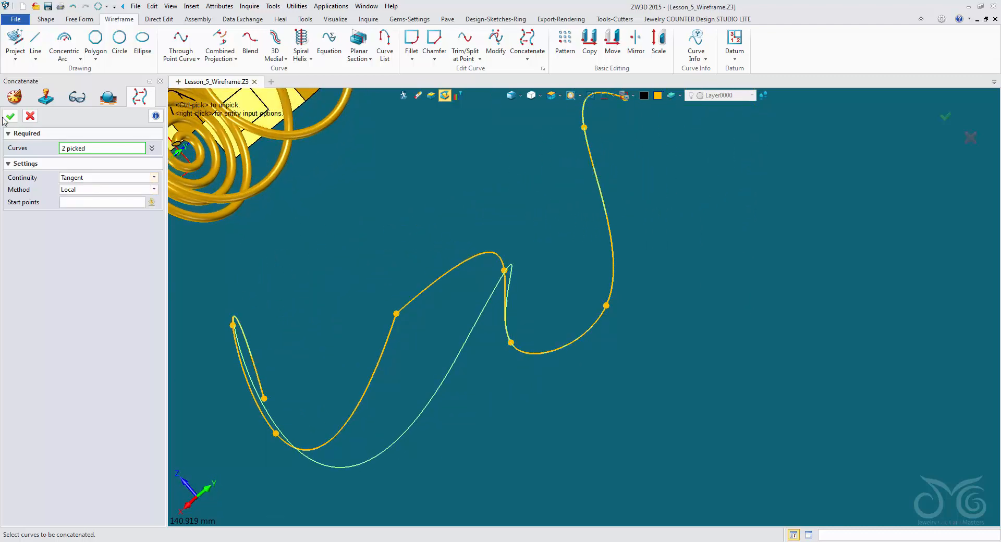
middle_click(385, 281)
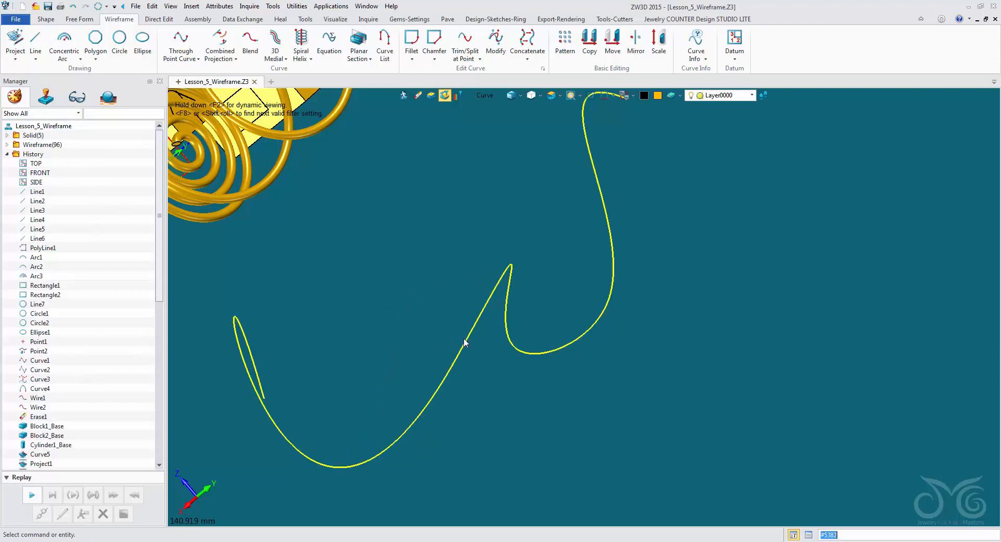
click(75, 10)
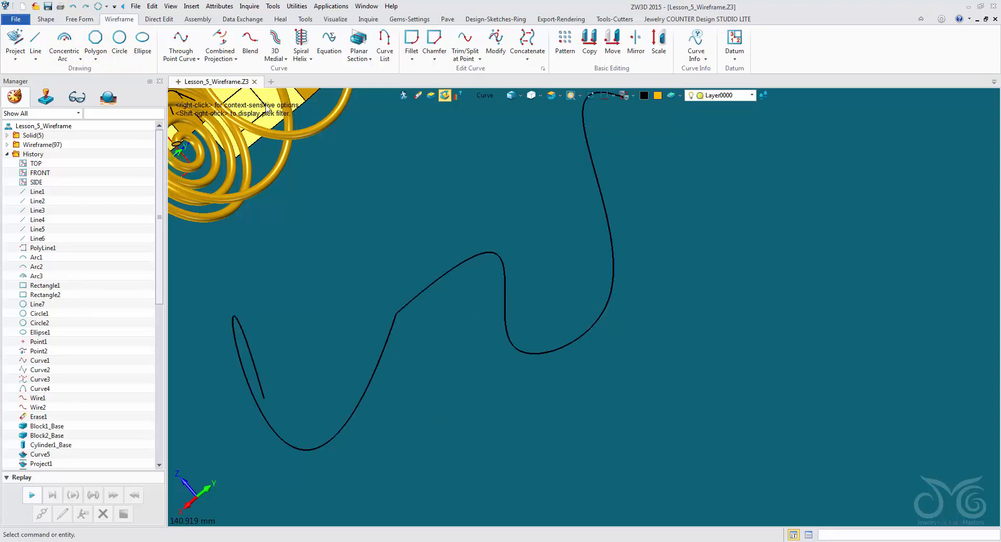
Blend the two curves at their shared corner with Tangent continuity, start weight 0.810, end weight 0.950 and Trim both.
click(250, 40)
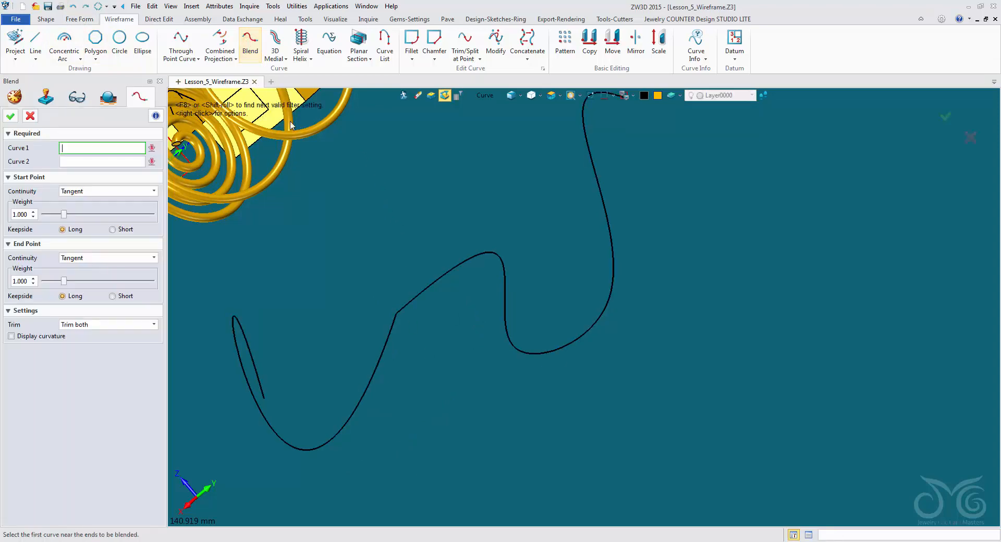
click(383, 353)
click(402, 309)
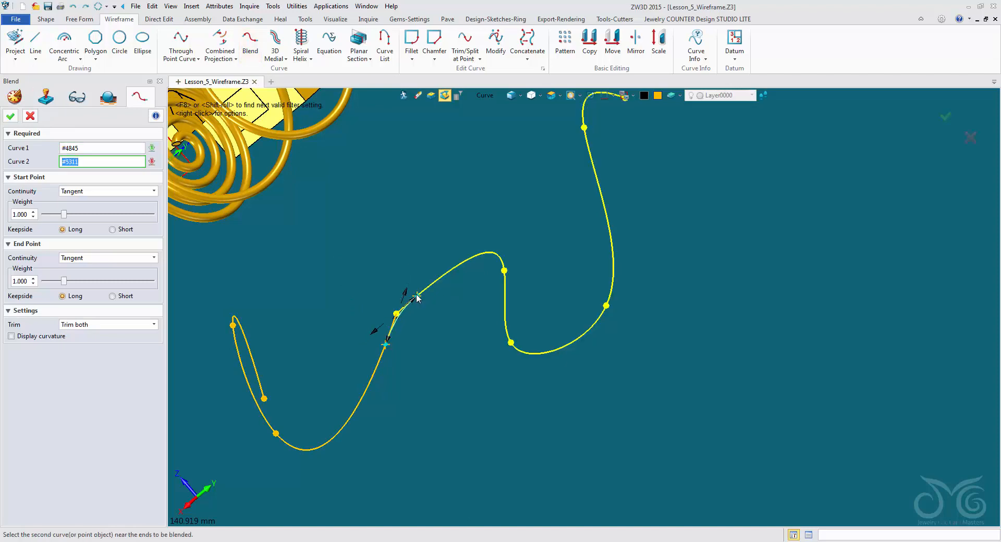
scroll(365, 319, up, 1)
scroll(365, 319, up, 5)
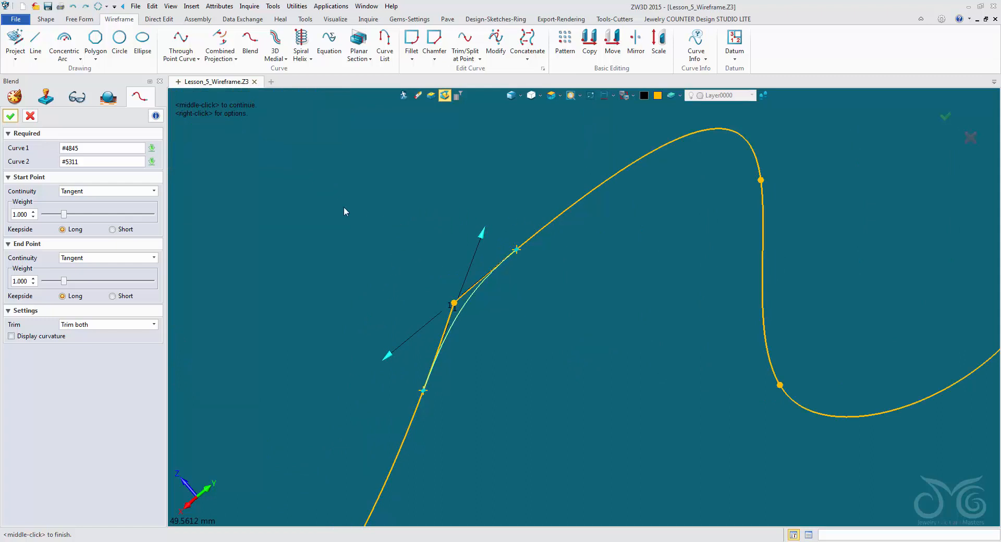
mouse_move(64, 215)
mouse_down()
mouse_move(83, 215)
mouse_move(62, 217)
mouse_up()
drag(63, 282, 63, 282)
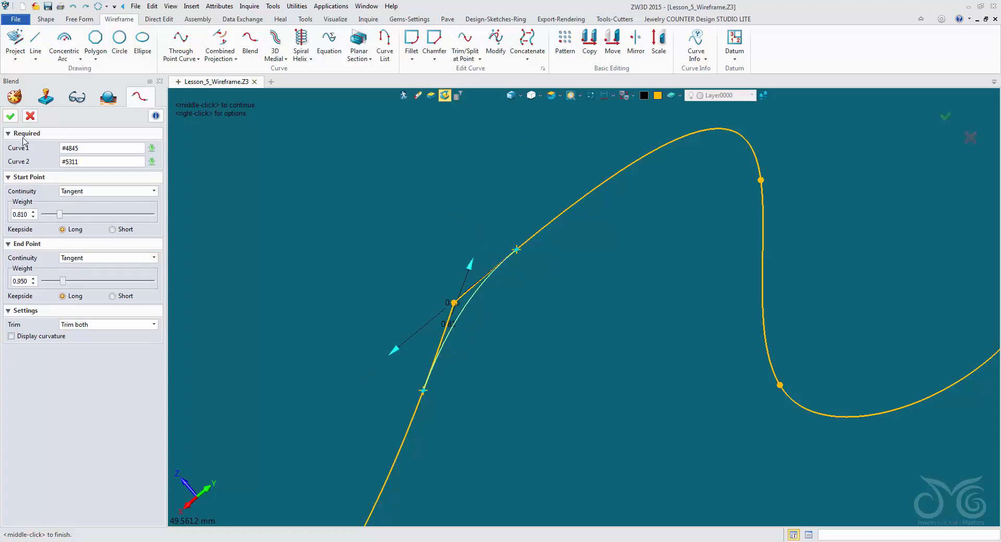
click(11, 115)
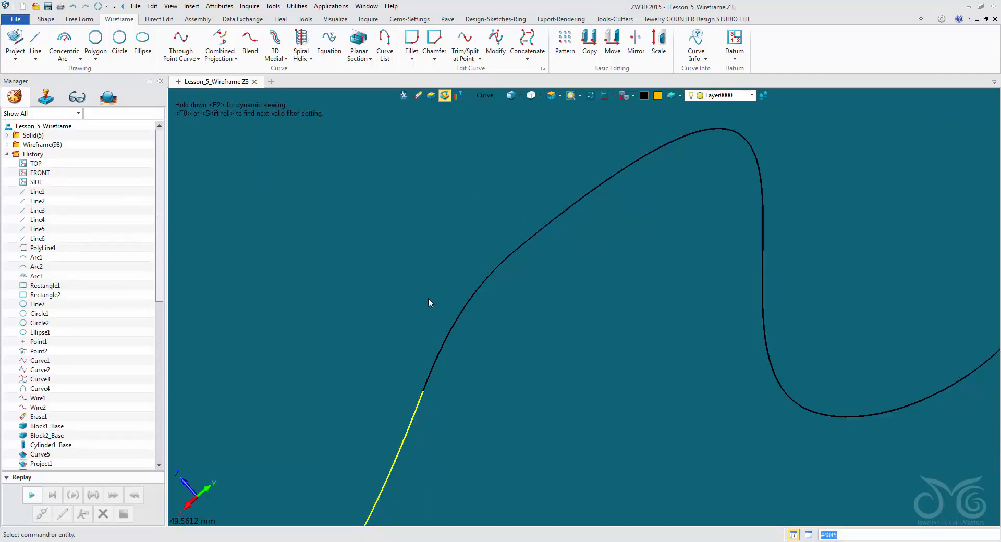
Concatenate the chain of three connected curves with Continuity set to None.
click(527, 39)
scroll(493, 145, down, 2)
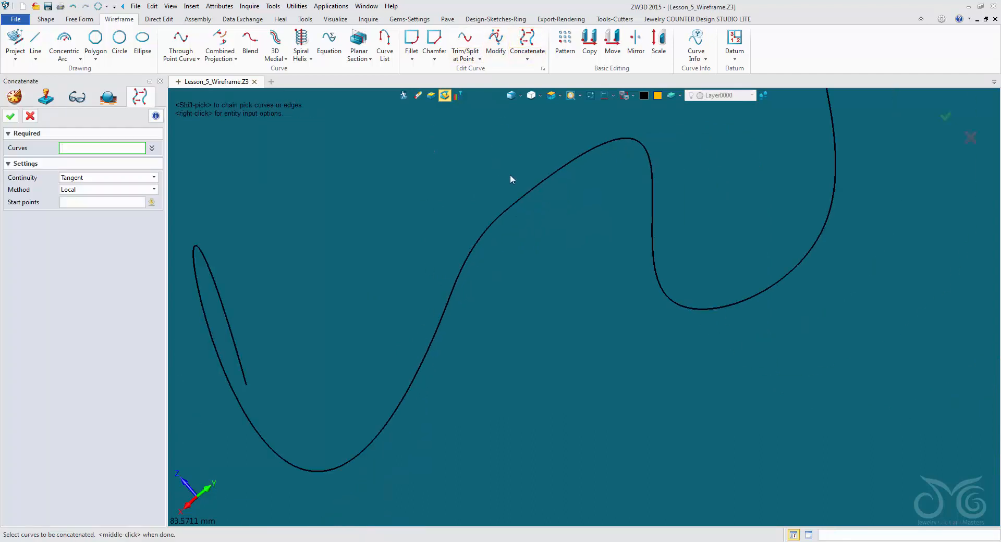
click(524, 195)
shift+click(525, 195)
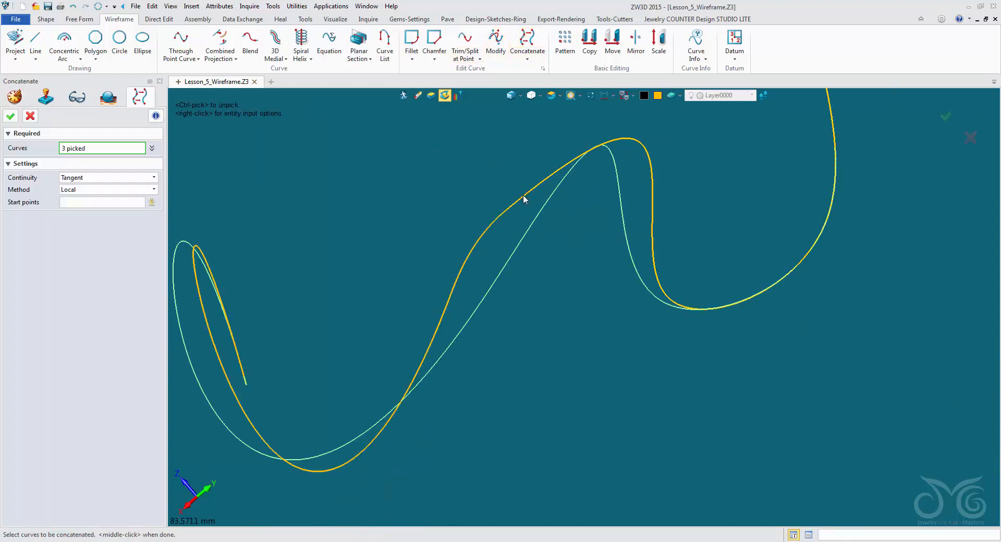
click(128, 178)
click(126, 187)
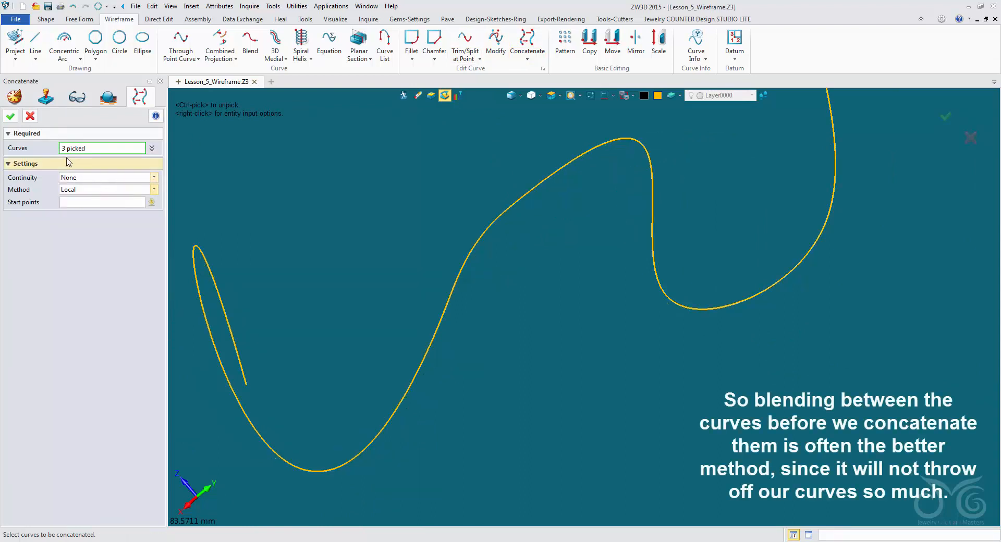
click(11, 117)
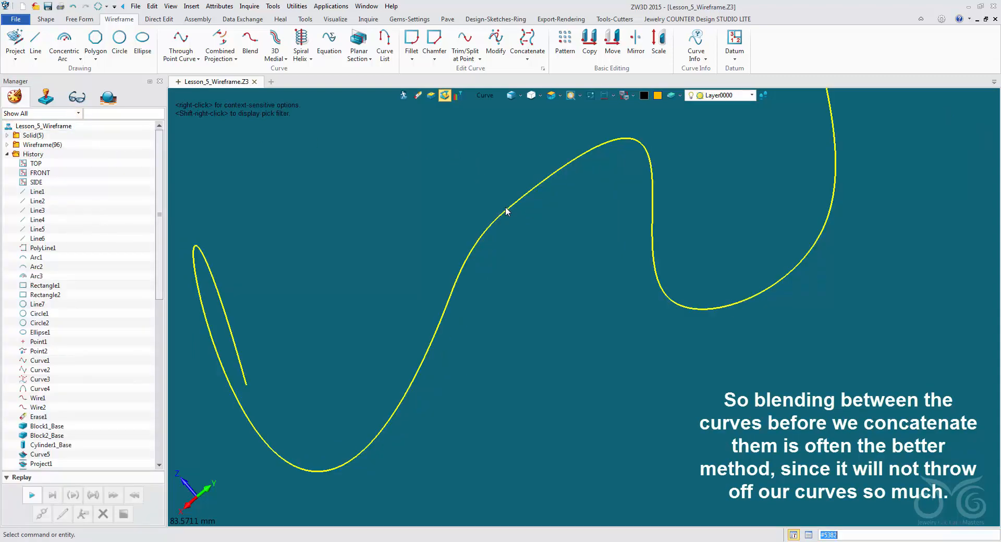
Convert the concatenated curve to arcs and lines with a tolerance of 0.5, without keeping the original curve.
scroll(456, 181, down, 5)
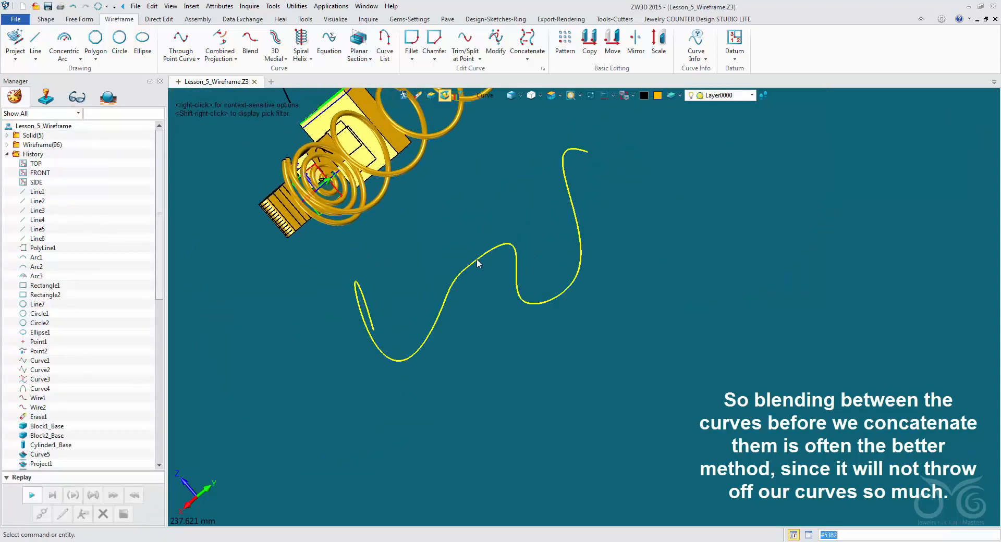
middle_drag(483, 211, 457, 245)
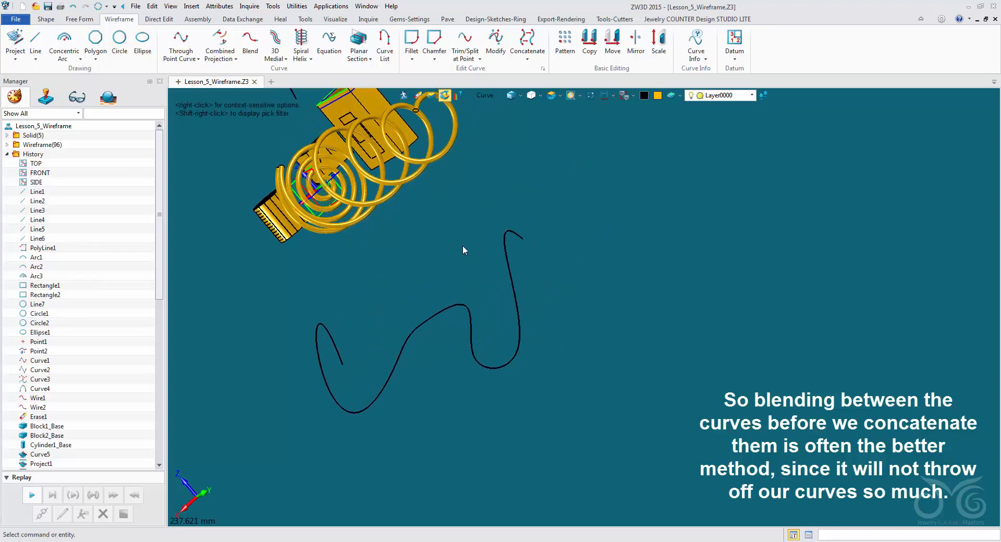
click(528, 57)
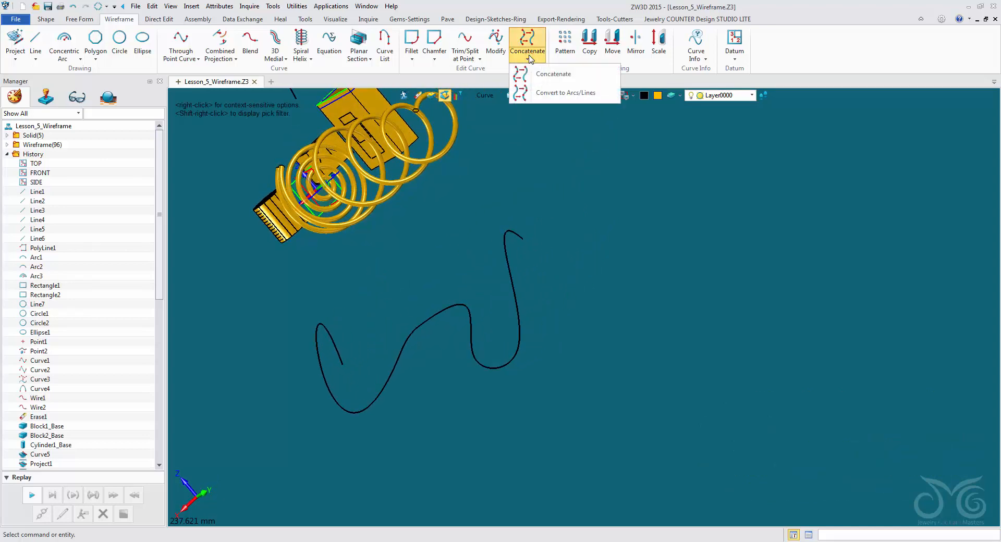
click(550, 94)
click(465, 308)
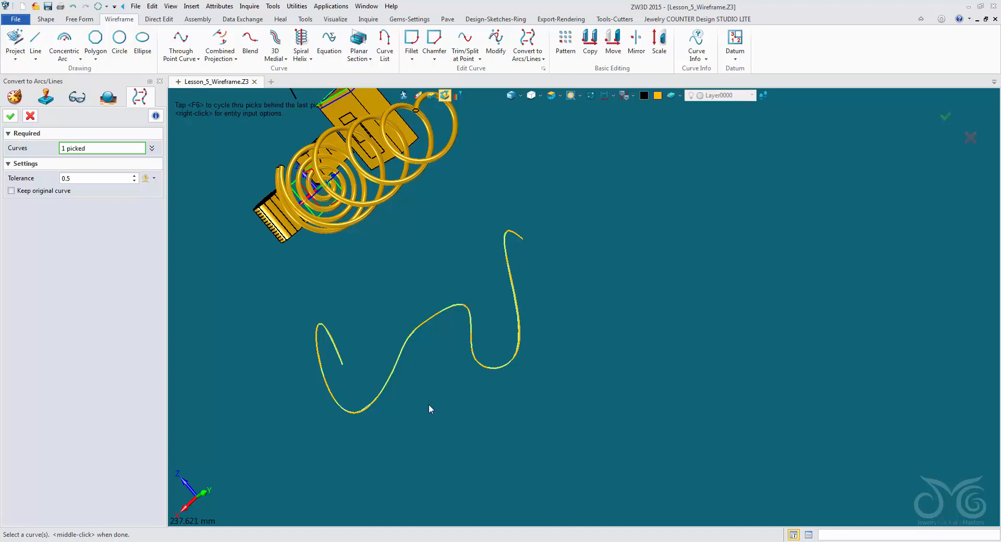
click(18, 118)
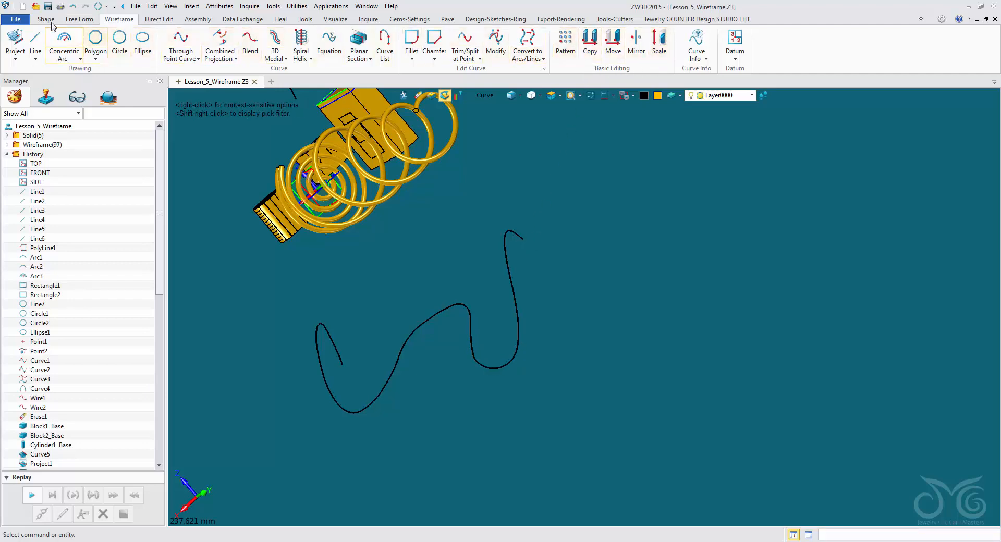
Compare the basic editing commands available for shapes, free-form faces and wireframe curves, and review the curve inquiry commands.
click(40, 21)
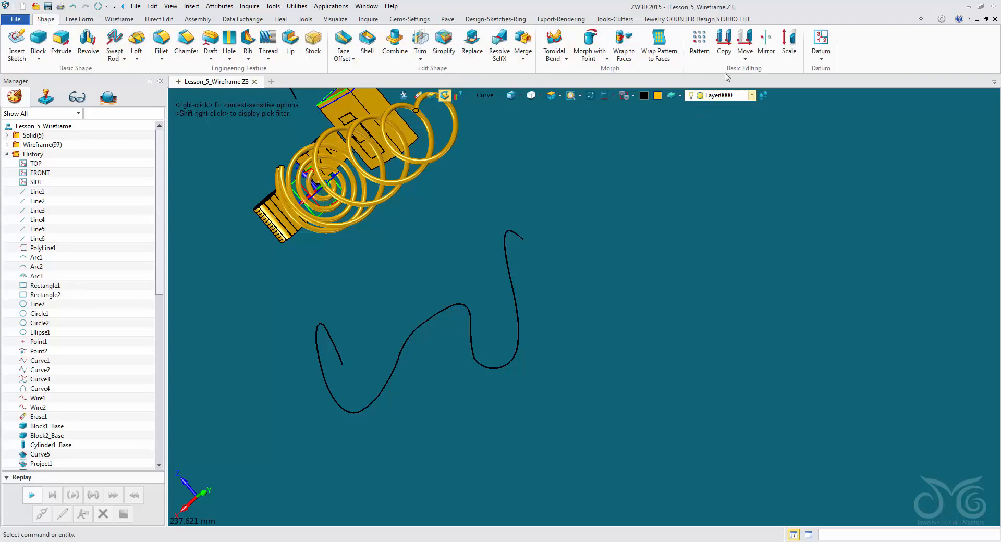
click(79, 19)
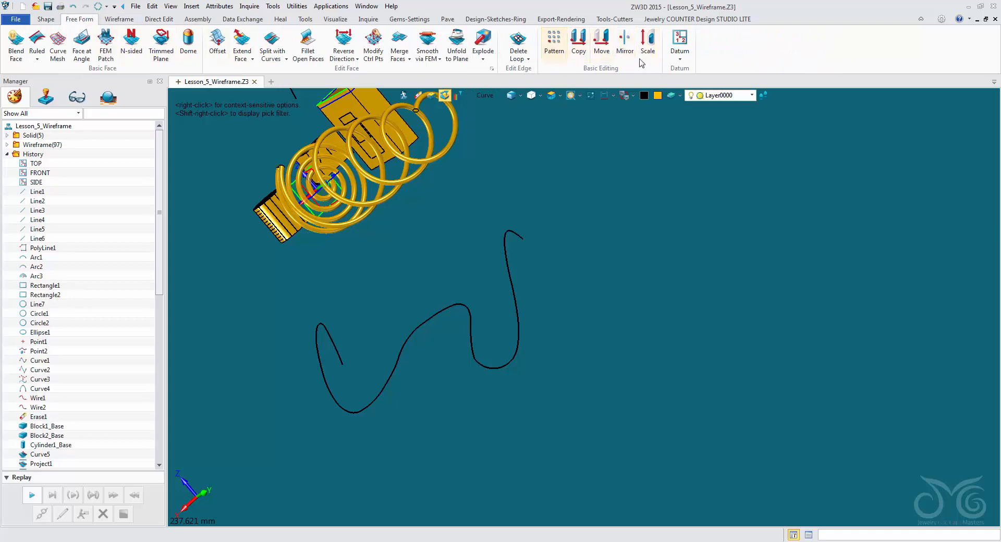
click(120, 20)
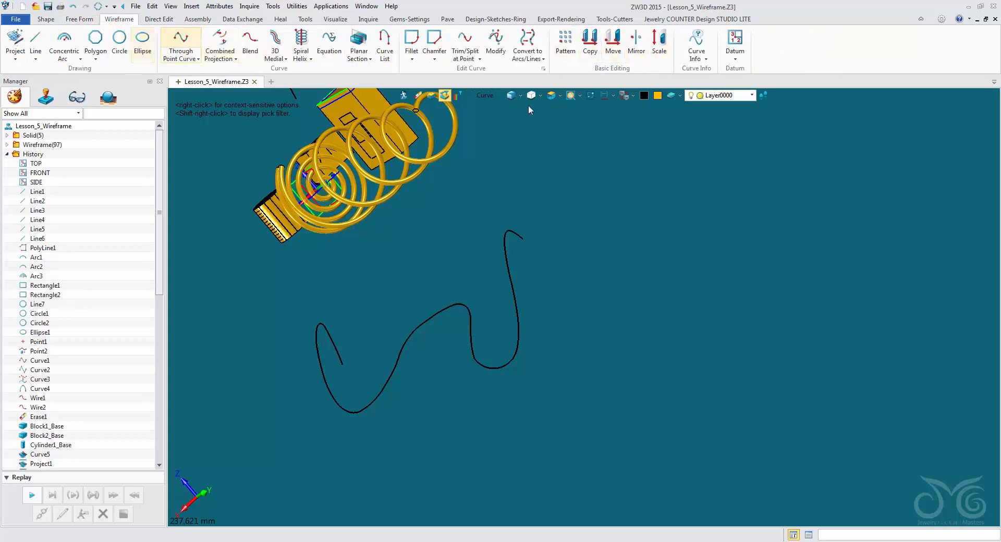
click(588, 52)
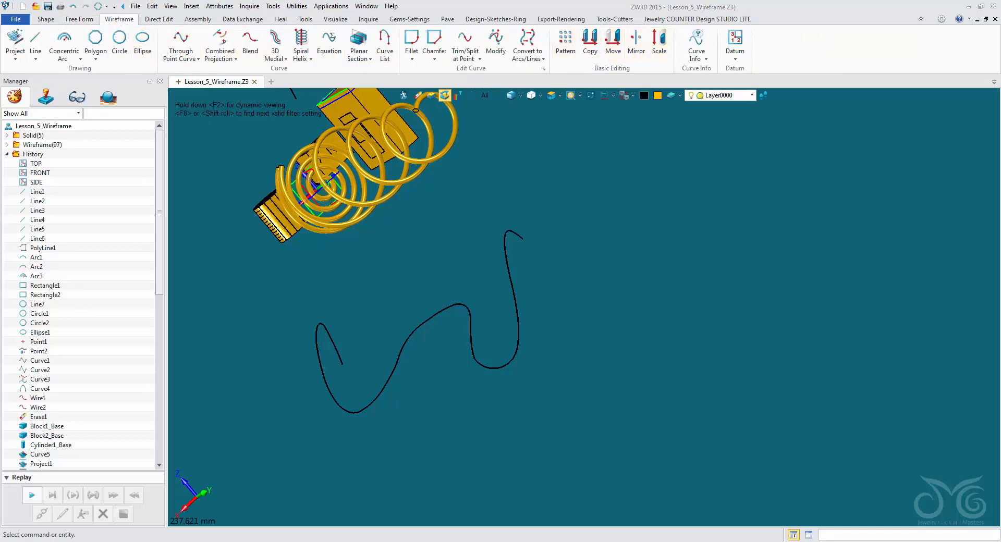
click(704, 56)
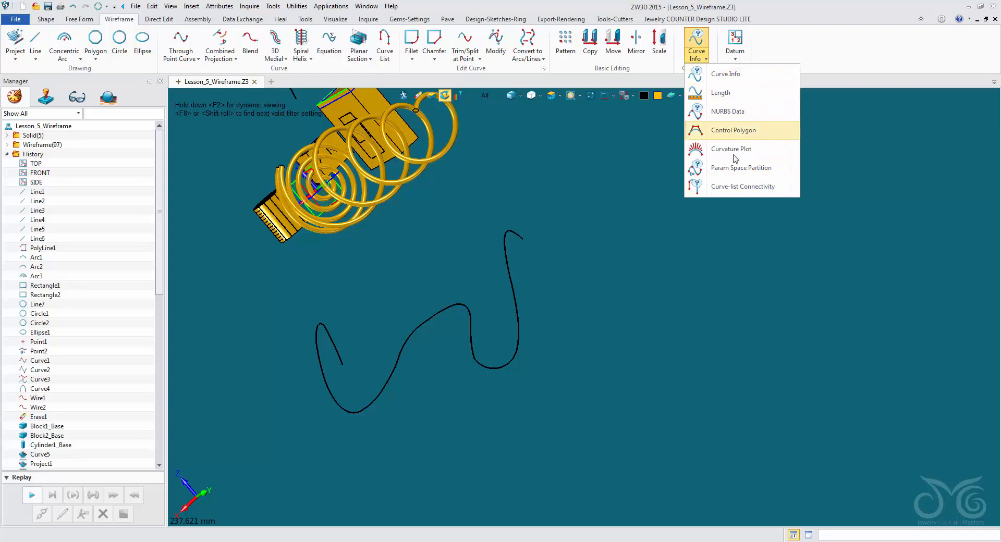
click(727, 74)
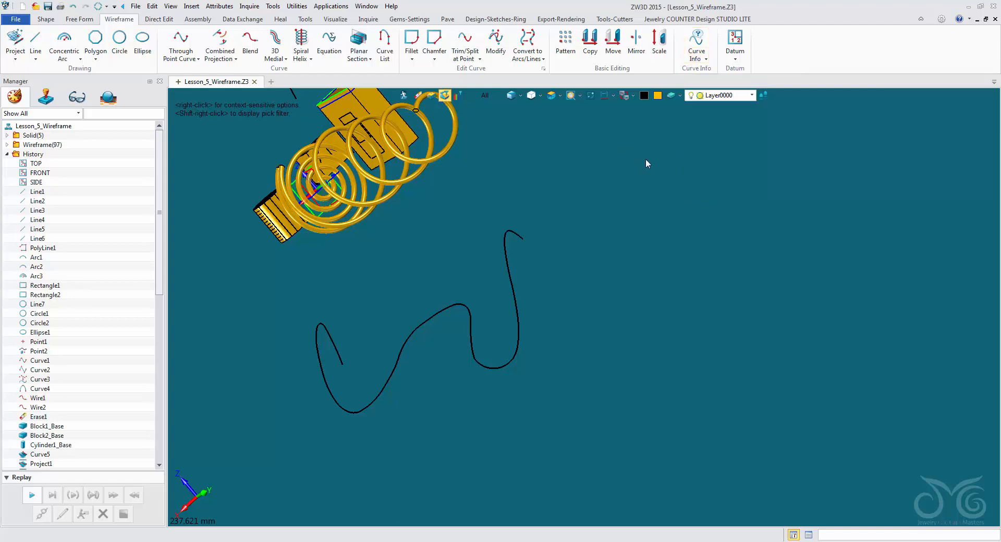
click(368, 19)
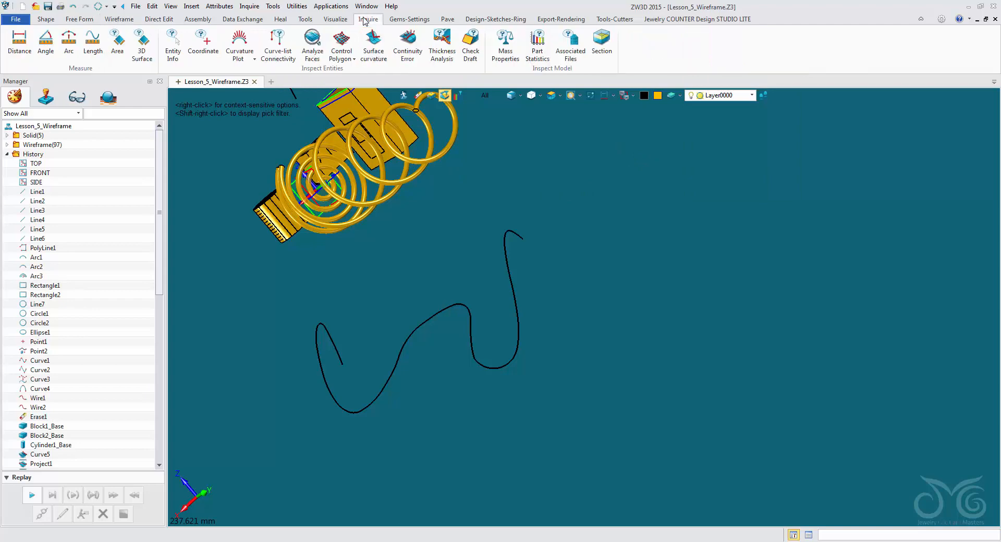
click(244, 59)
click(244, 59)
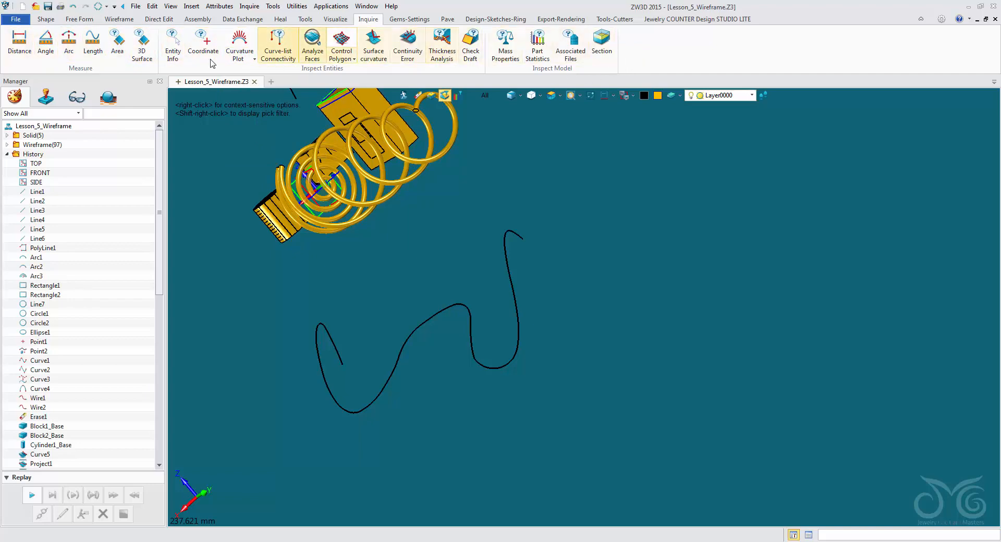
click(110, 21)
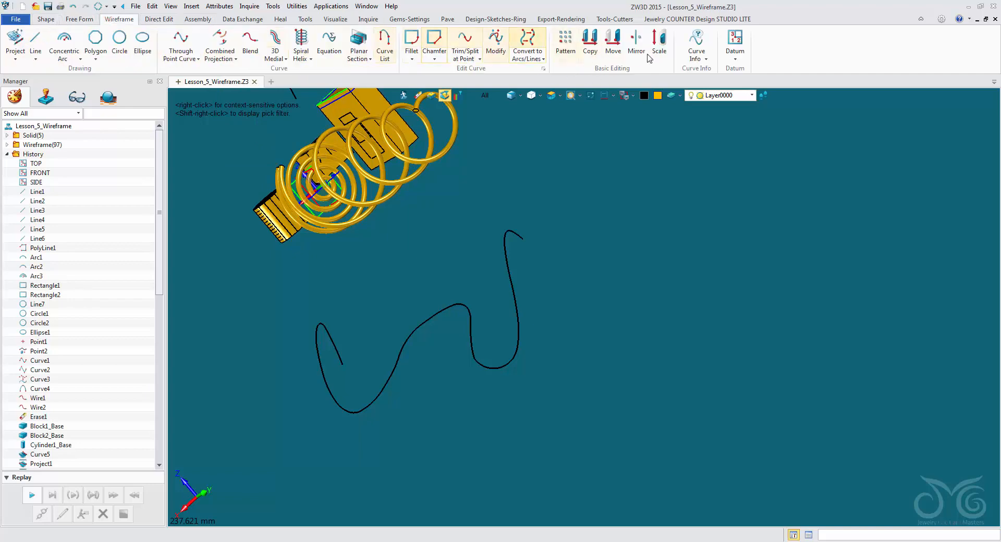
Measure the length of a curve on the upper block with the Length inquiry.
click(704, 59)
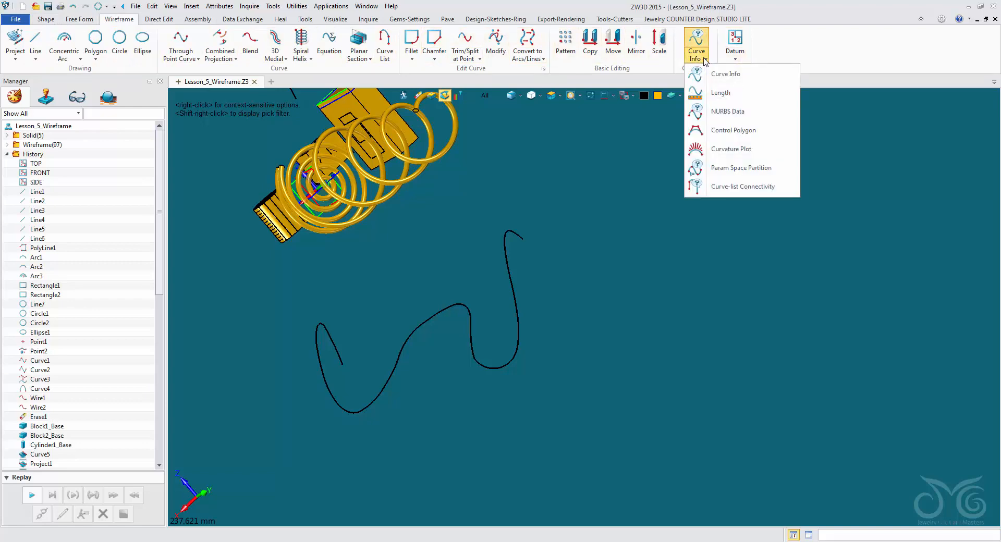
click(719, 93)
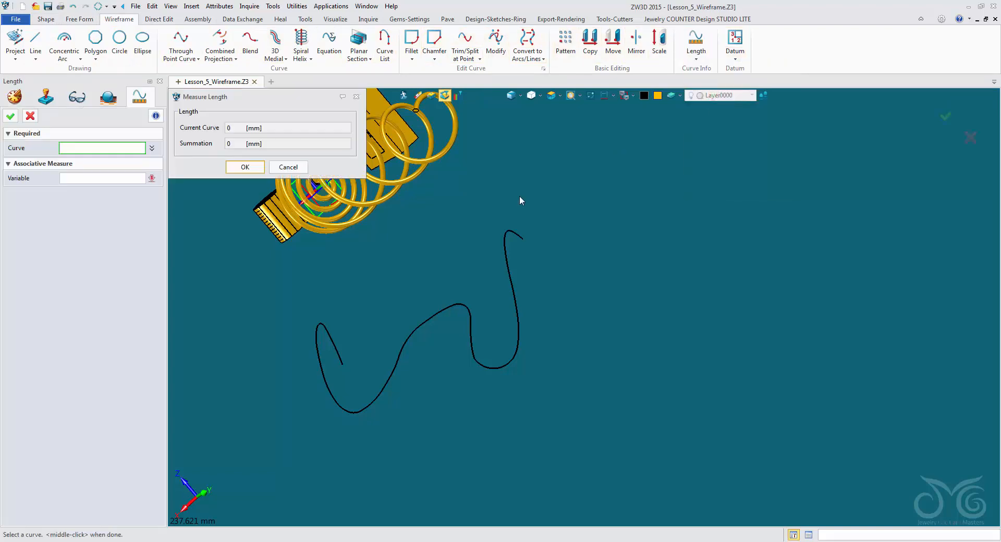
middle_drag(495, 181, 748, 271)
right_drag(469, 201, 481, 225)
scroll(478, 224, up, 3)
click(592, 149)
click(253, 166)
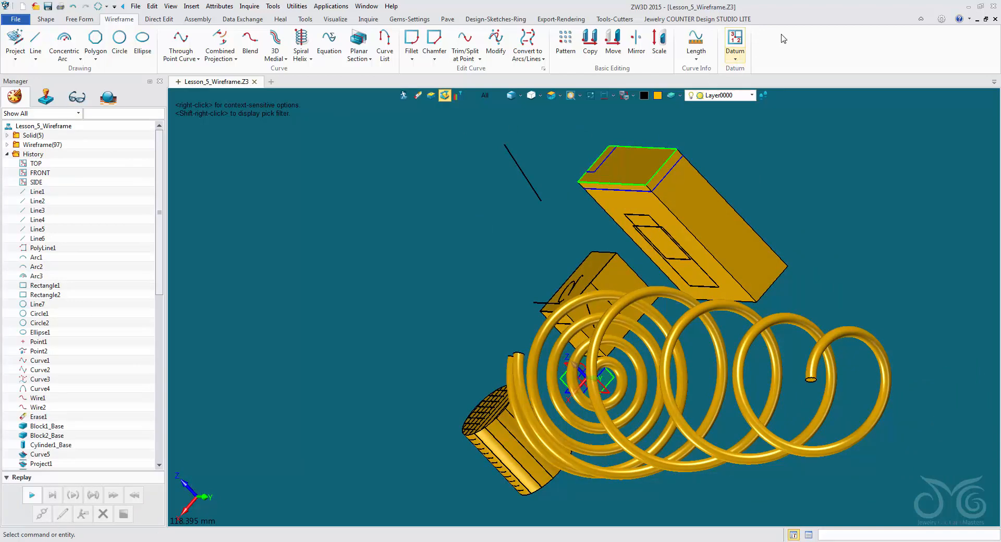
click(736, 59)
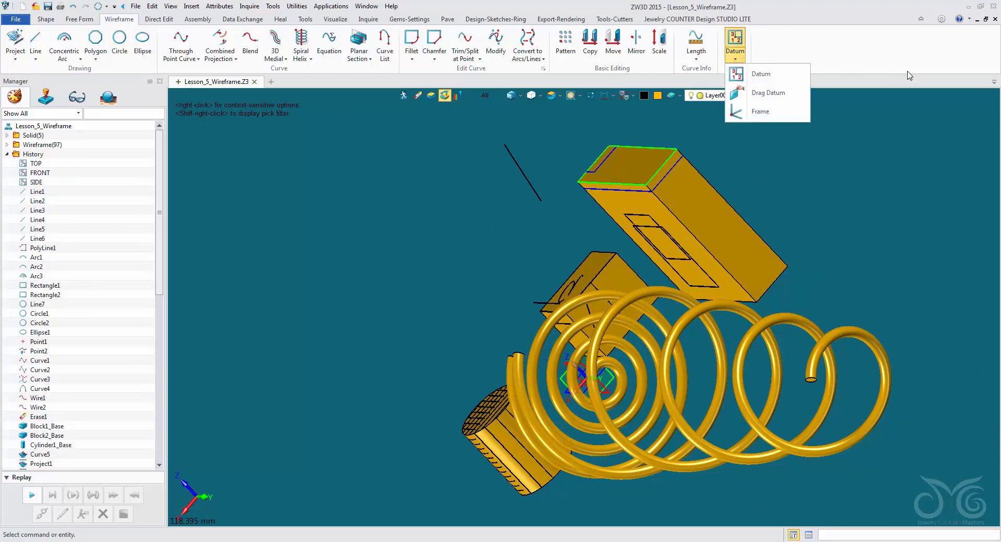
click(819, 56)
scroll(787, 159, down, 2)
mouse_move(780, 175)
middle_down()
mouse_move(598, 206)
mouse_move(628, 187)
middle_up()
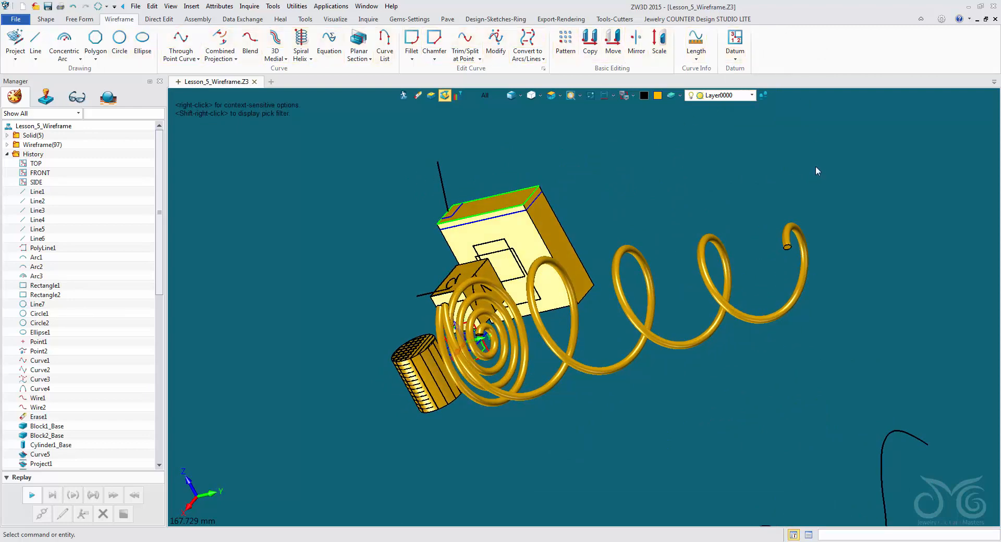
scroll(814, 164, down, 4)
scroll(740, 167, up, 2)
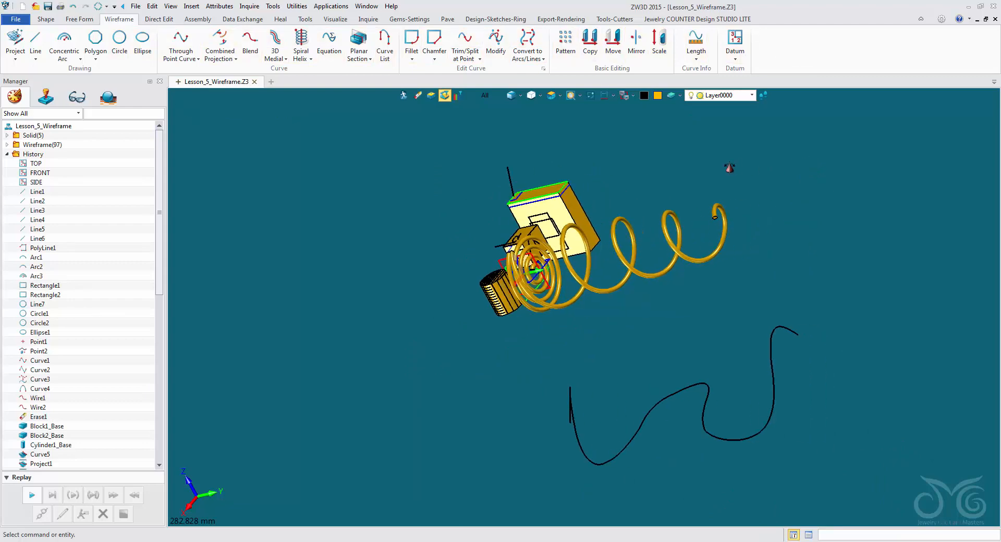
middle_drag(739, 167, 741, 170)
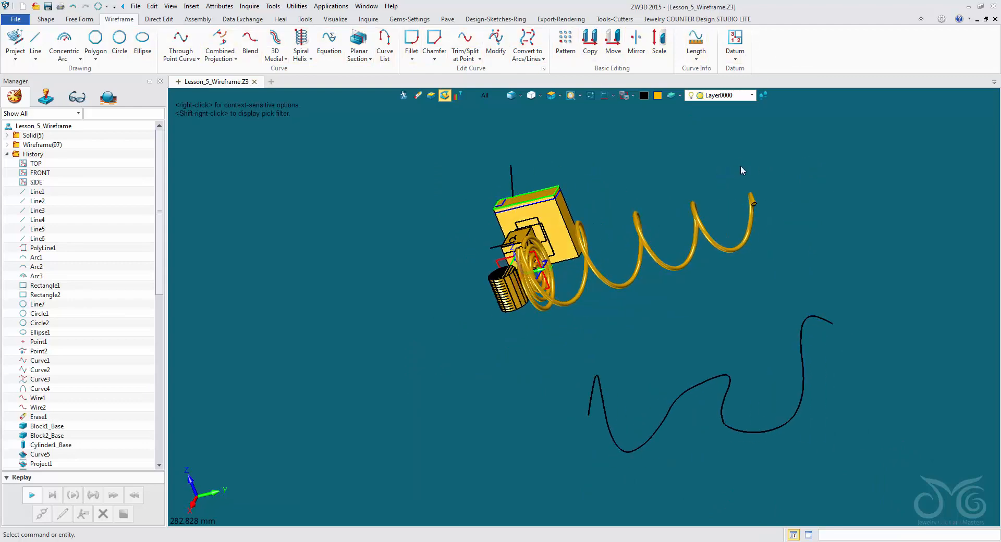